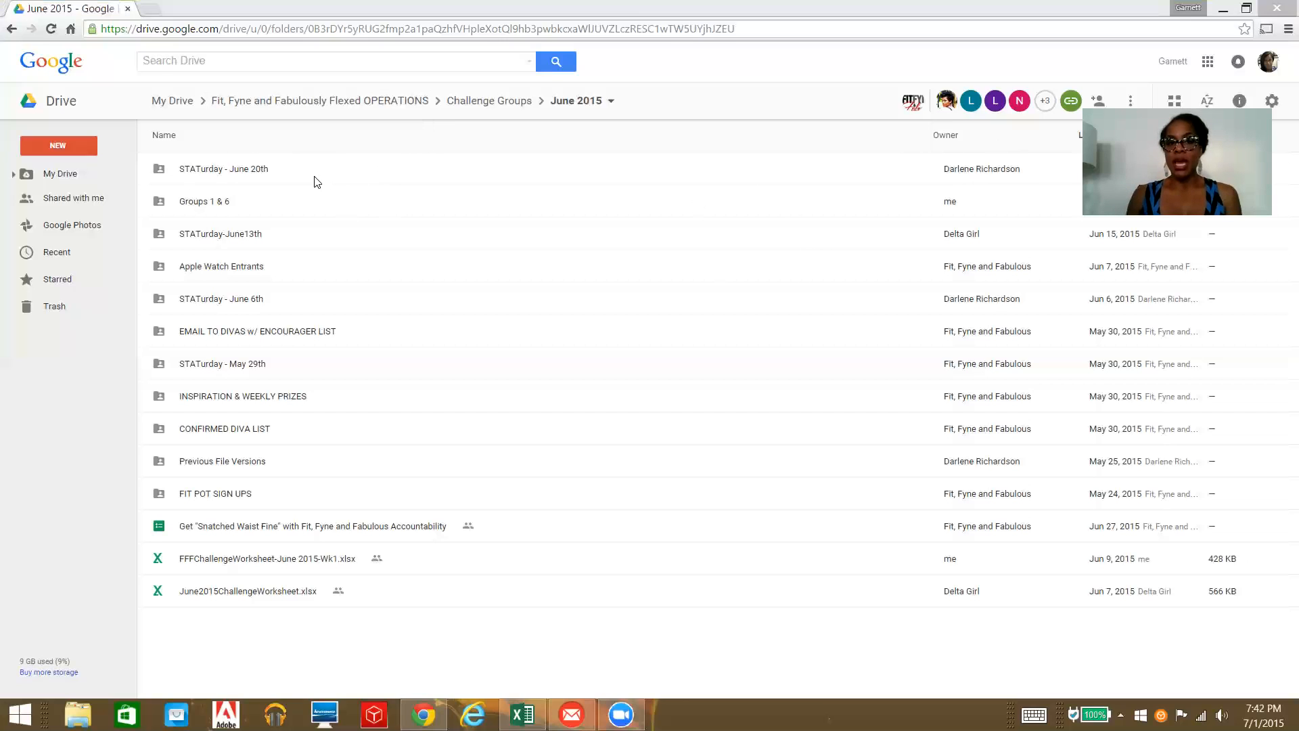
Open the Groups 1 & 6 folder, go into STATurday - June 27th, and preview Download 6-30-15.xlsx.
left_click(259, 173)
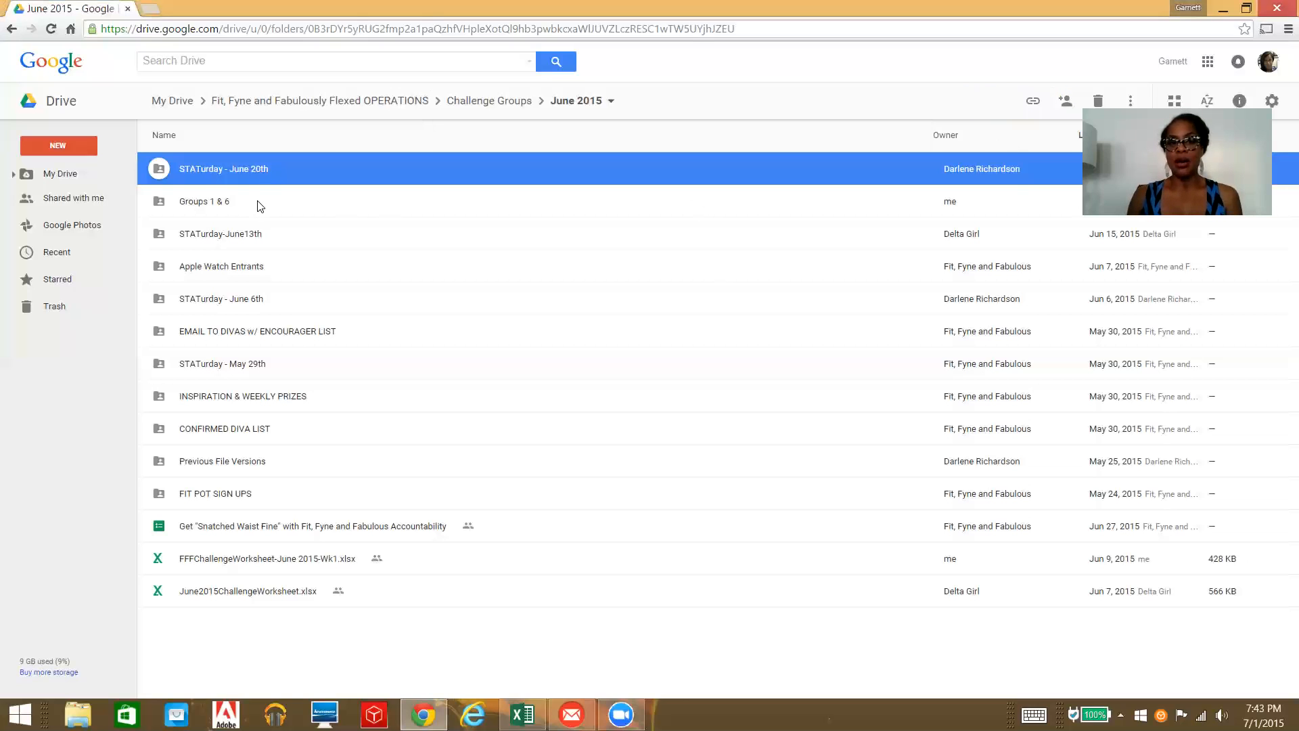
double_click(258, 201)
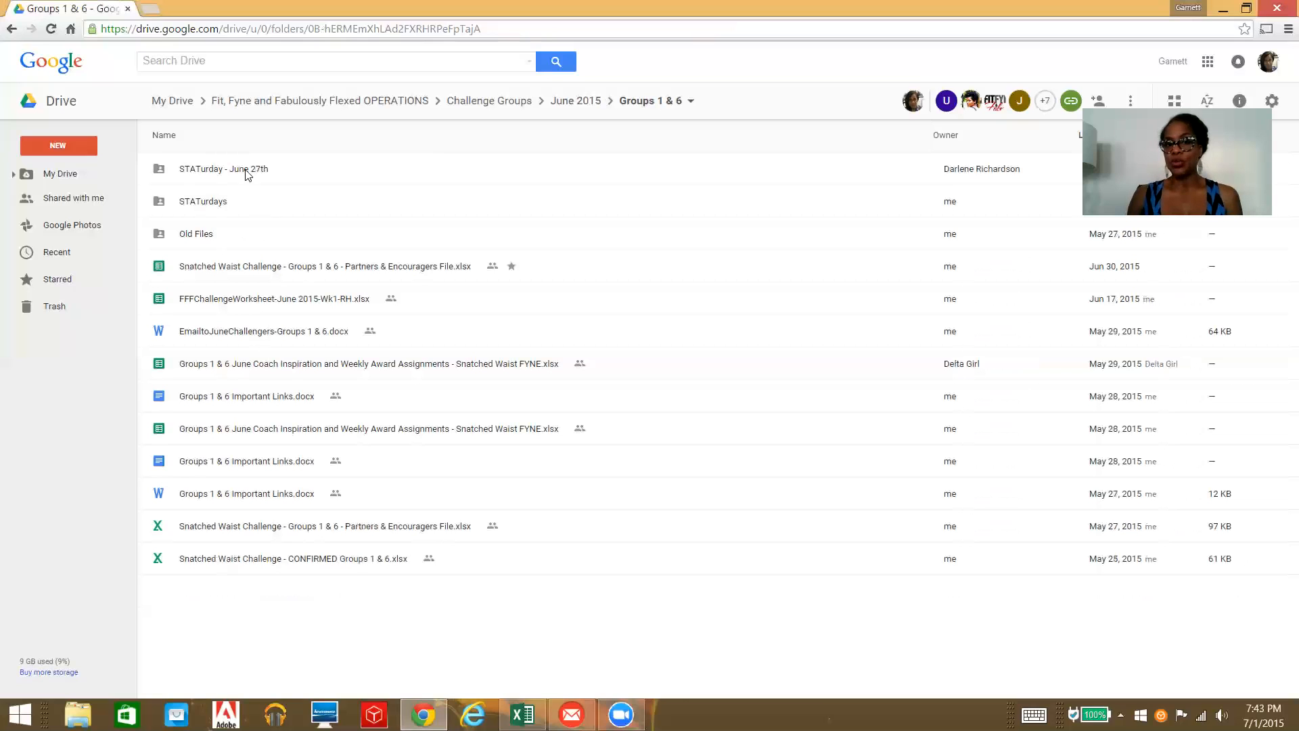
double_click(246, 171)
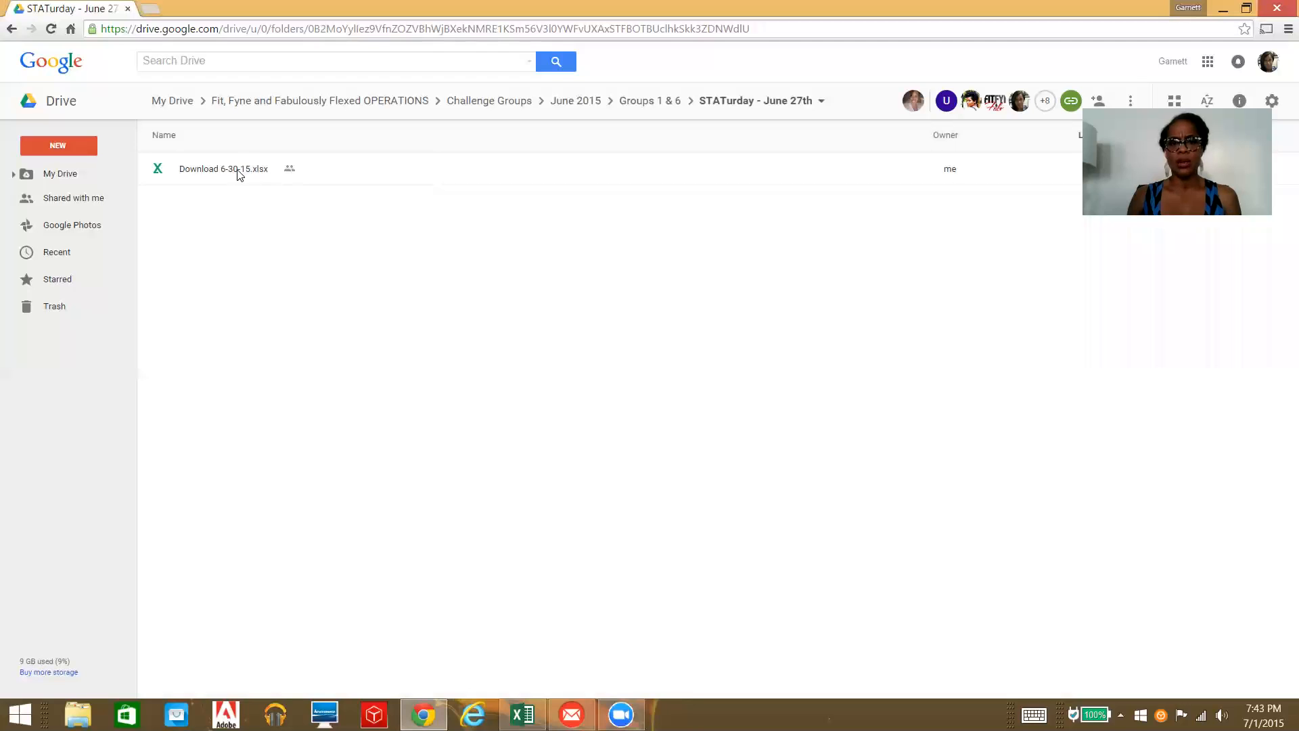
double_click(239, 172)
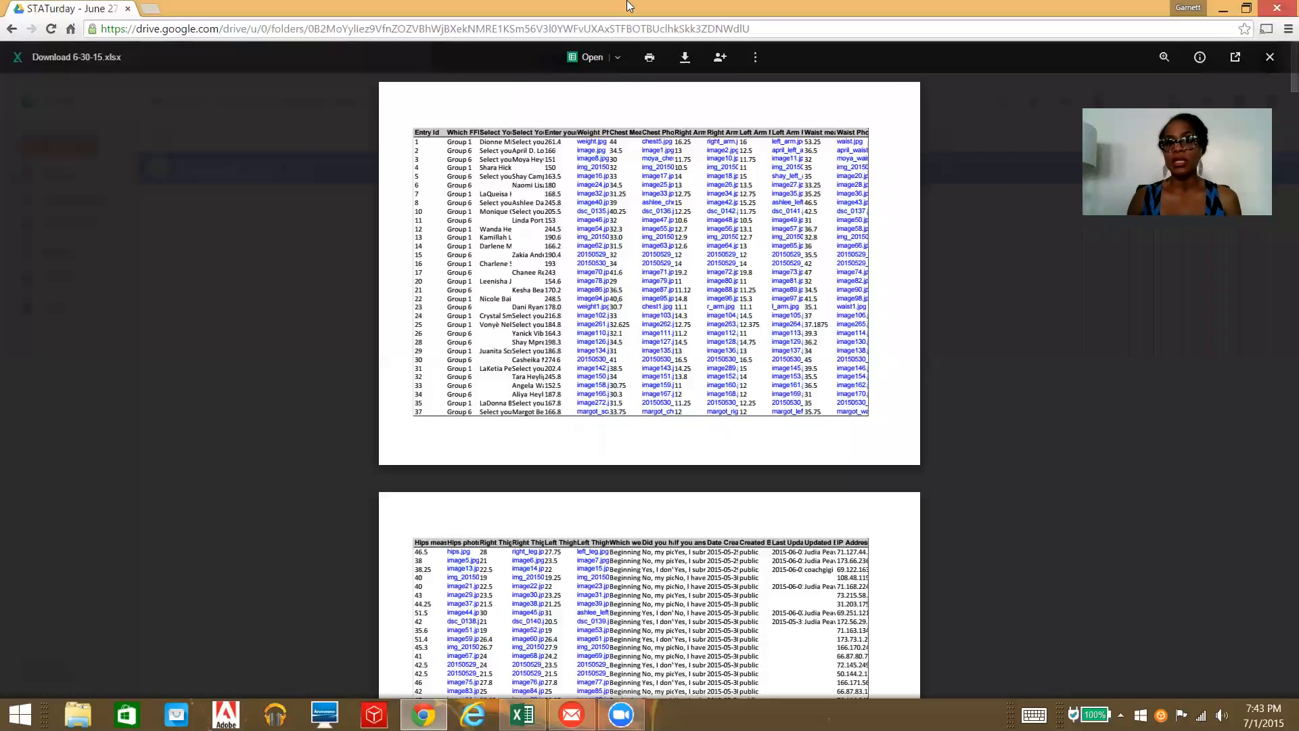
Download the previewed Download 6-30-15.xlsx, open the downloaded copy in Excel, and enable editing.
left_click(690, 59)
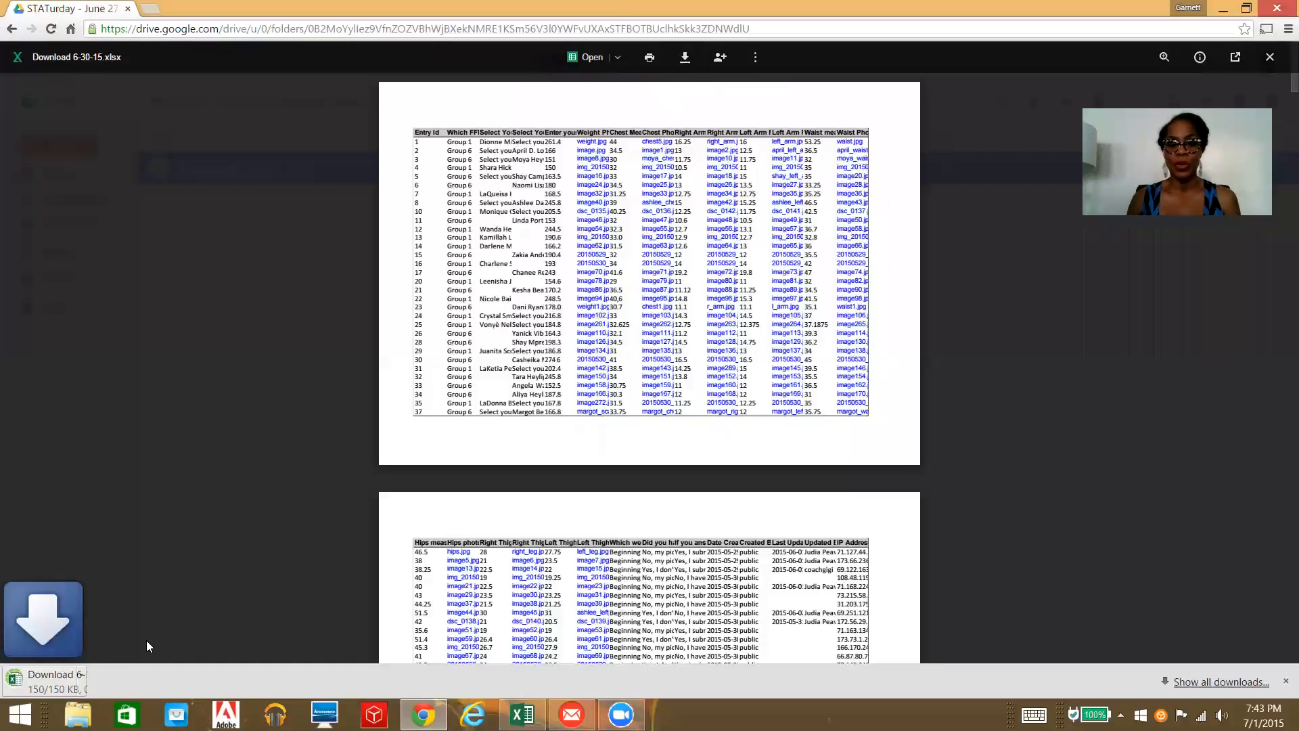
left_click(41, 686)
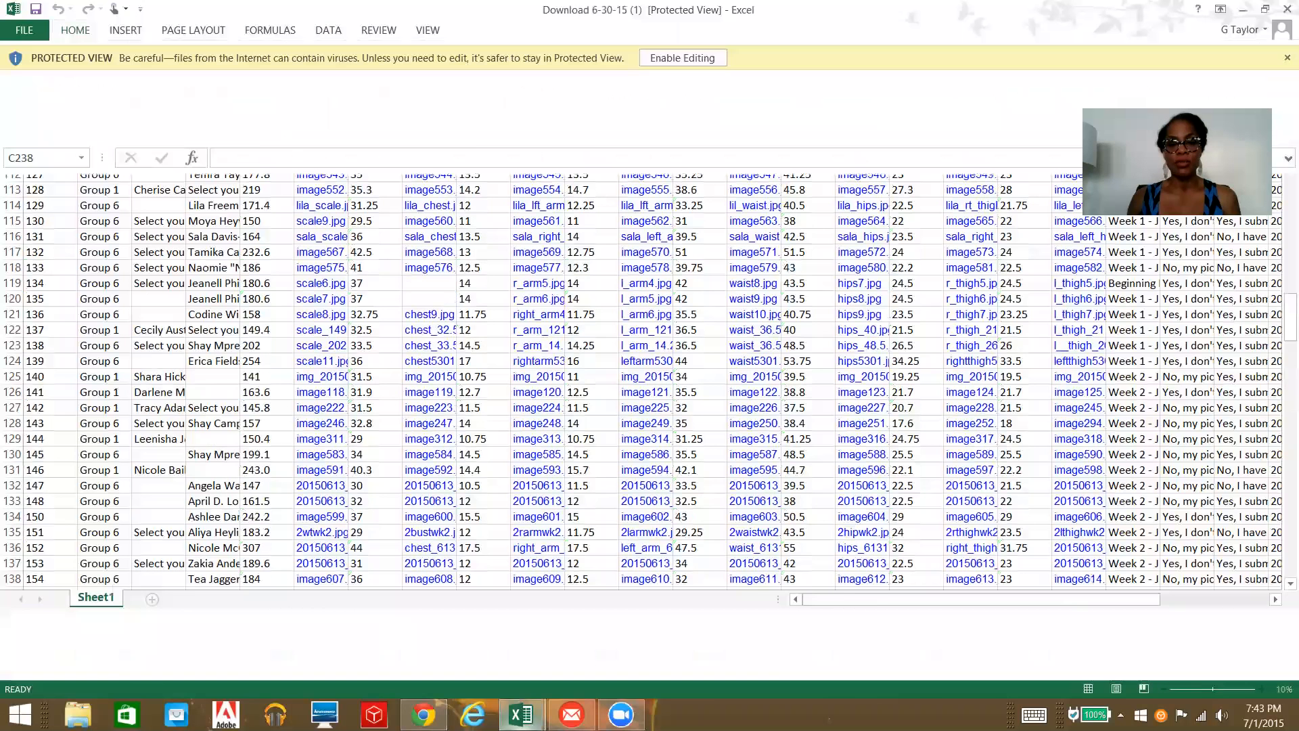
mouse_move(521, 708)
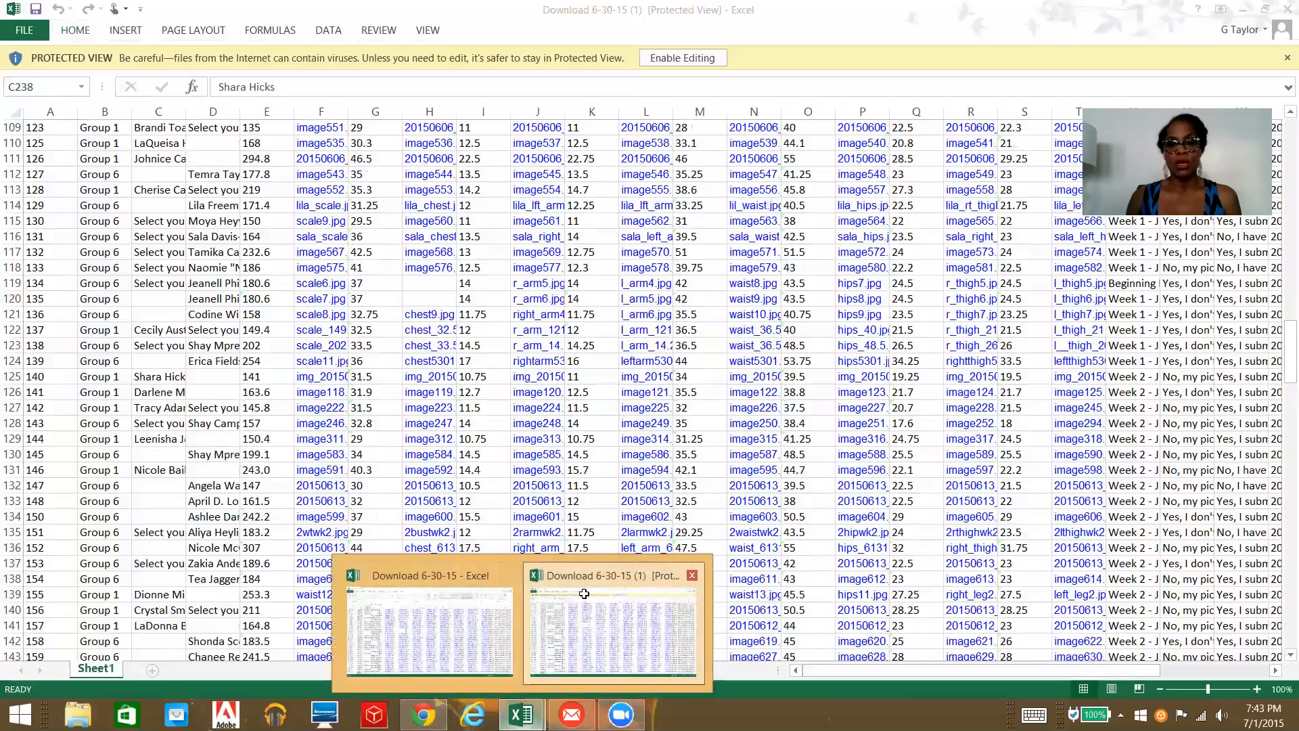
left_click(593, 619)
left_click(682, 59)
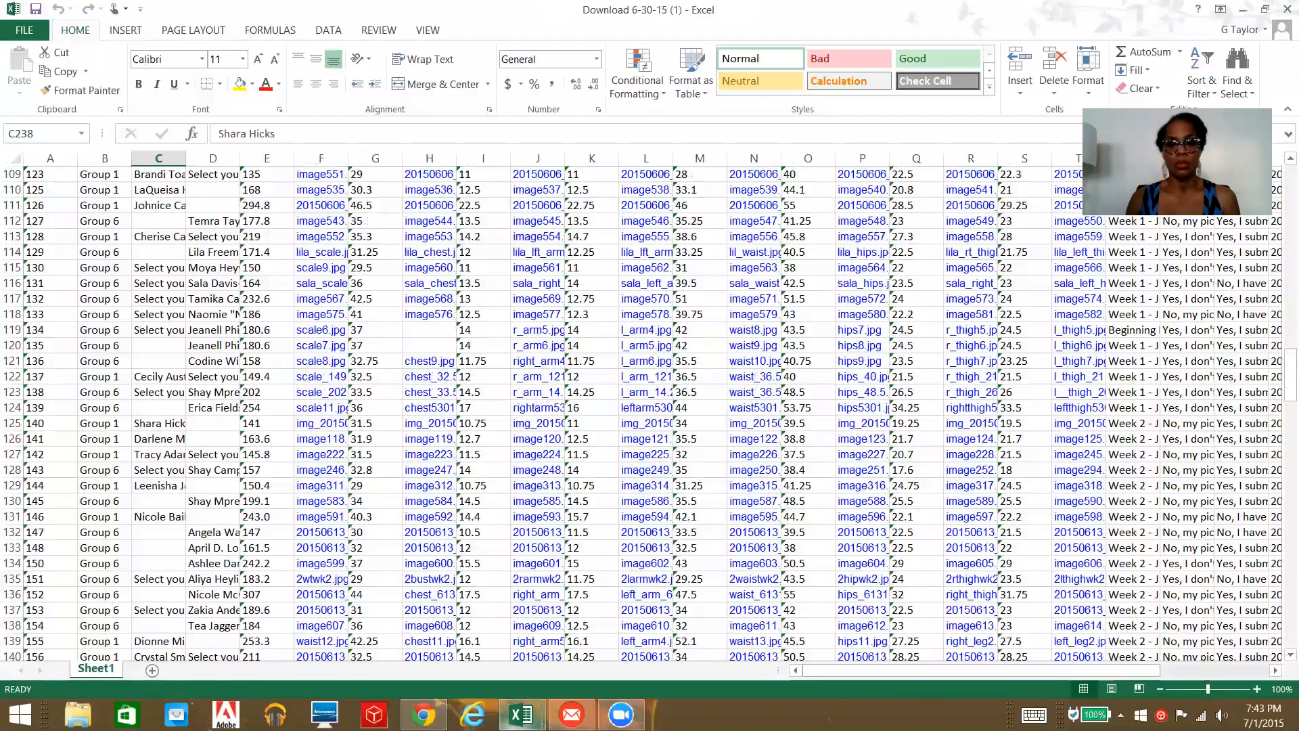
Close the duplicate Download 6-30-15 (1) workbook and bring up the Download 6-30-15 workbook.
mouse_move(521, 714)
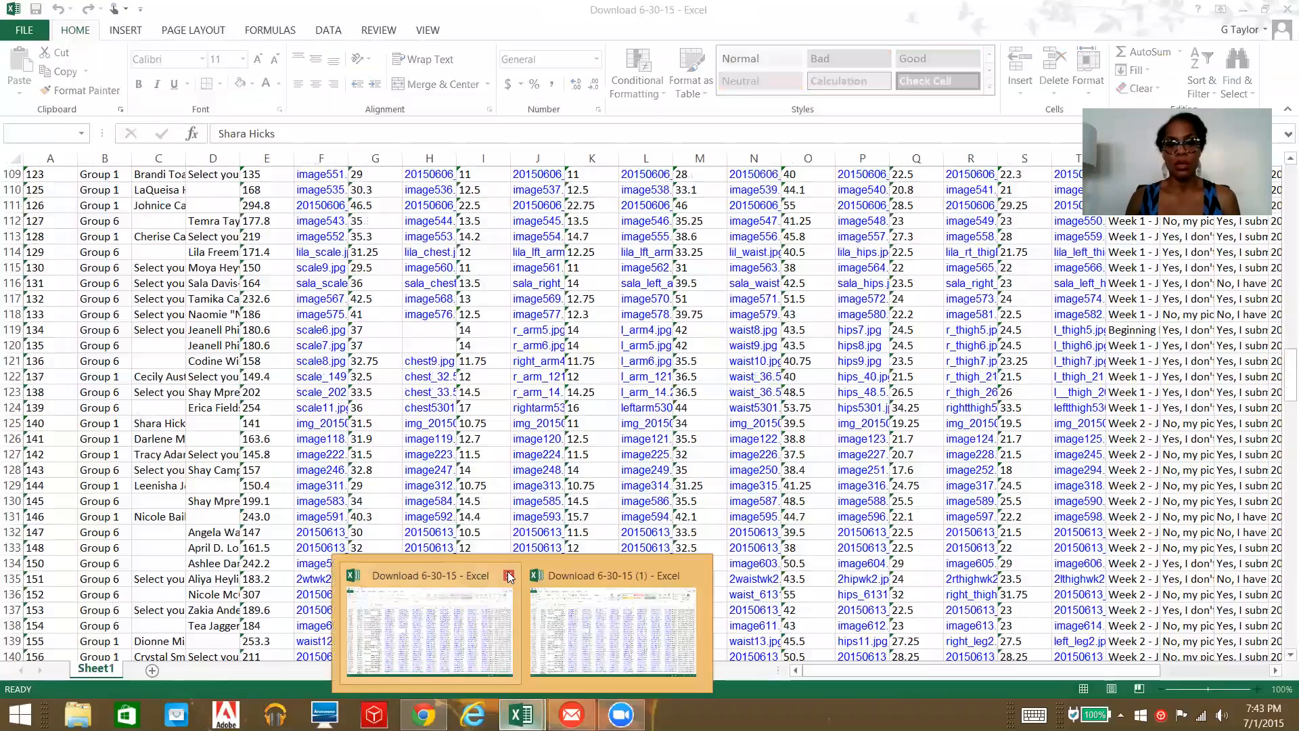
left_click(693, 576)
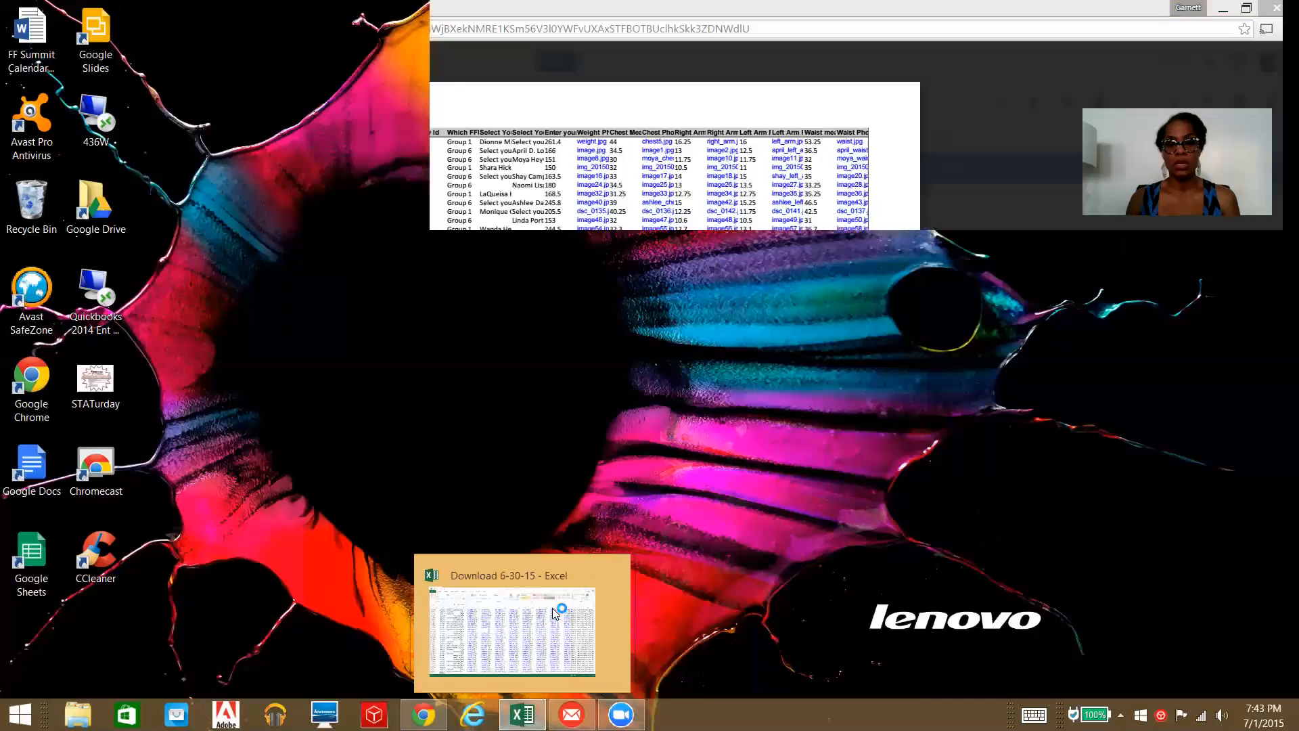
left_click(547, 621)
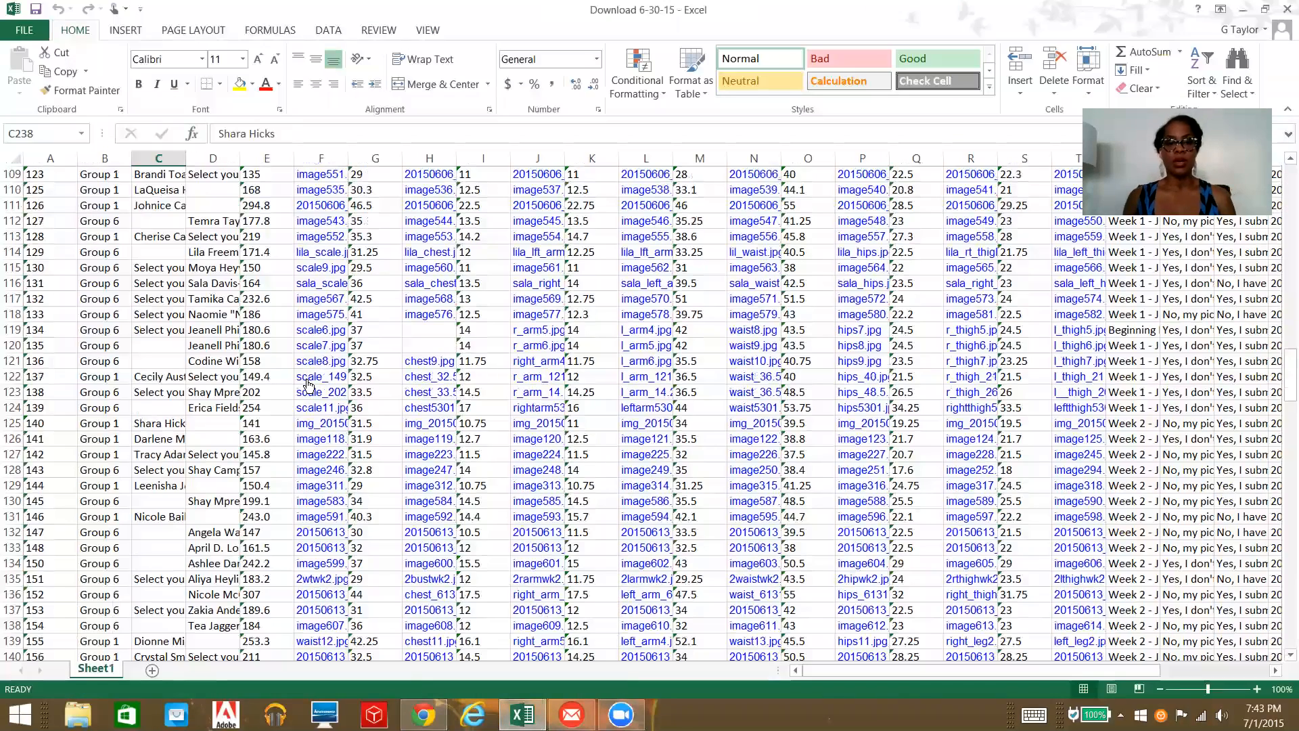
Look through the participants' weekly measurement entries on Sheet1 down to the last row.
scroll(308, 385, "down", 1)
scroll(309, 384, "up", 9)
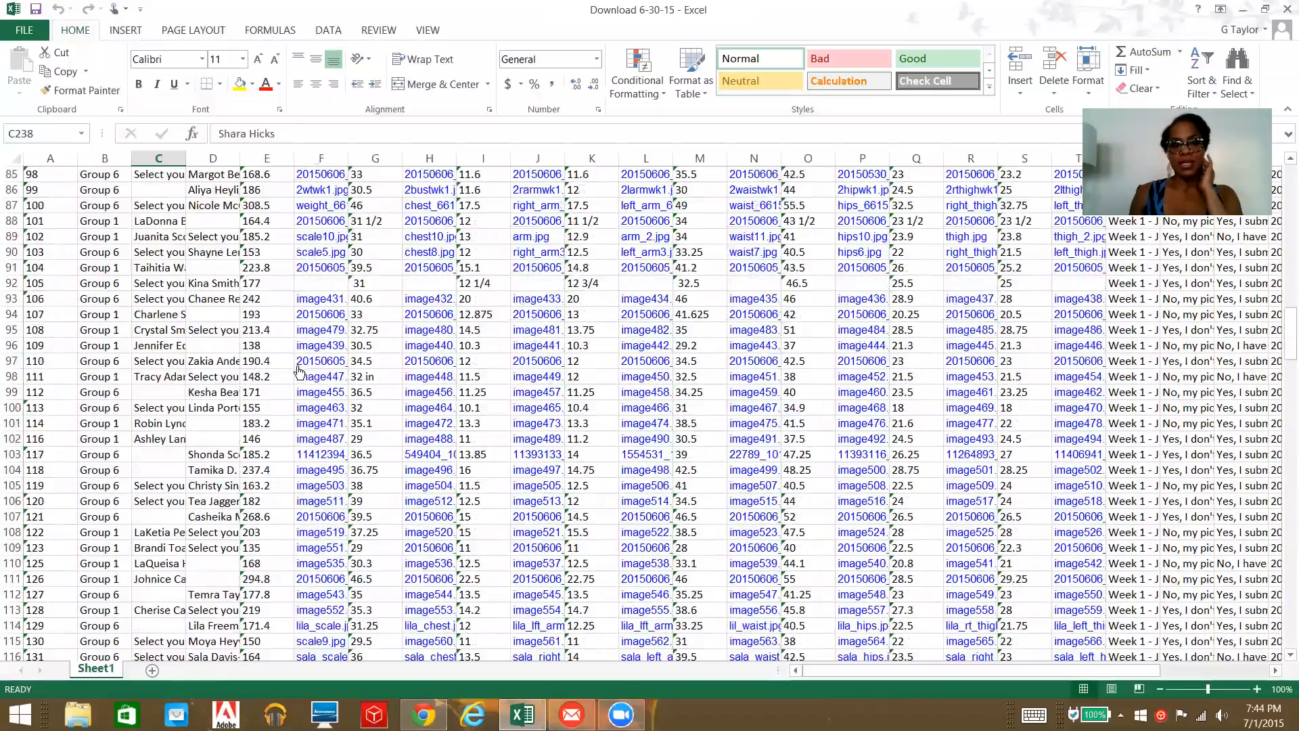
scroll(298, 371, "down", 20)
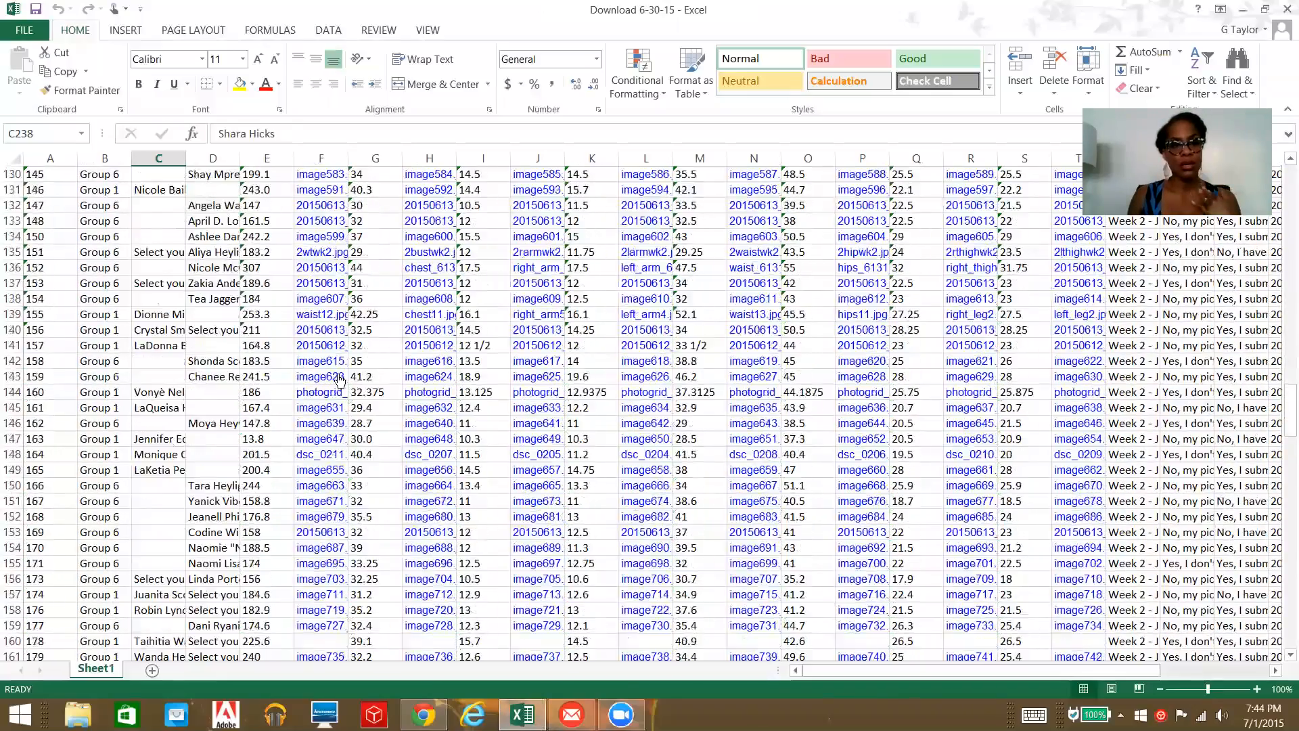
scroll(1066, 352, "down", 6)
left_click_drag(1283, 522, 1282, 673)
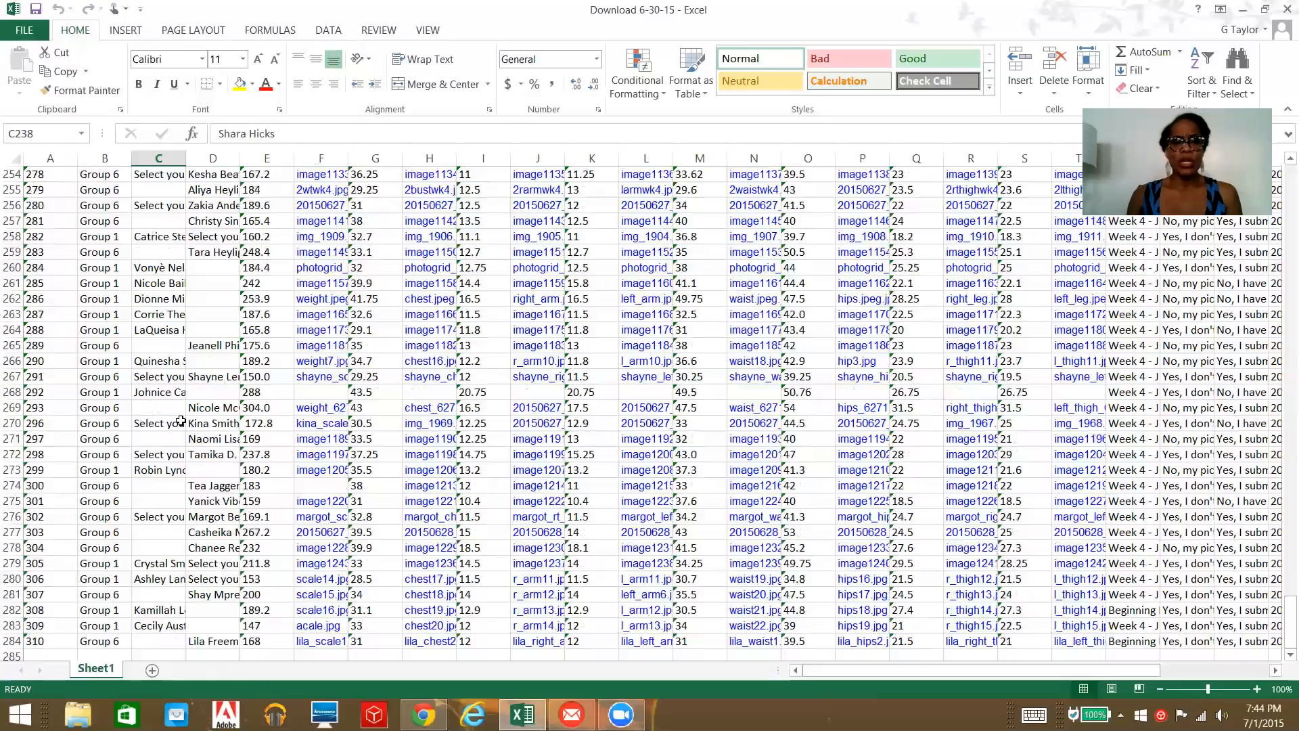
scroll(189, 425, "up", 2)
scroll(181, 421, "up", 4)
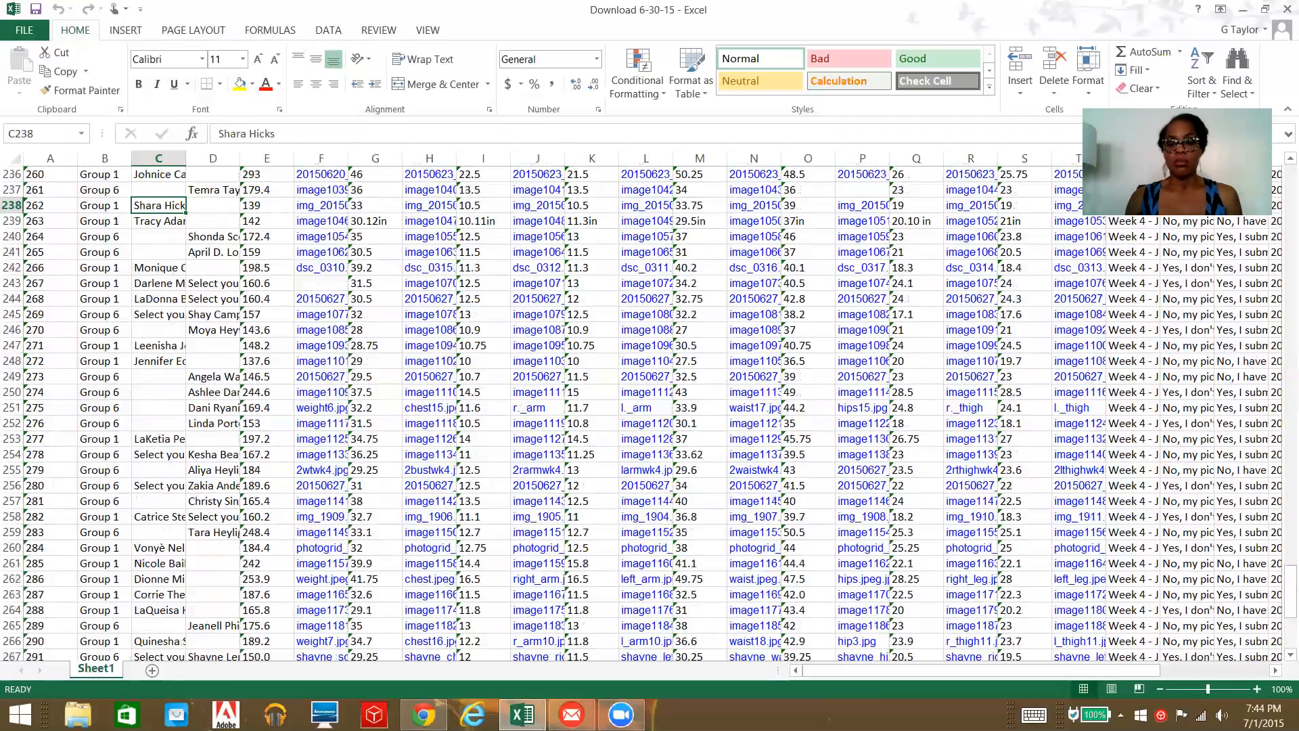
Switch to Google Drive in Chrome, close the file preview, and open the STATurdays folder within Groups 1 & 6.
mouse_move(522, 715)
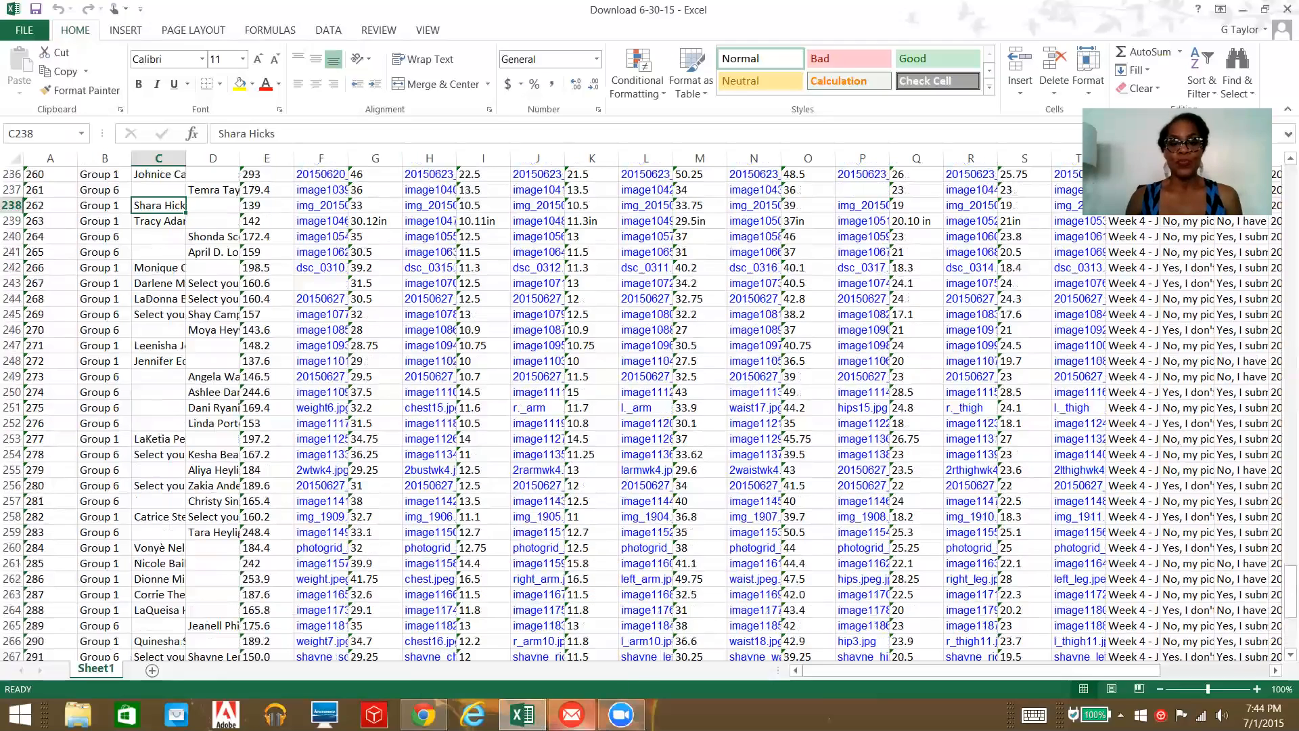
left_click(423, 715)
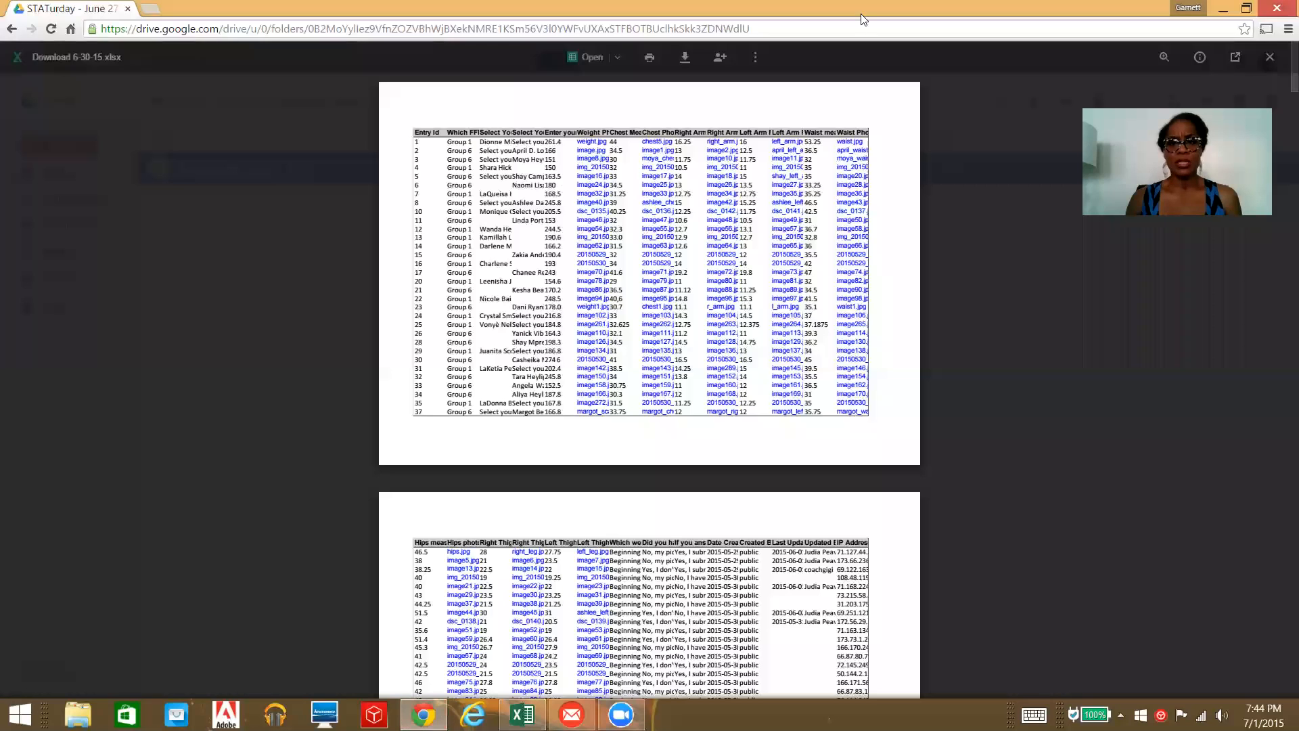
left_click(1267, 60)
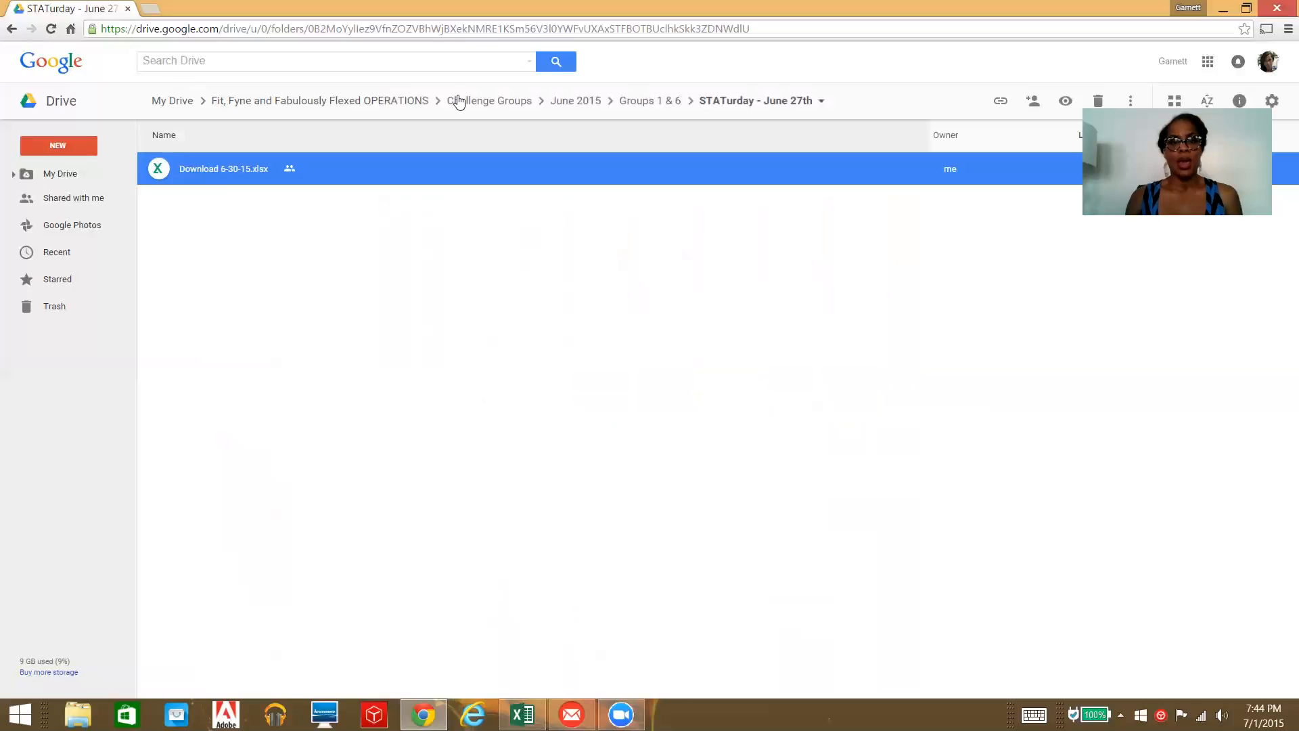
left_click(651, 101)
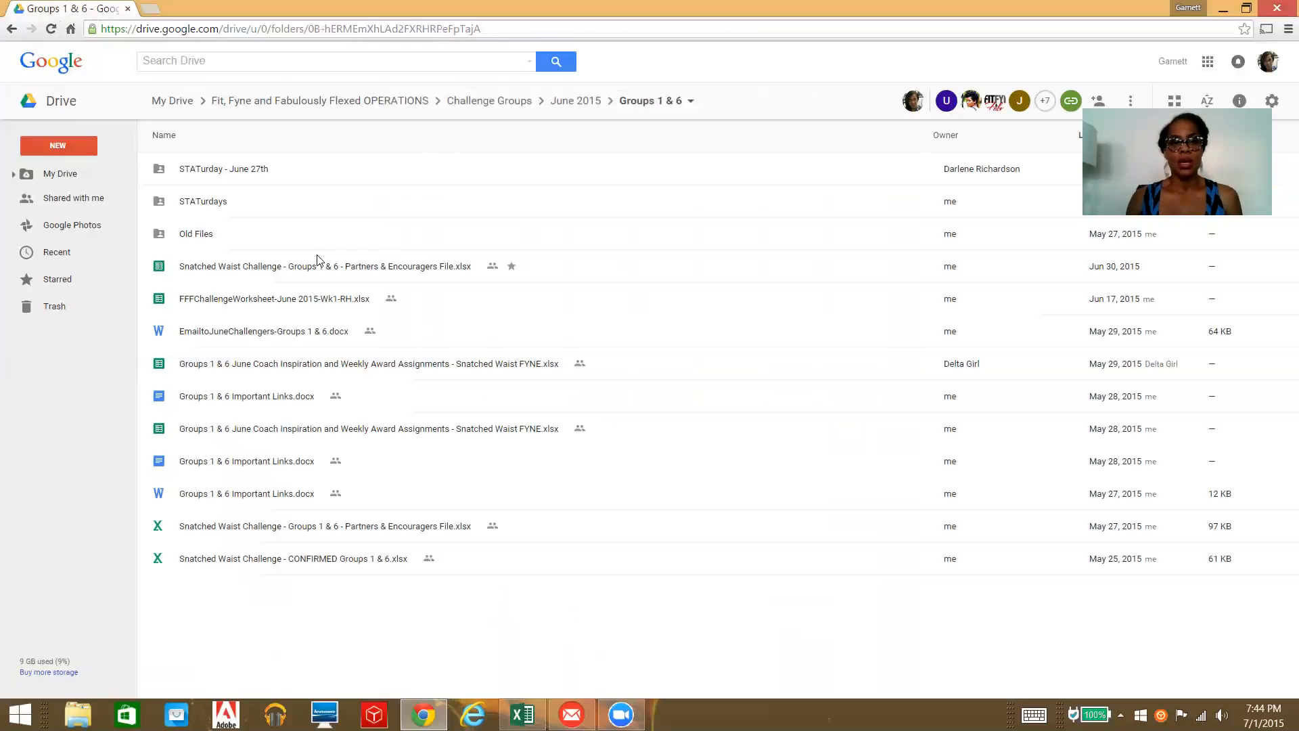
left_click(204, 200)
double_click(205, 201)
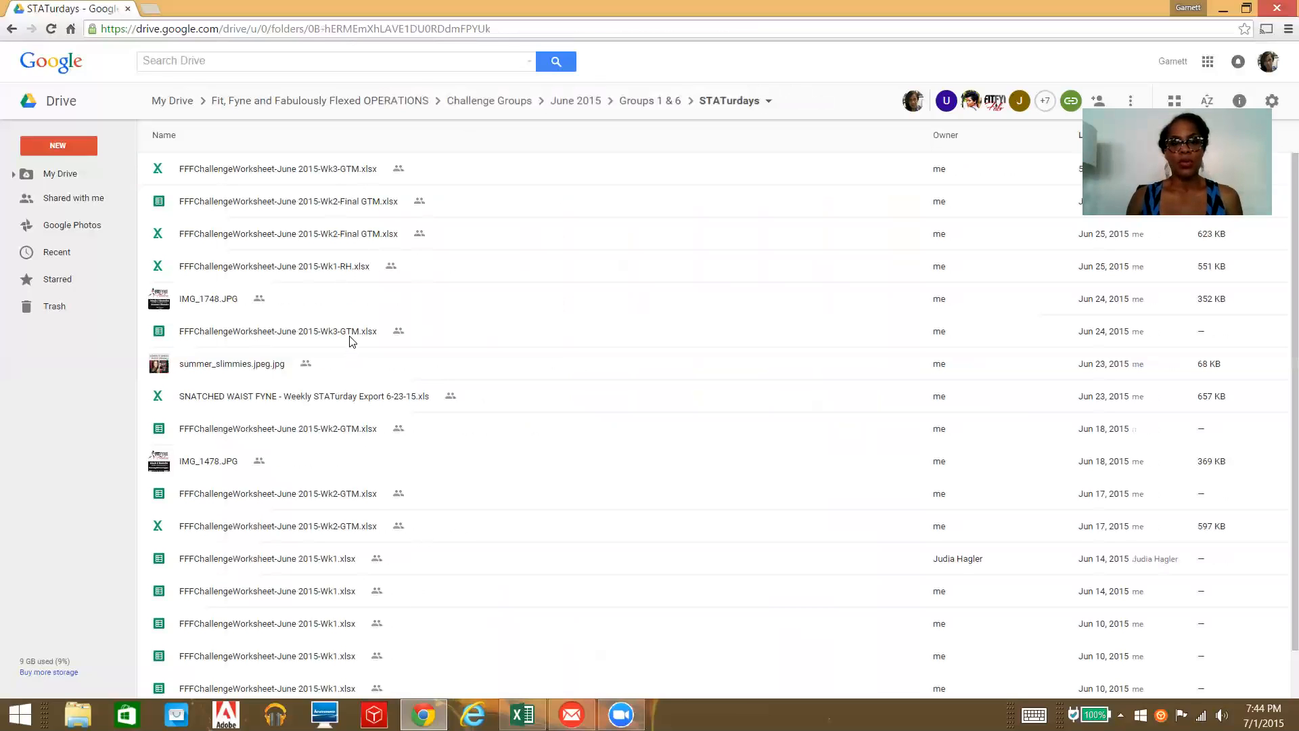
Download FFFChallengeWorksheet-June 2015-Wk3-GTM.xlsx, open it in Excel, and enable editing.
left_click(337, 171)
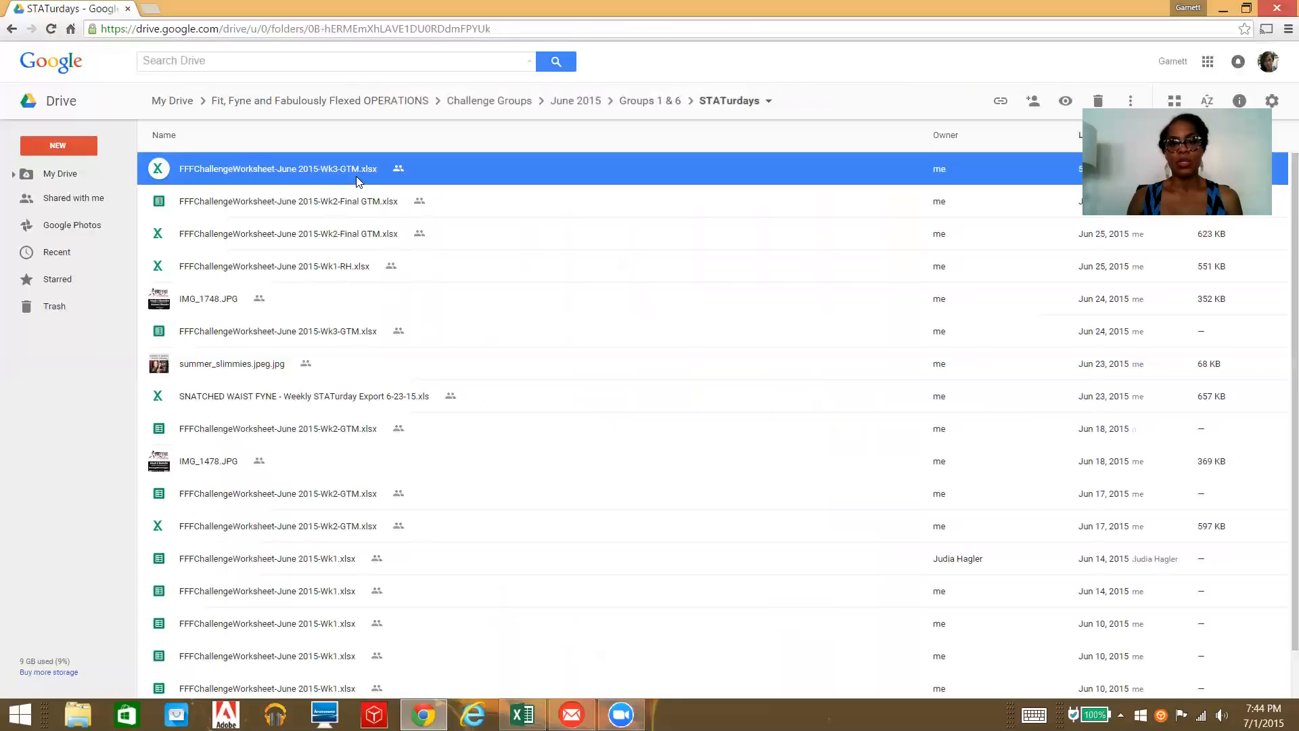
double_click(335, 177)
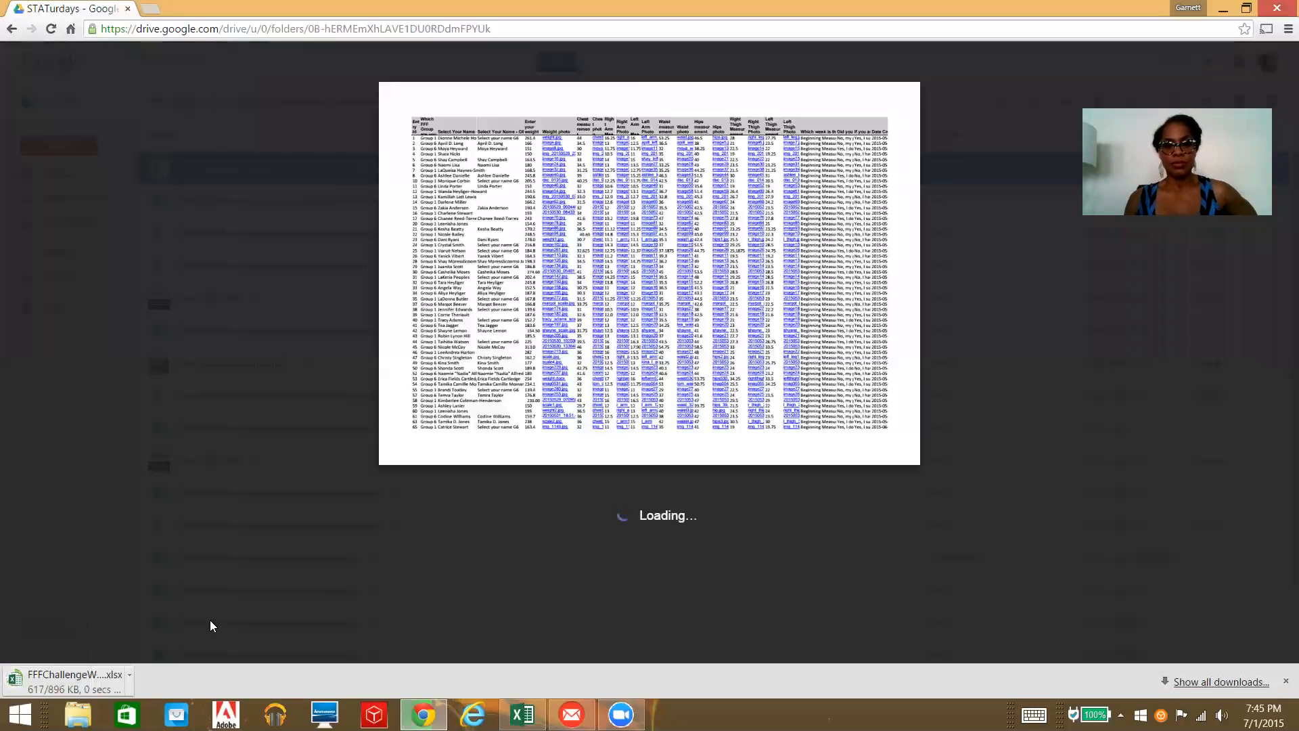
left_click(74, 682)
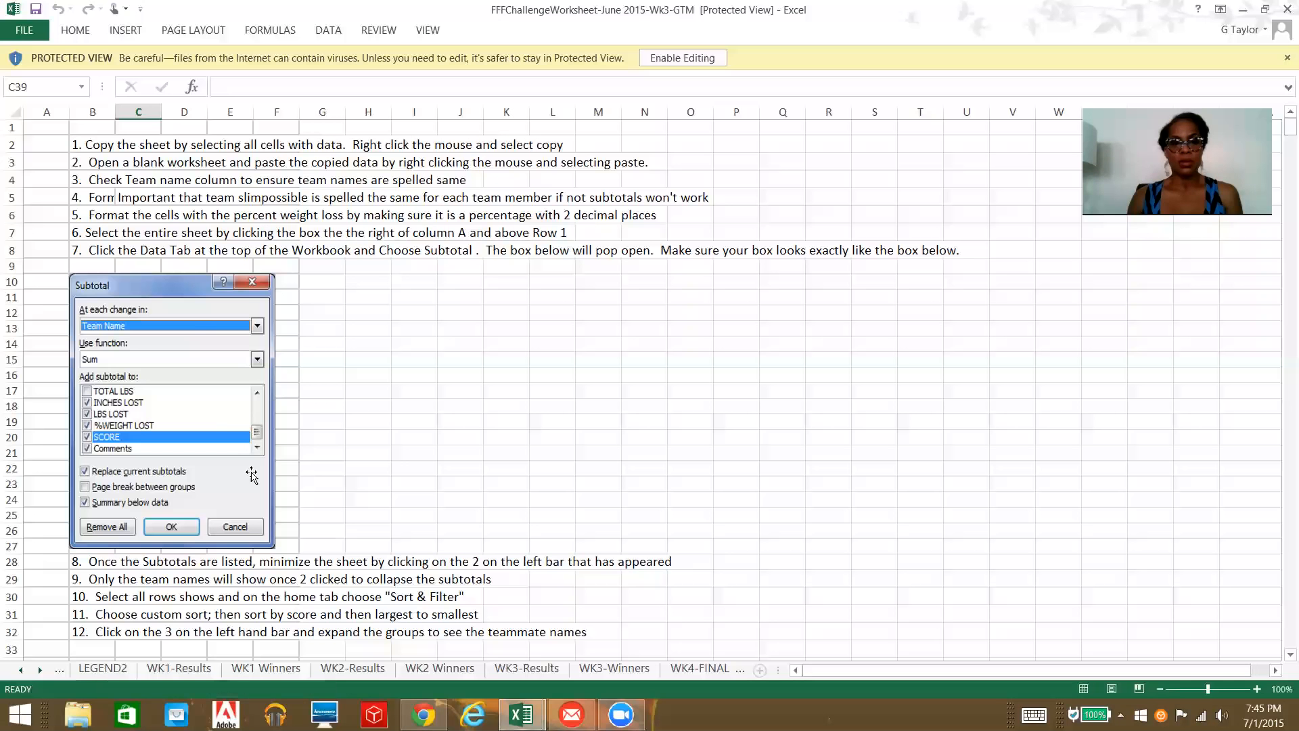
left_click(674, 59)
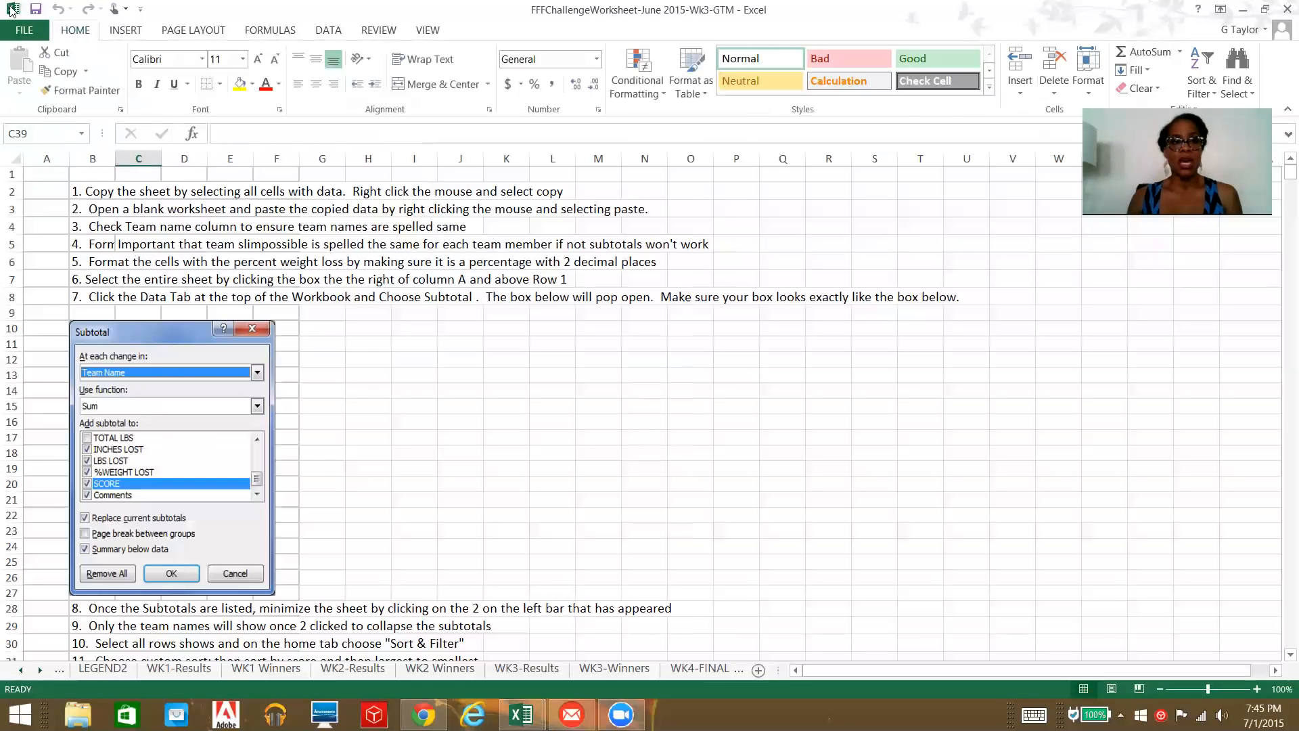
Save the workbook as FFFChallengeWorksheet-June 2015-Wk4-GTM in the FFF folder under Documents.
left_click(12, 35)
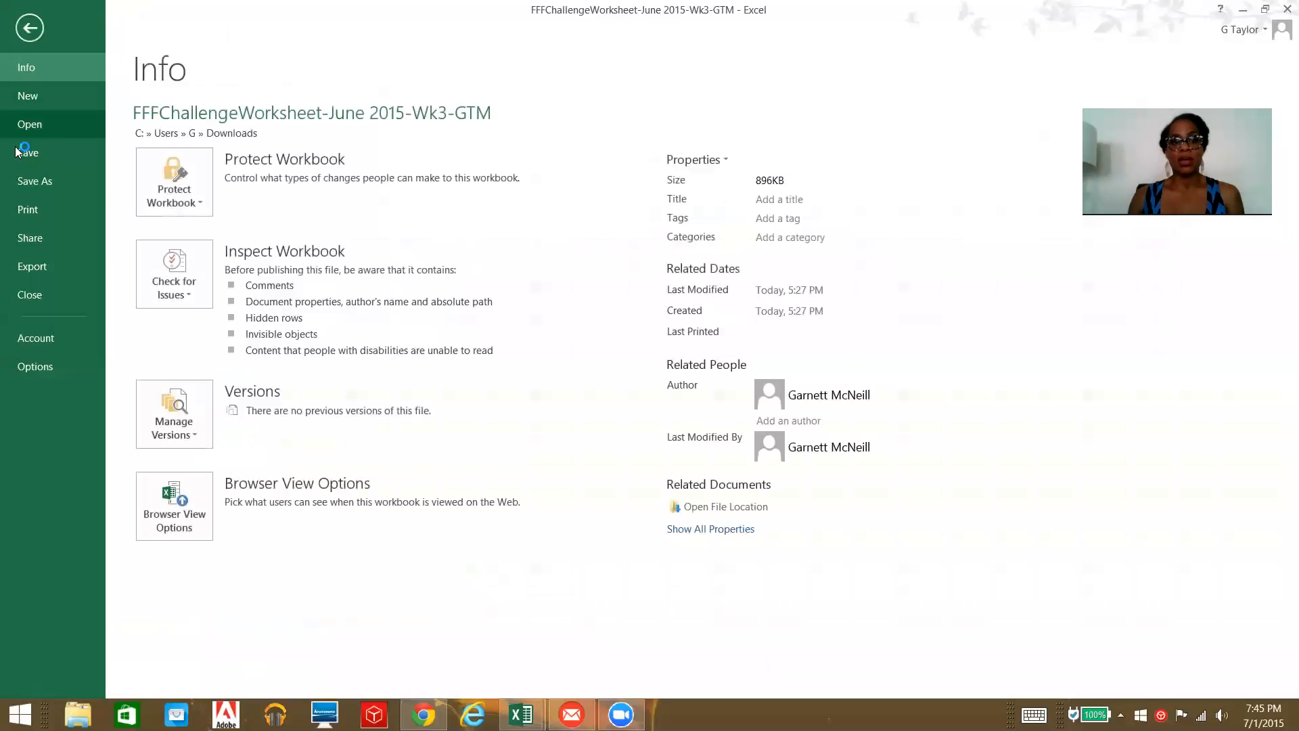
left_click(27, 192)
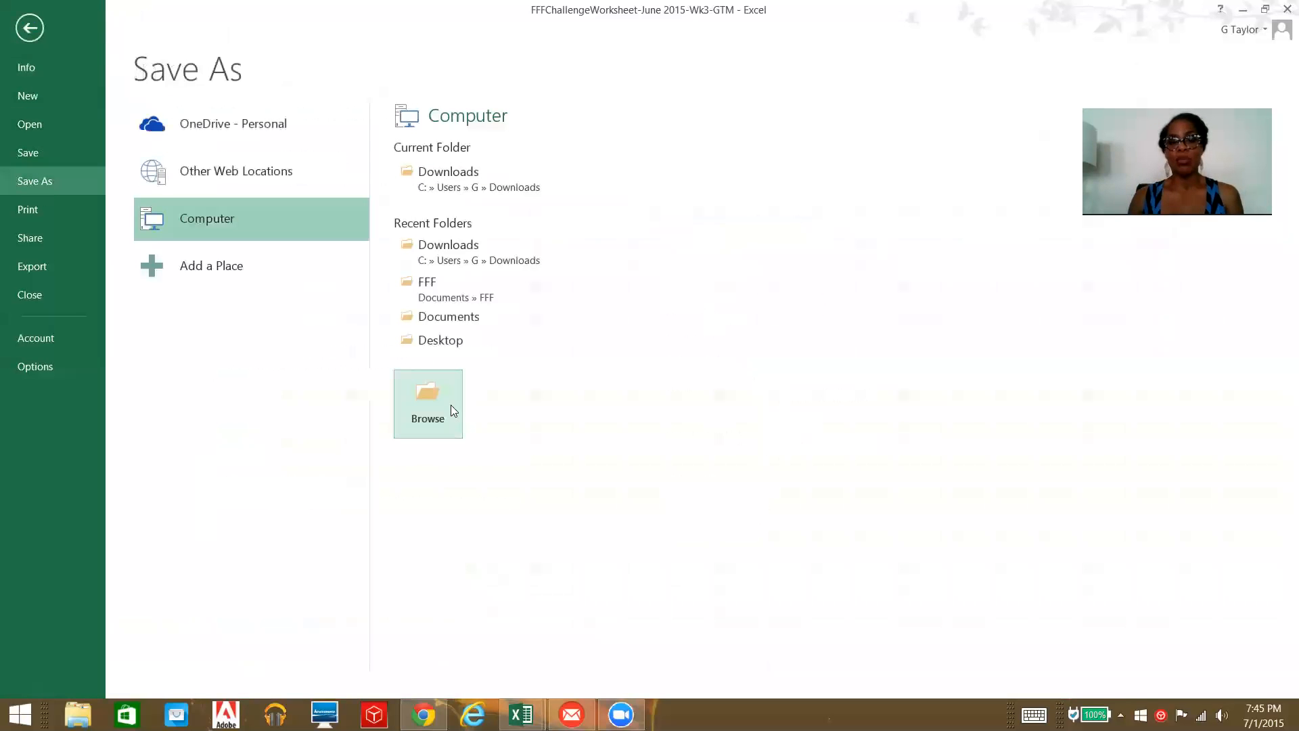
left_click(451, 404)
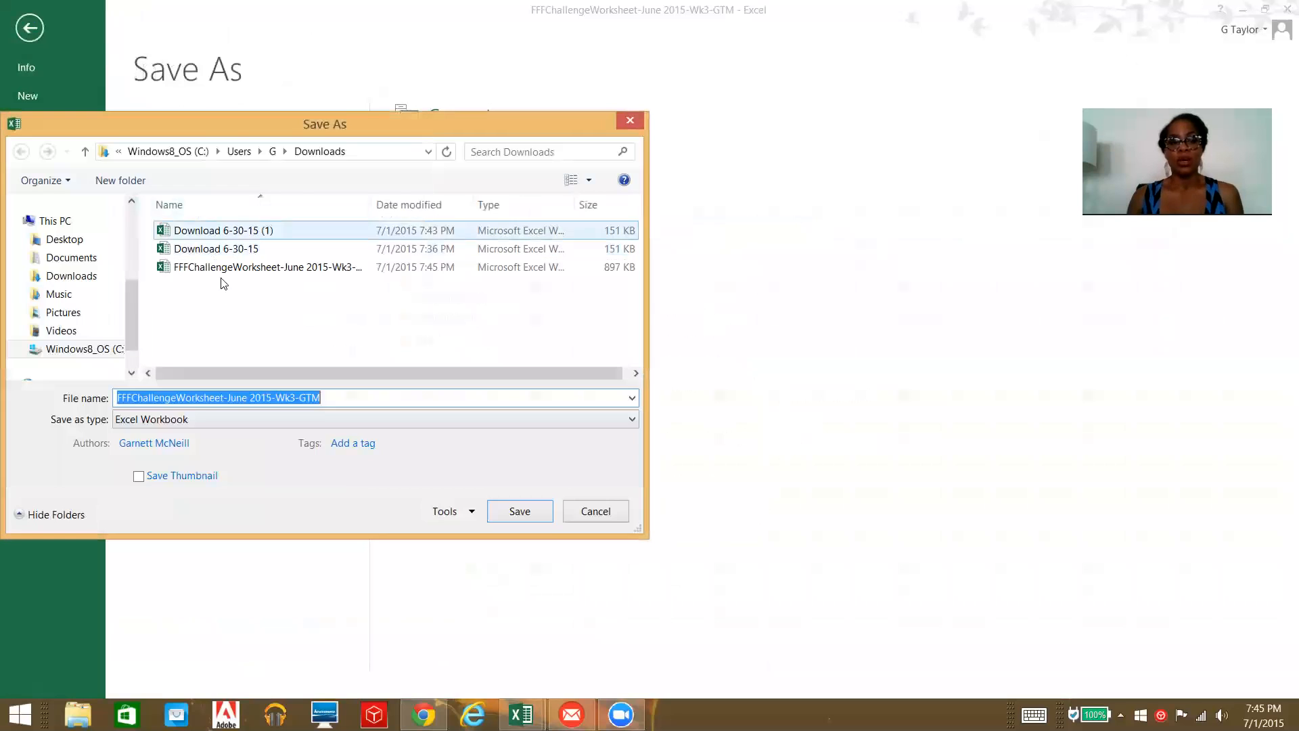
left_click(294, 398)
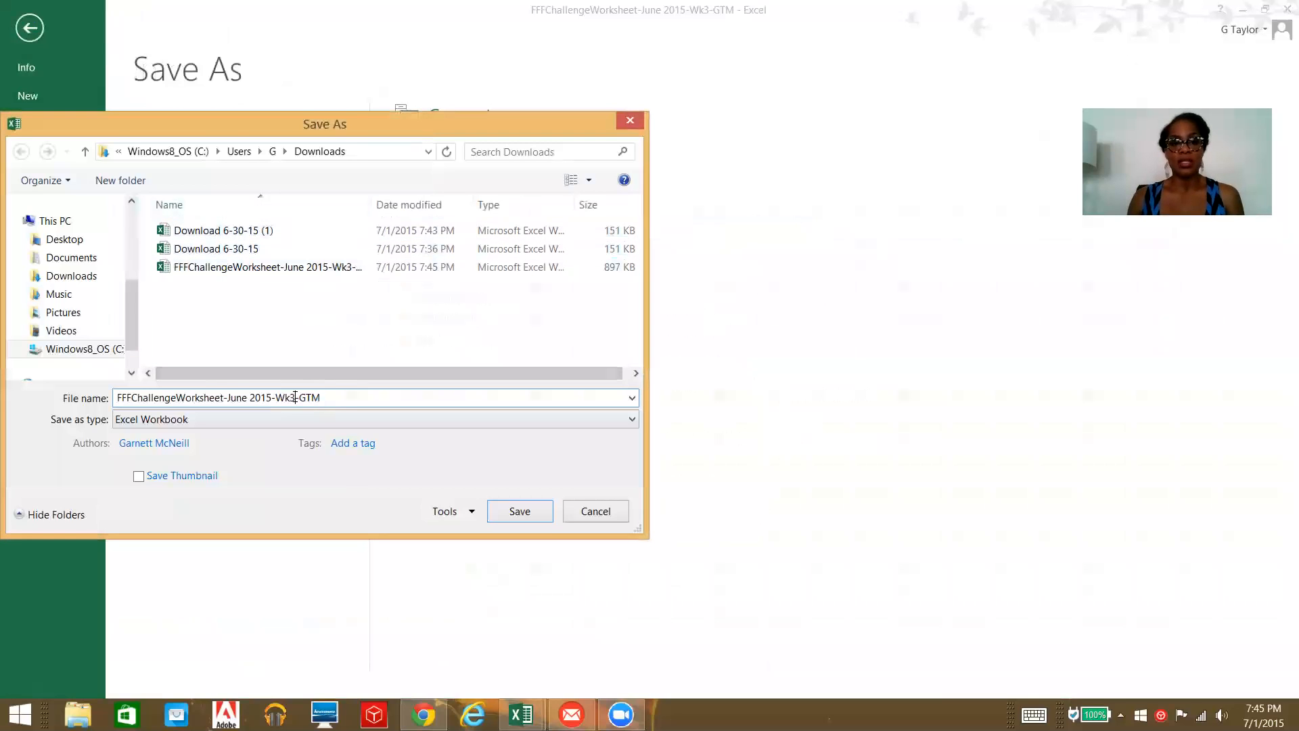
key("BackSpace")
type("4")
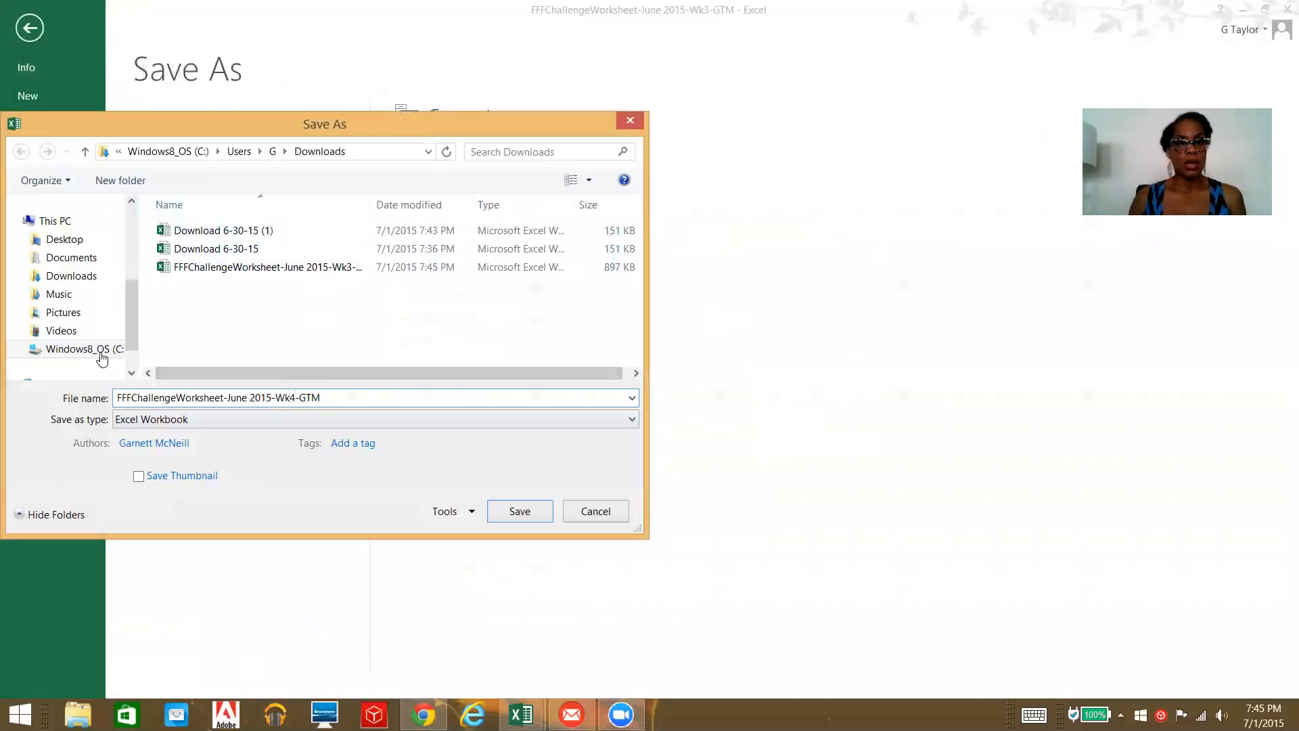
left_click(77, 262)
double_click(202, 287)
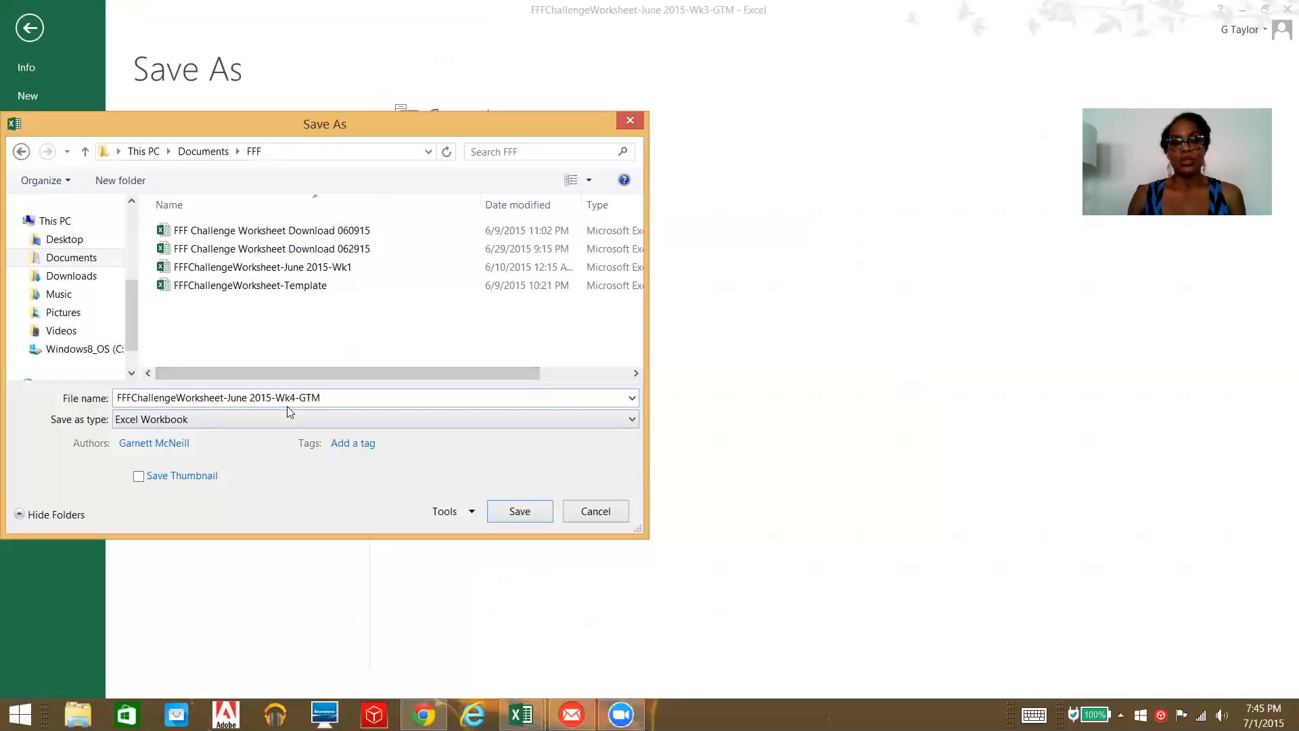
left_click(531, 513)
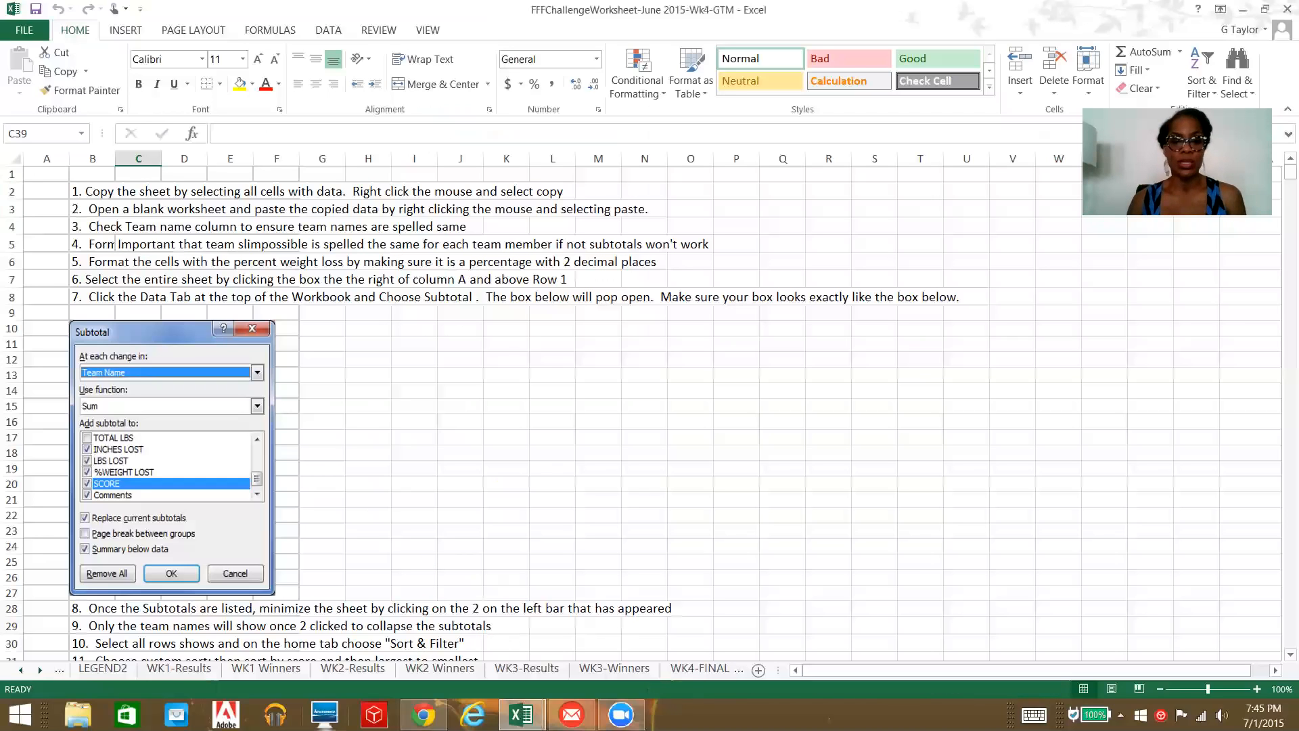
Open the WK4-FINAL-Results sheet and review its team member rows and result columns.
left_click(693, 670)
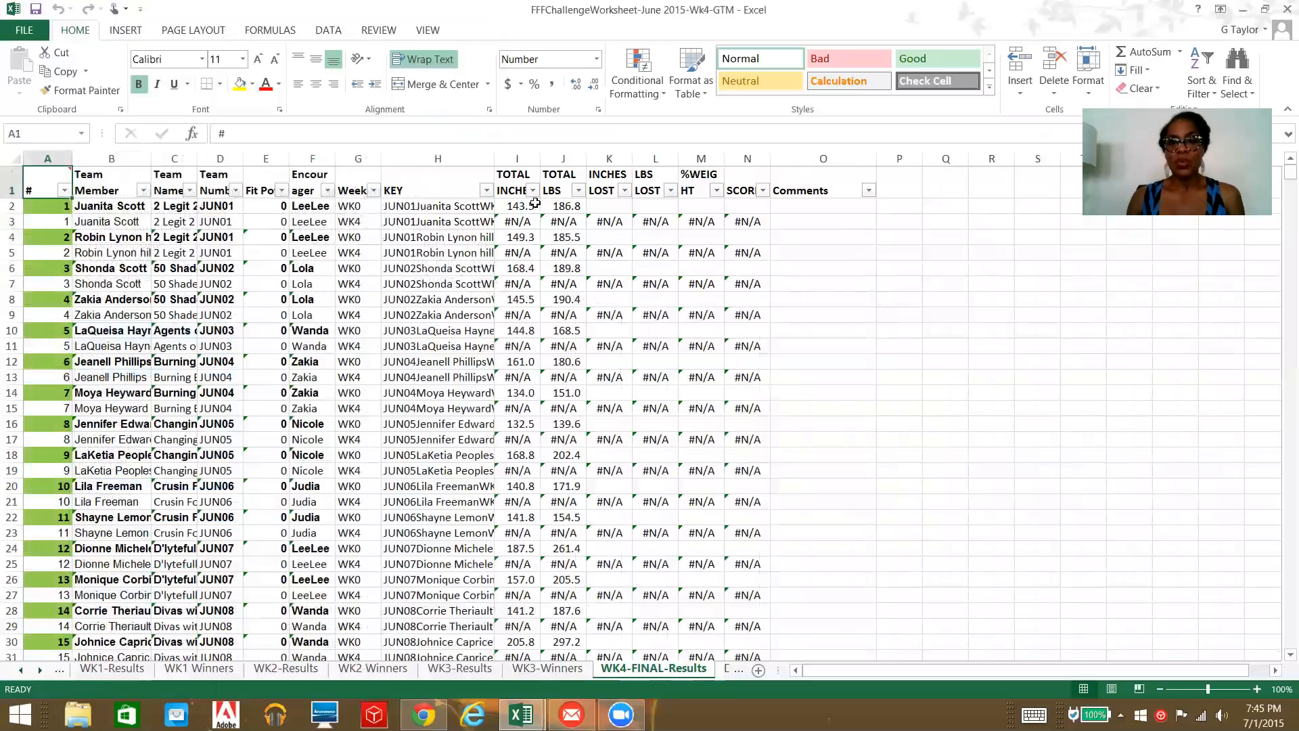
scroll(560, 211, "down", 8)
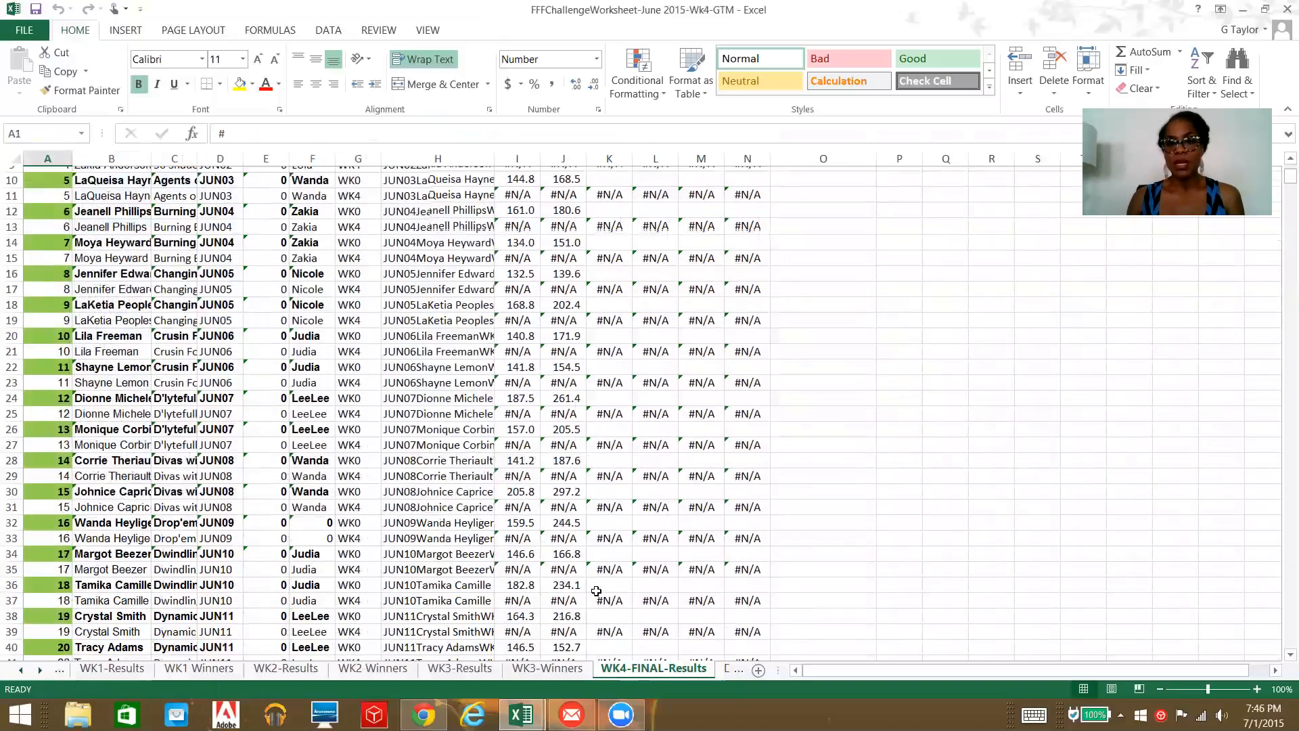
scroll(582, 575, "down", 15)
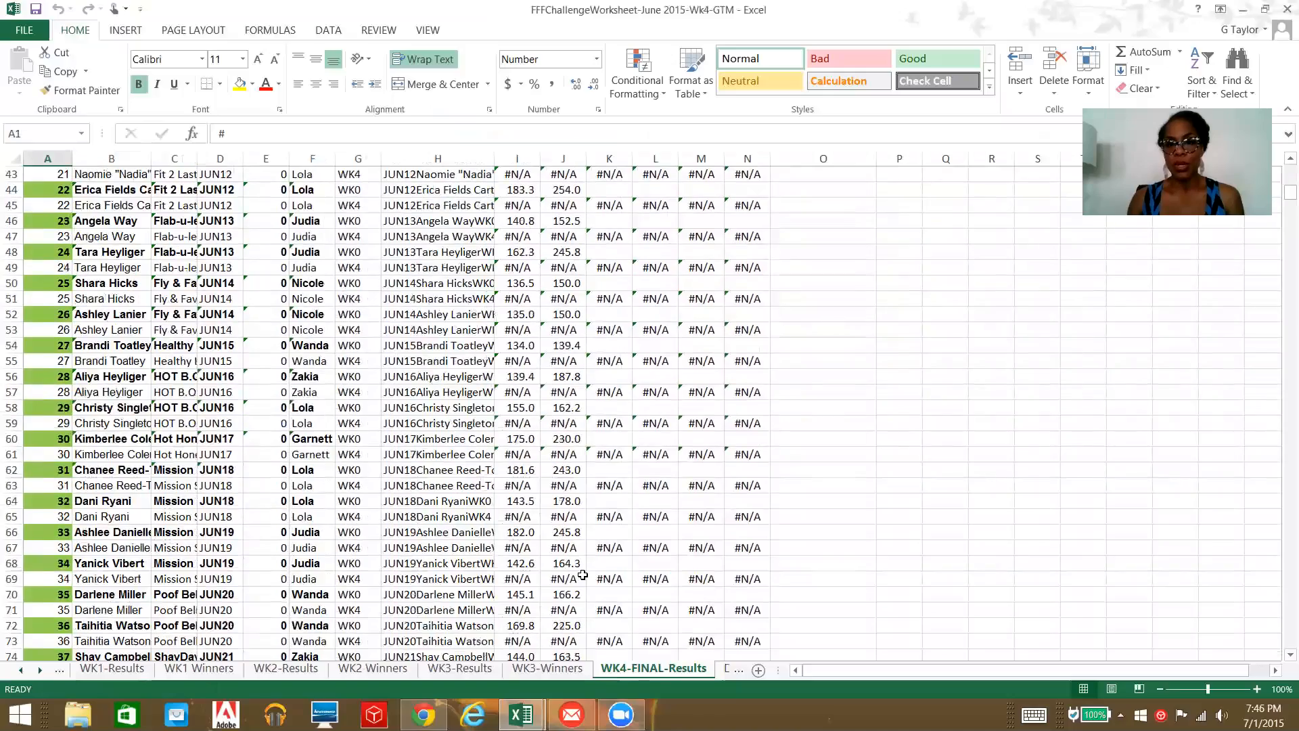
scroll(582, 575, "up", 20)
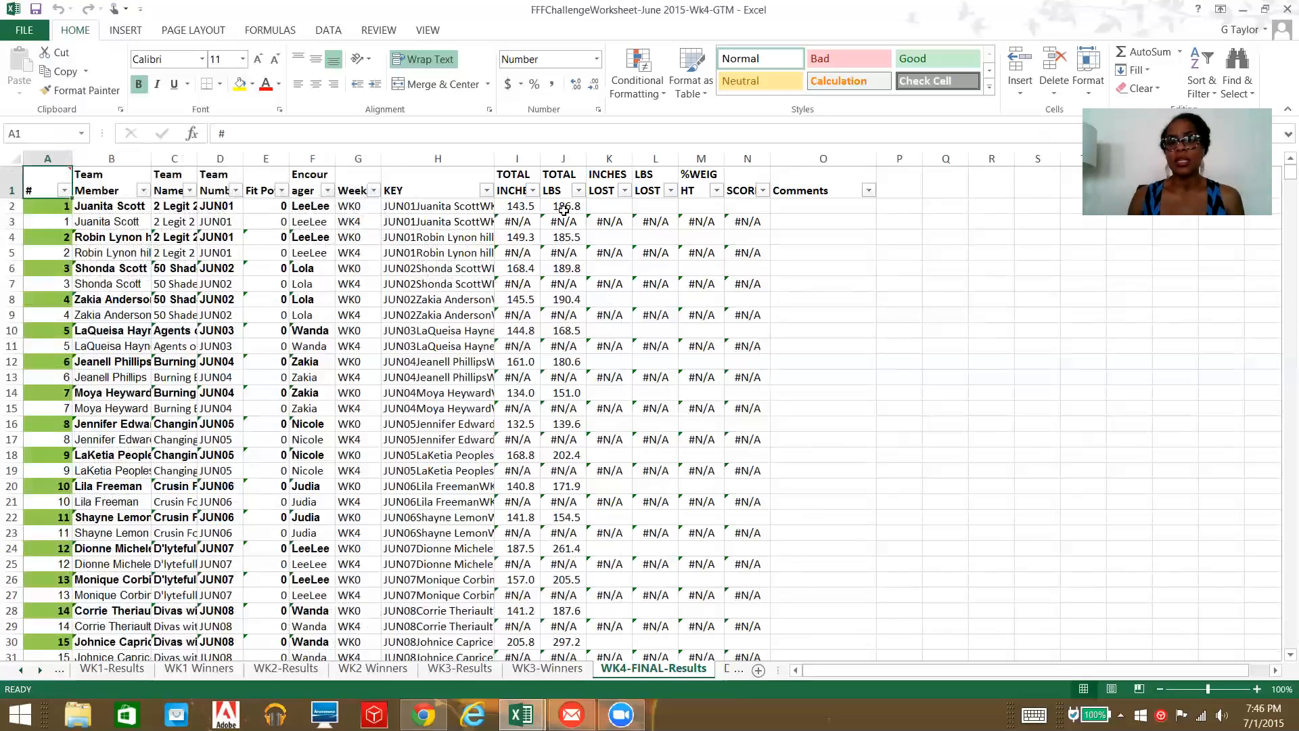
Go back through the sheets to the start of the workbook and open the Download sheet.
left_click(18, 671)
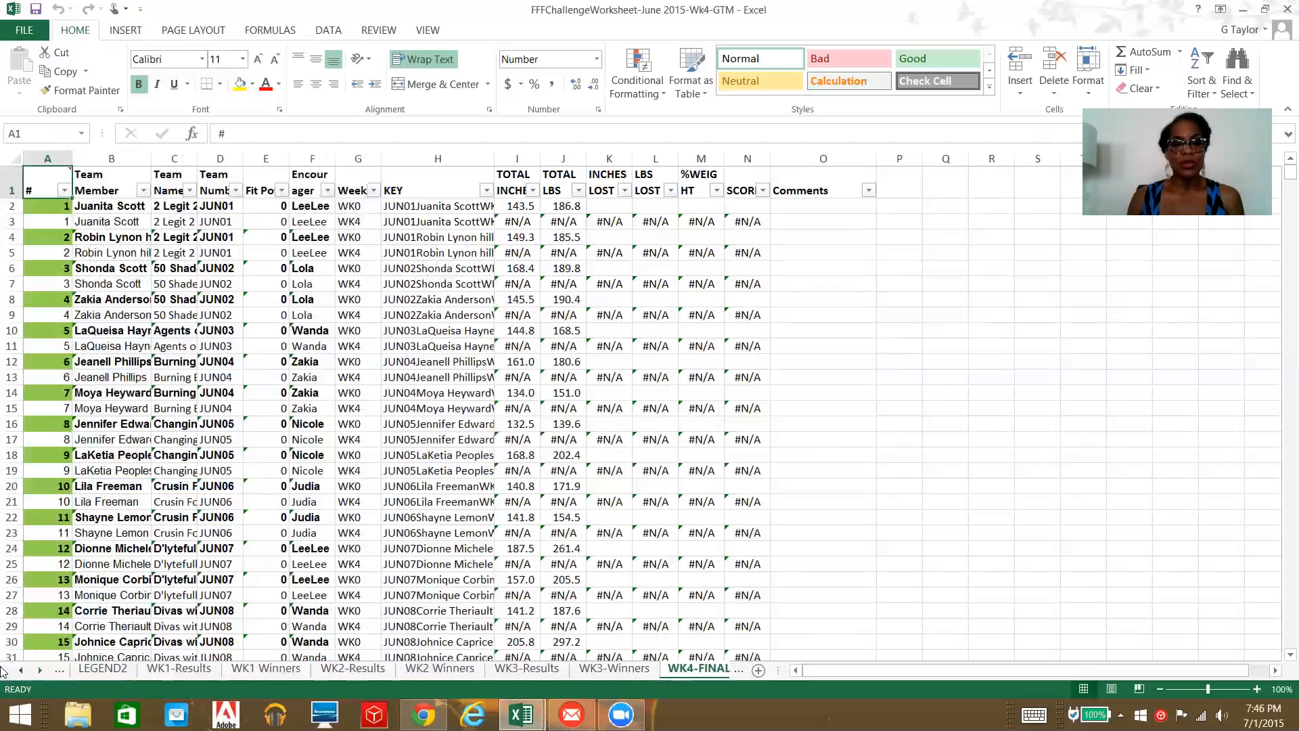
left_click(19, 671)
left_click(102, 670)
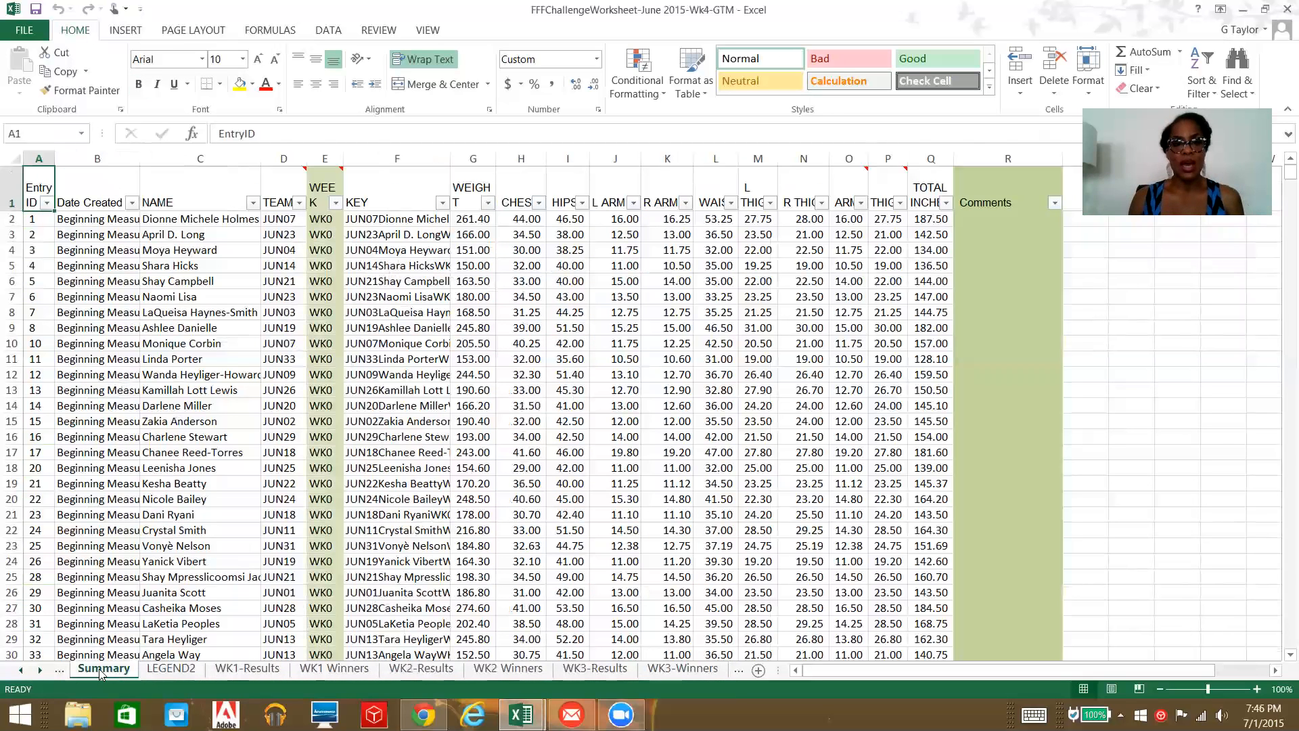
left_click(17, 670)
left_click(105, 668)
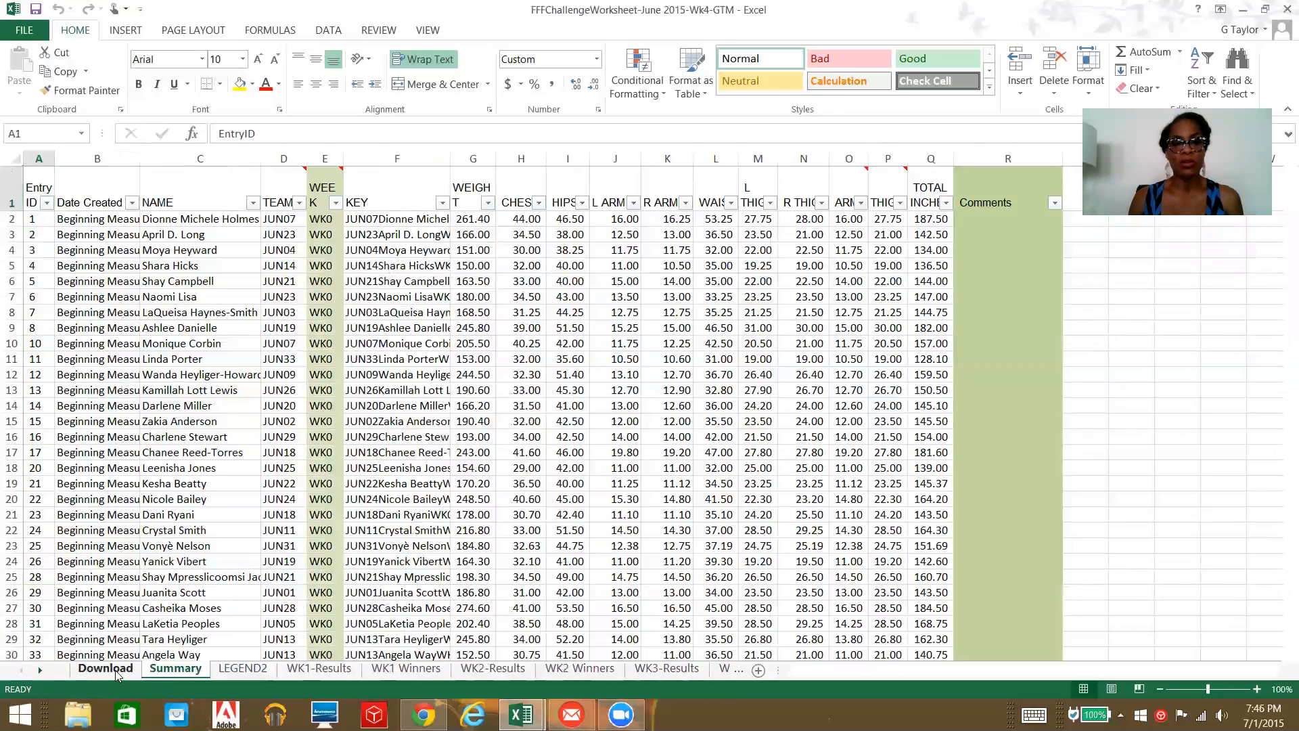
Find the last filled row of the Download sheet and select its entry ID.
scroll(112, 497, "down", 20)
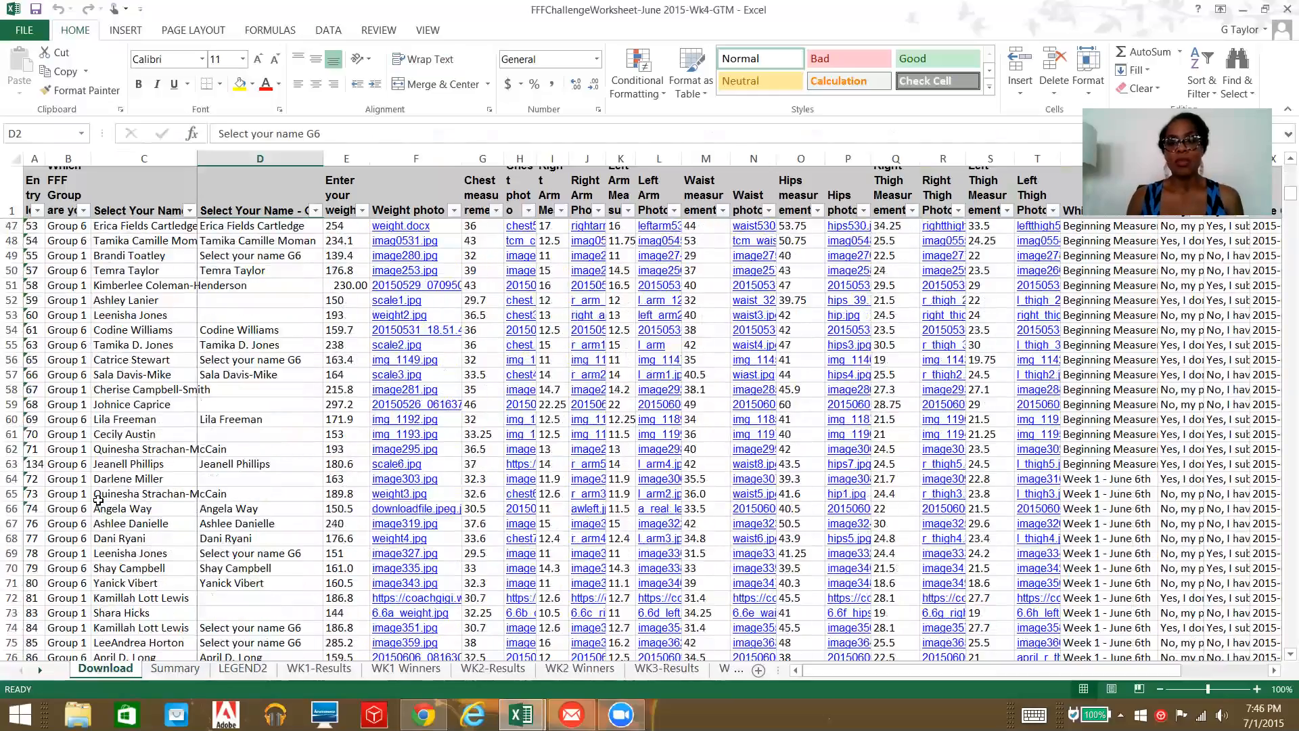
scroll(98, 499, "down", 20)
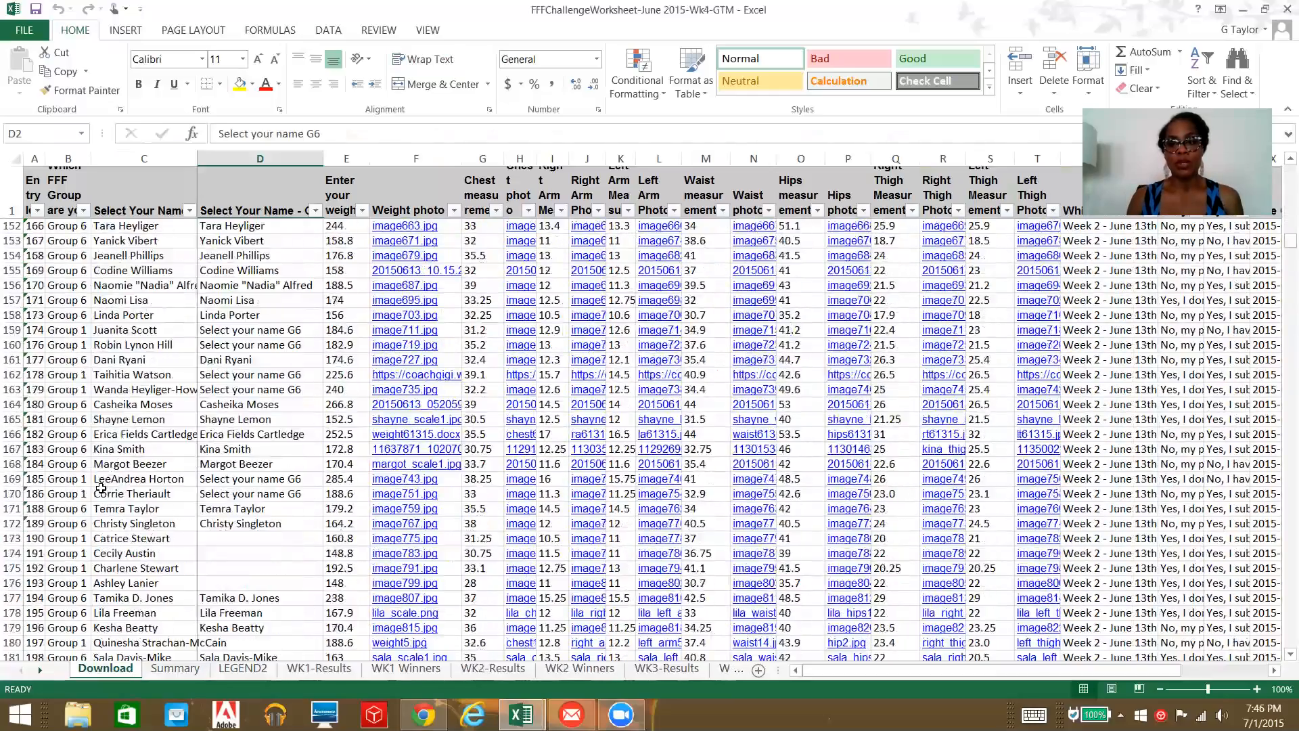
scroll(1187, 371, "down", 7)
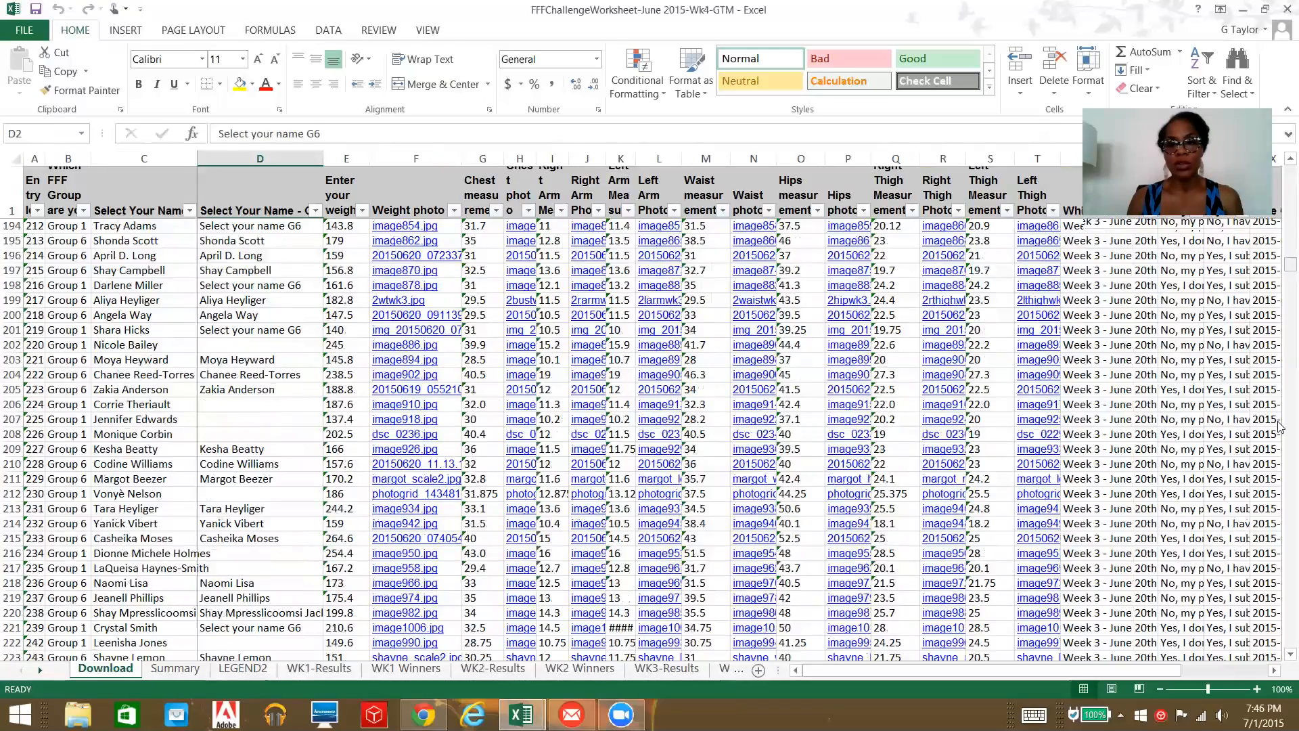
scroll(1279, 426, "down", 20)
scroll(1279, 291, "up", 20)
scroll(1279, 284, "down", 4)
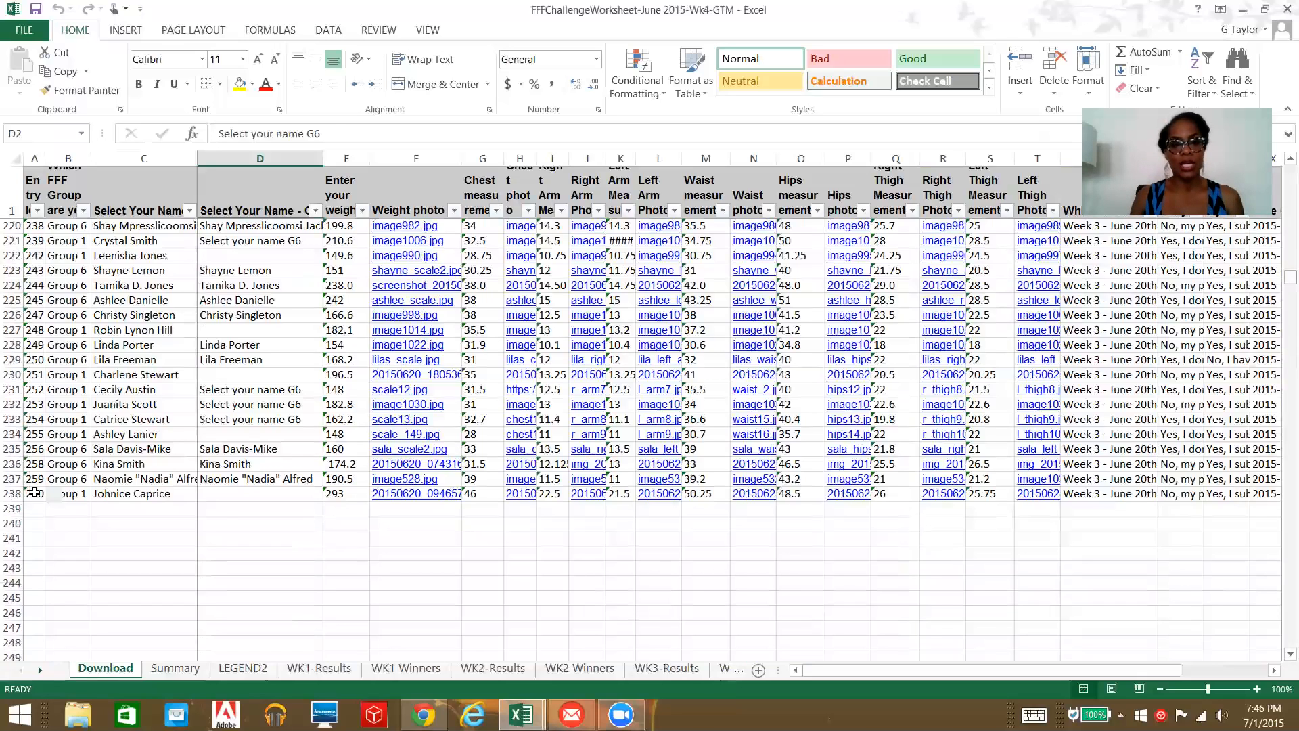
left_click(34, 493)
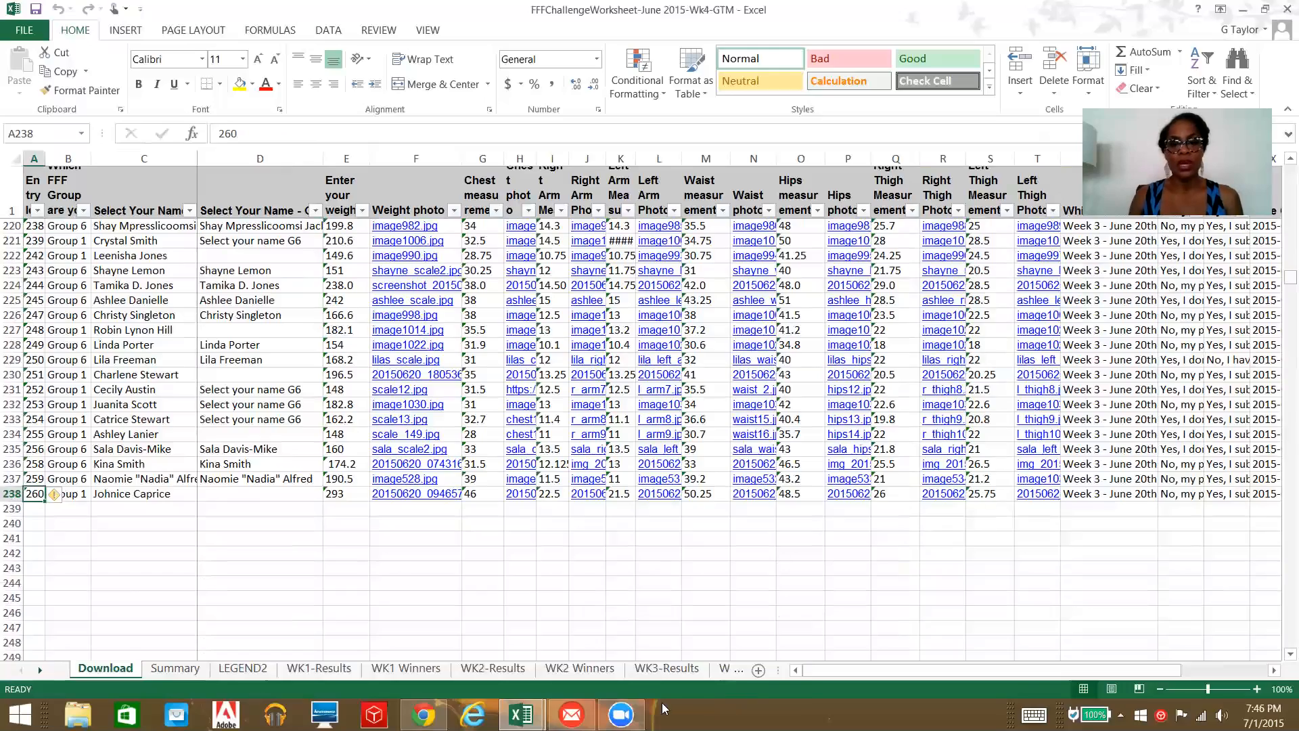
Switch to the Download 6-30-15 workbook and locate the row of the first entry after ID 260.
left_click(521, 714)
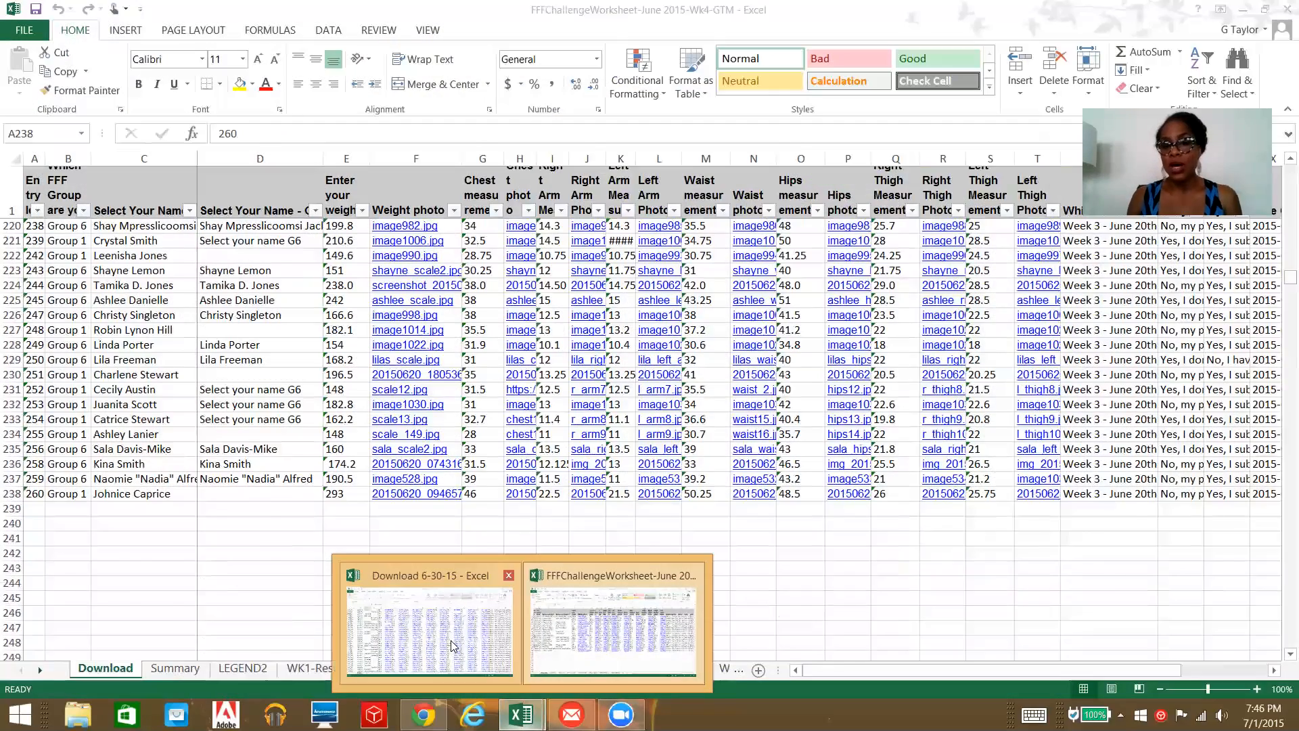
left_click(455, 646)
mouse_move(592, 640)
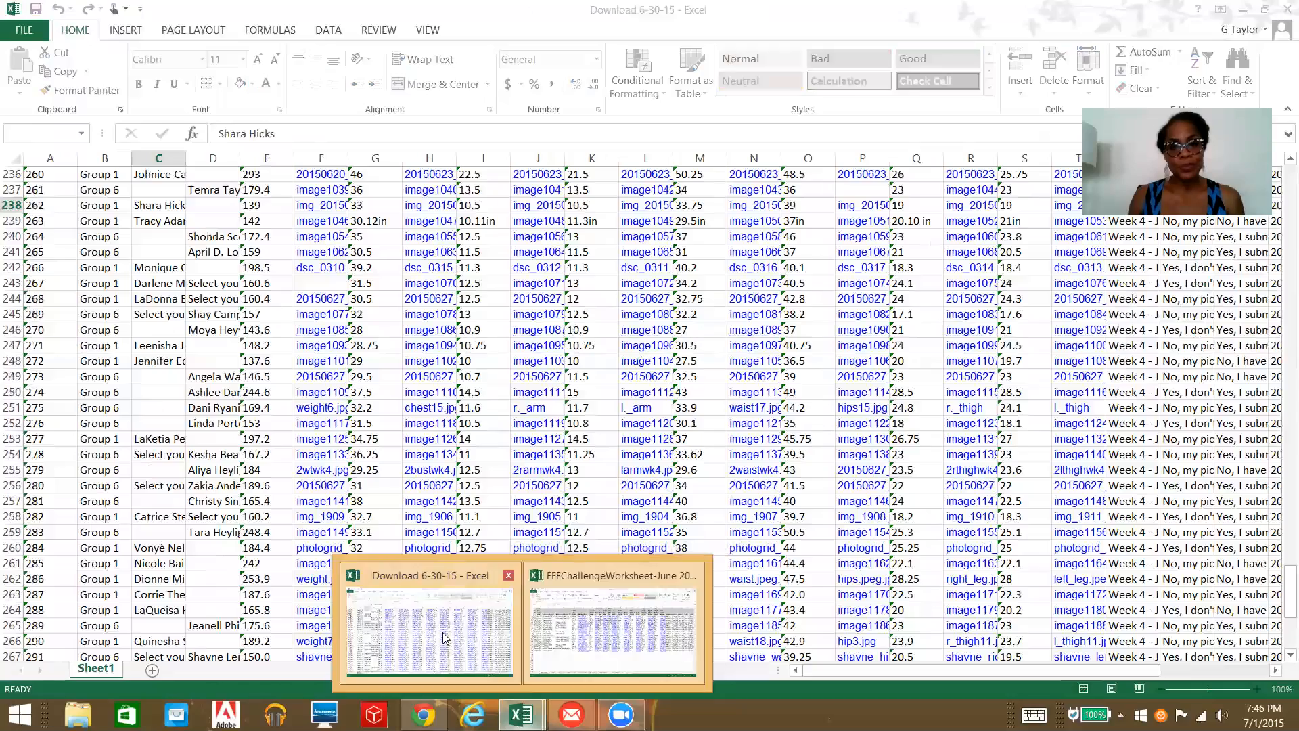
left_click(485, 631)
scroll(341, 548, "down", 7)
scroll(342, 548, "up", 11)
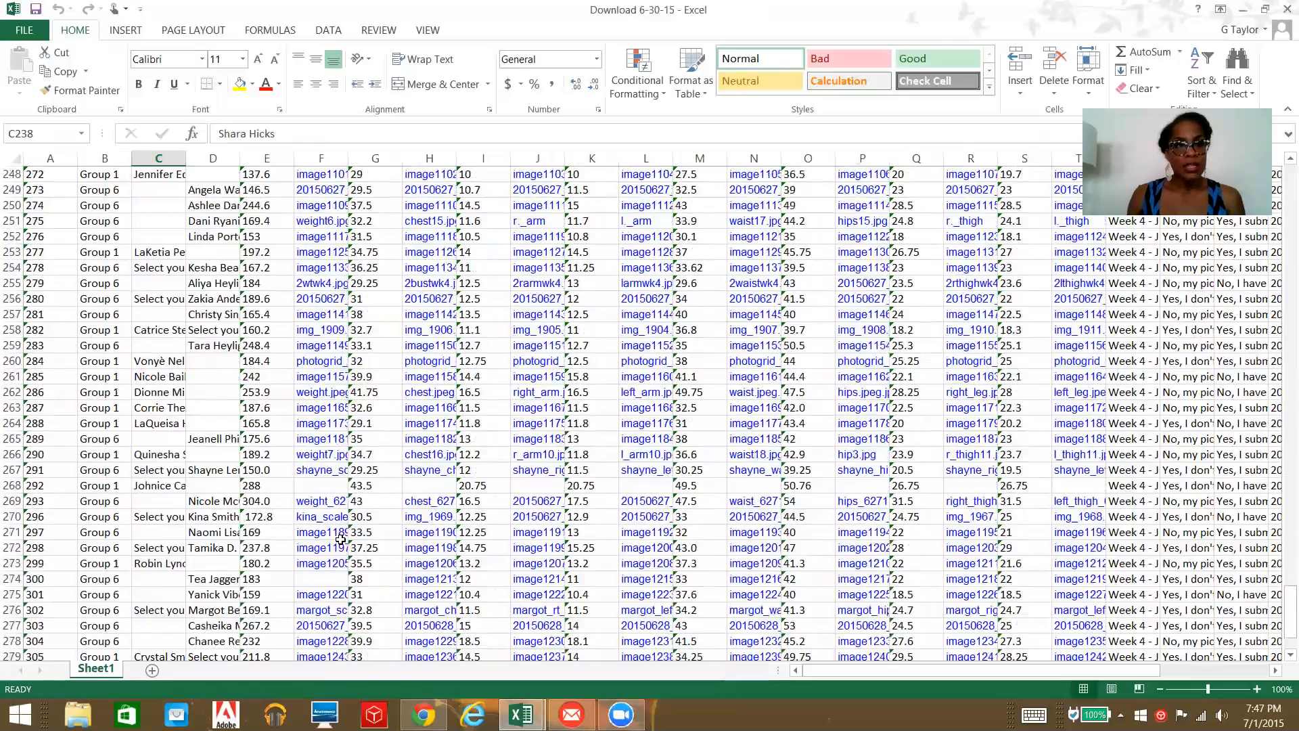
left_click(158, 374)
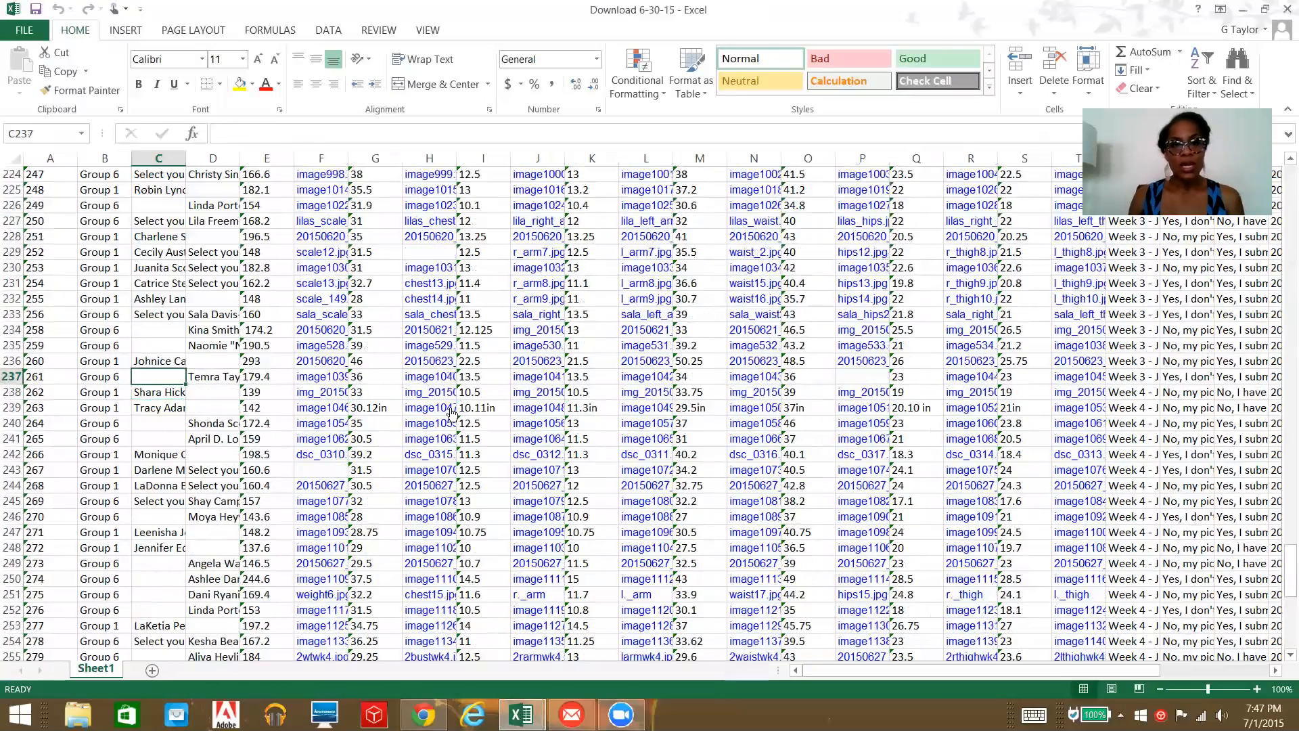
Move across row 237 to column U and check which week is recorded for entry 261.
key("Right")
key("Right")
key("Right")
key("Right")
key("Right")
key("Right")
key("Right")
key("Right")
key("Right")
key("Right")
key("Right")
key("Right")
key("Right")
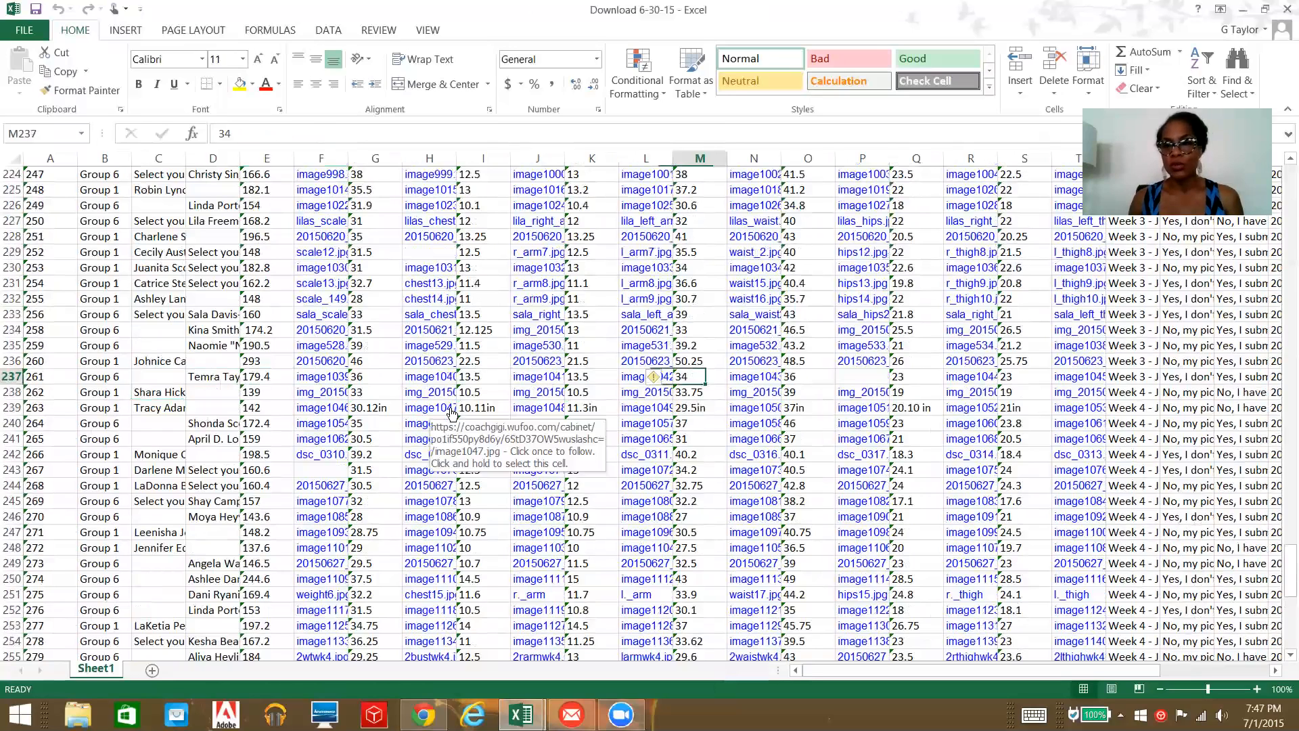
key("Right")
key("Right")
key("Right")
key("Right")
key("Right")
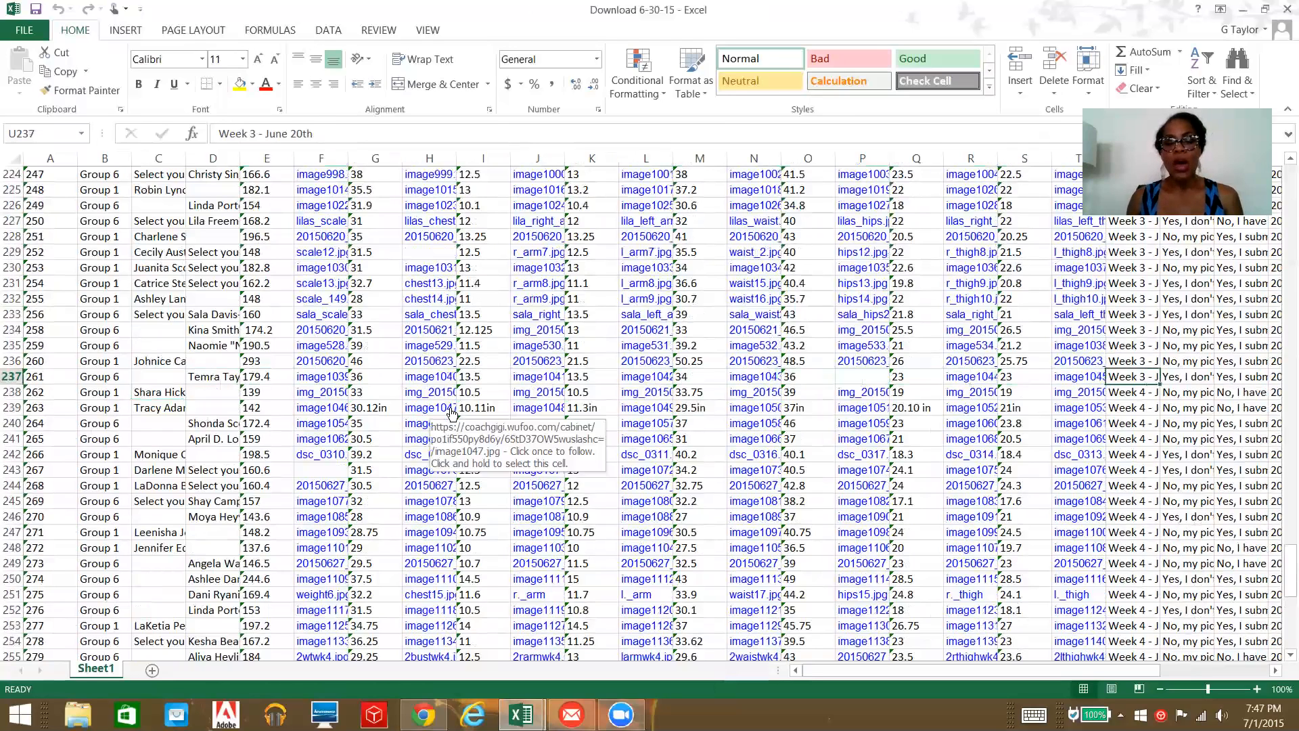
key("Left")
key("Left")
key("Left")
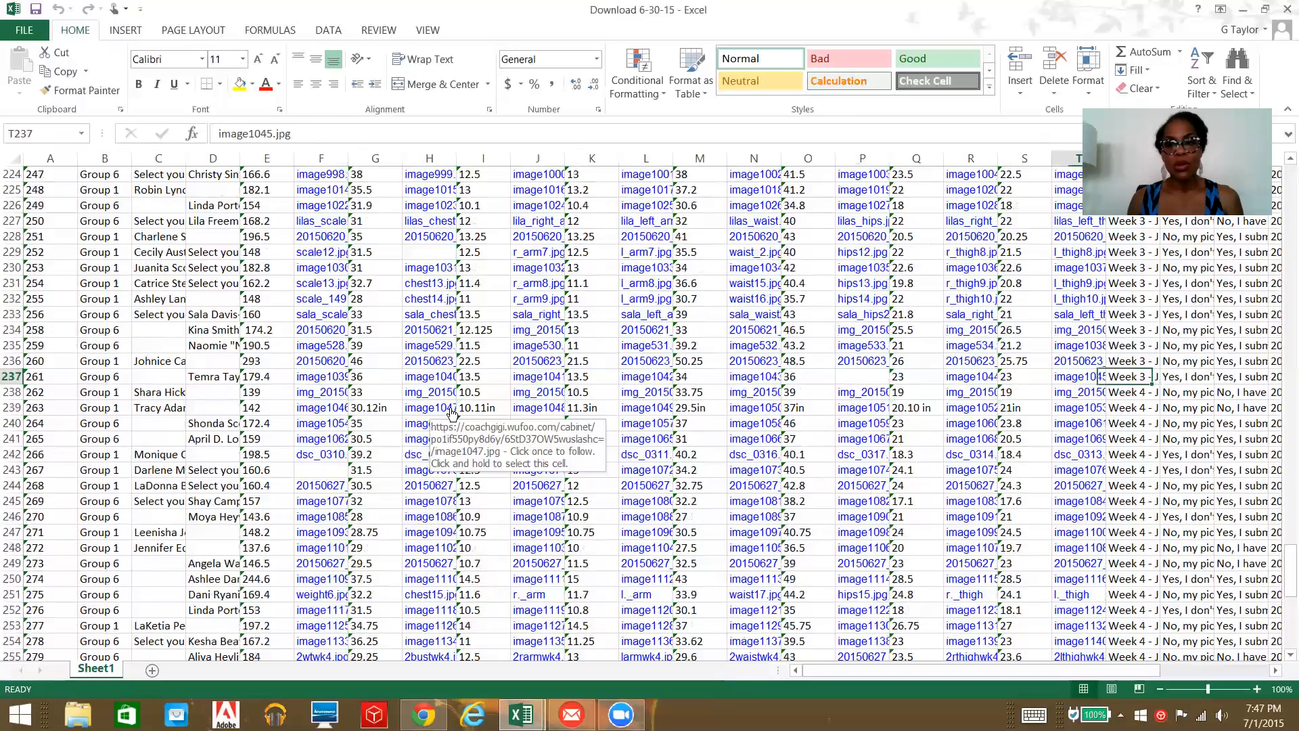
key("Right")
key("Right")
key("Right")
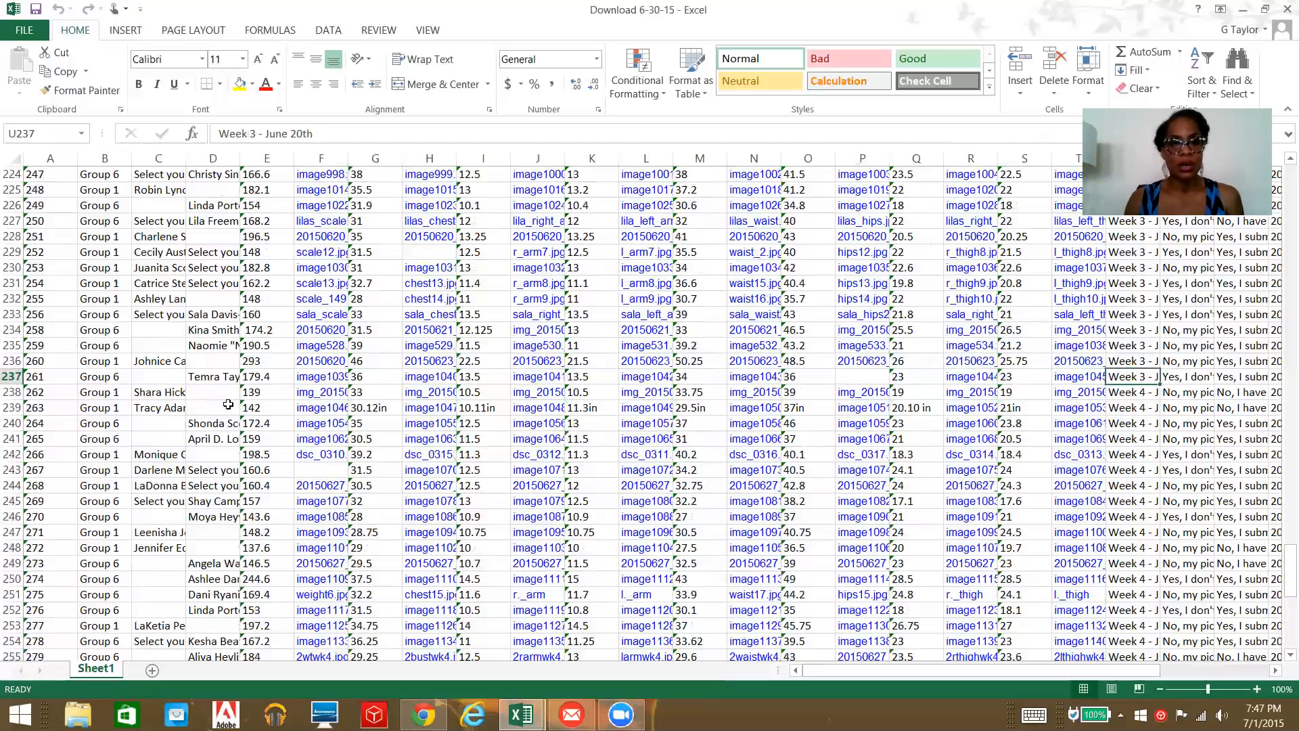
Copy all columns of the new entries in Download 6-30-15, from entry 261 in row 237 through row 284.
left_click(41, 377)
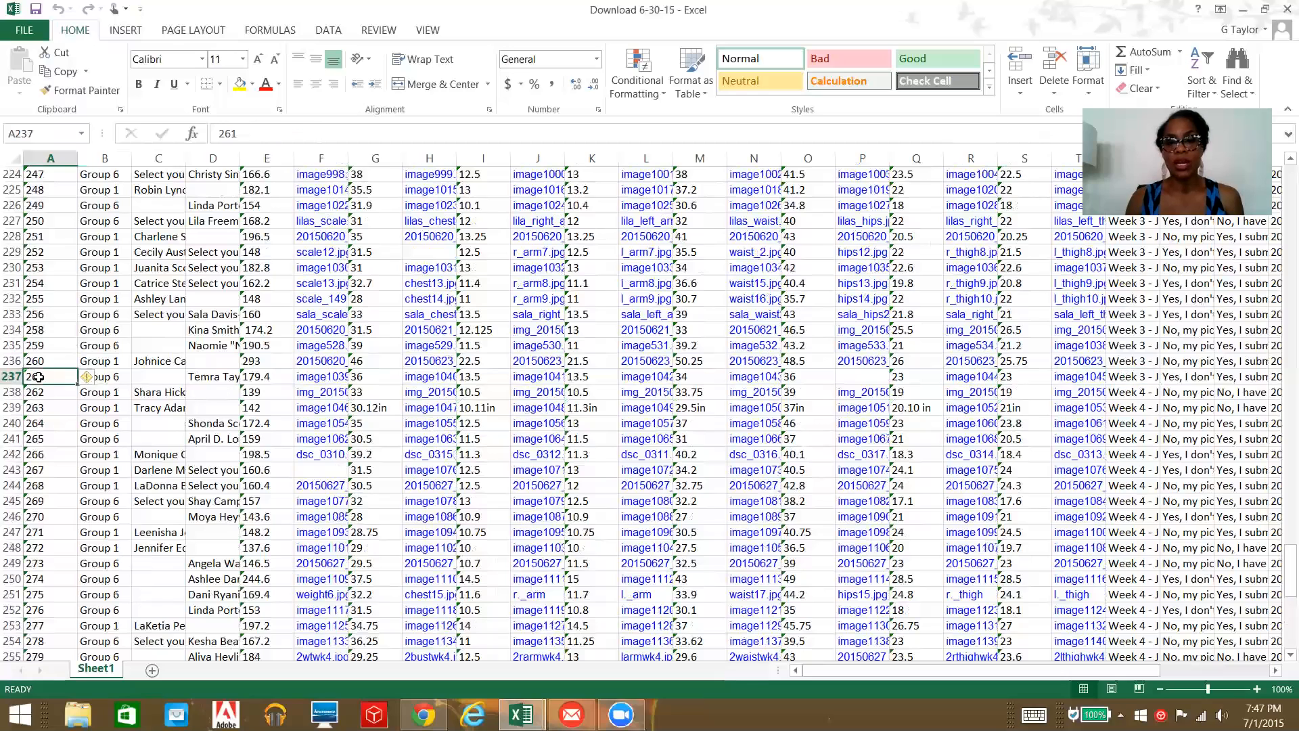
left_click_drag(44, 379, 793, 433)
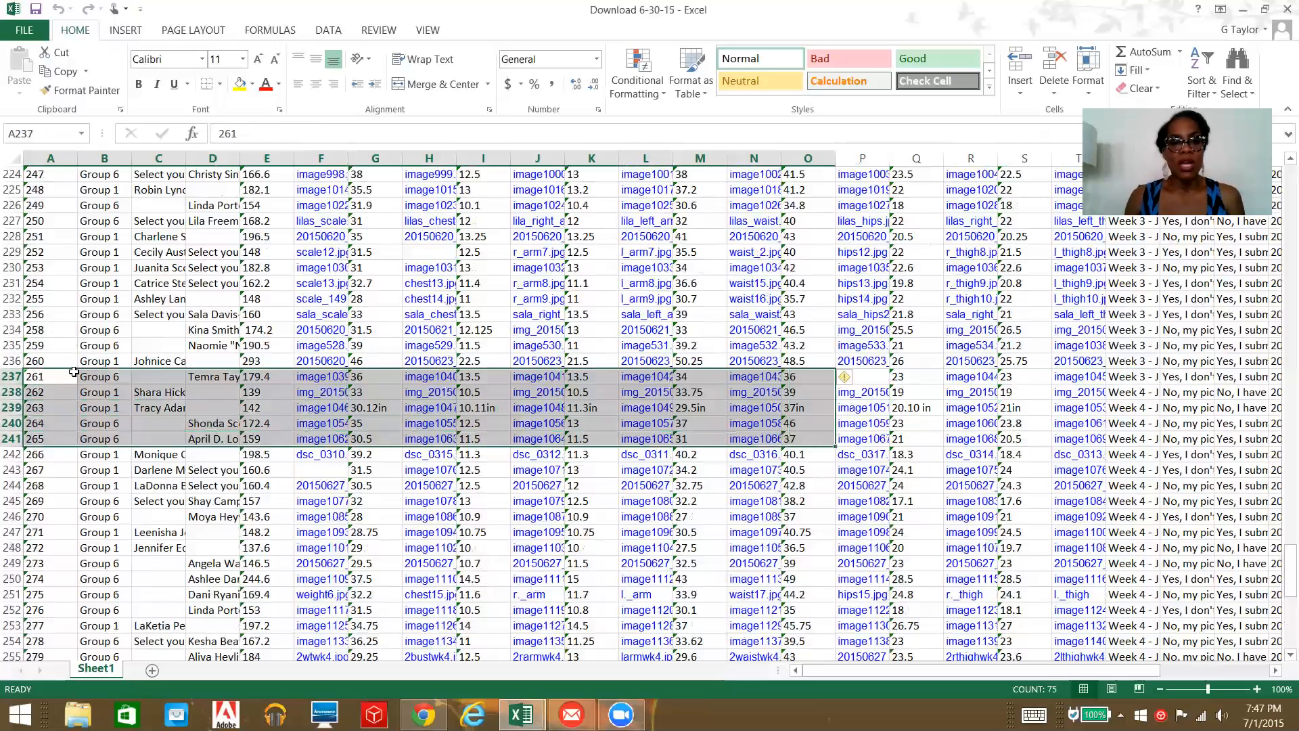
left_click(53, 375)
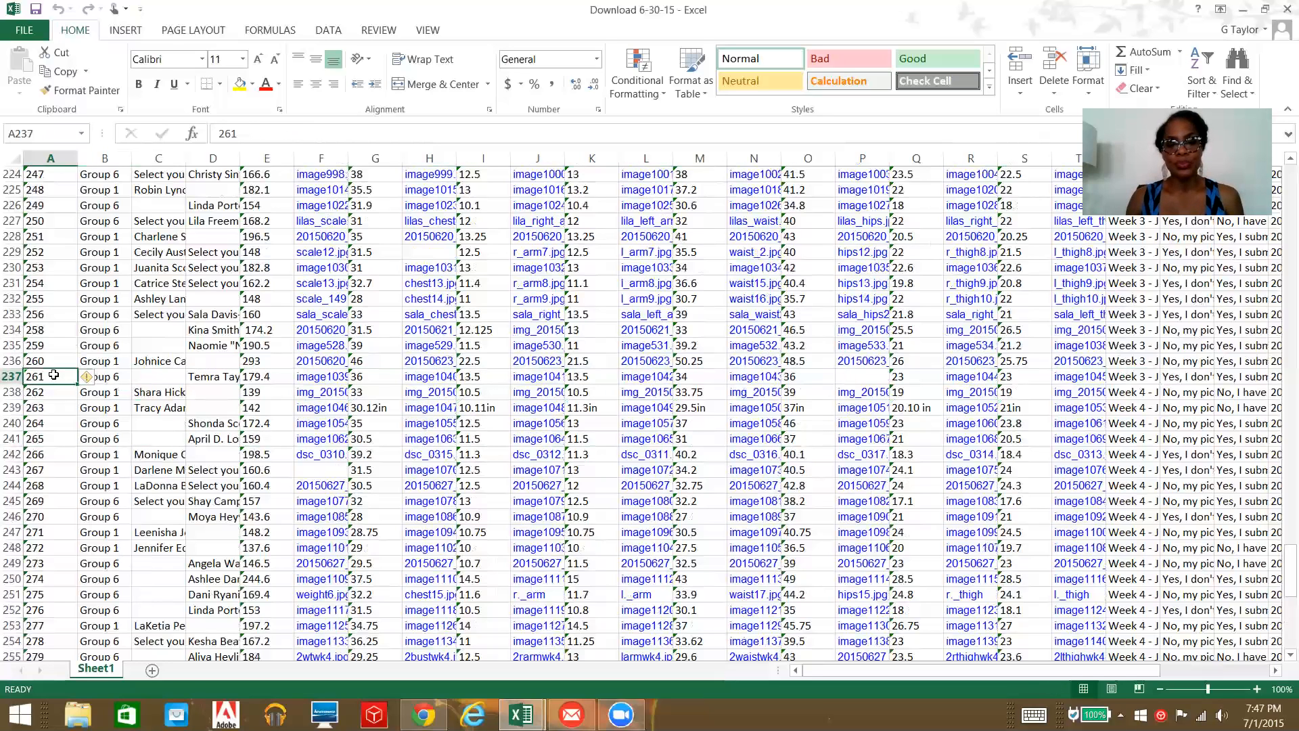
left_click_drag(54, 375, 1167, 621)
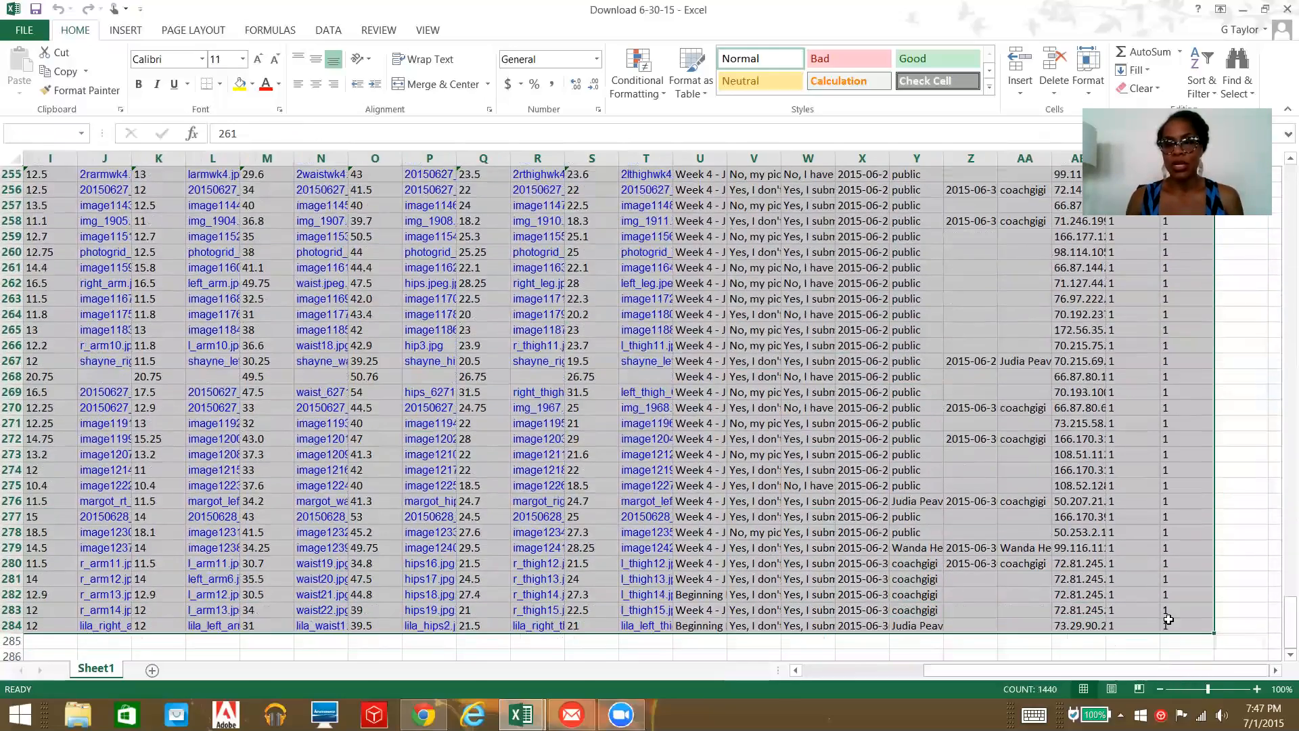
right_click(829, 410)
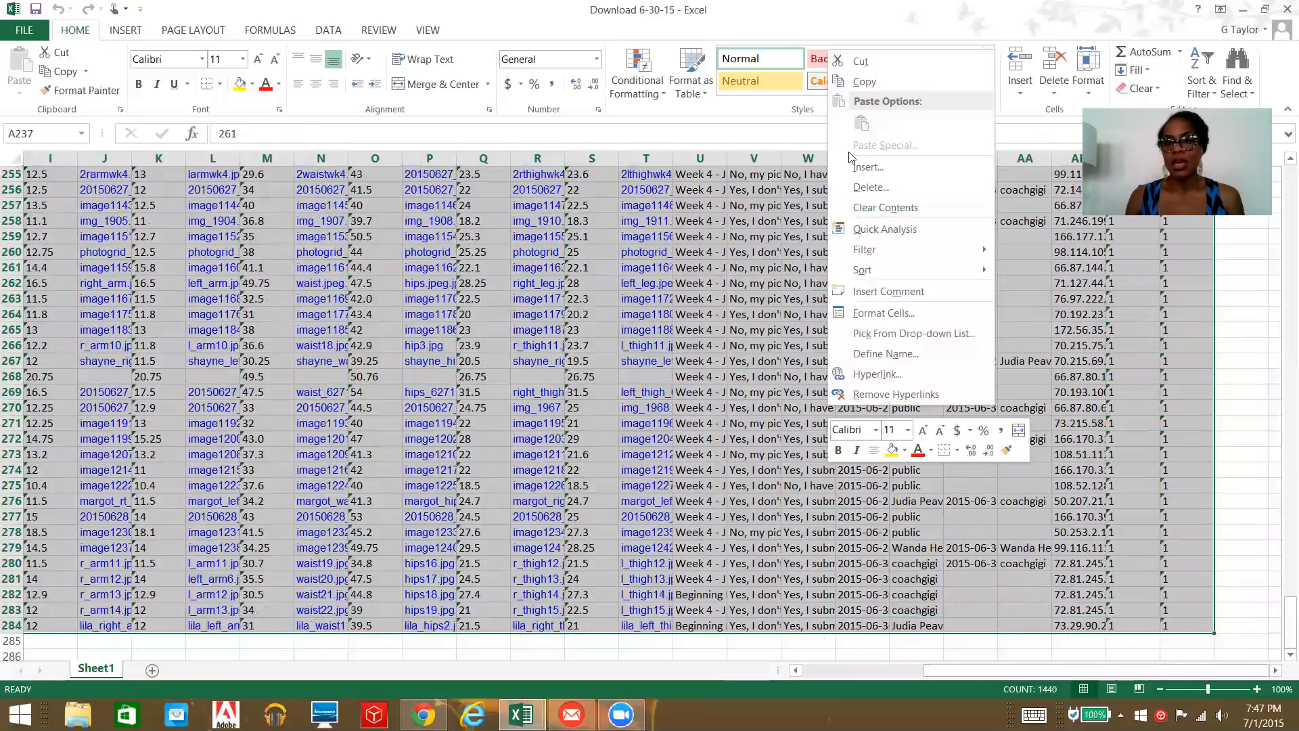
left_click(861, 88)
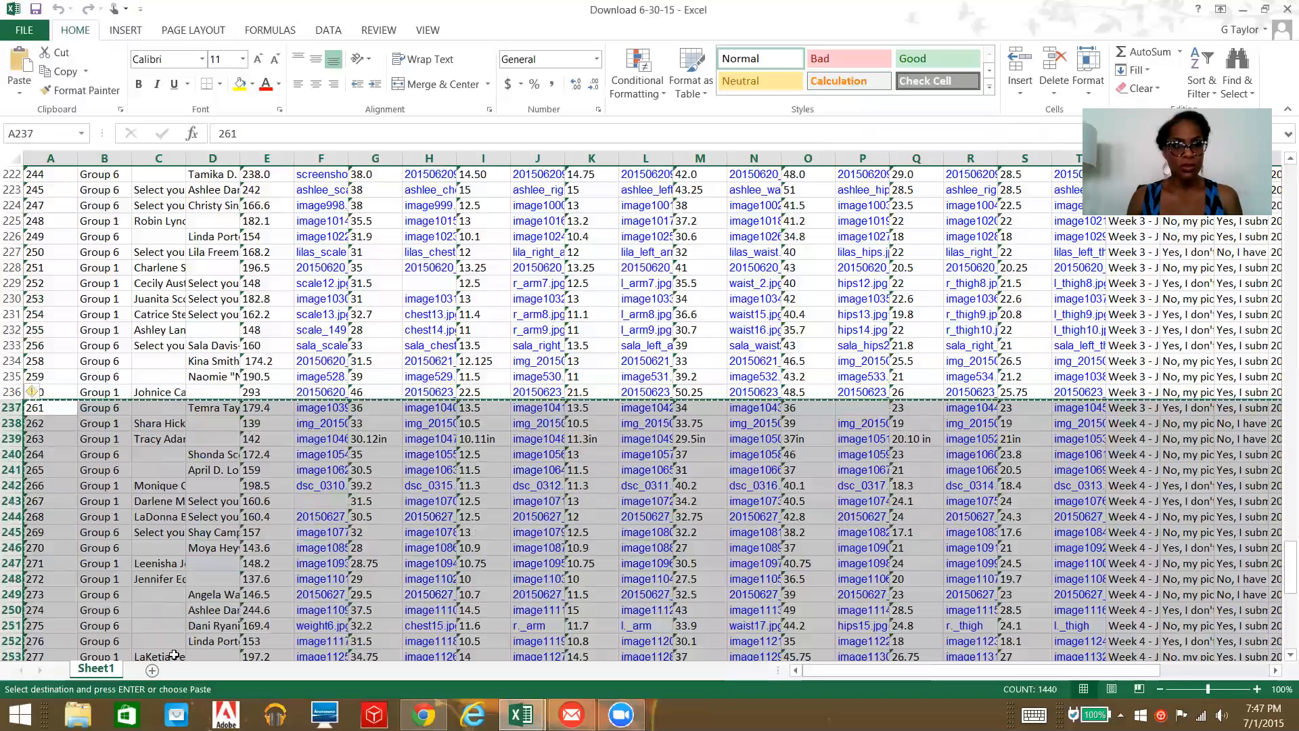
Paste the copied entries into the Week 4 worksheet's Download sheet starting at A239, and check the rows through to the end.
left_click(521, 714)
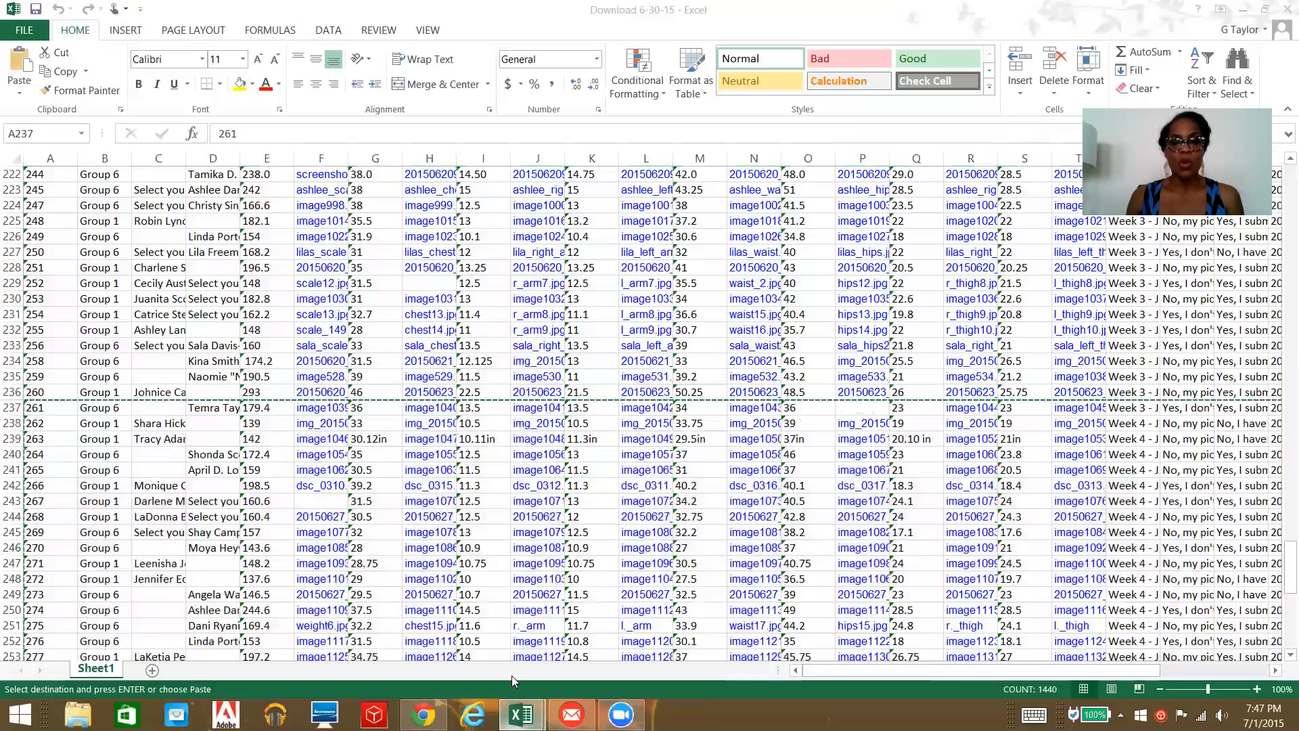
left_click(613, 630)
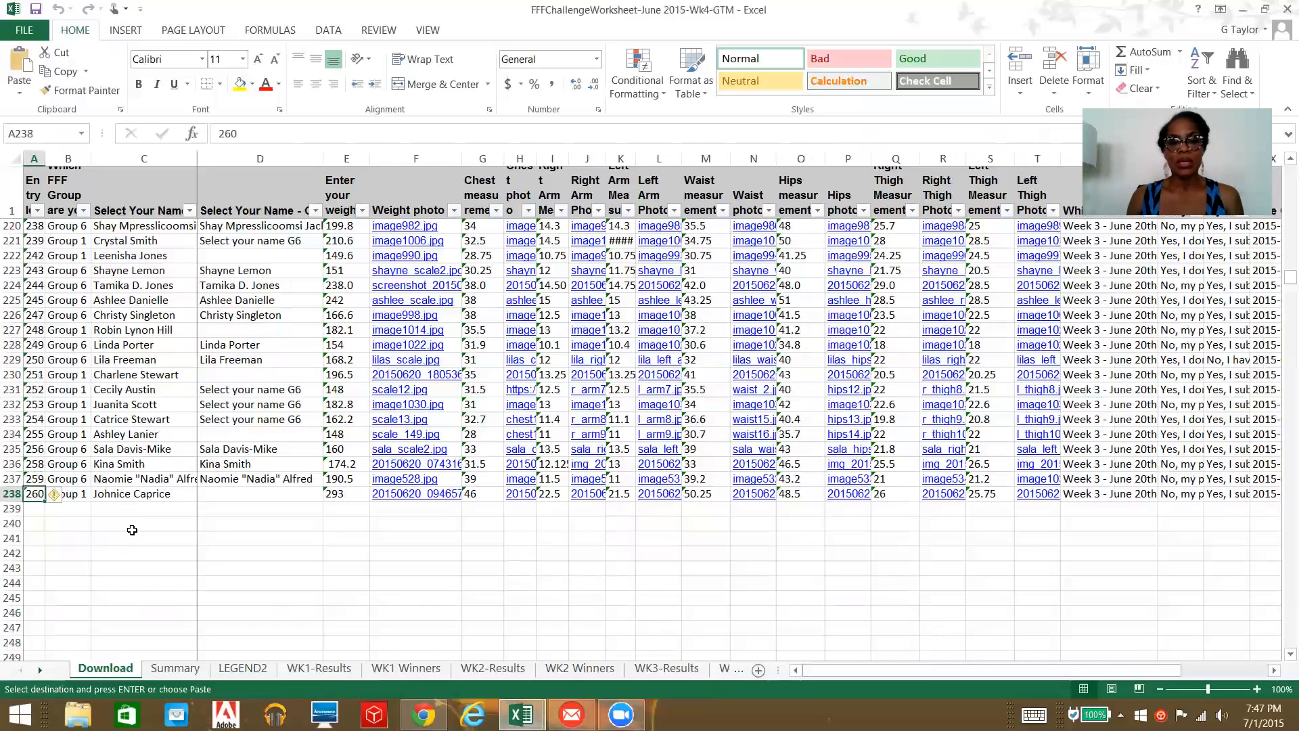
left_click(32, 509)
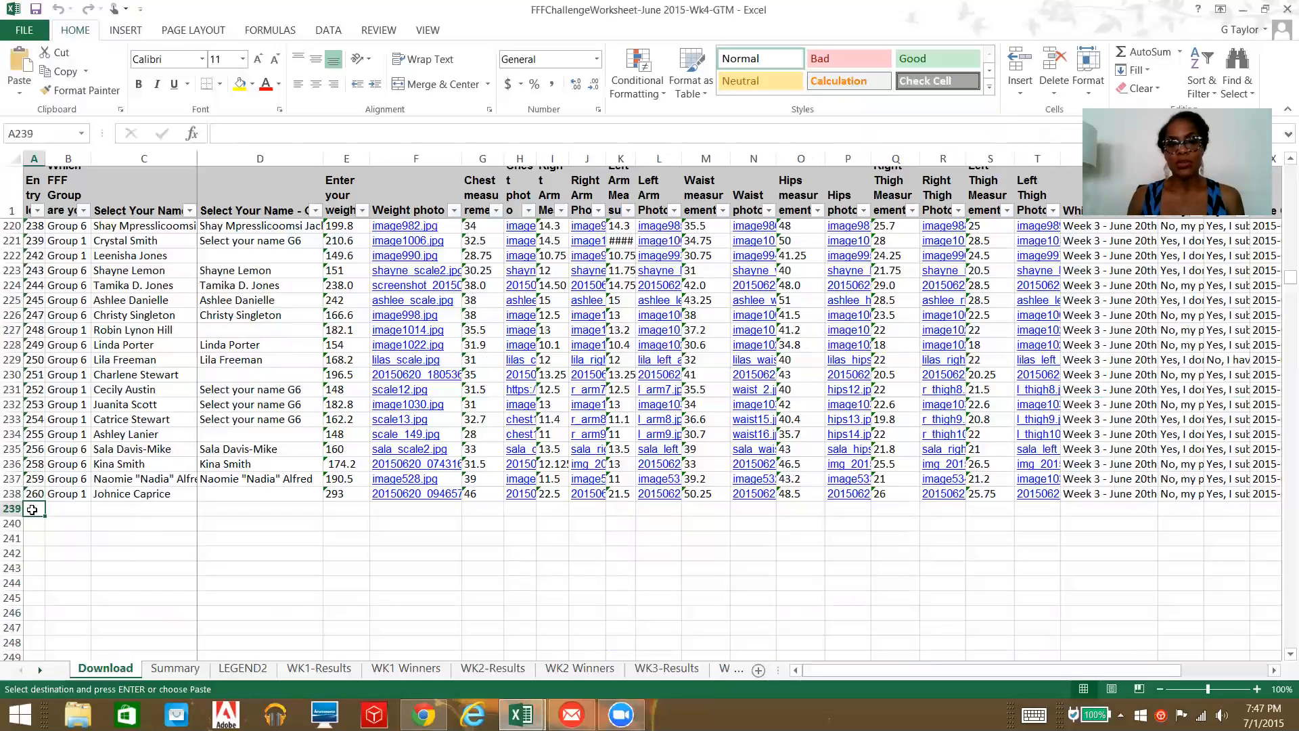
right_click(32, 510)
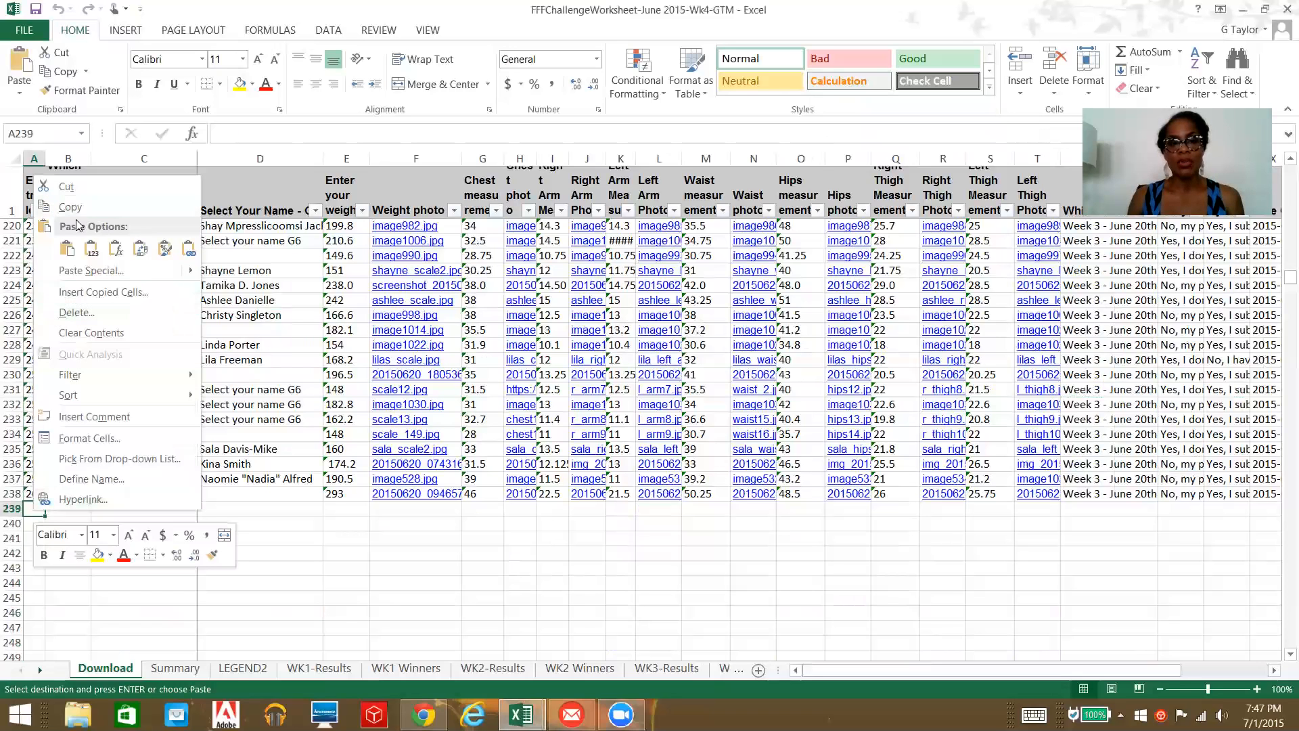
left_click(67, 250)
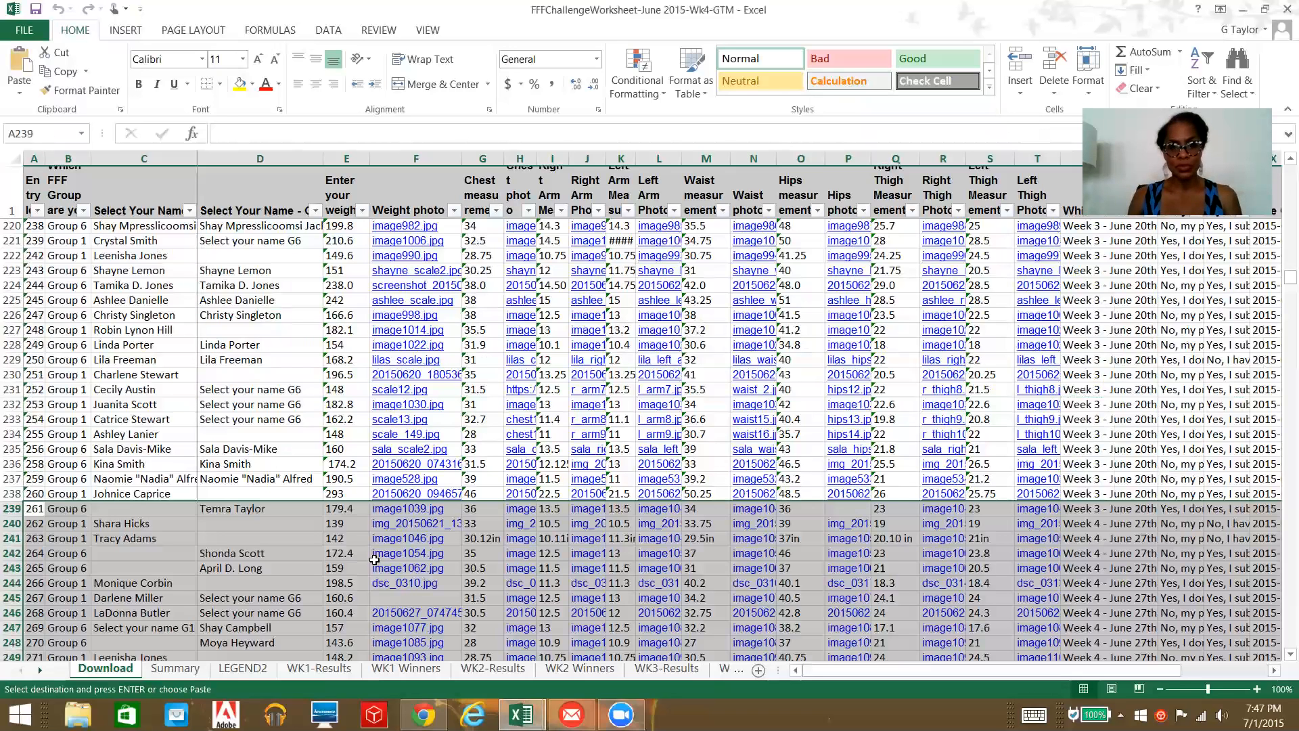
scroll(756, 578, "down", 4)
scroll(756, 577, "down", 10)
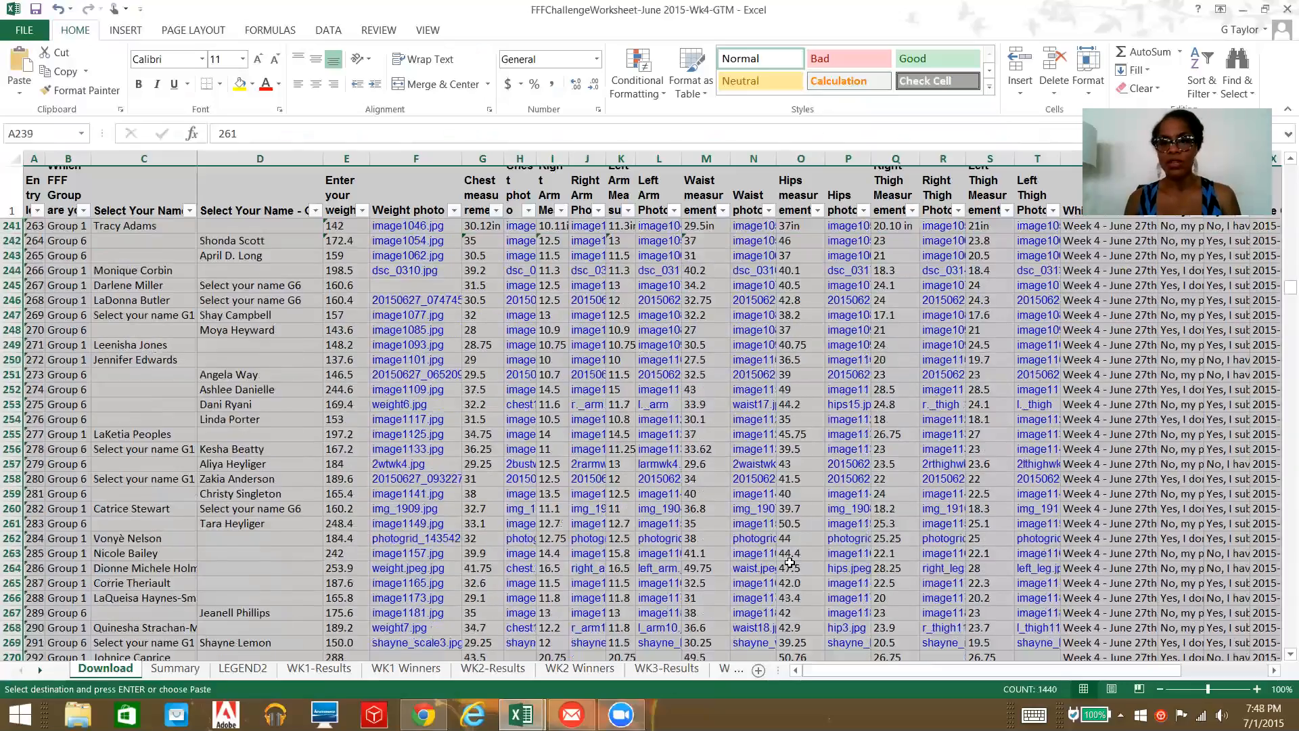
left_click(169, 613)
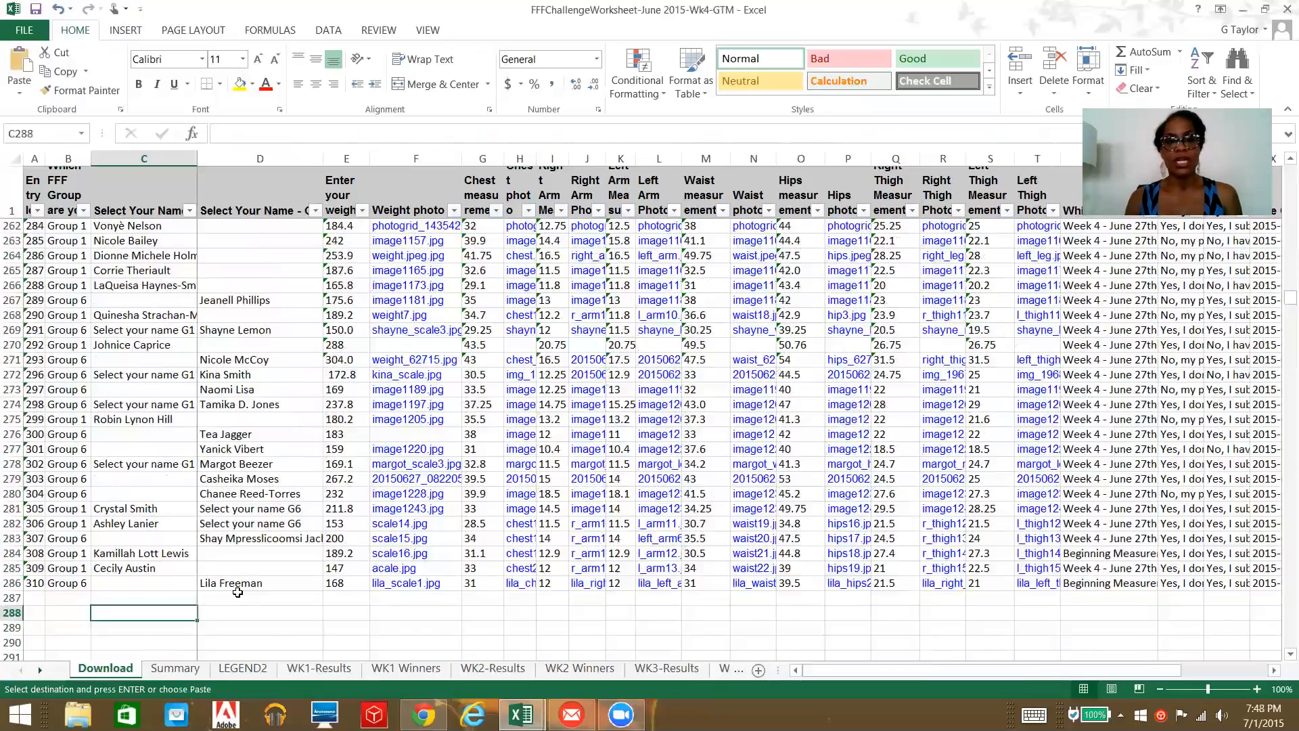
Copy the member name of entry 261 from D239 into the empty name cell C239.
scroll(239, 591, "up", 7)
scroll(239, 591, "up", 6)
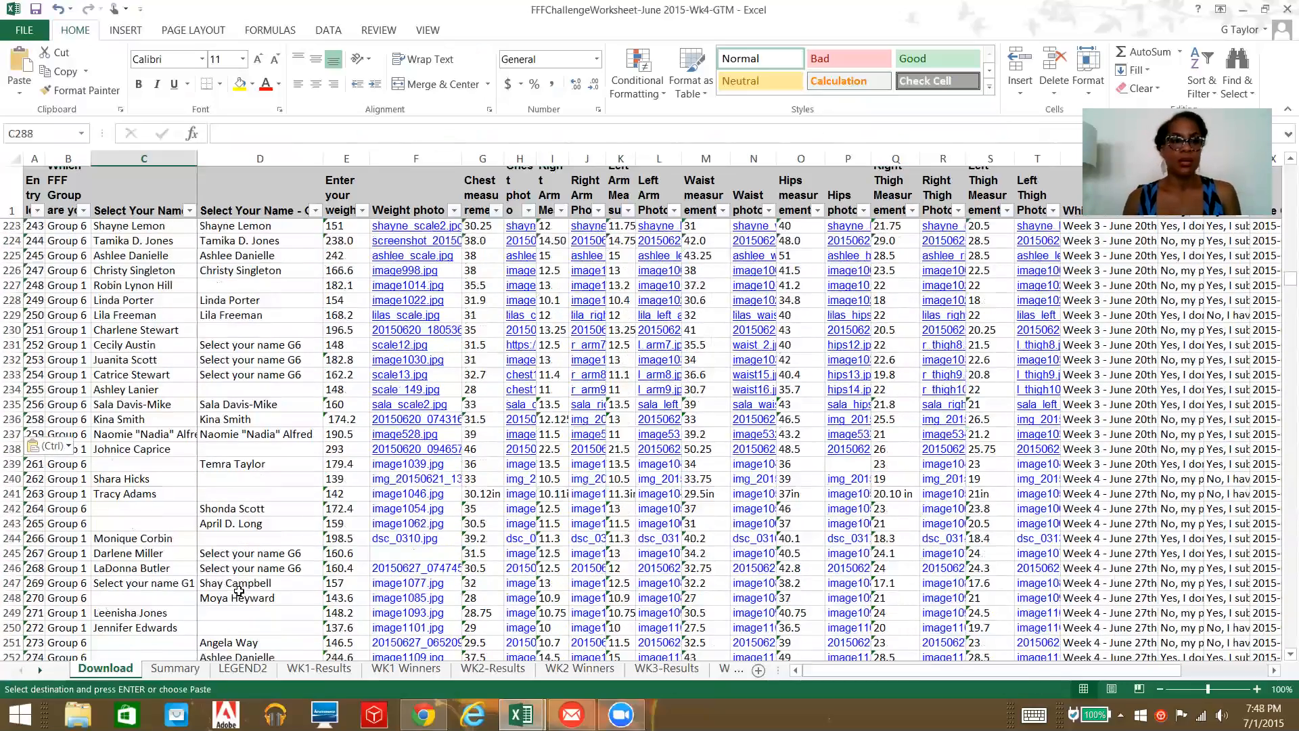
left_click(146, 468)
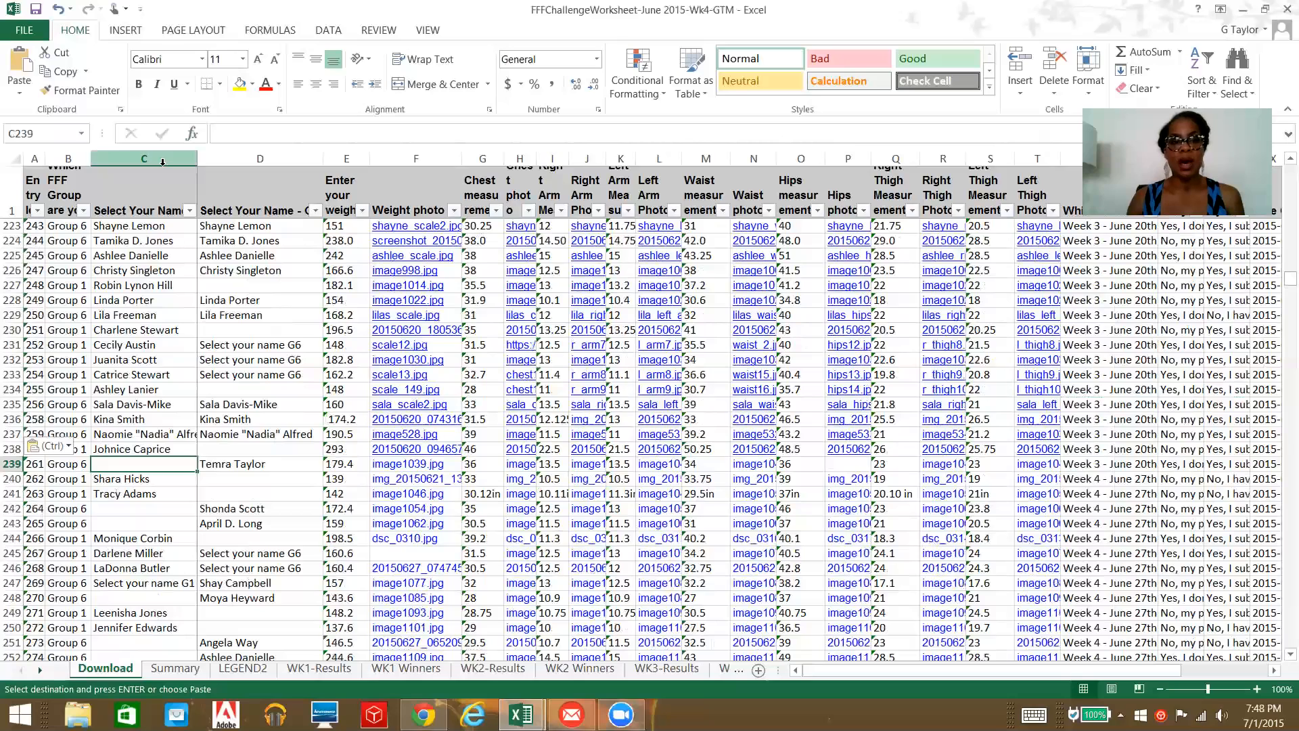
left_click(265, 469)
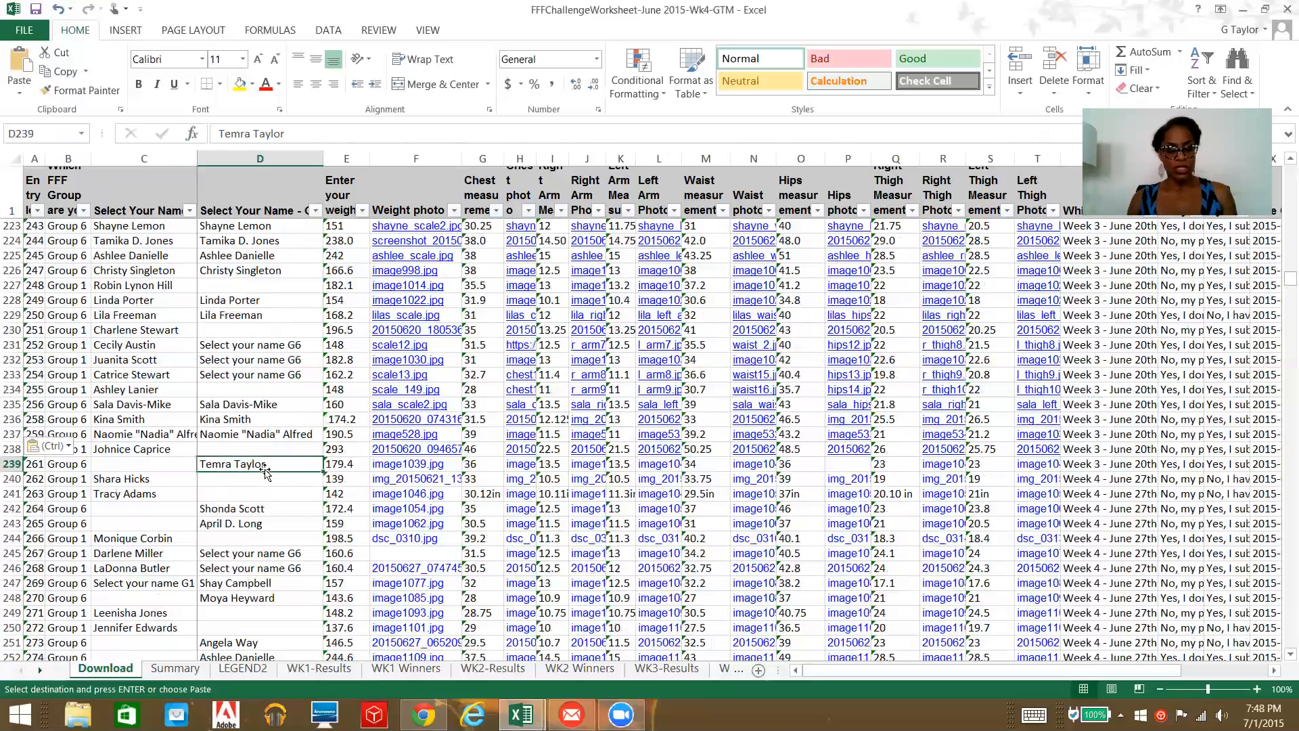
key("Left")
key("ctrl+v")
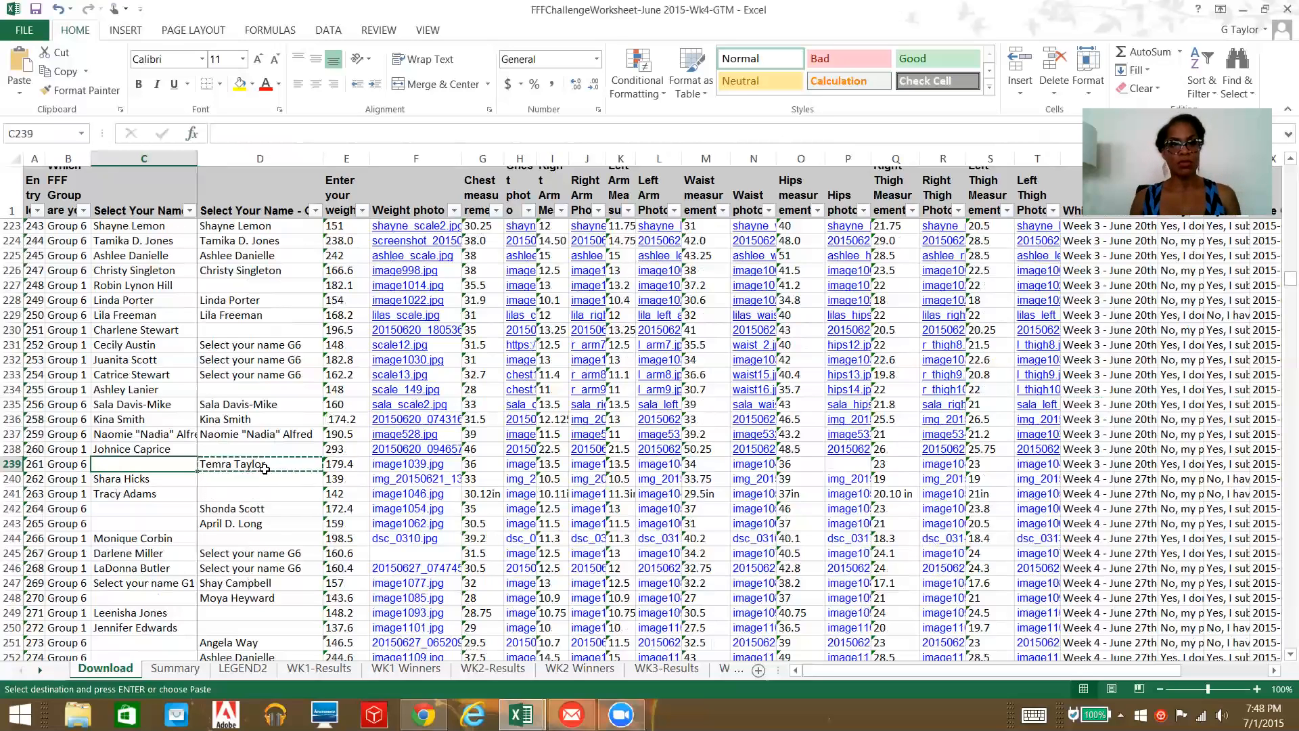
key("Escape")
key("Down")
key("Down")
key("Down")
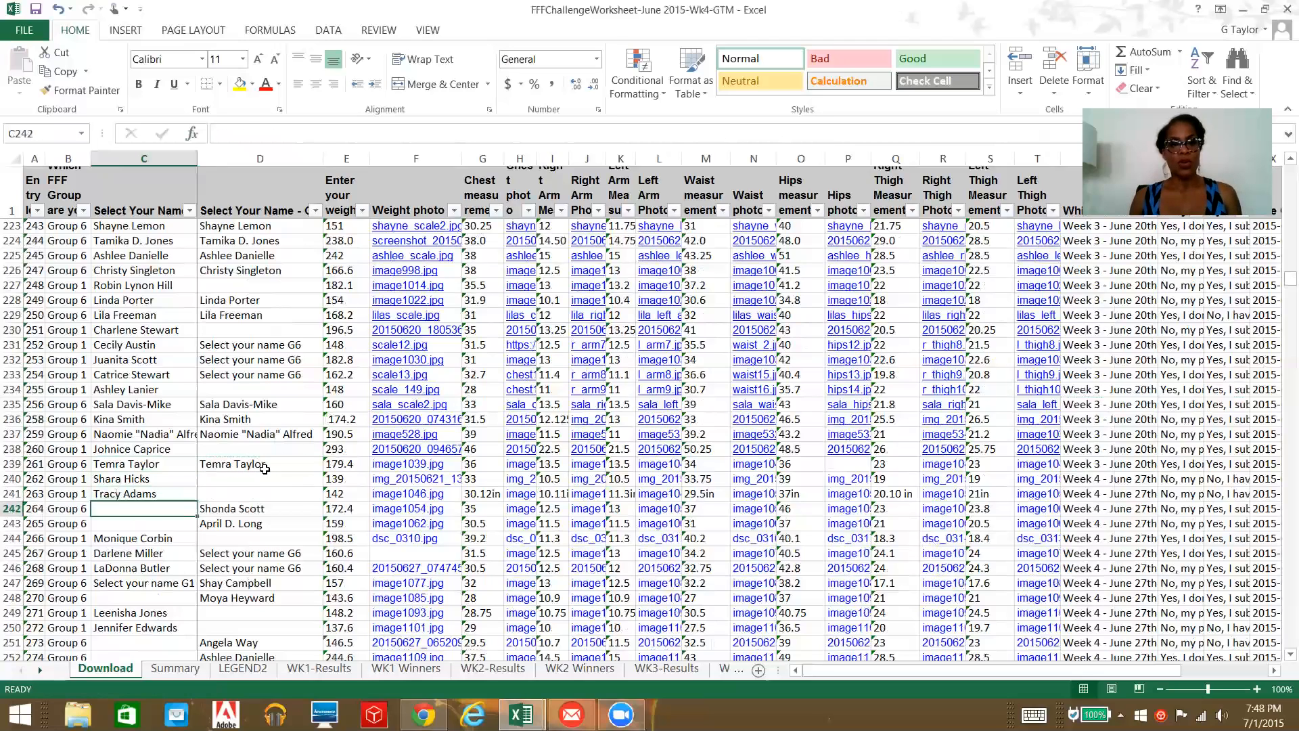
Copy the member names of entries 264 and 265 from D242:D243 into the empty name cells C242:C243.
key("Right")
left_click_drag(254, 507, 249, 523)
right_click(249, 523)
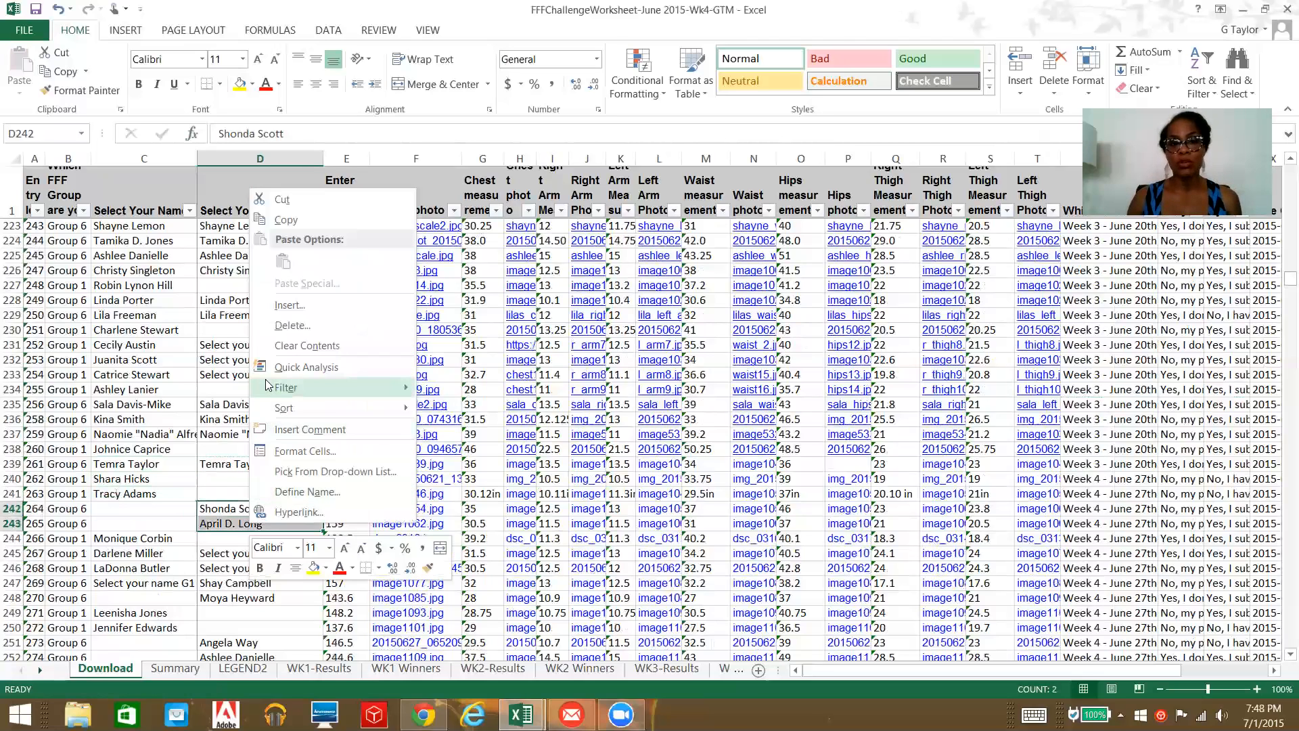
left_click(303, 203)
left_click(145, 506)
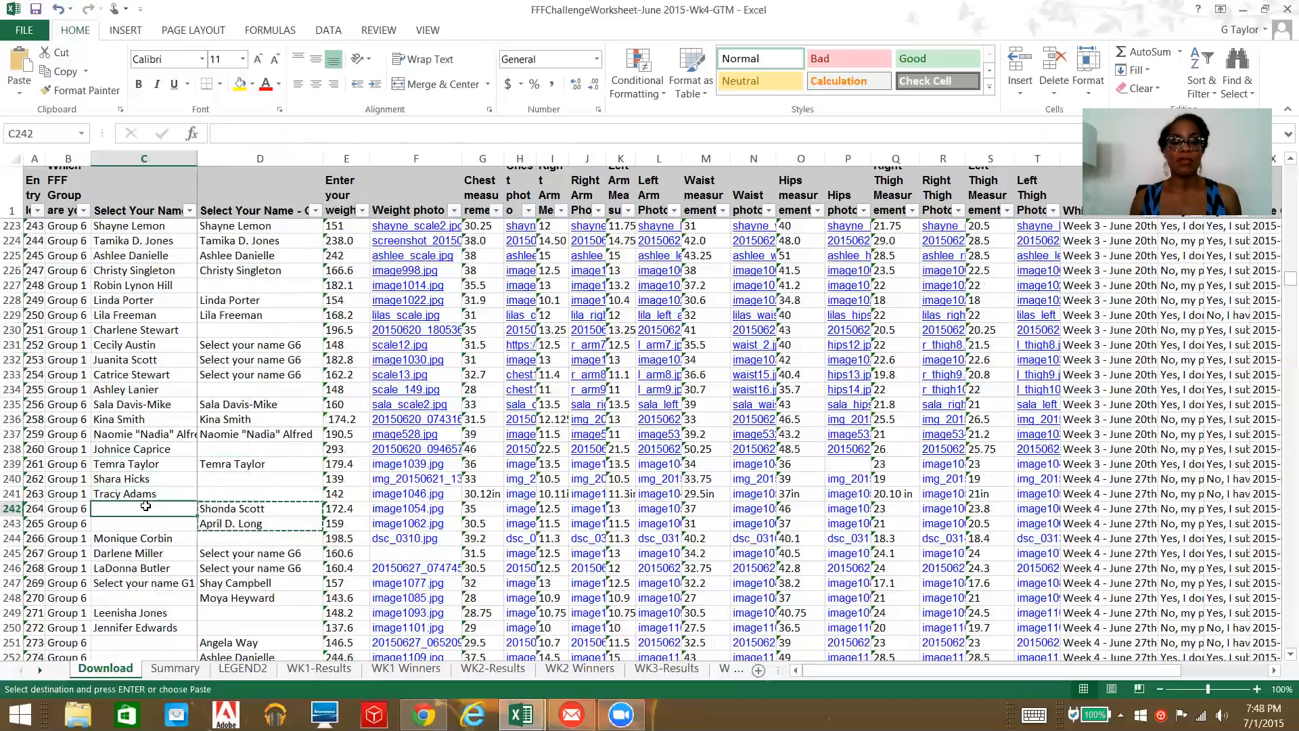
key("Return")
Copy the member names in D247:D248 into C247:C248, replacing the placeholder in C247.
scroll(154, 504, "down", 2)
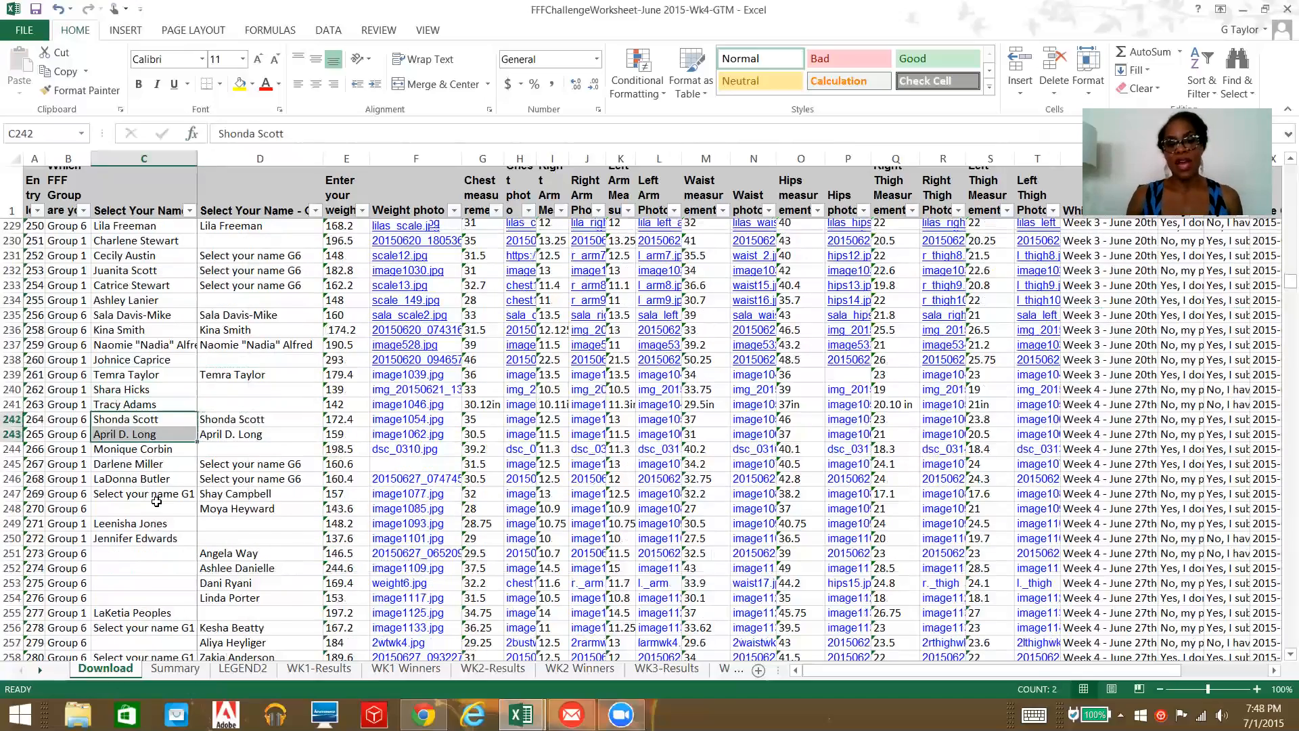
scroll(157, 501, "down", 1)
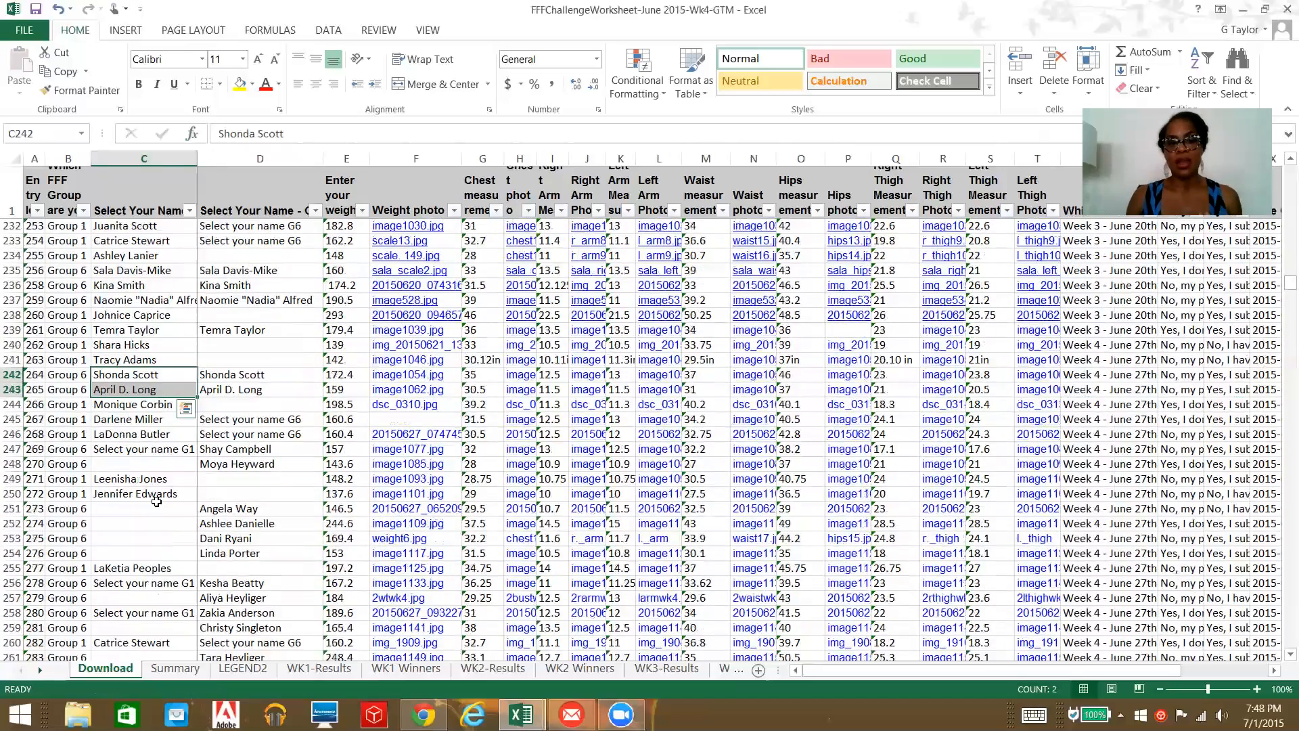
left_click_drag(235, 449, 237, 463)
right_click(238, 461)
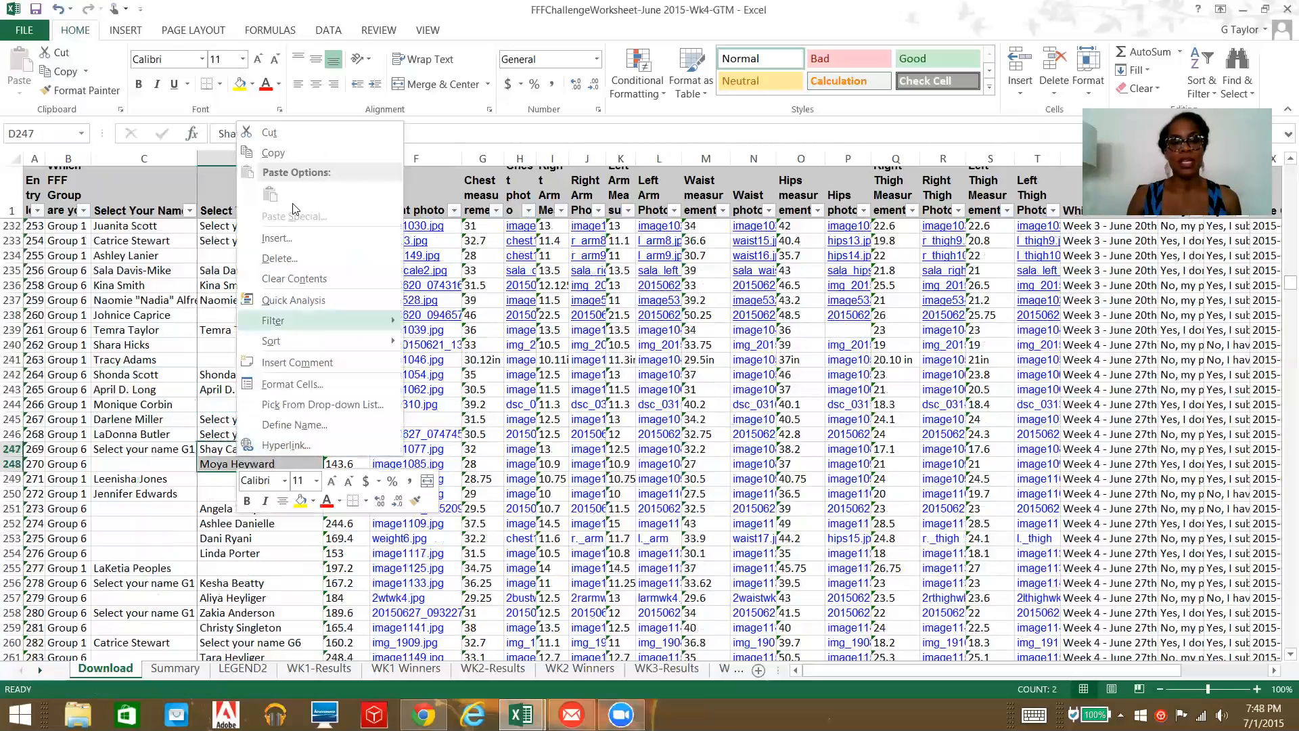
left_click(283, 153)
left_click(144, 449)
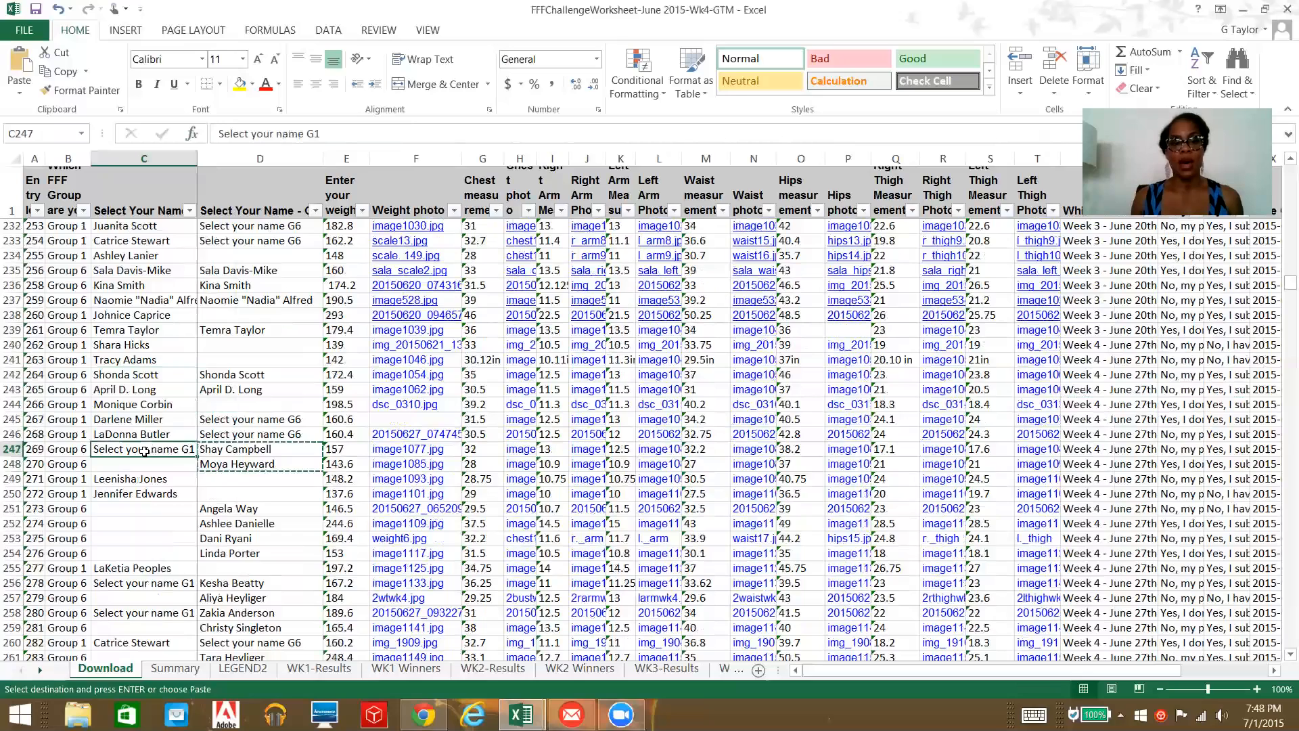
key("Return")
Copy the four member names of entries 273 to 276 from D251:D254 into C251:C254.
scroll(215, 483, "down", 2)
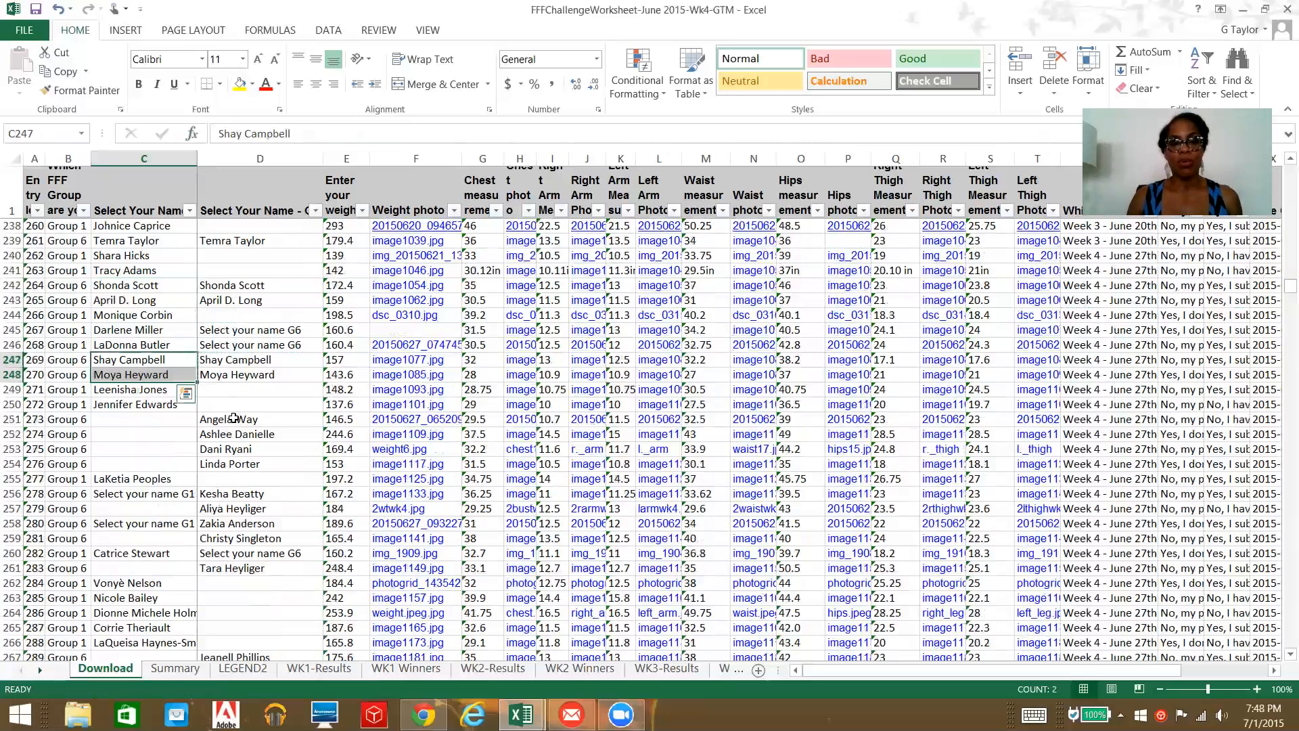
left_click(233, 418)
left_click_drag(236, 416, 238, 464)
right_click(251, 461)
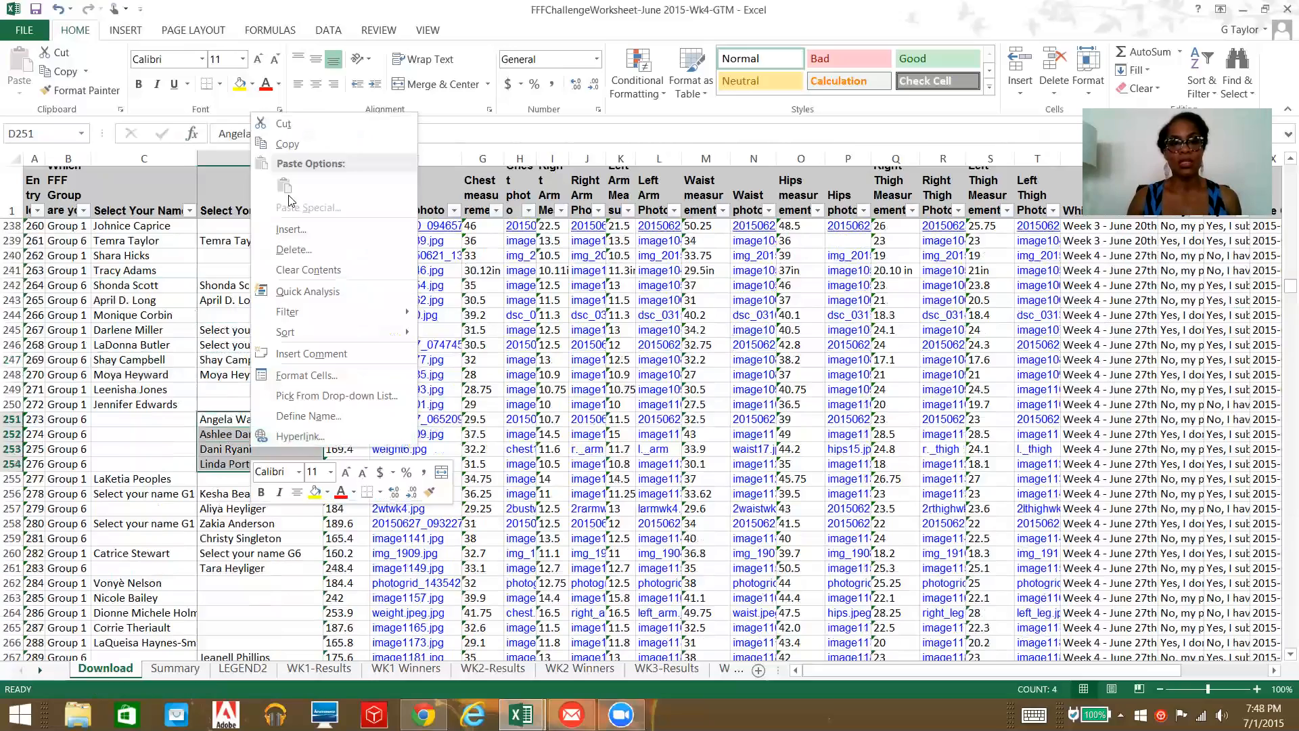
left_click(313, 144)
left_click(118, 418)
key("ctrl+v")
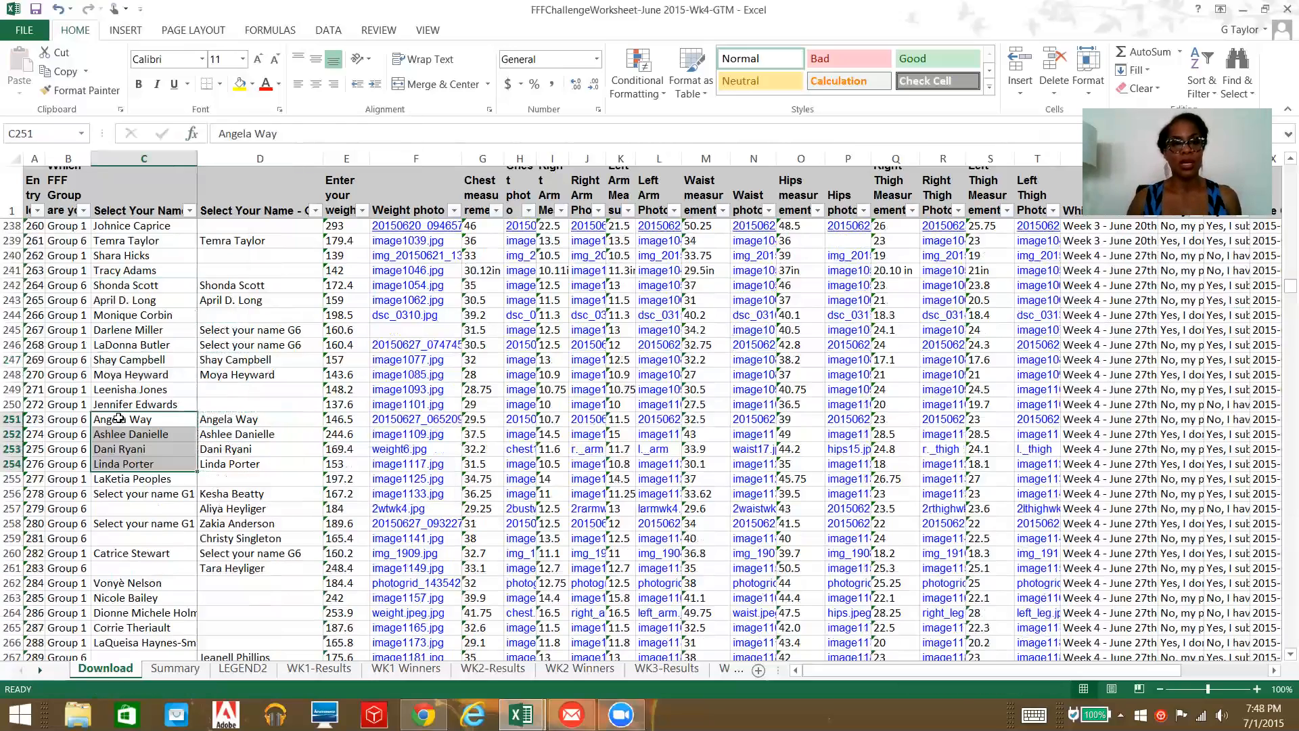
Copy the member names in D256:D259 into C256:C259, overwriting the "Select your name G1" placeholders.
scroll(169, 416, "down", 2)
left_click(223, 406)
left_click_drag(223, 415, 228, 450)
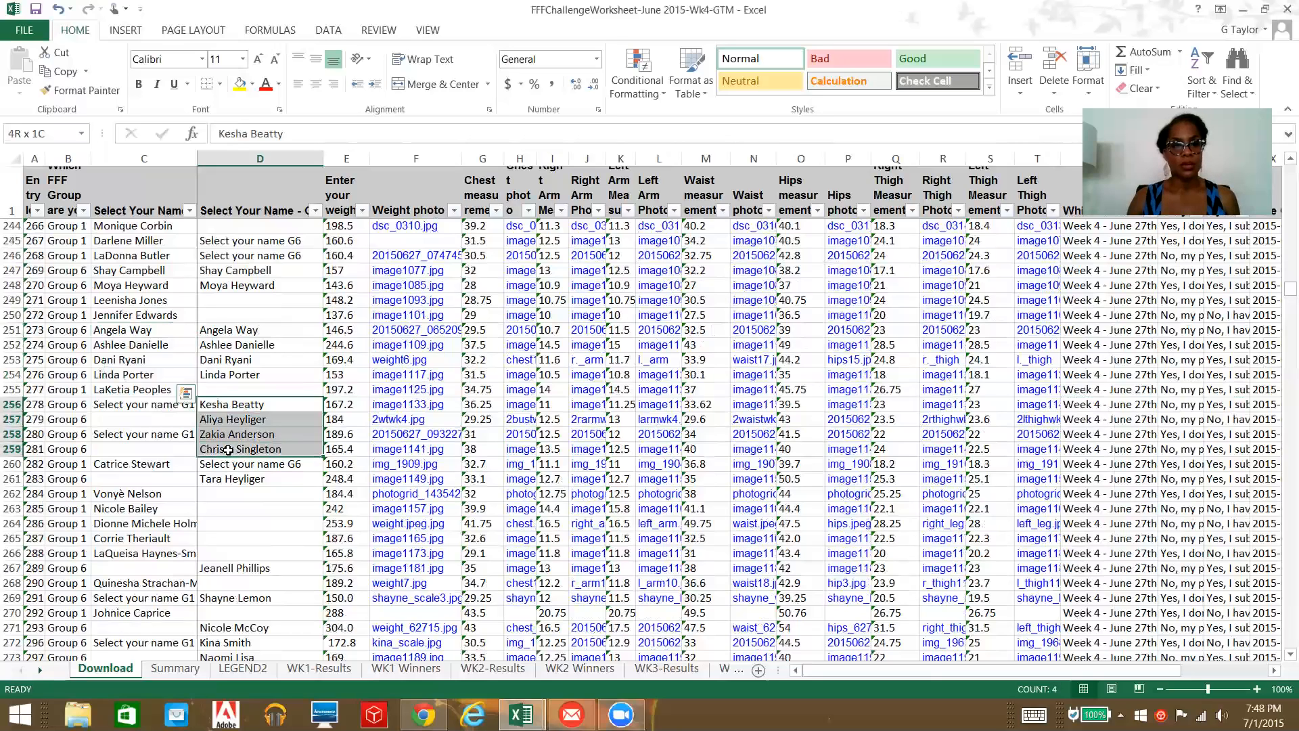
key("ctrl+c")
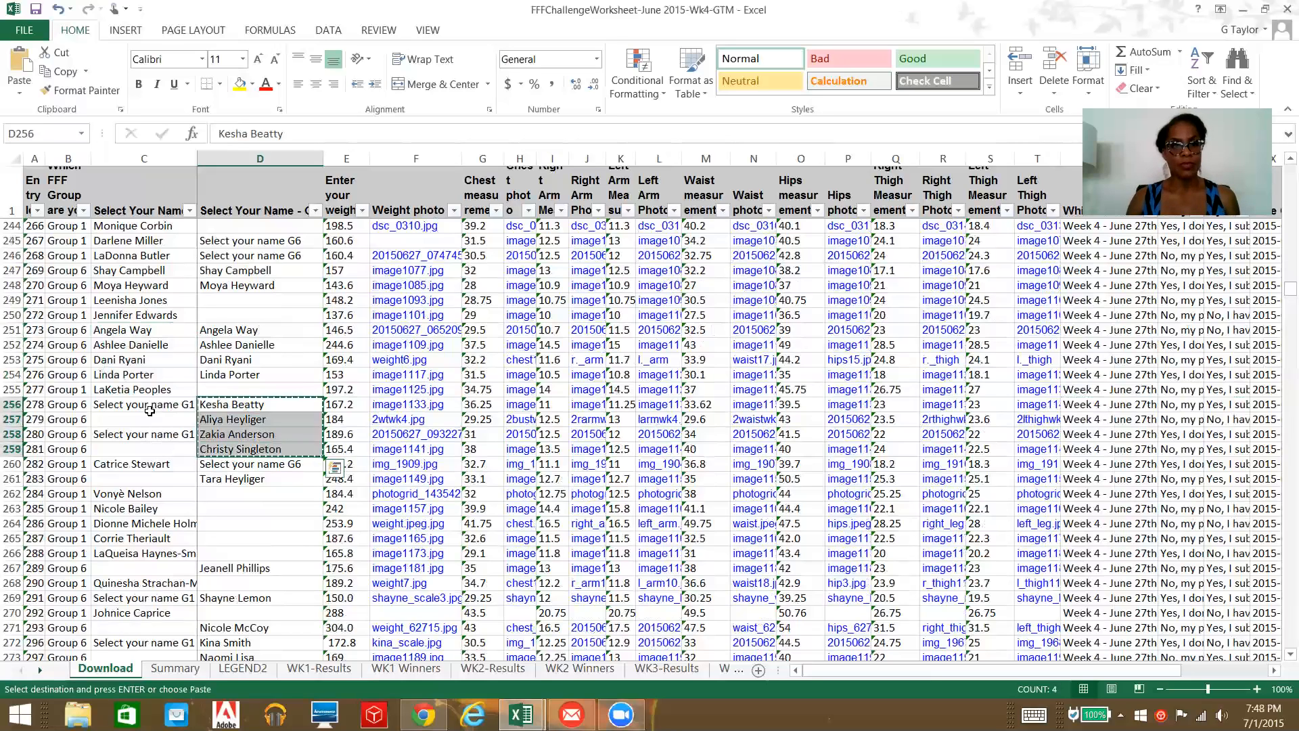
left_click(146, 406)
key("Return")
Copy the member name of entry 283 from D261 into the empty name cell C261.
scroll(180, 421, "down", 1)
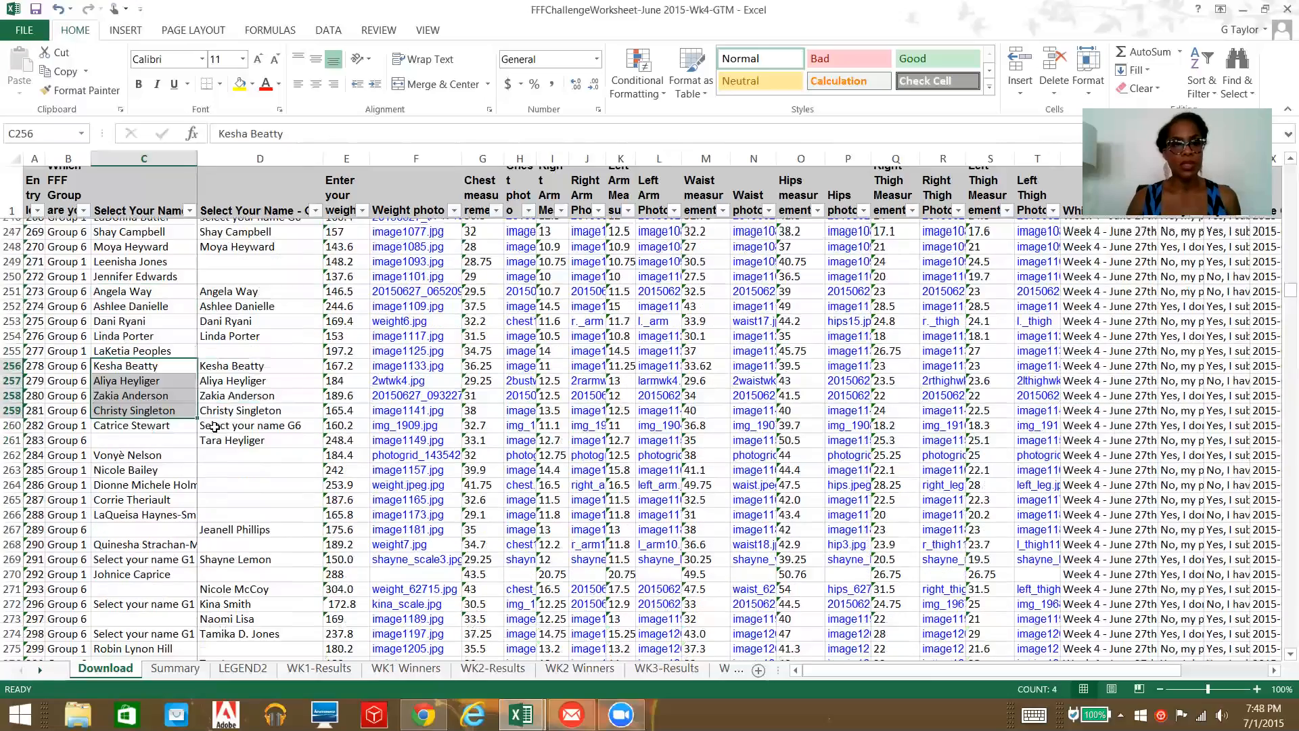
left_click(212, 434)
key("ctrl+c")
left_click(144, 435)
key("Return")
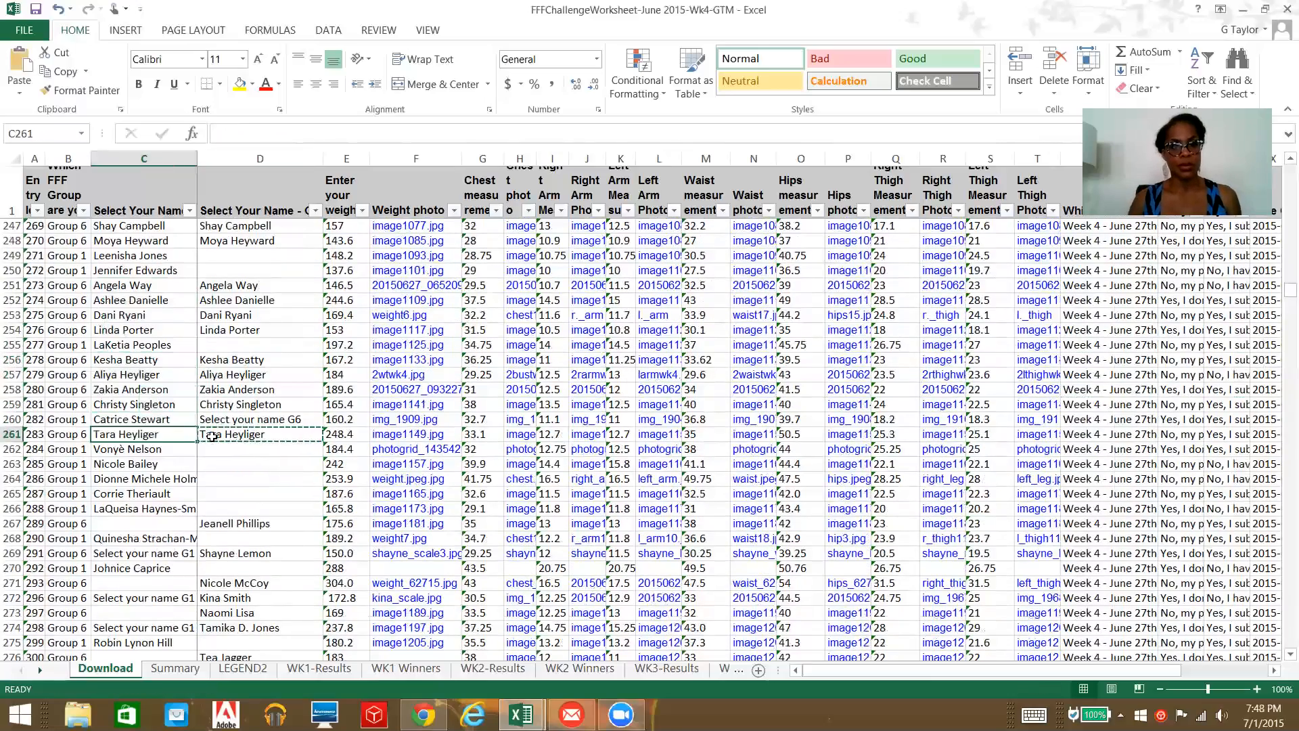
Copy the member name of entry 289 from D267 into the empty name cell C267.
scroll(230, 479, "down", 1)
left_click(231, 479)
key("ctrl+c")
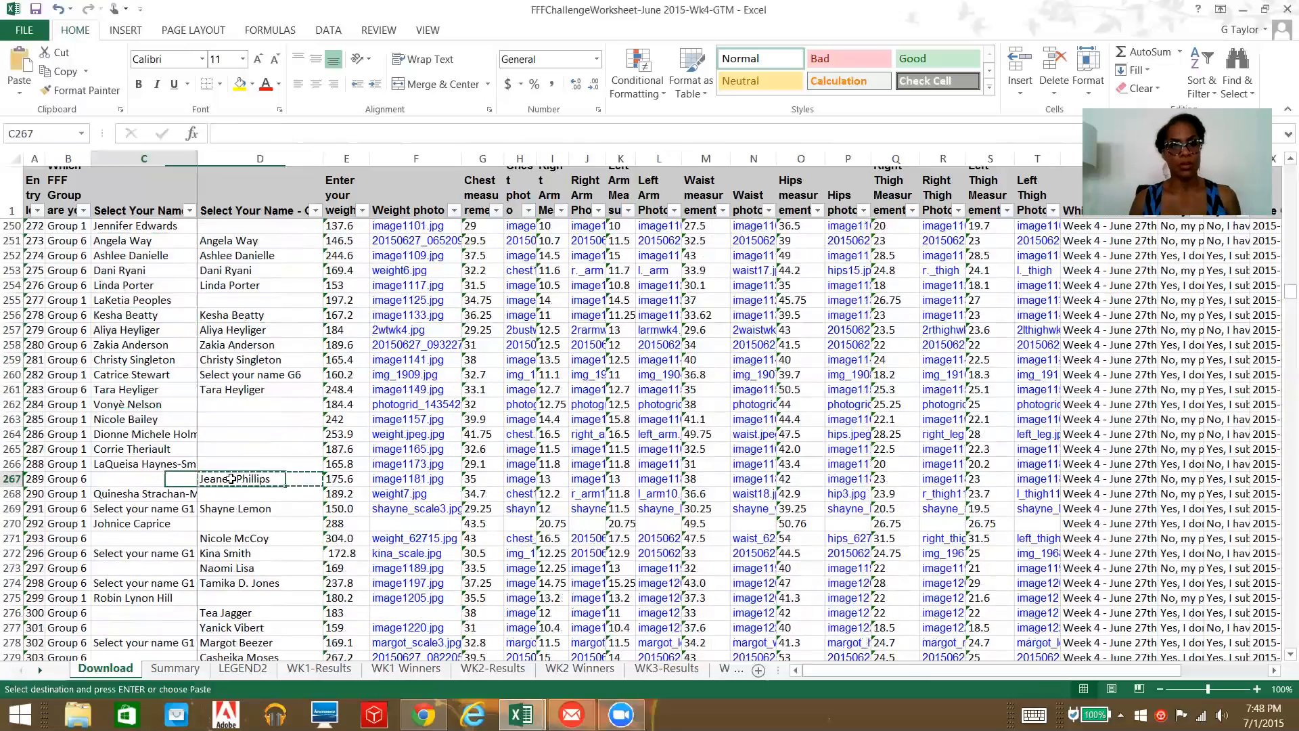
key("Left")
key("Return")
Replace the placeholder in C269 with the member name of entry 291 from D269.
key("Down")
key("Right")
key("ctrl+c")
key("Left")
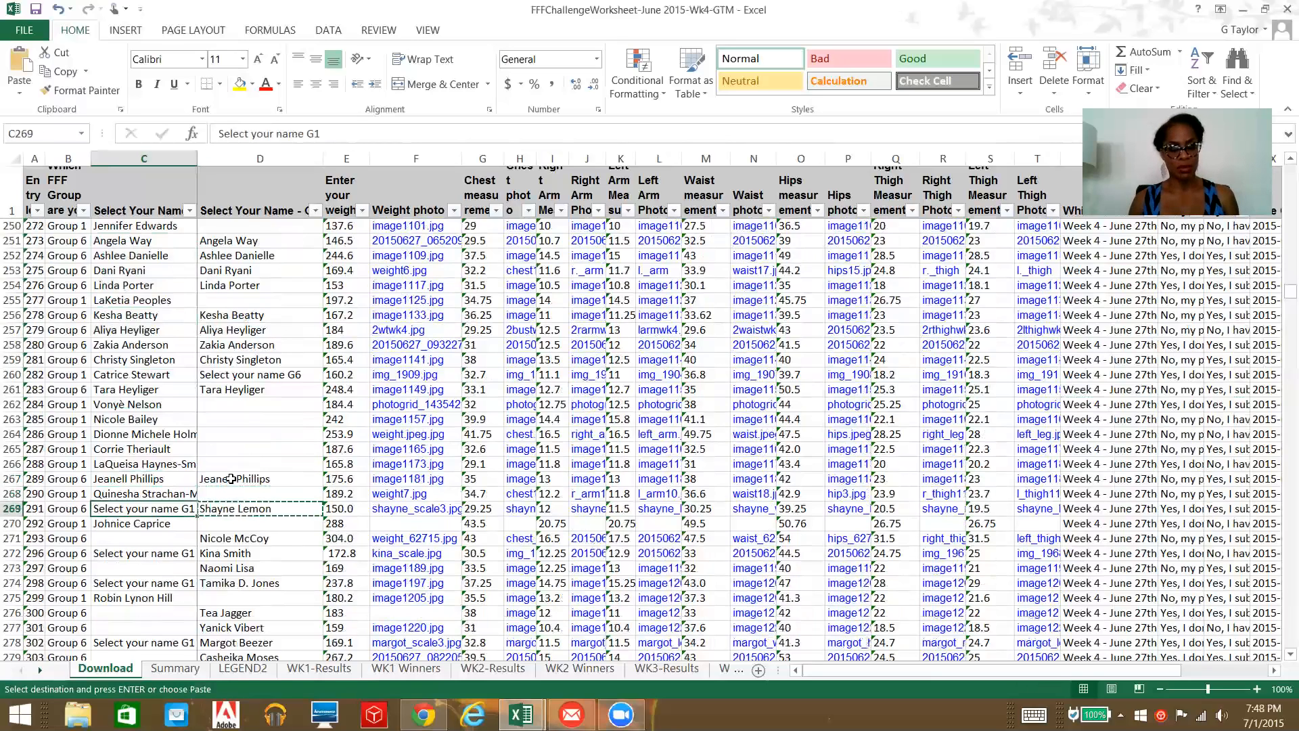
key("ctrl+v")
Copy the four member names in D271:D274 into C271:C274, overwriting the placeholders in C272 and C274.
key("Down")
key("Down")
key("Right")
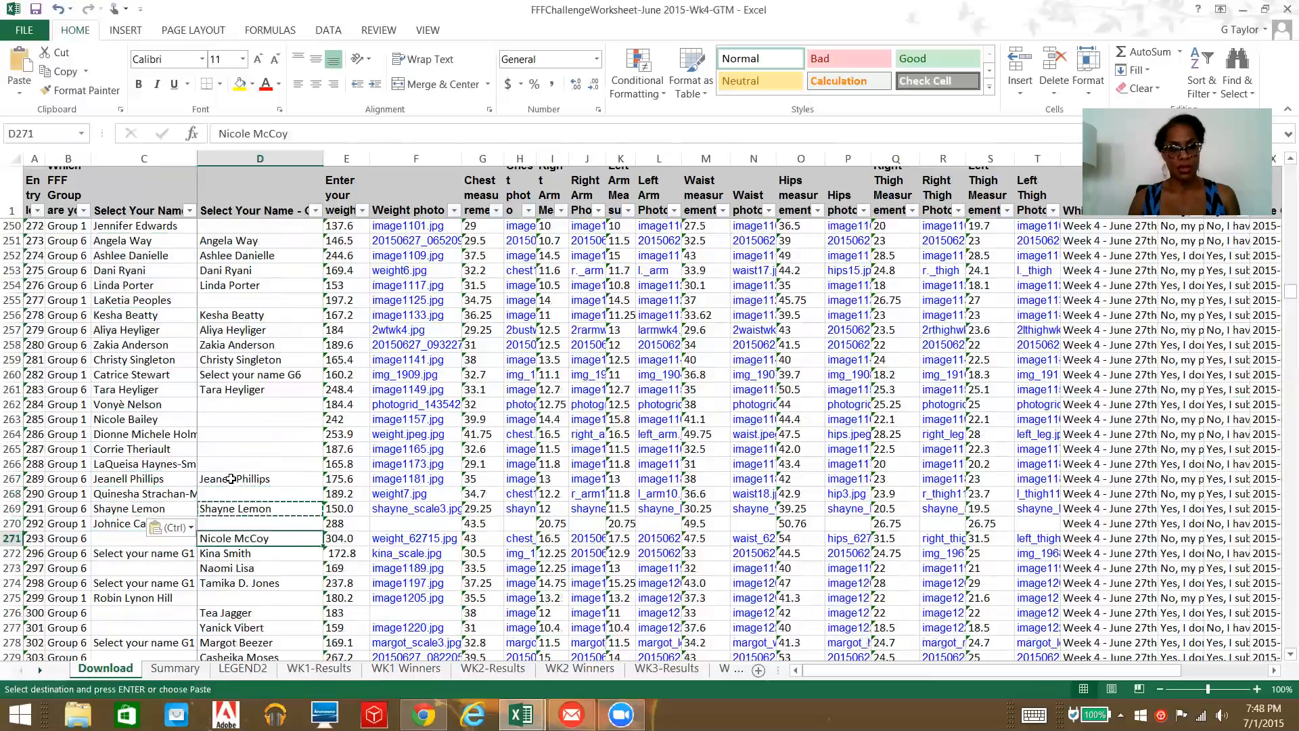
key("ctrl")
key("Escape")
key("Down")
key("Down")
scroll(237, 486, "down", 1)
left_click_drag(236, 488, 245, 538)
right_click(257, 523)
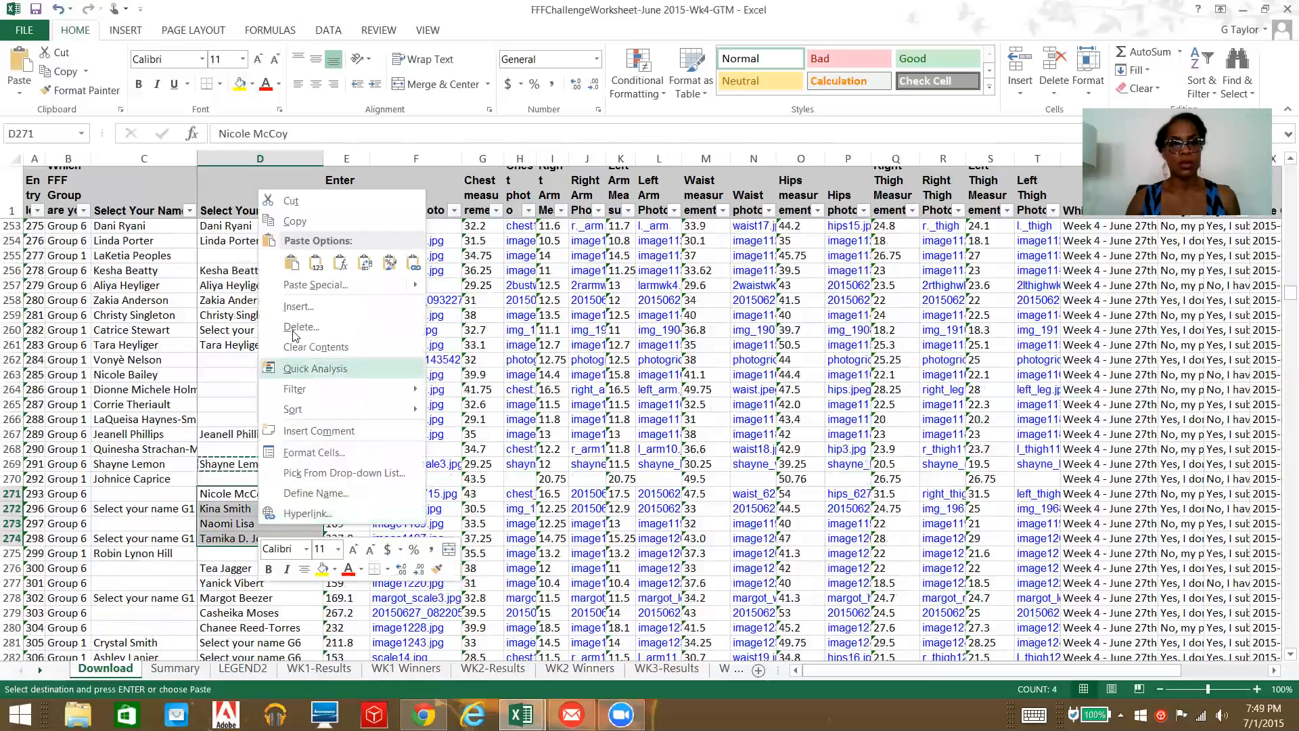
left_click(291, 223)
left_click(158, 493)
key("ctrl+v")
Copy the member names of entries 300 and 301 from D276:D277 into C276:C277.
scroll(247, 481, "down", 2)
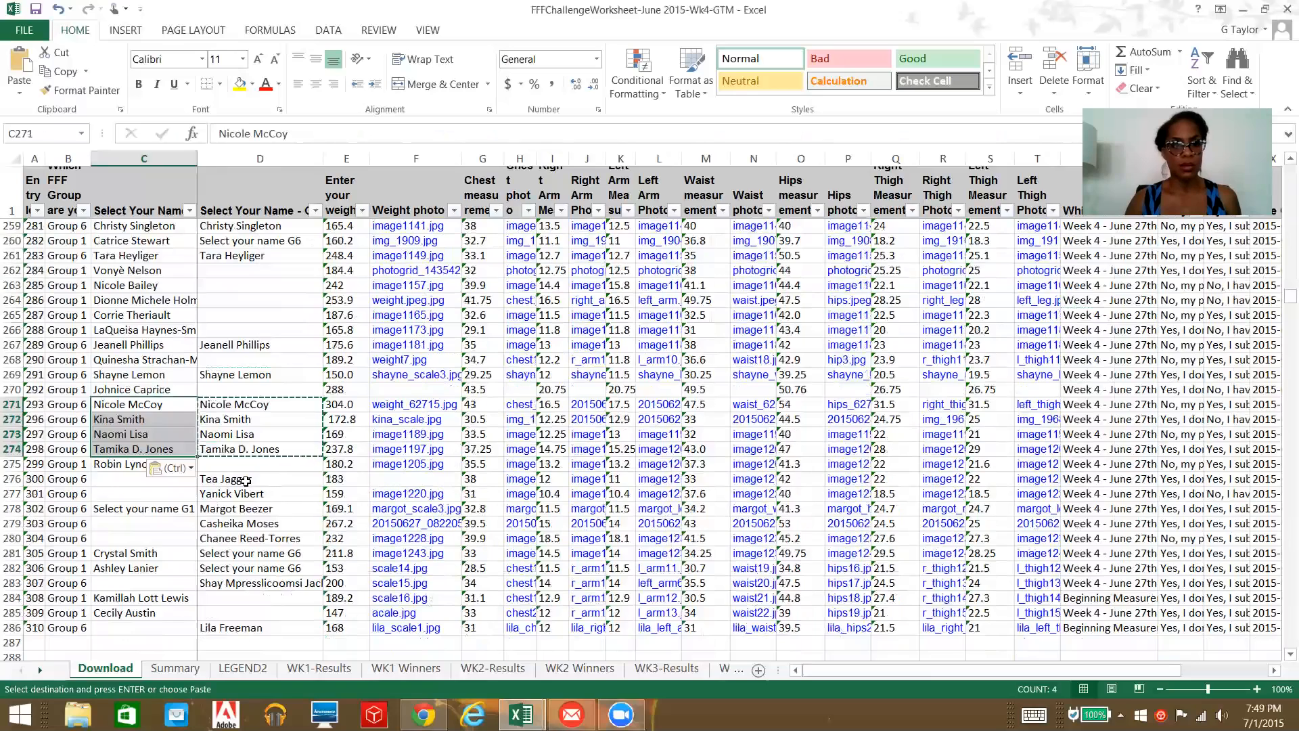
left_click_drag(246, 481, 244, 493)
key("ctrl+c")
left_click(161, 476)
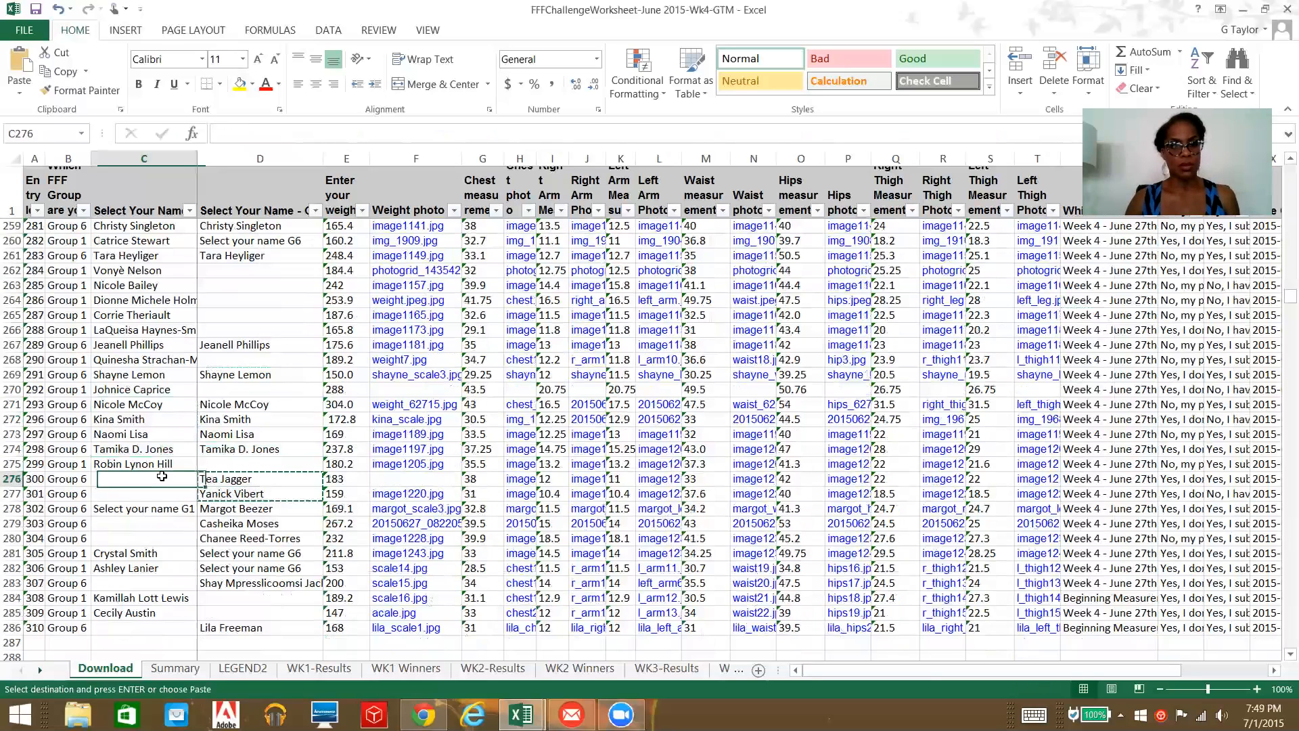
key("ctrl+v")
Copy the member names of entries 303 and 304 from D279:D280 into C279:C280.
scroll(235, 435, "down", 2)
mouse_move(235, 436)
left_mouse_down()
mouse_move(234, 462)
mouse_move(233, 447)
left_mouse_up()
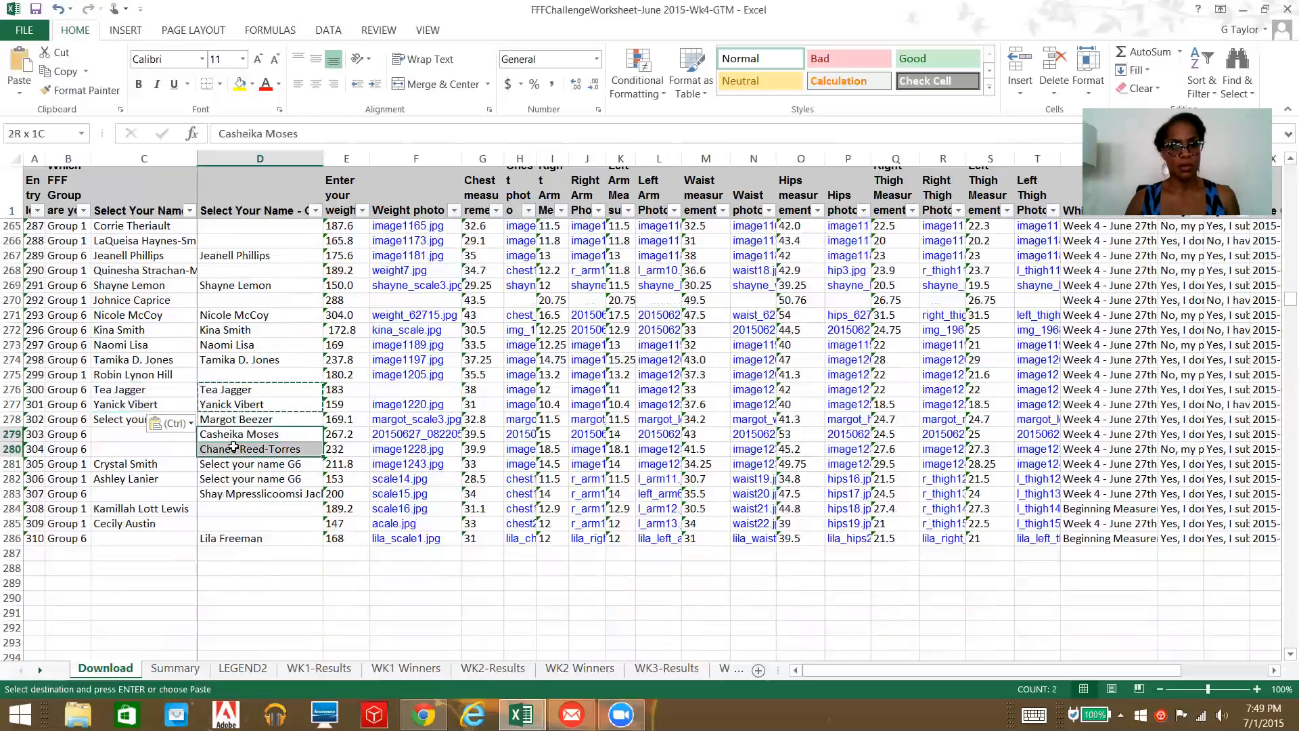
key("ctrl+c")
left_click(167, 434)
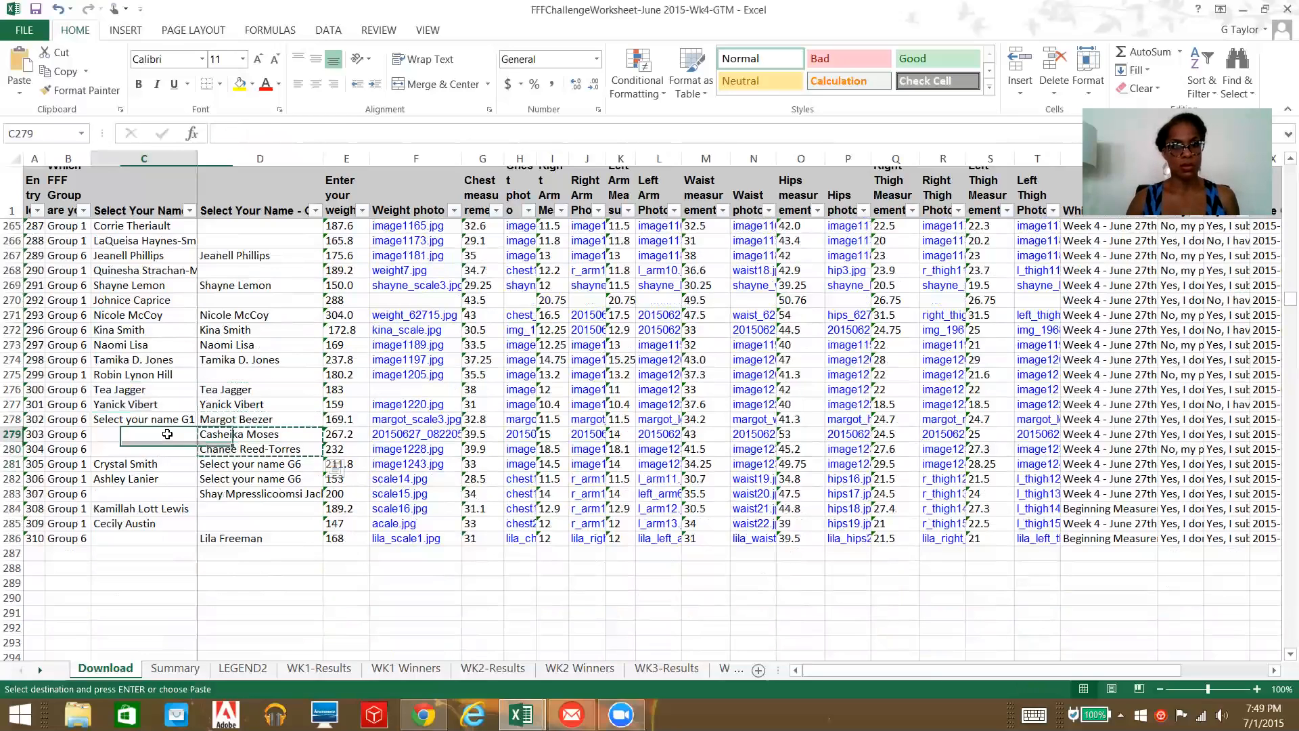
key("ctrl+v")
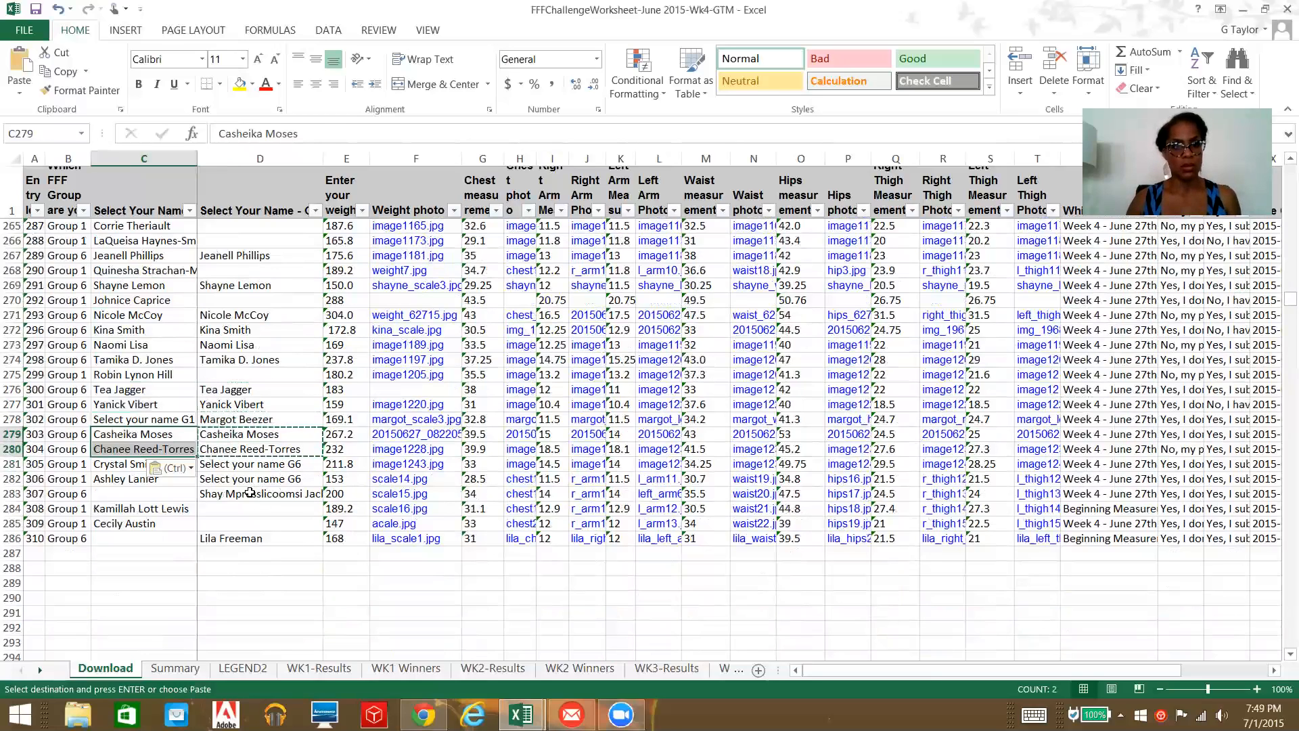
Copy the member name of entry 307 from D283 into the empty name cell C283.
left_click(250, 493)
key("ctrl+c")
left_click(132, 496)
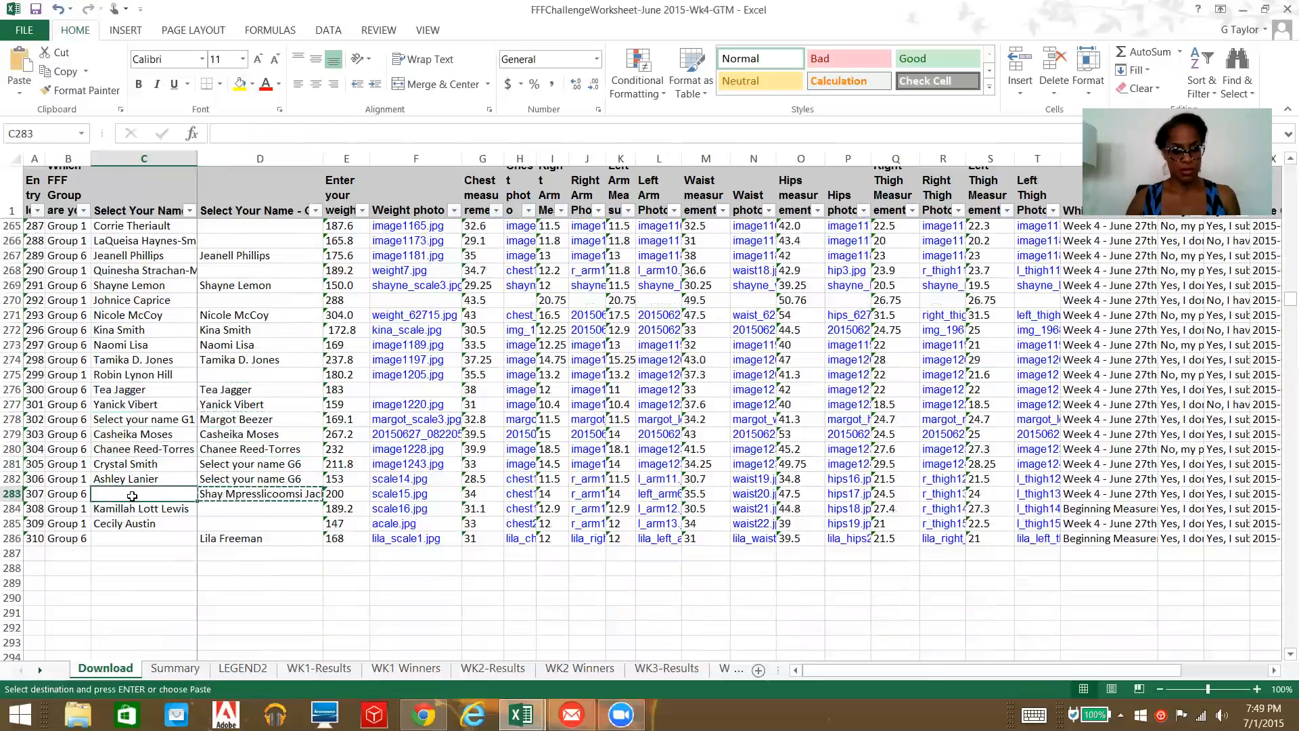
key("ctrl+v")
left_click(210, 539)
key("ctrl+v")
left_click(159, 539)
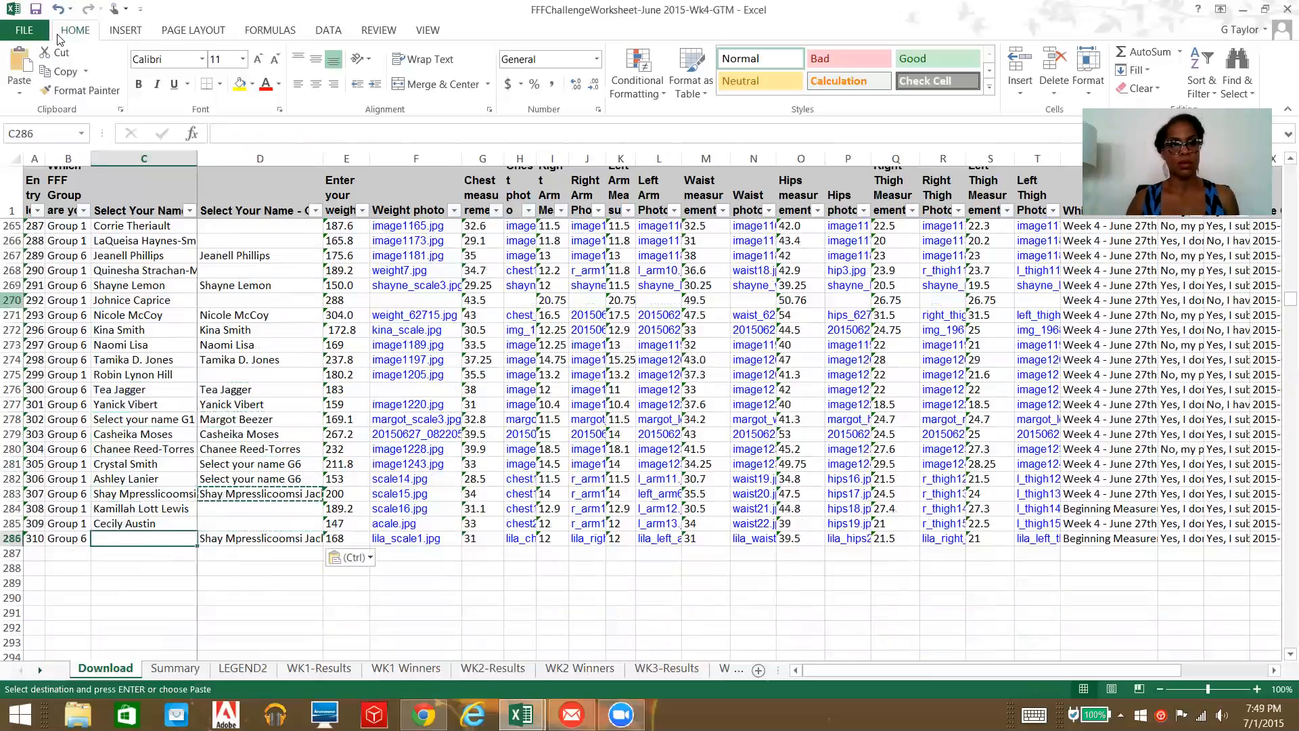
left_click(57, 8)
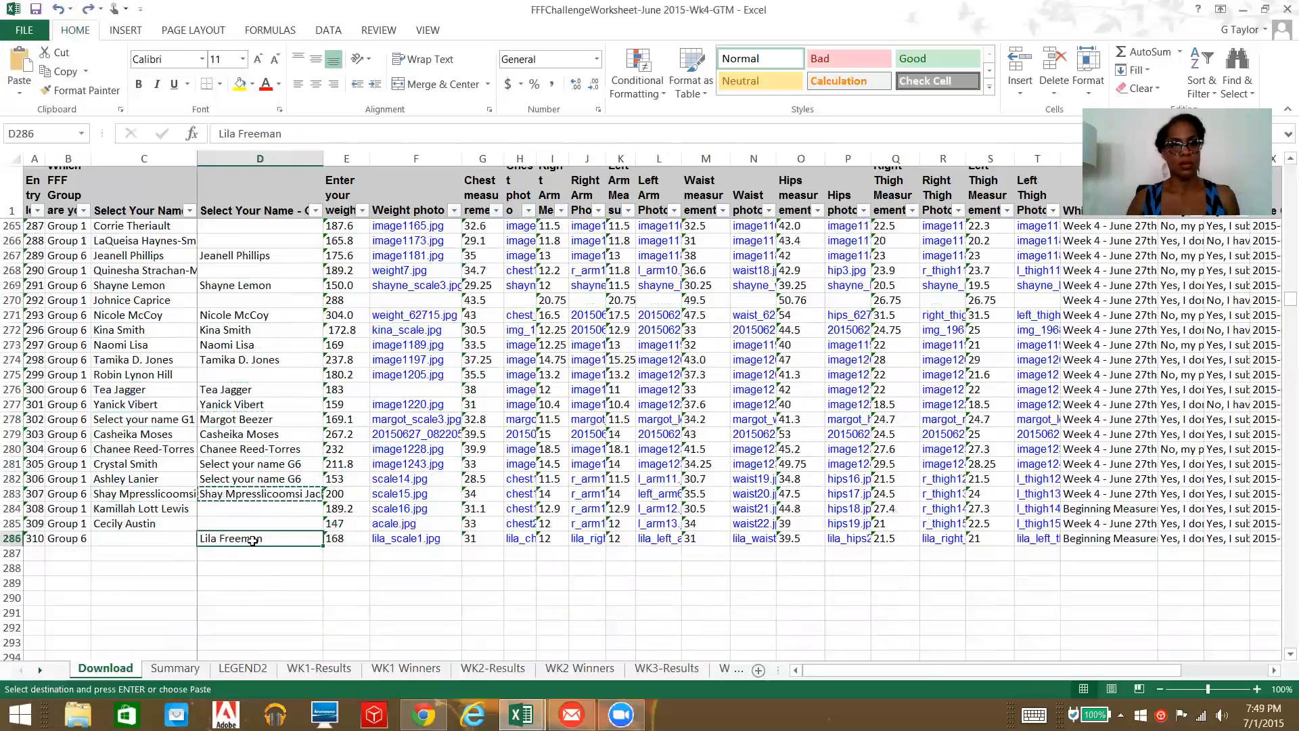
Copy the member name of entry 310 from D286 into C286 and clear the copy selection.
key("ctrl+c")
left_click(142, 539)
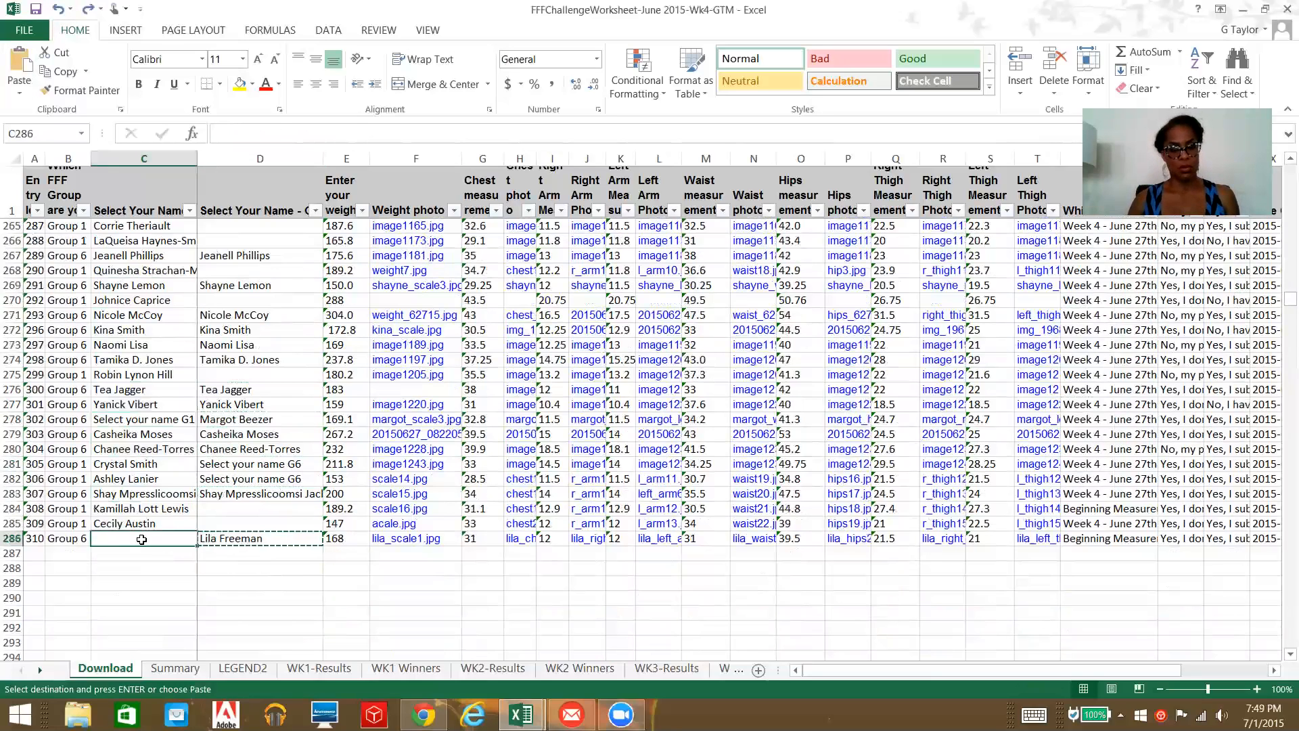
key("ctrl+v")
key("Escape")
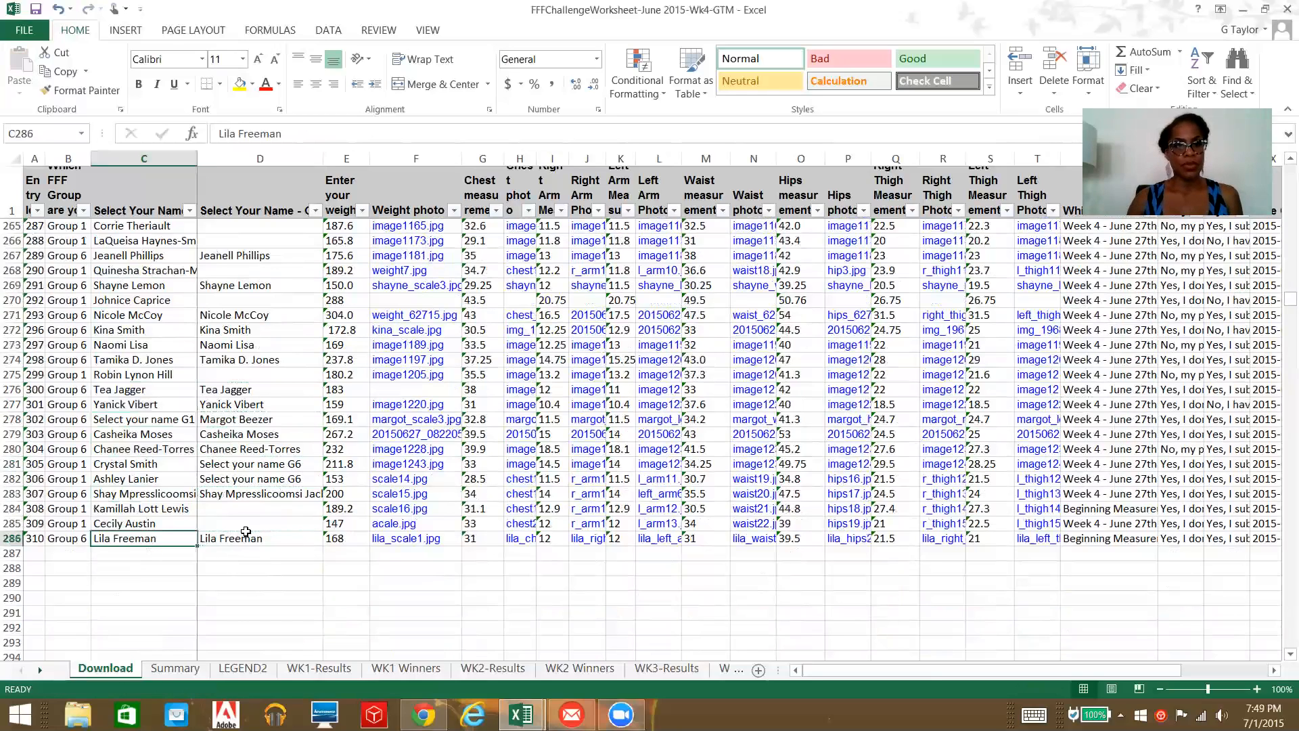
Review the consolidated member names in column C upward from row 286 to the Week 3 entries above row 239.
key("Up")
key("Up")
key("Up")
key("Up")
key("Up")
key("Up")
key("Up")
key("Up")
key("Up")
key("Up")
key("Up")
key("Up")
key("Up")
key("Up")
key("Up")
key("Up")
key("Up")
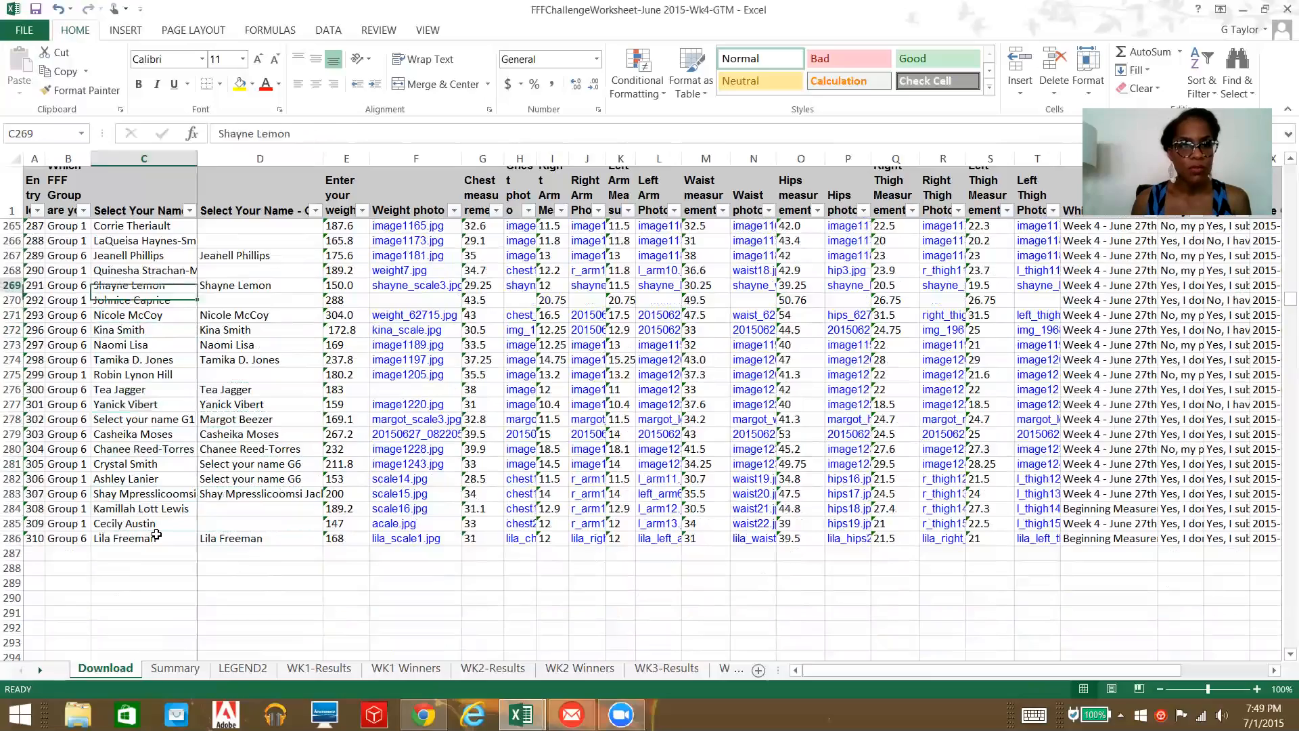
key("Up")
key("Up")
key("Up")
key("Up")
key("Up")
key("Up")
key("Up")
key("Up")
key("Up")
key("Up")
key("Up")
key("Up")
key("Up")
key("Up")
key("Up")
key("Up")
key("Up")
key("Up")
key("Up")
key("Up")
key("Up")
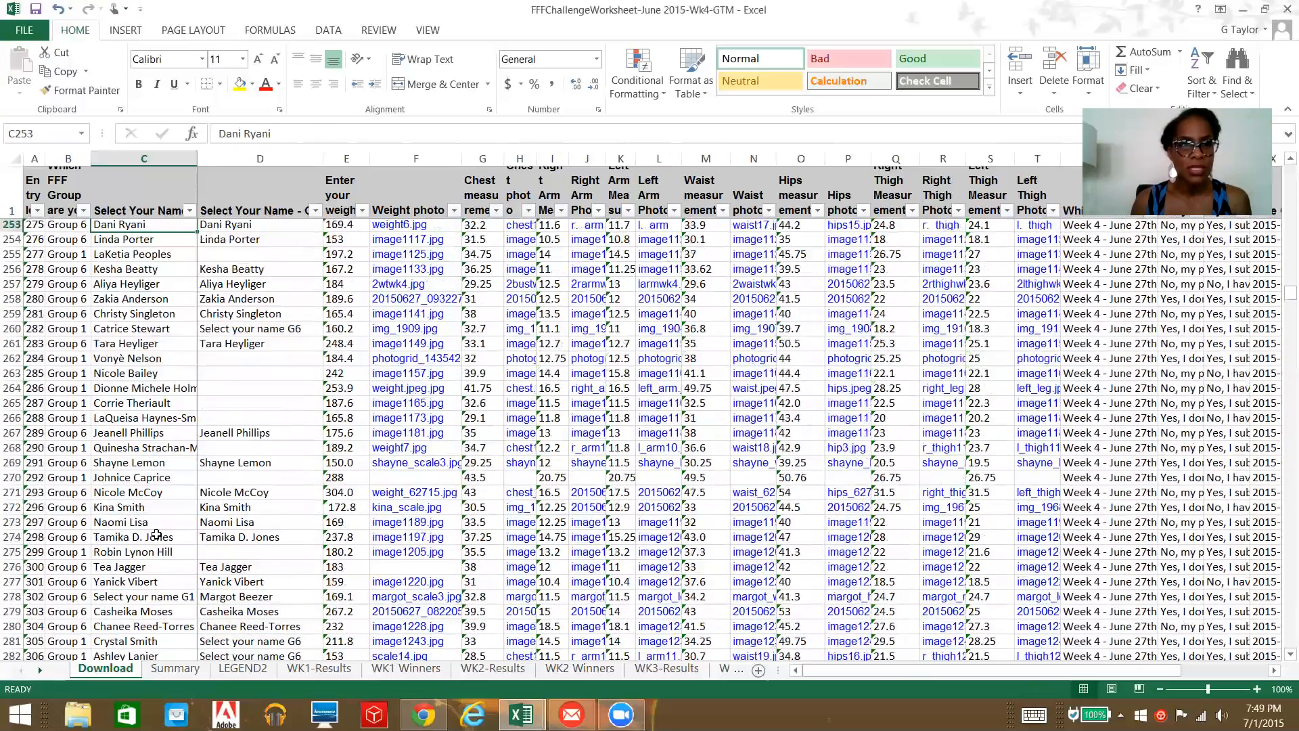
key("Up")
key("Up")
key("Up")
key("Up")
key("Up")
key("Up")
key("Up")
key("Up")
key("Up")
key("Up")
key("Up")
key("Up")
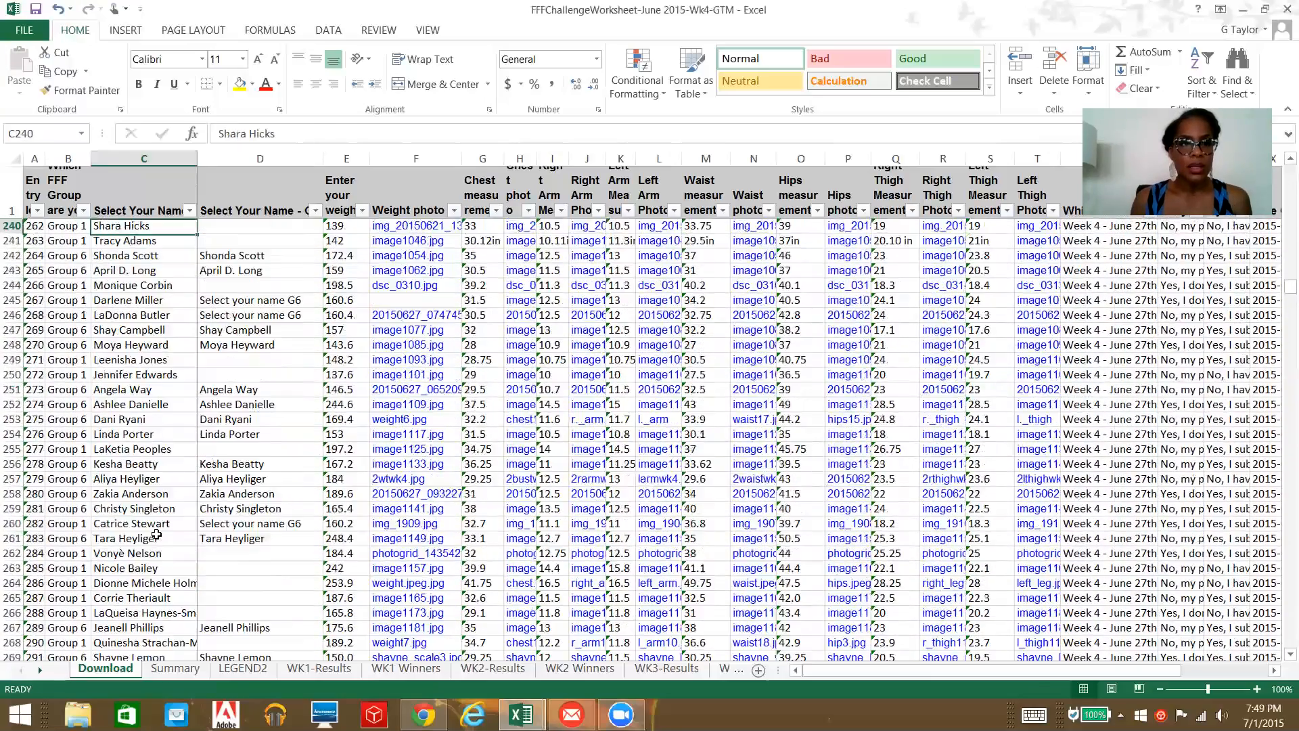
key("Up")
key("Up")
key("Up")
key("Up")
key("Up")
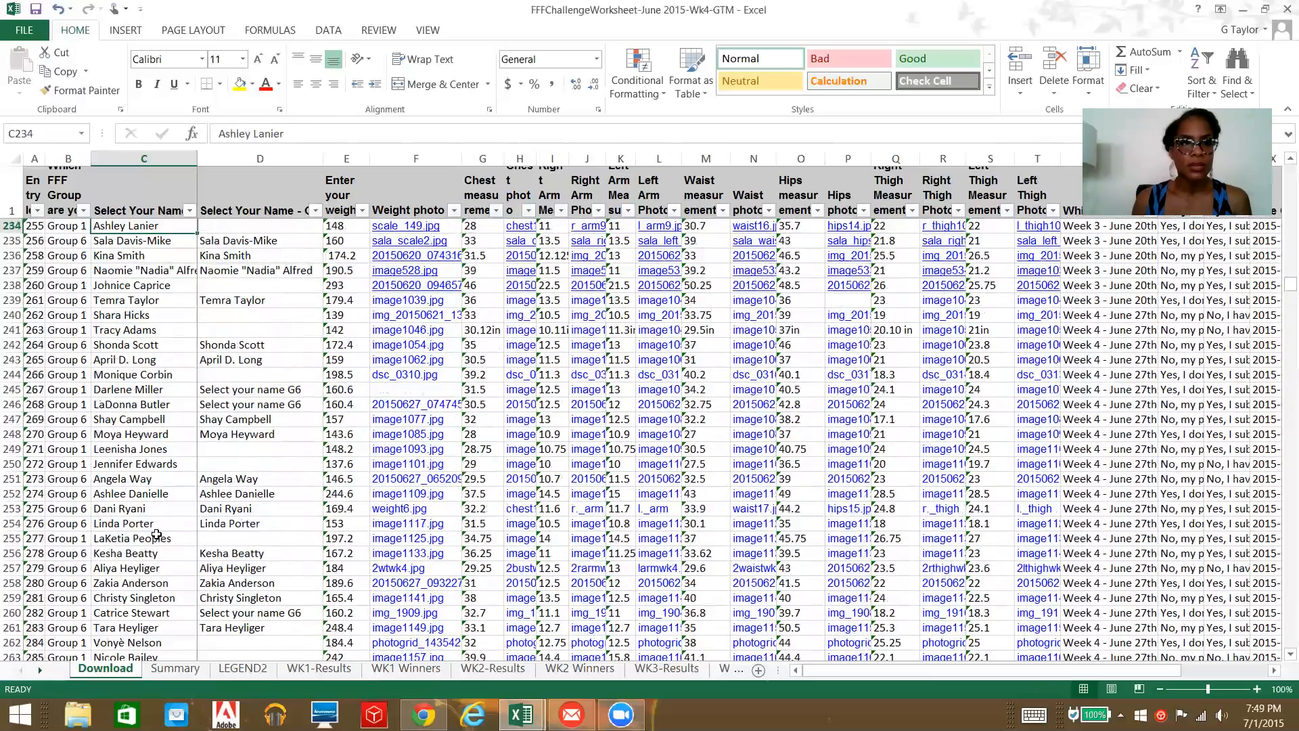
key("Up")
key("Up")
key("Up")
Remove the "in" unit from entry 263's chest measurement in G241, leaving 30.12.
key("Down")
key("Down")
key("Down")
key("Down")
key("Down")
key("Down")
key("Down")
key("Down")
key("Down")
key("Down")
key("Down")
key("Down")
key("Down")
key("Down")
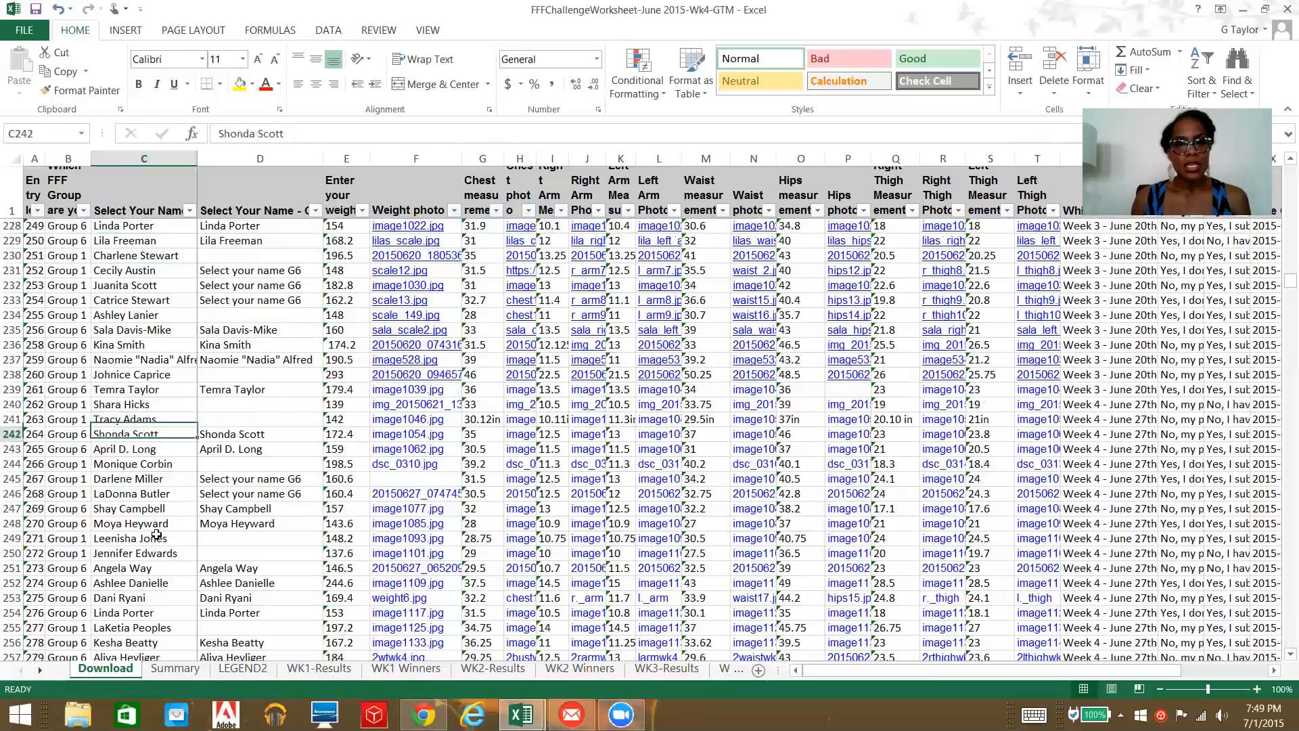
key("Right")
key("Right")
key("Right")
key("Right")
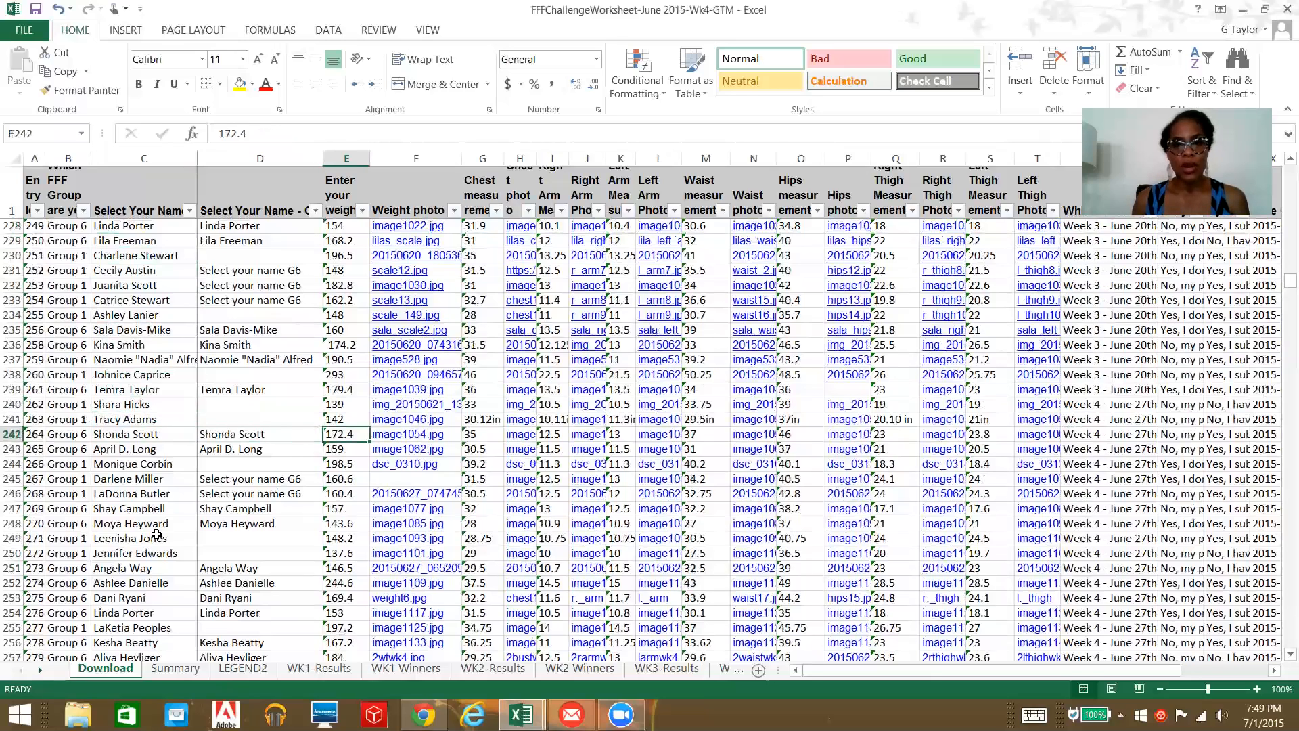
key("Up")
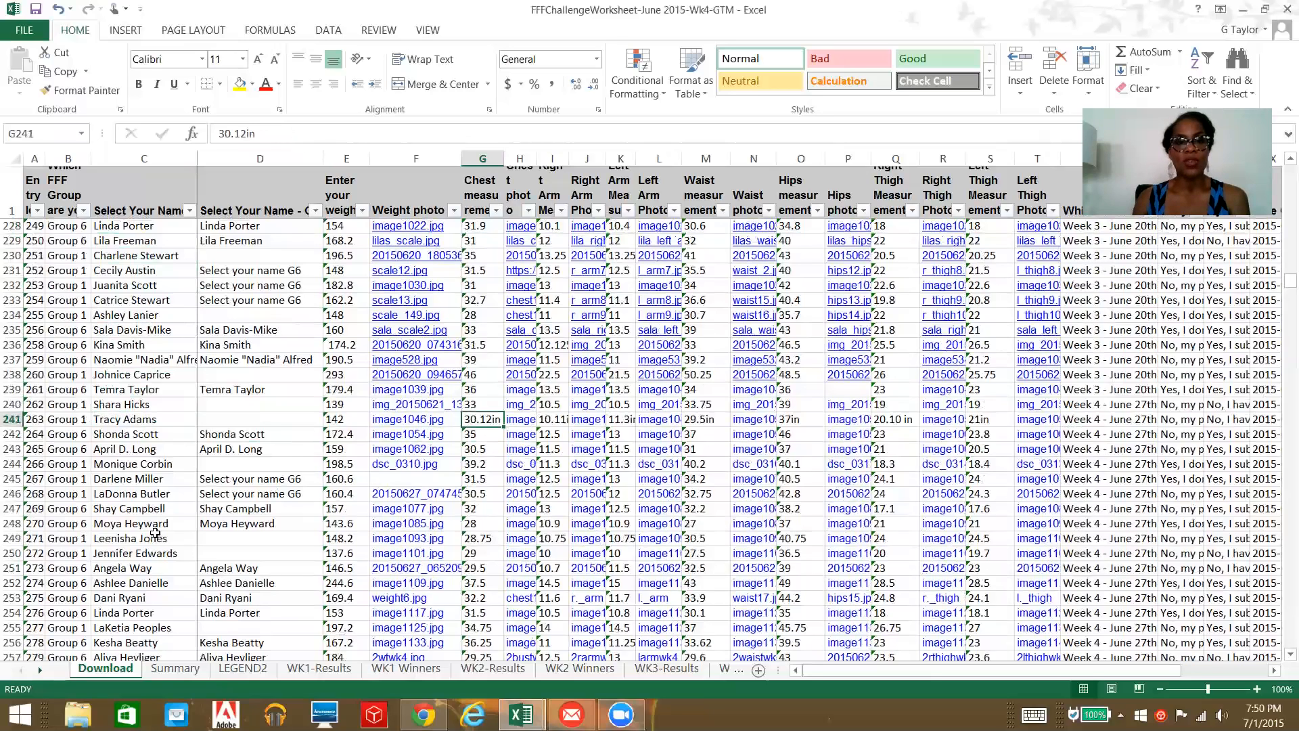
left_click(265, 132)
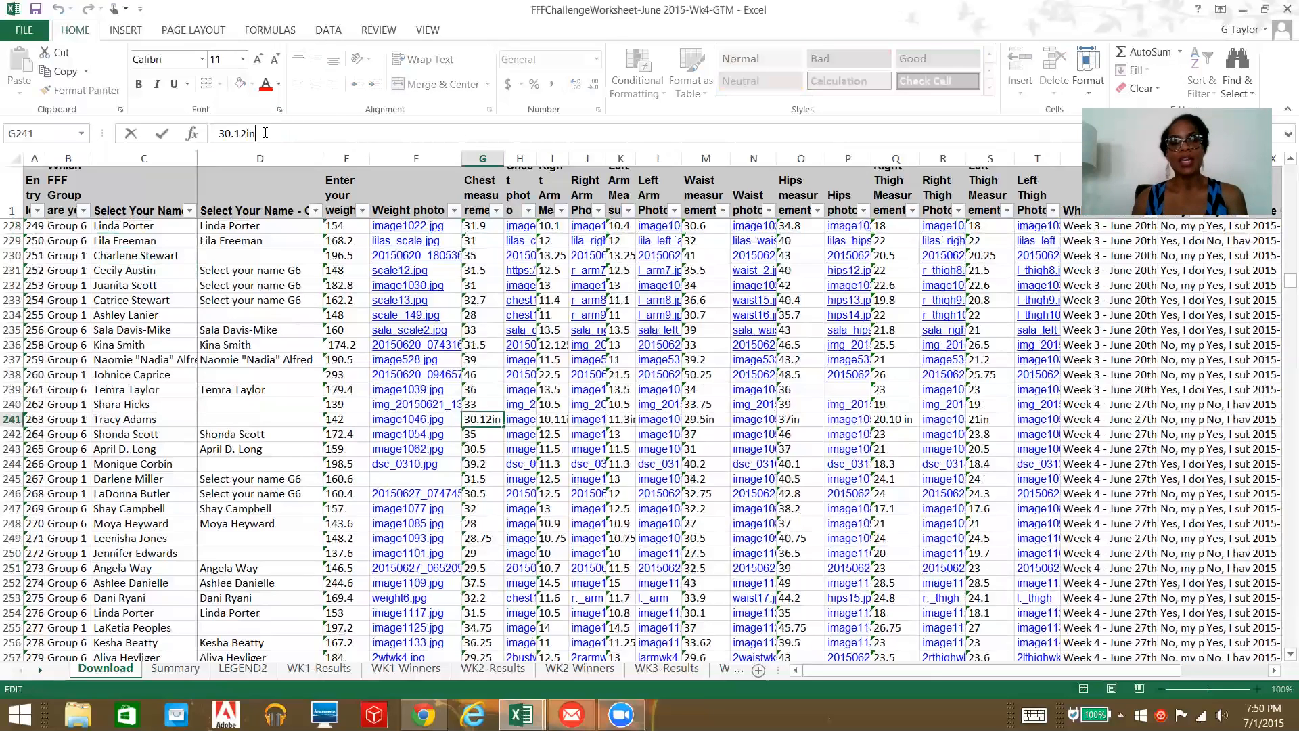
key("BackSpace")
key("BackSpace")
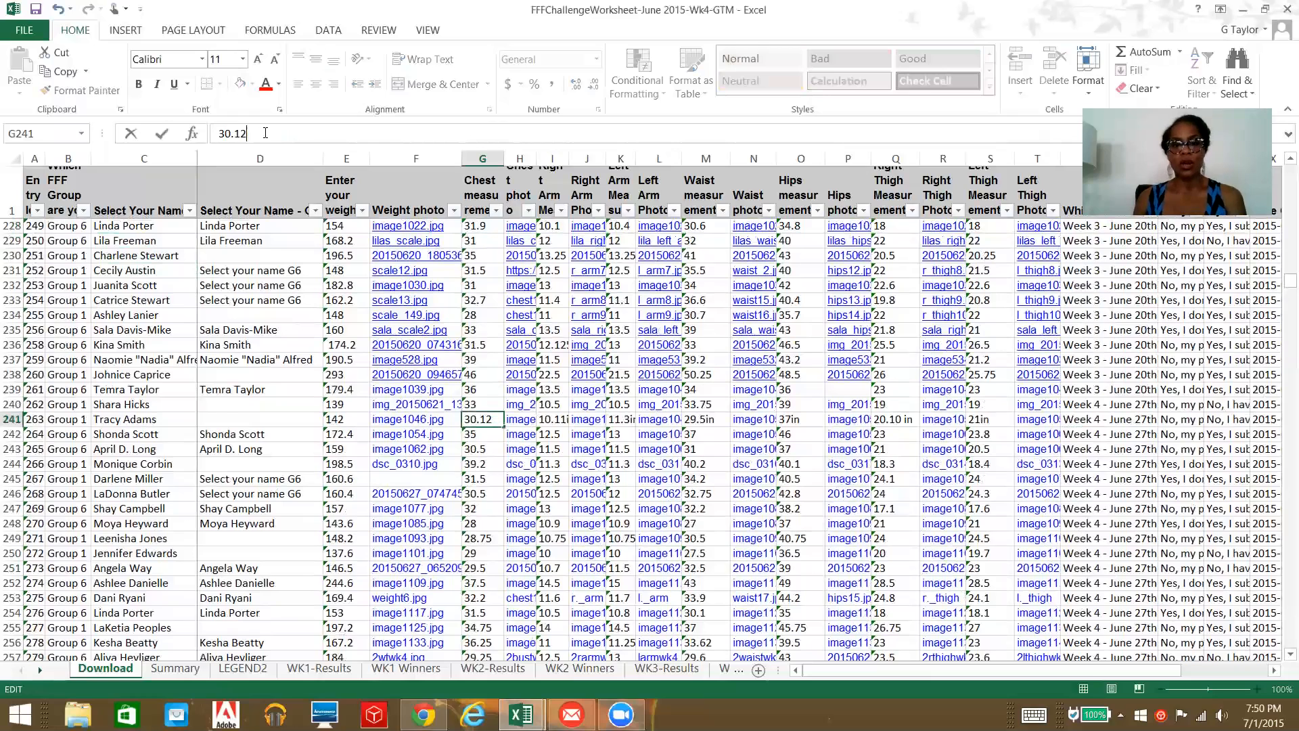
key("Tab")
key("Tab")
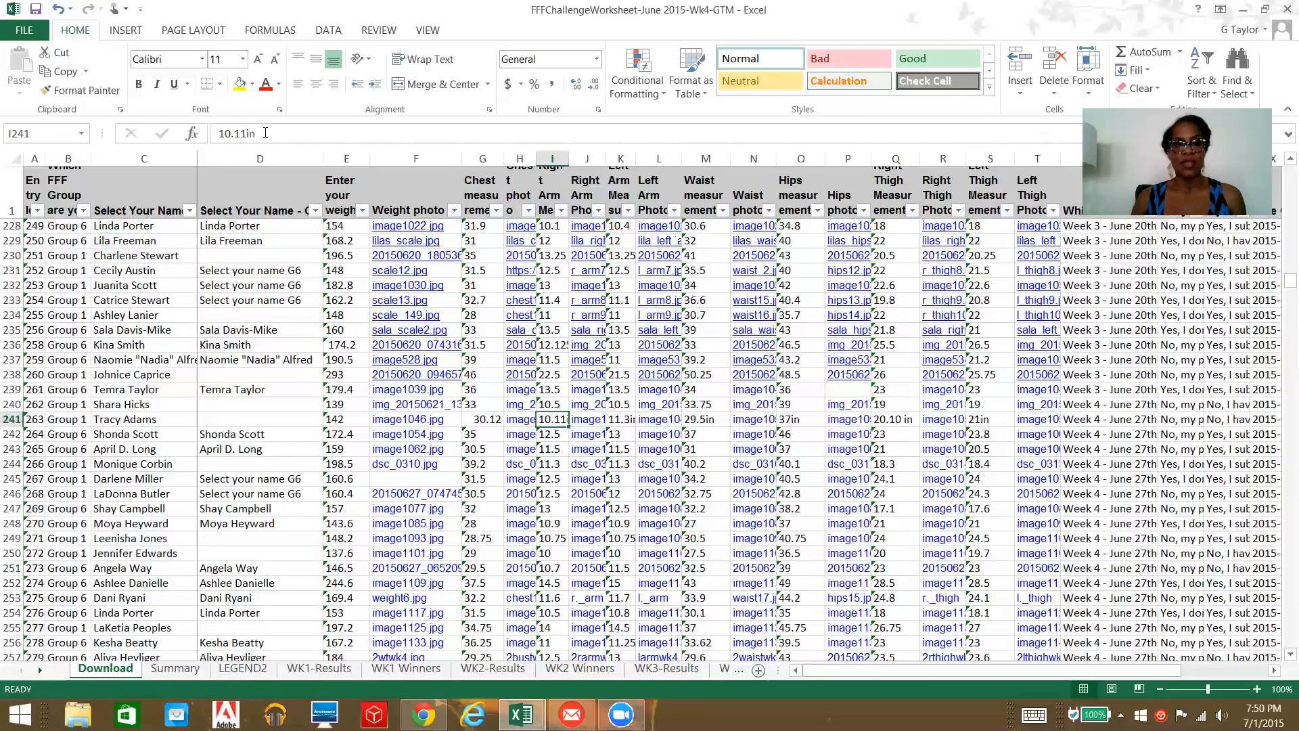
Strip the "in" unit from entry 263's arm measurements, leaving 10.11 in I241 and 11.3 in K241.
left_click(291, 140)
key("BackSpace")
key("BackSpace")
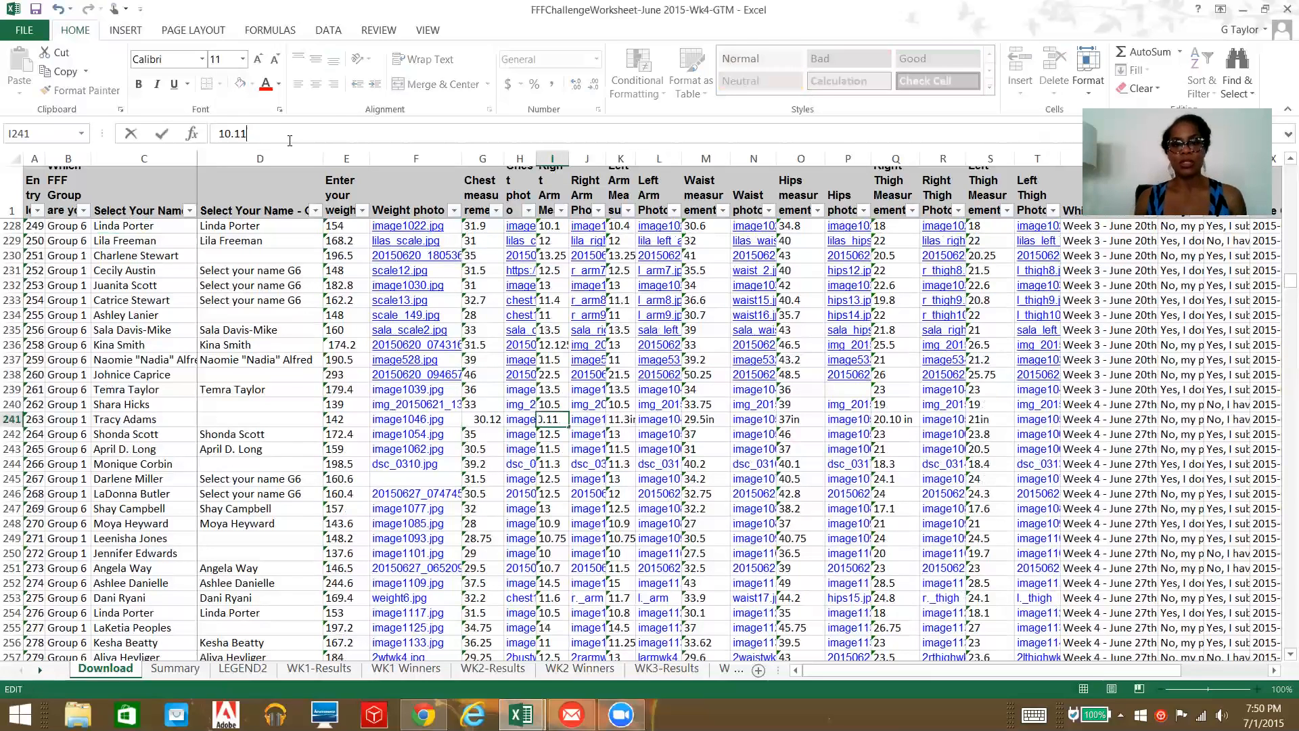
key("Tab")
key("Tab")
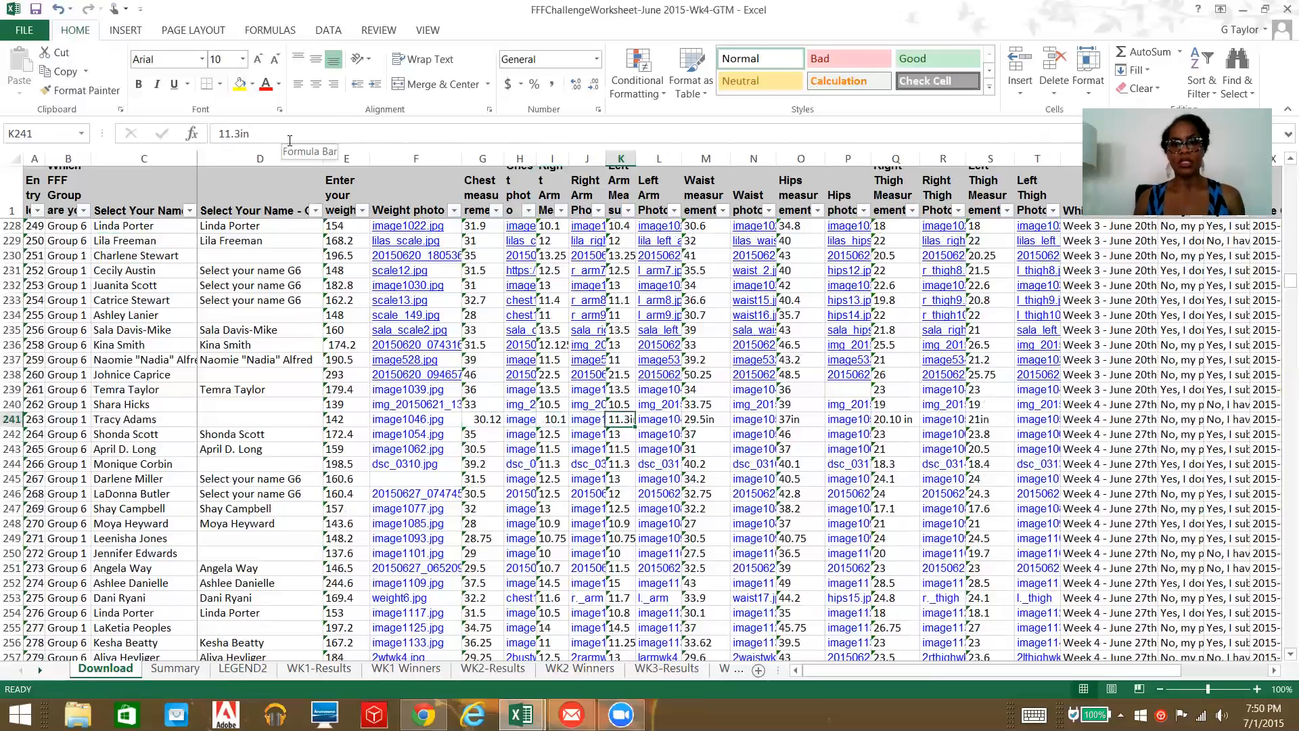
left_click(289, 140)
key("BackSpace")
key("BackSpace")
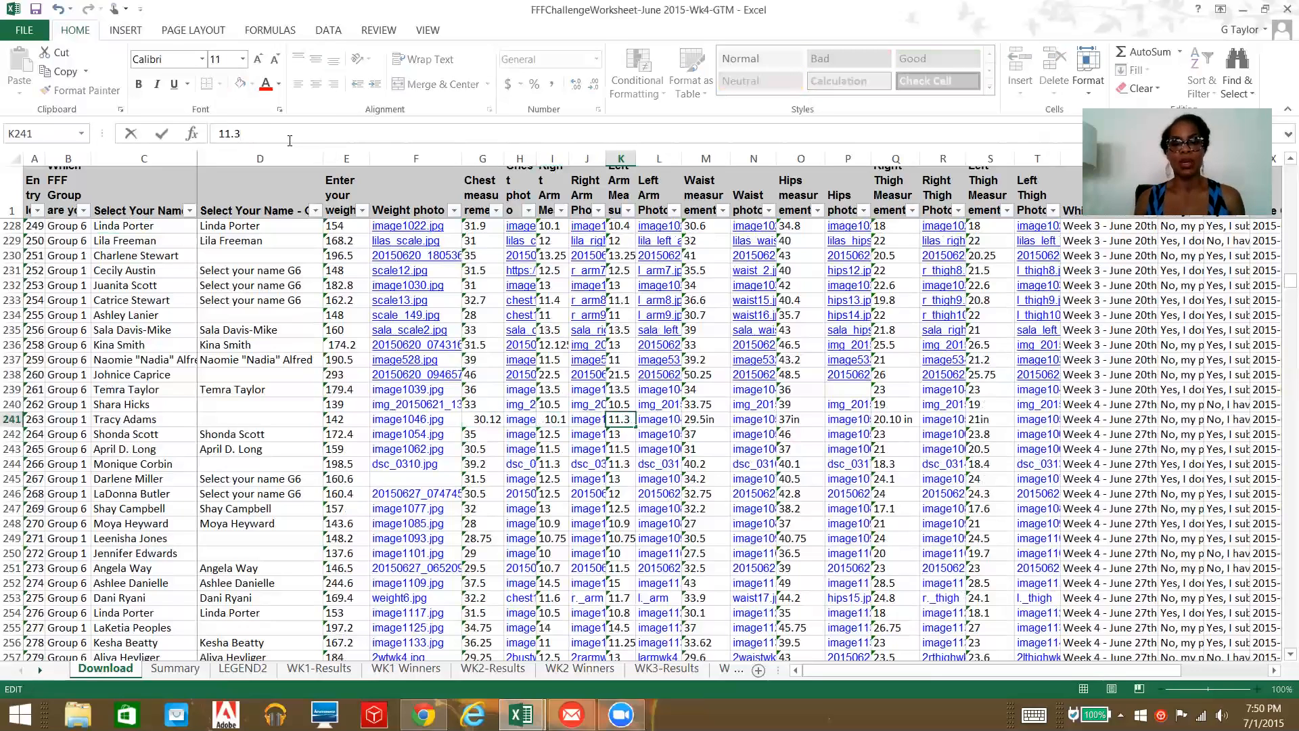
key("Tab")
key("Tab")
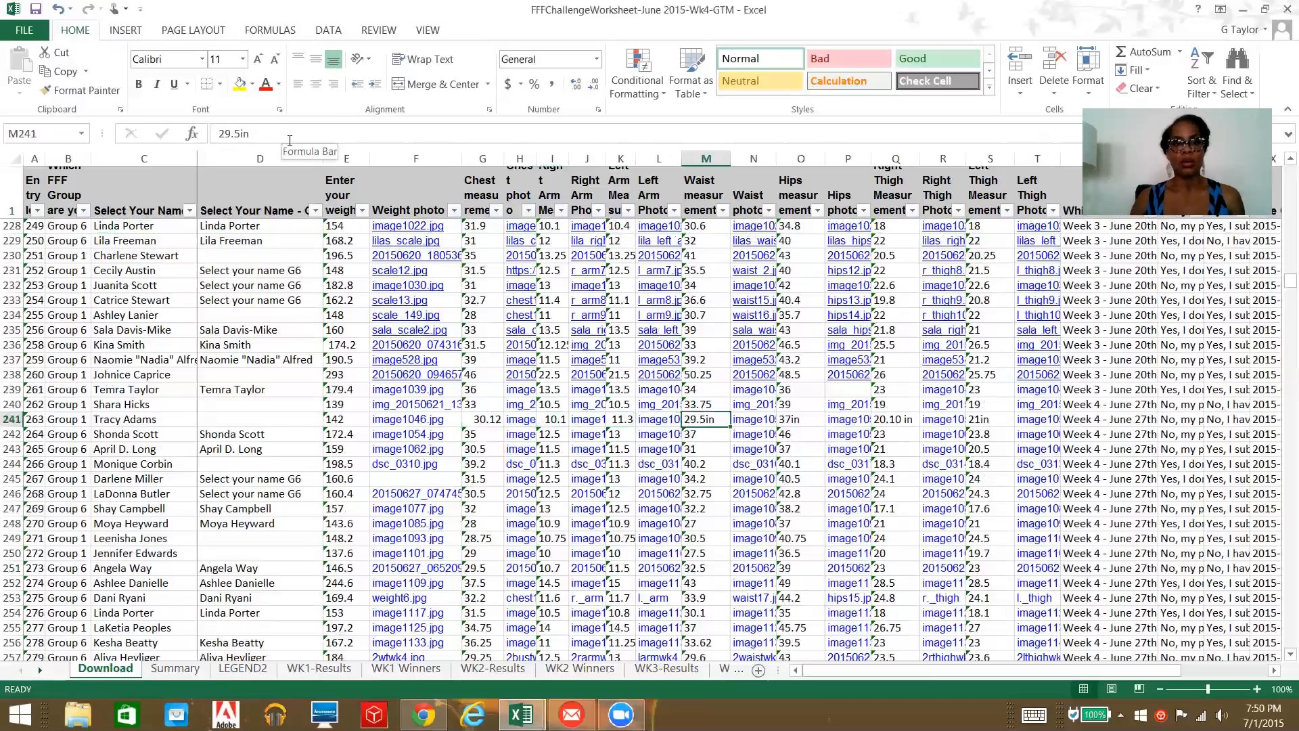
Strip the "in" unit from entry 263's waist and hips measurements, leaving 29.5 in M241 and 37 in O241.
left_click(290, 140)
key("Tab")
key("Tab")
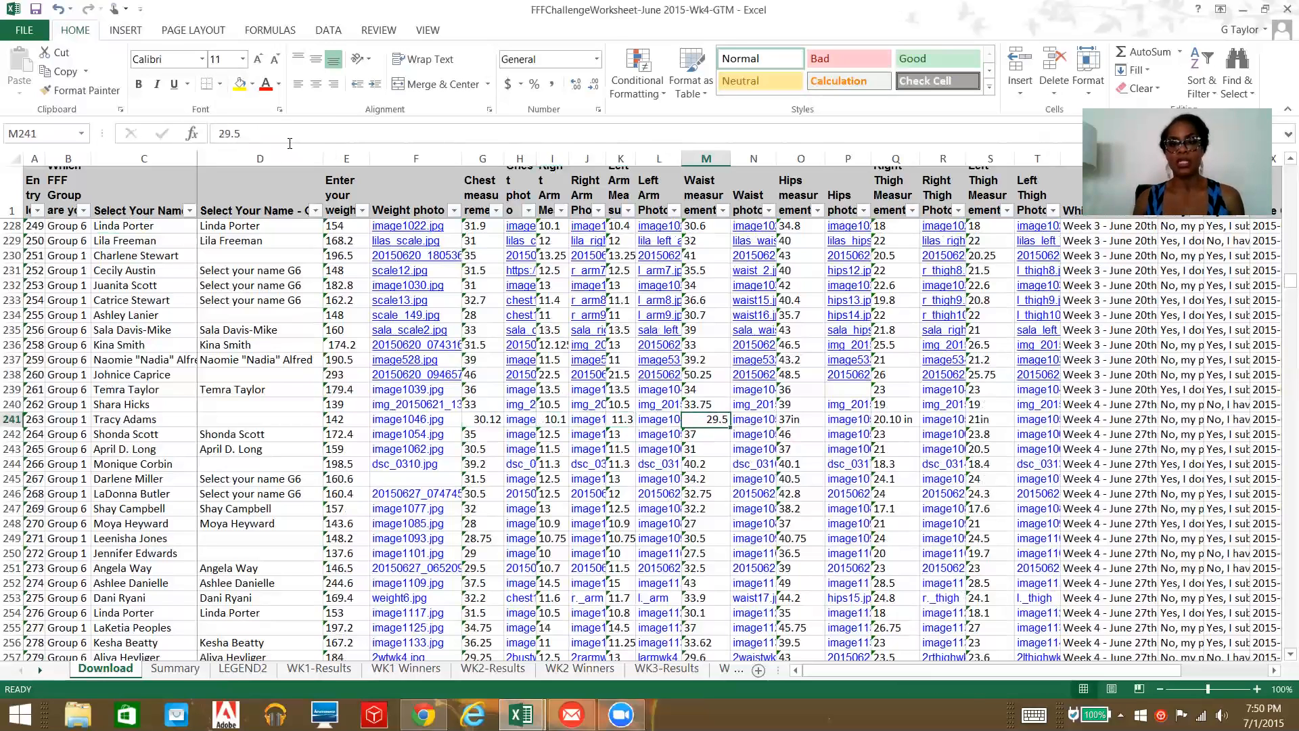
left_click(289, 143)
key("BackSpace")
key("BackSpace")
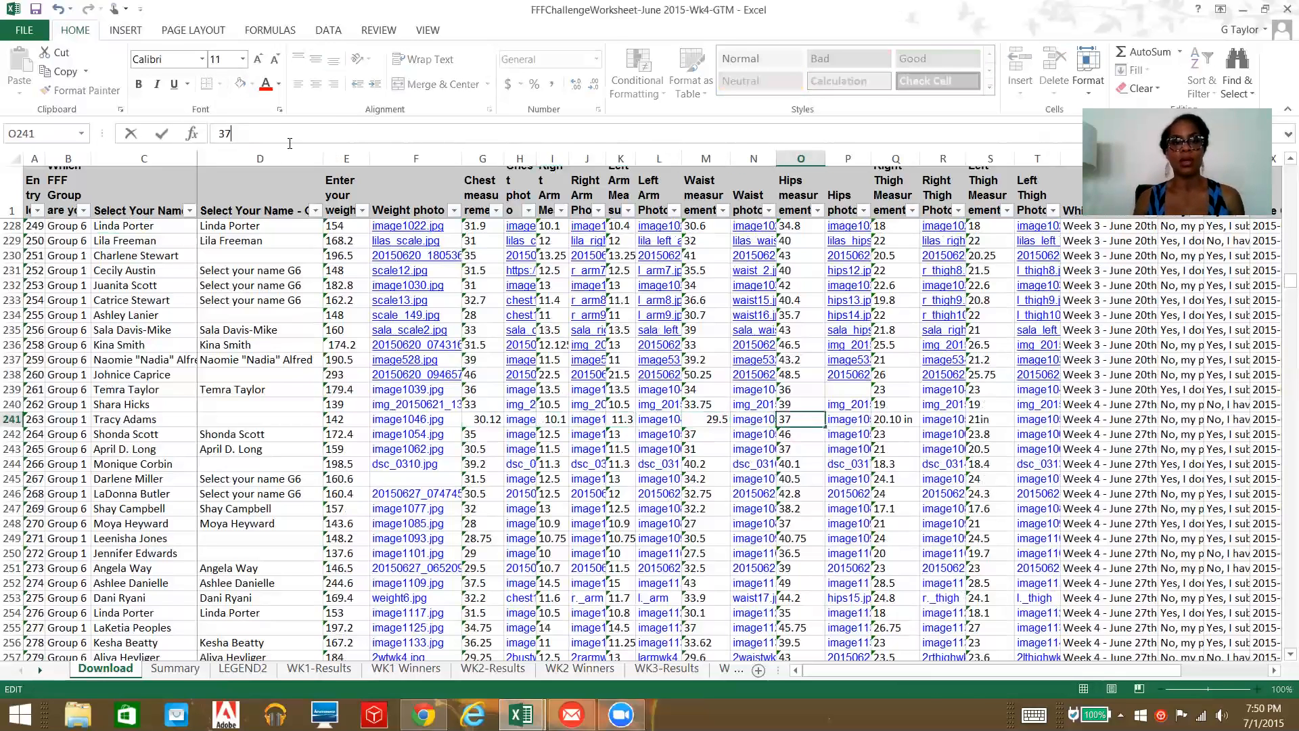
key("Tab")
key("Tab")
Strip the "in" unit from entry 263's thigh measurements, leaving 20.10 in Q241 and 21 in S241.
left_click(289, 143)
key("BackSpace")
key("BackSpace")
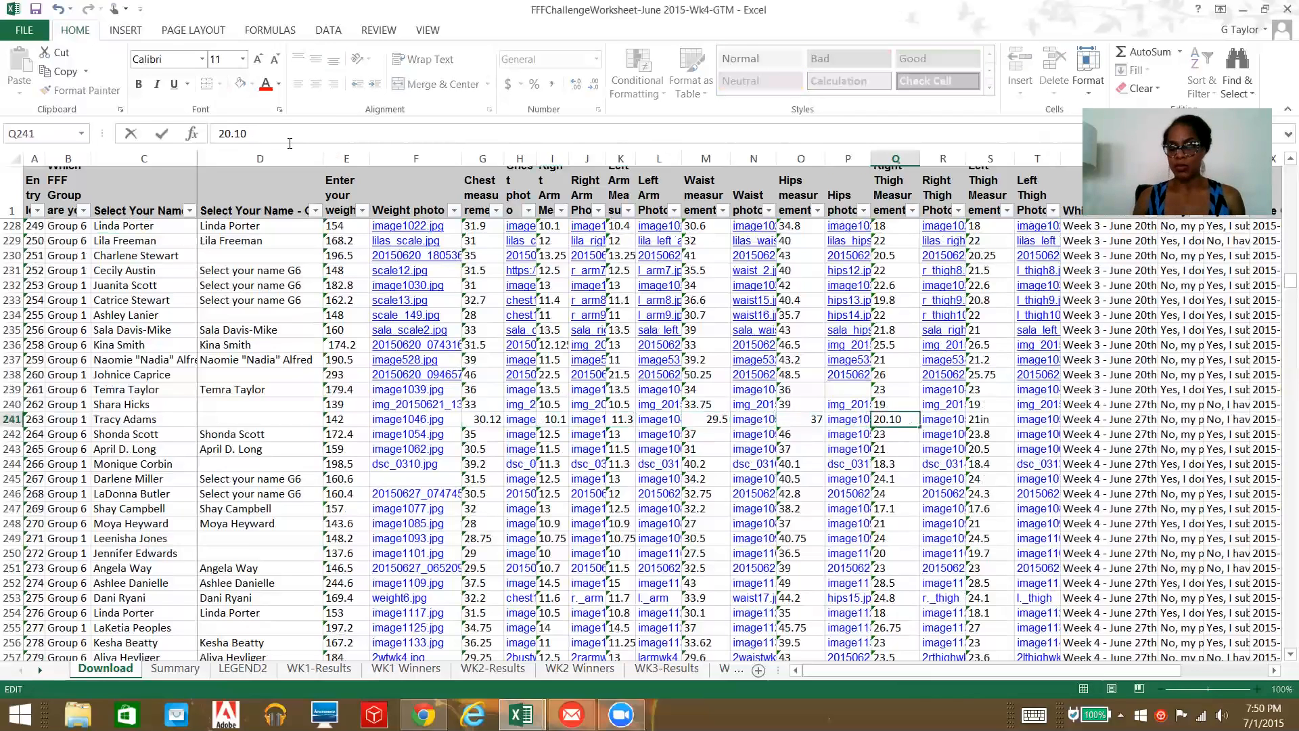
key("Tab")
key("Tab")
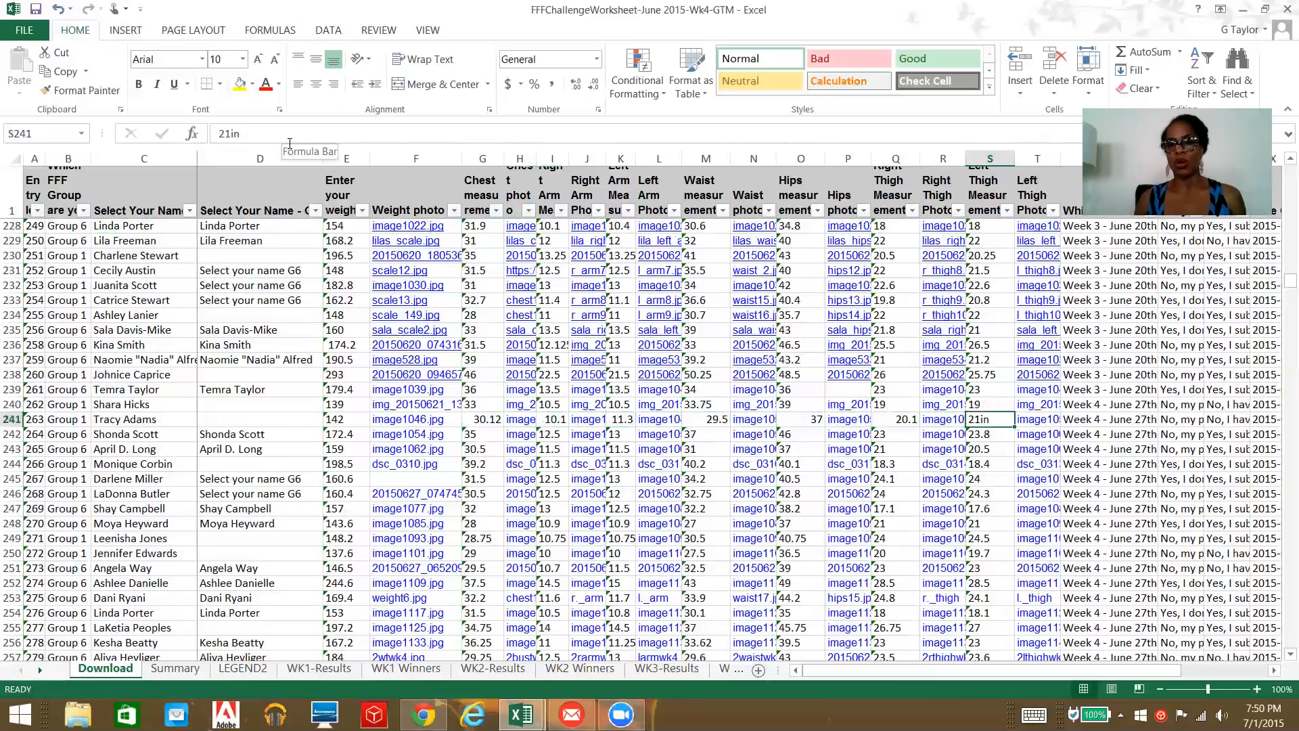
left_click(290, 143)
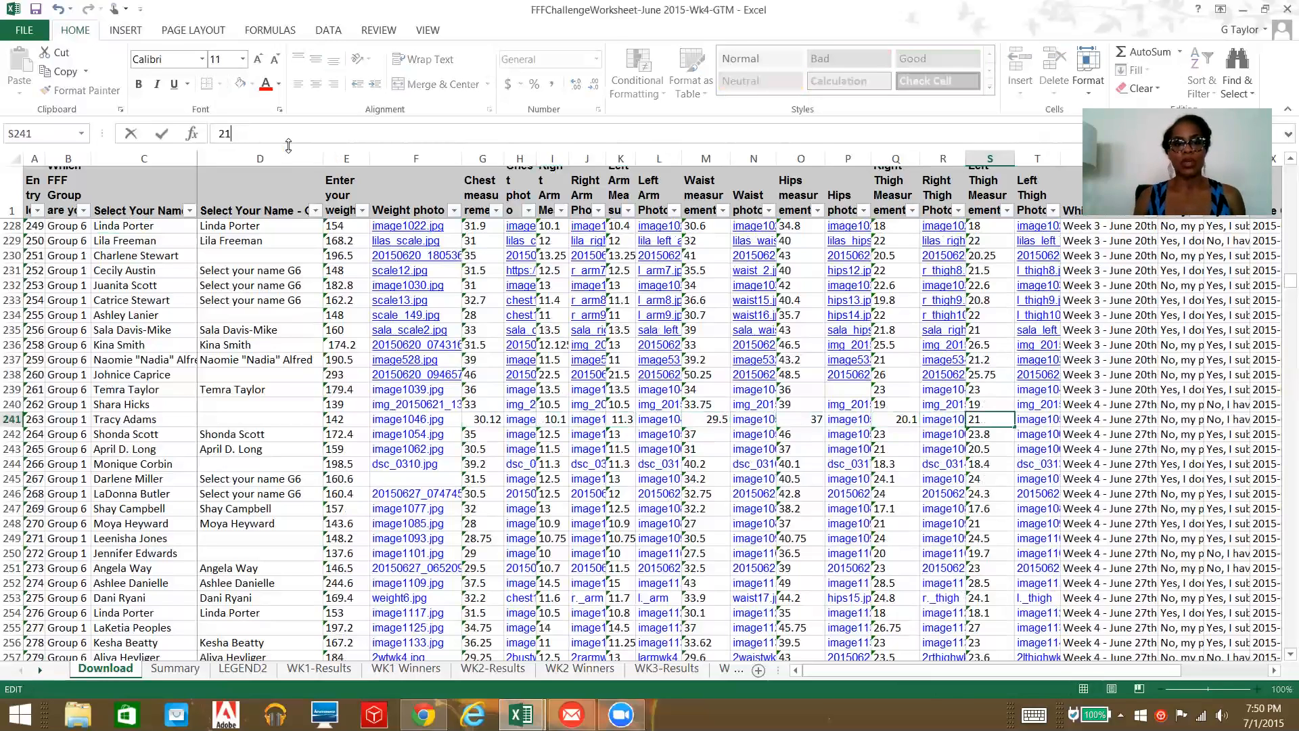
key("Return")
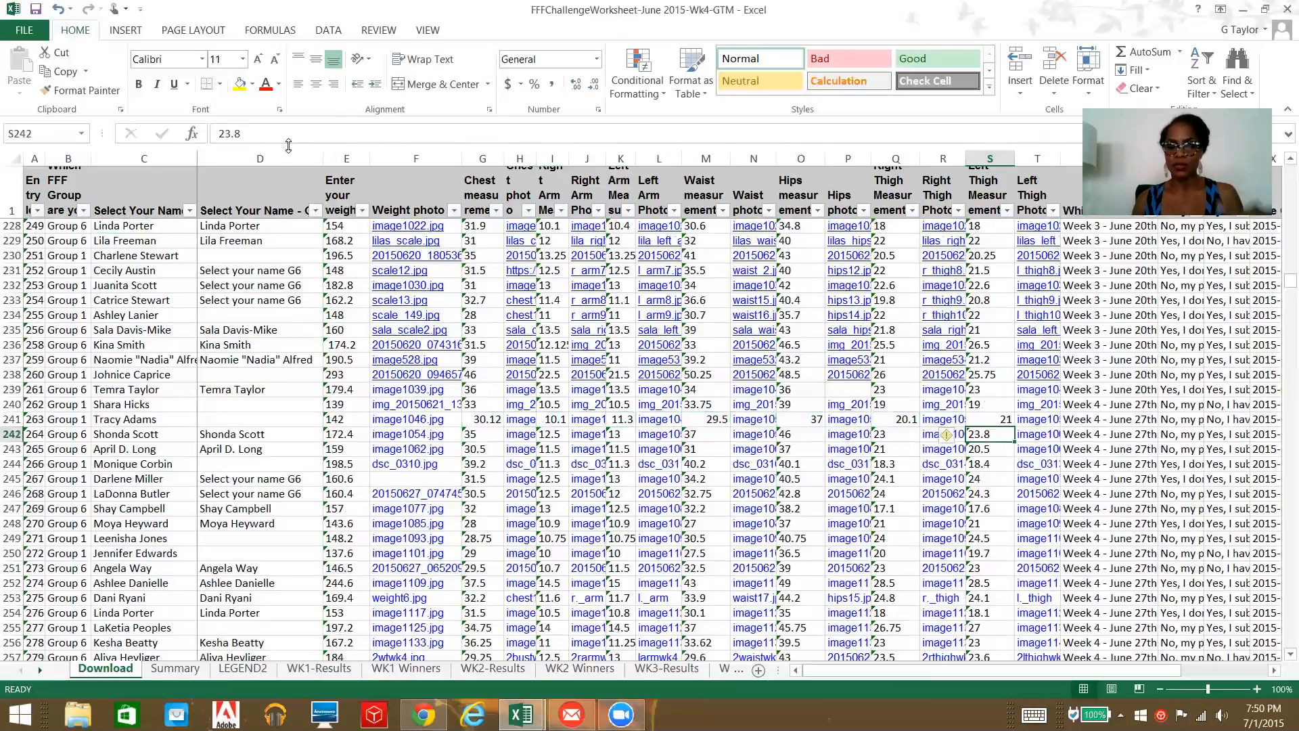
Check the measurement columns of the remaining Week 4 entries down to row 286 for stray text or missing values.
key("Return")
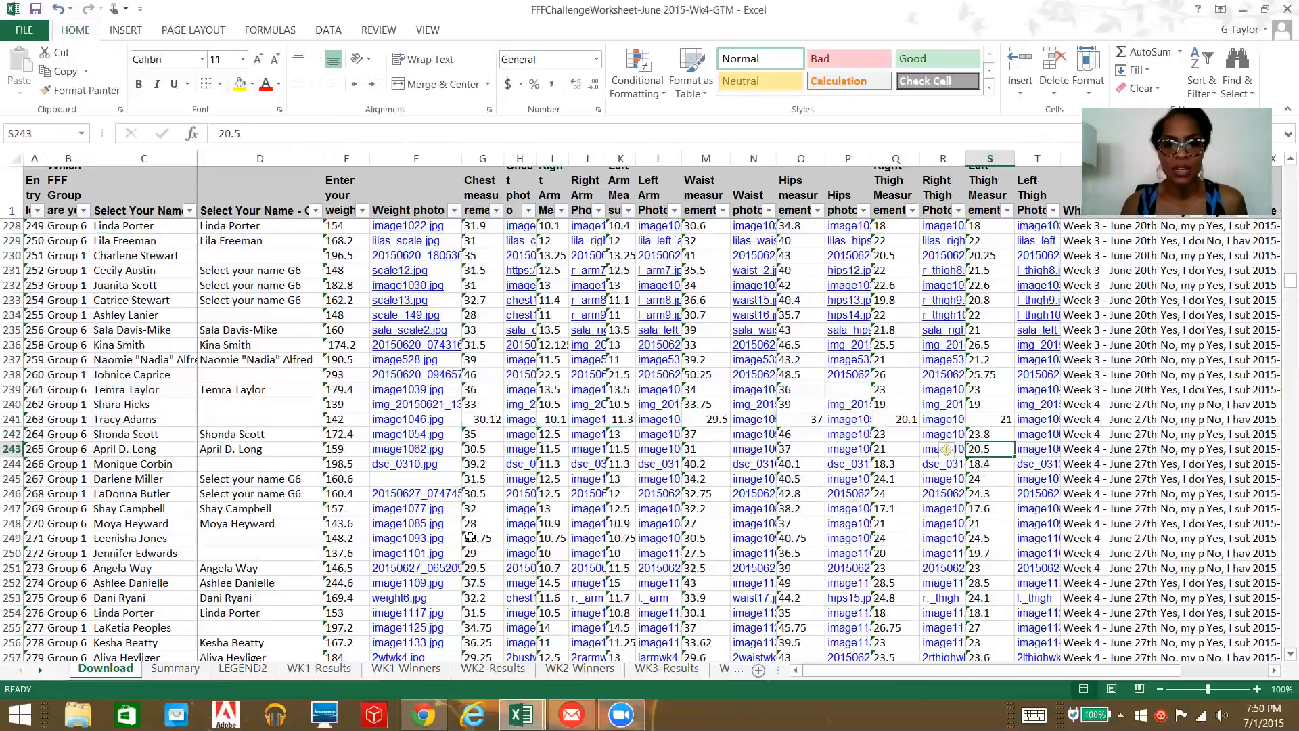
scroll(542, 523, "down", 5)
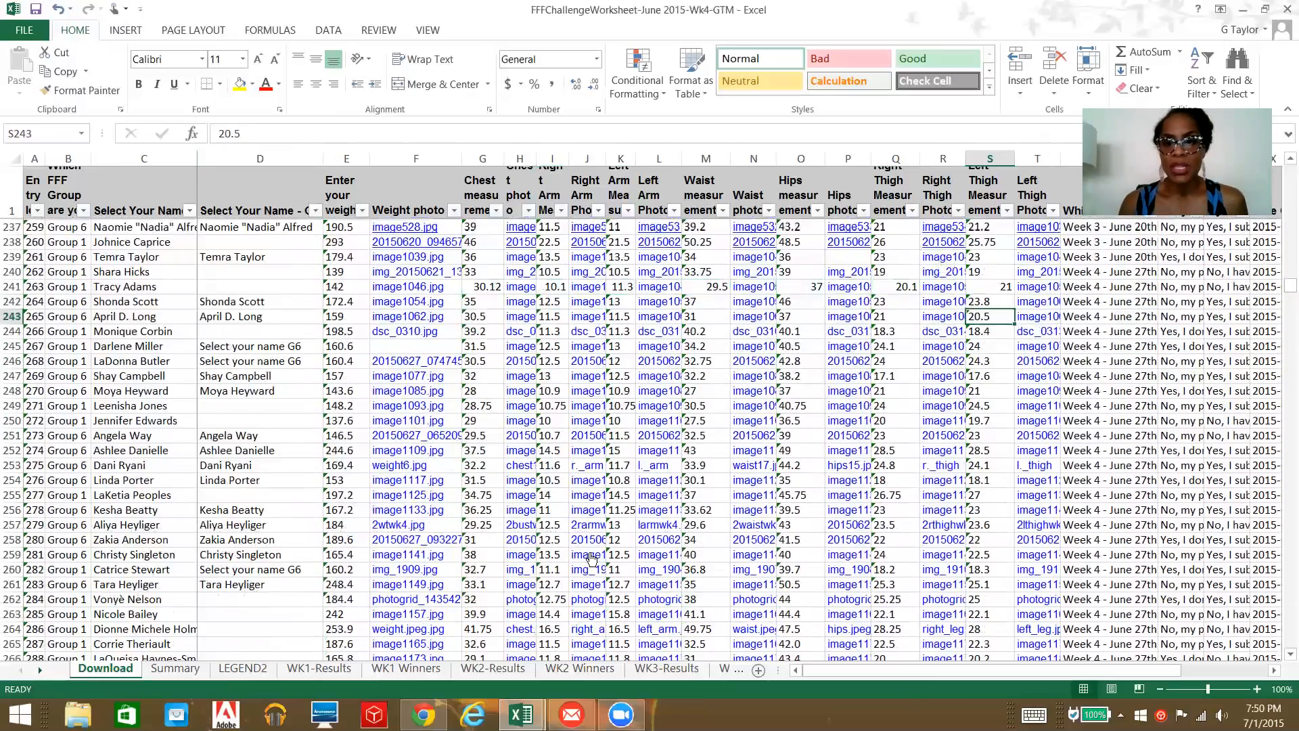
scroll(593, 559, "down", 3)
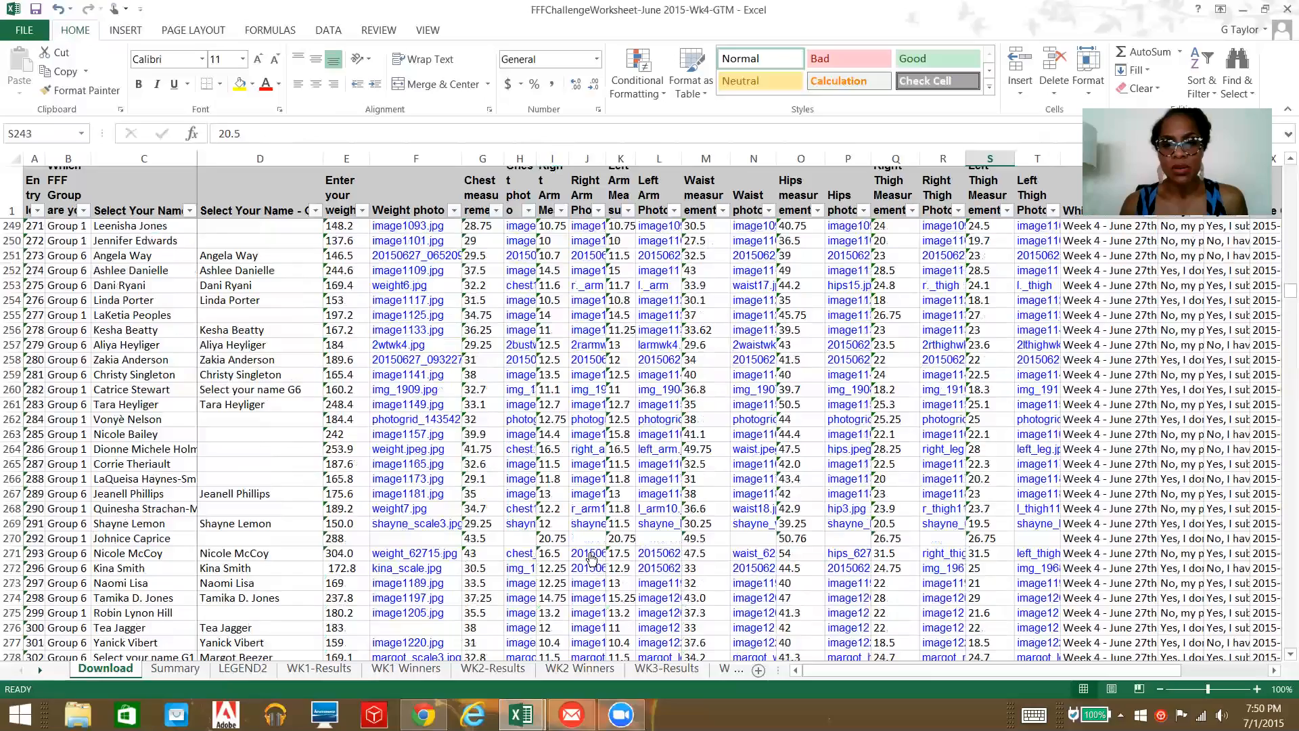
scroll(592, 558, "down", 2)
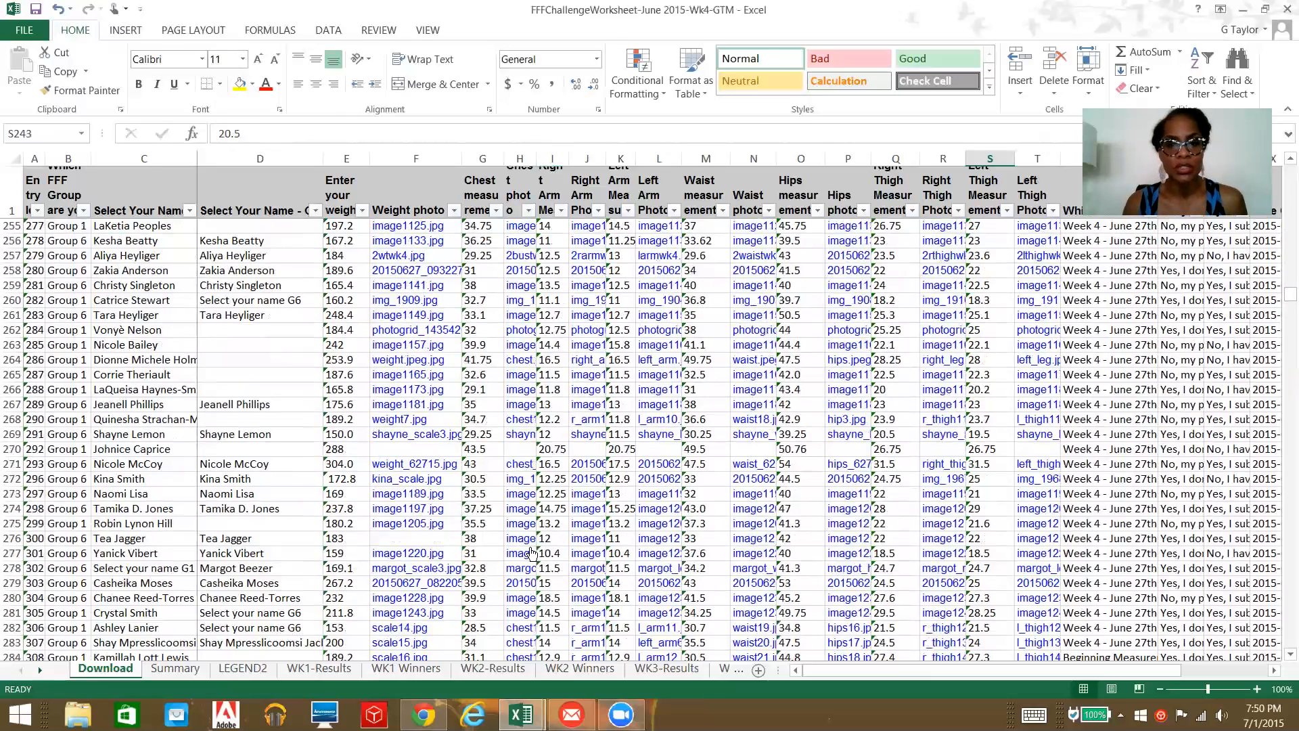
left_click(434, 542)
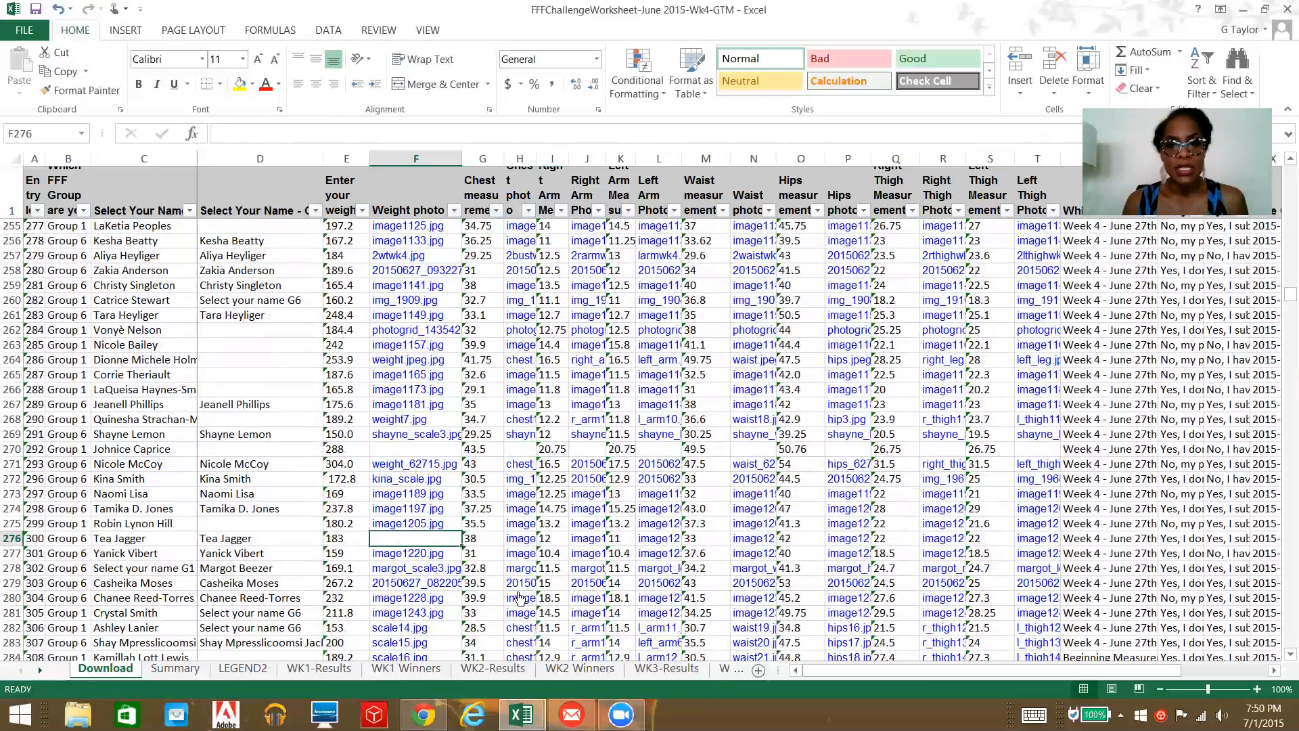
scroll(680, 524, "down", 2)
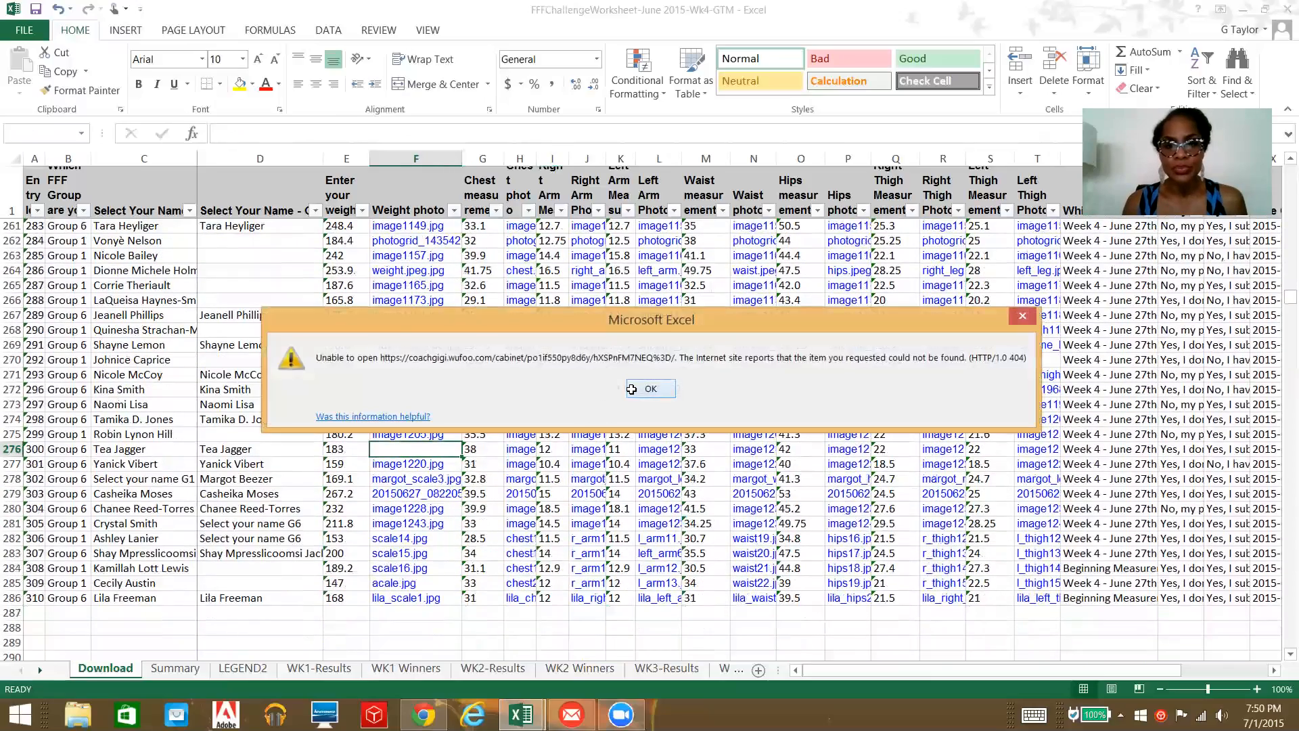
left_click(632, 389)
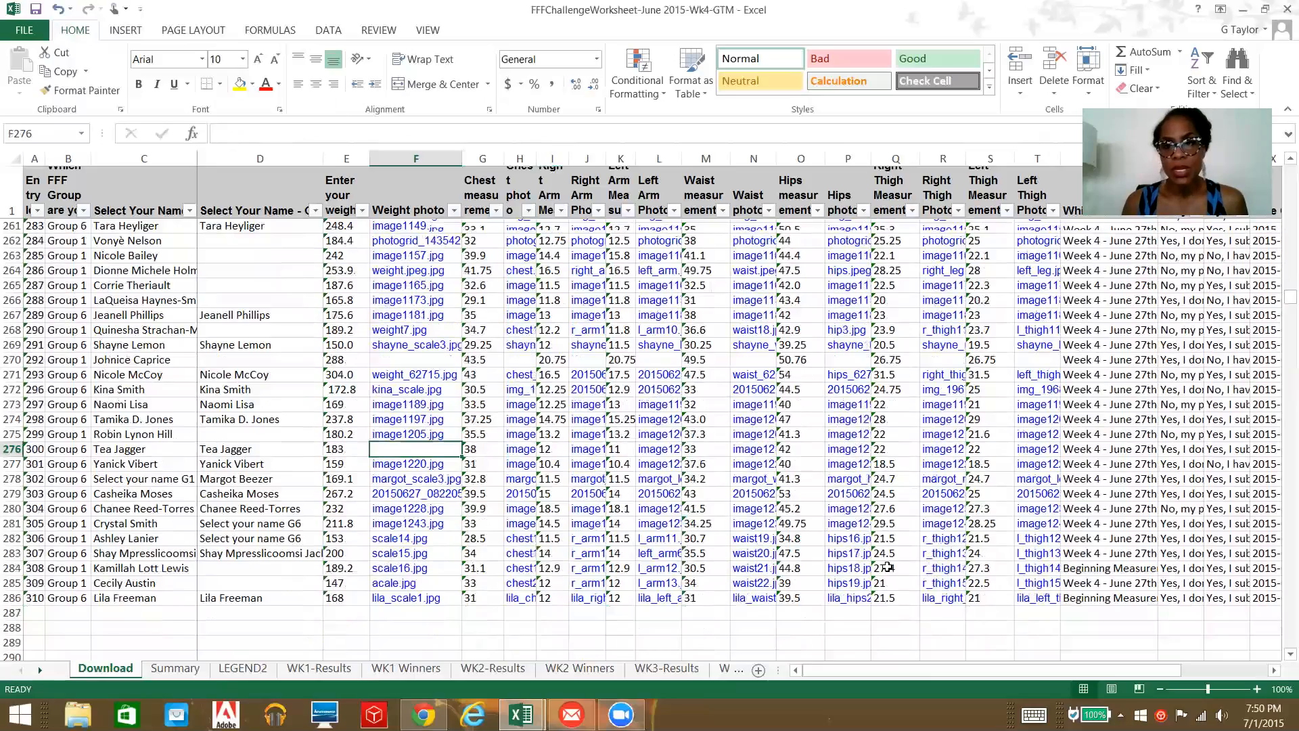
scroll(887, 567, "up", 2)
scroll(886, 568, "up", 2)
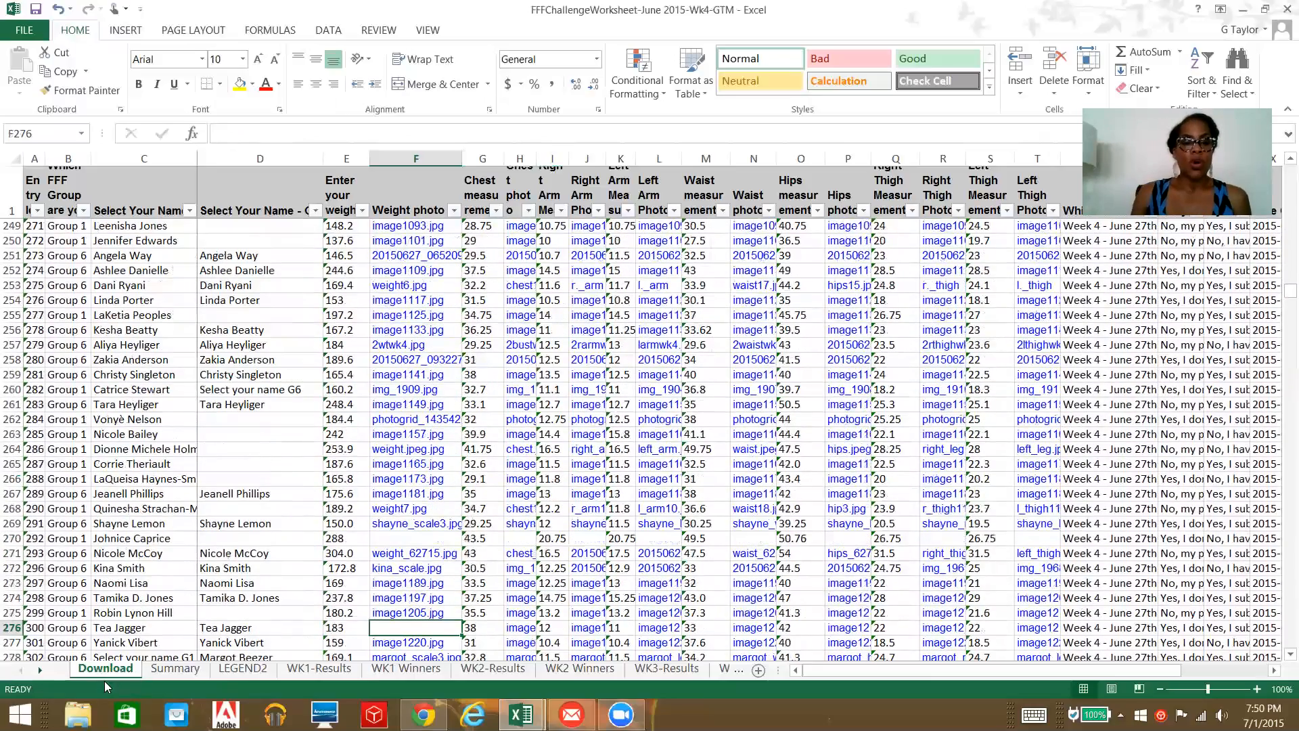
scroll(214, 510, "down", 2)
scroll(201, 588, "down", 3)
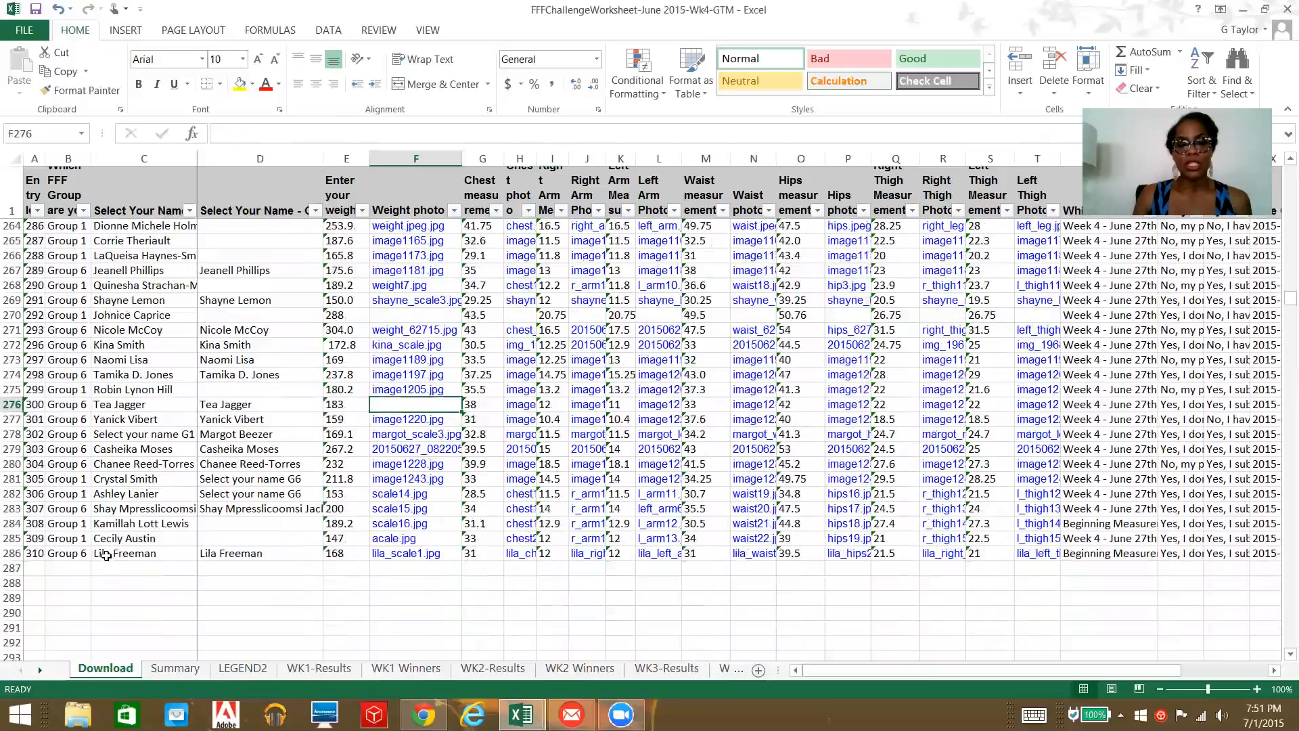
On the Summary sheet, copy the WK3 week code from E238 into E239 for entry 261.
left_click(174, 668)
scroll(427, 565, "down", 5)
scroll(427, 565, "down", 20)
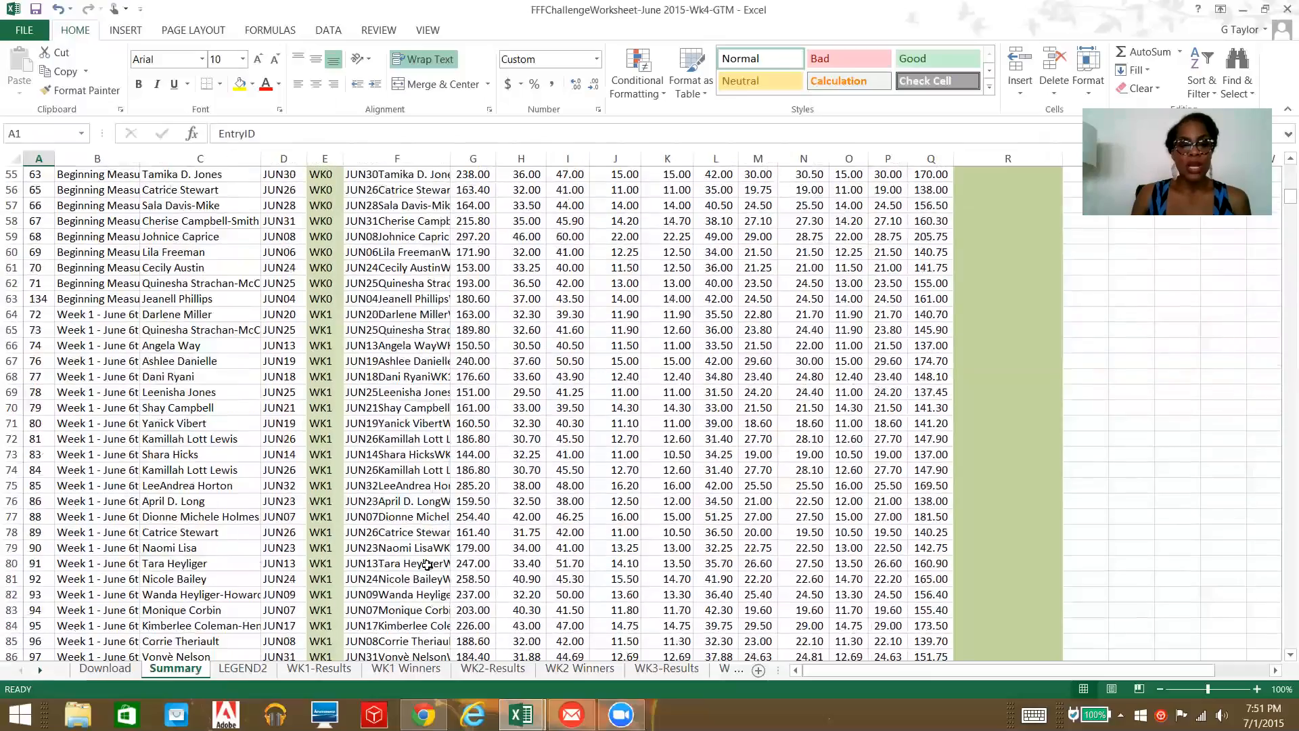
scroll(427, 565, "down", 20)
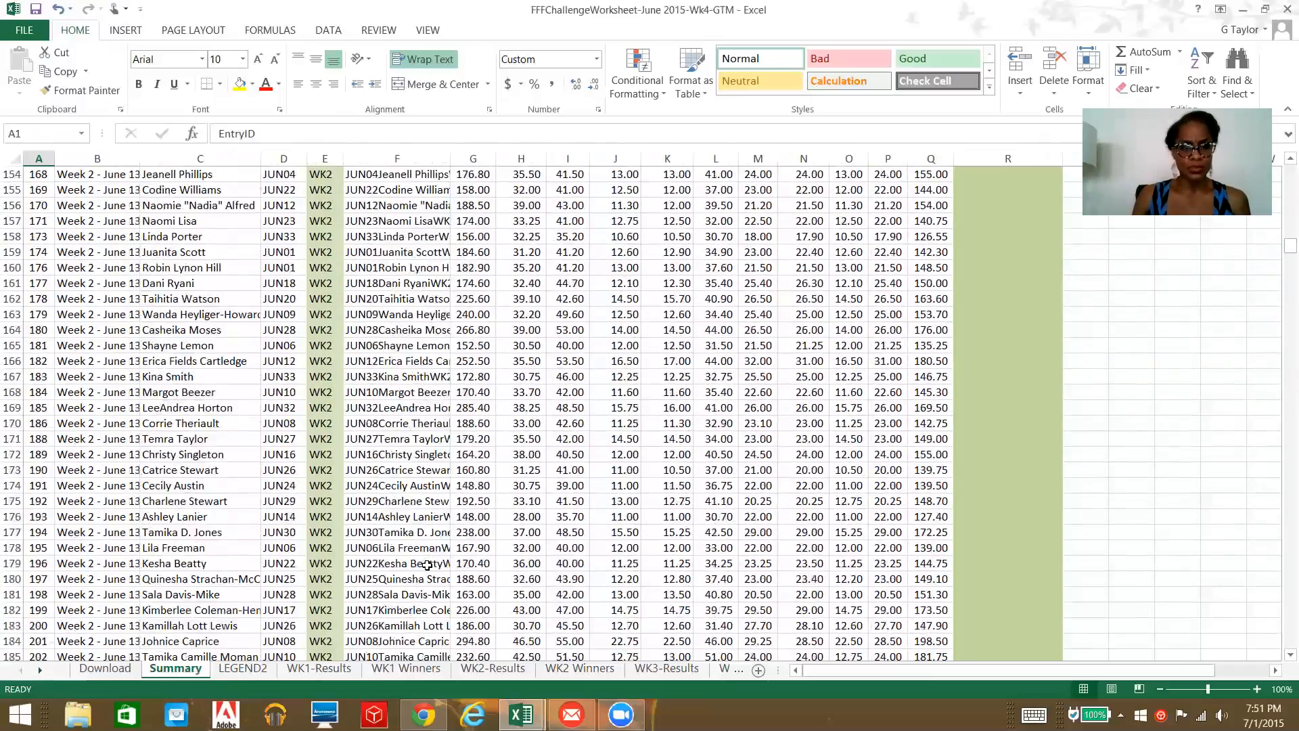
scroll(427, 565, "down", 20)
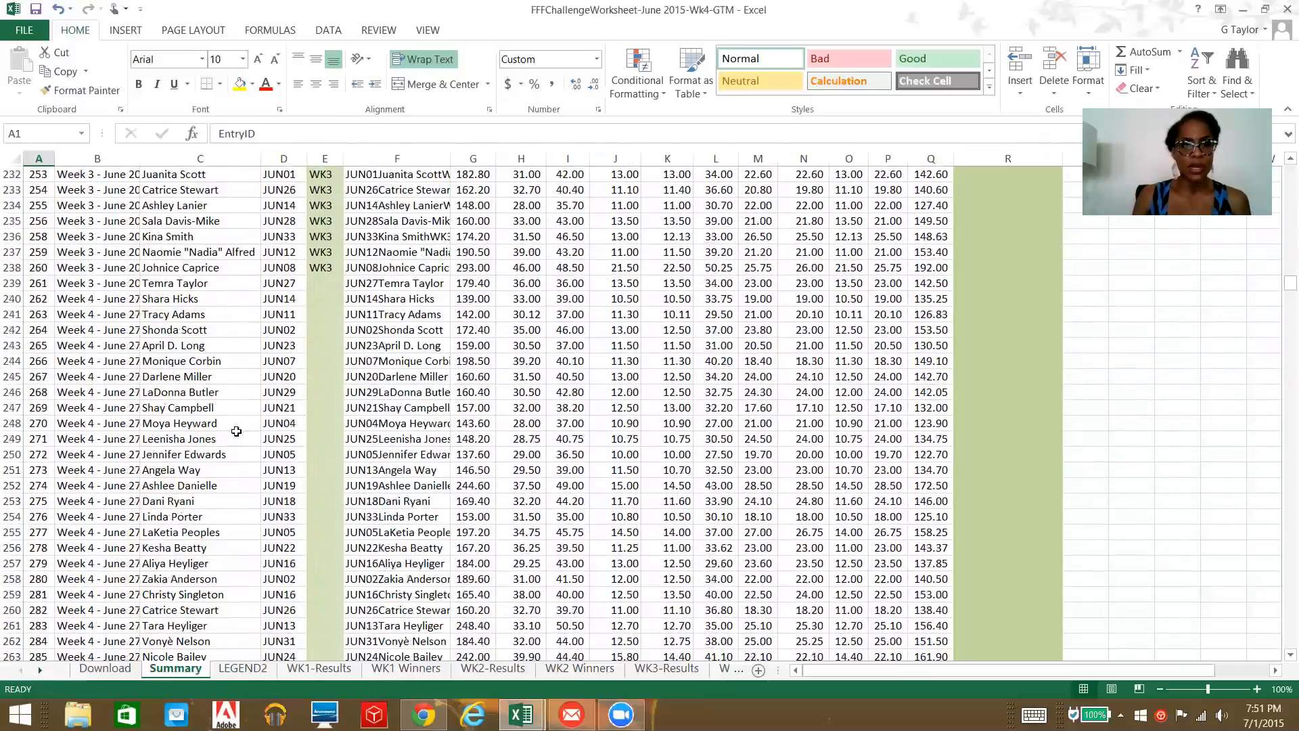
left_click(312, 284)
key("Up")
key("ctrl+c")
key("Down")
key("Return")
key("Down")
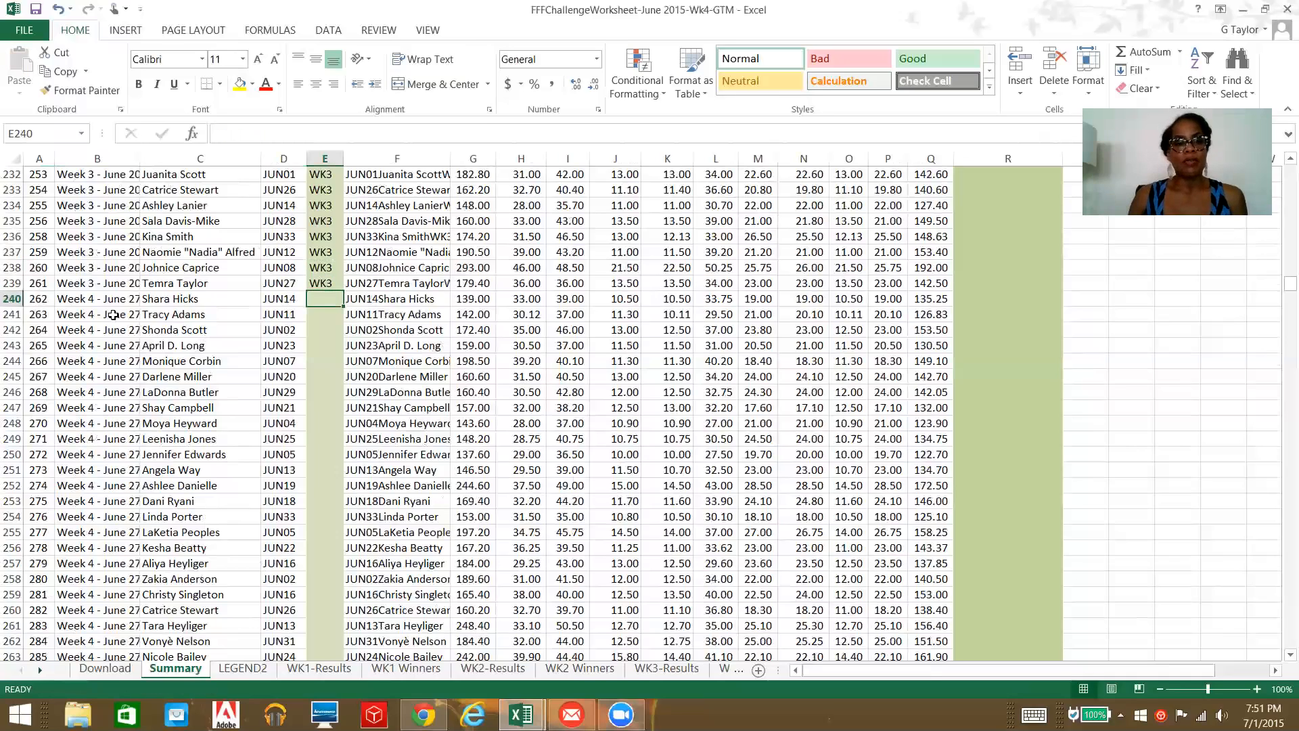
Enter the week code WK4 in E240 for entry 262, the first Week 4 entry.
scroll(312, 427, "down", 11)
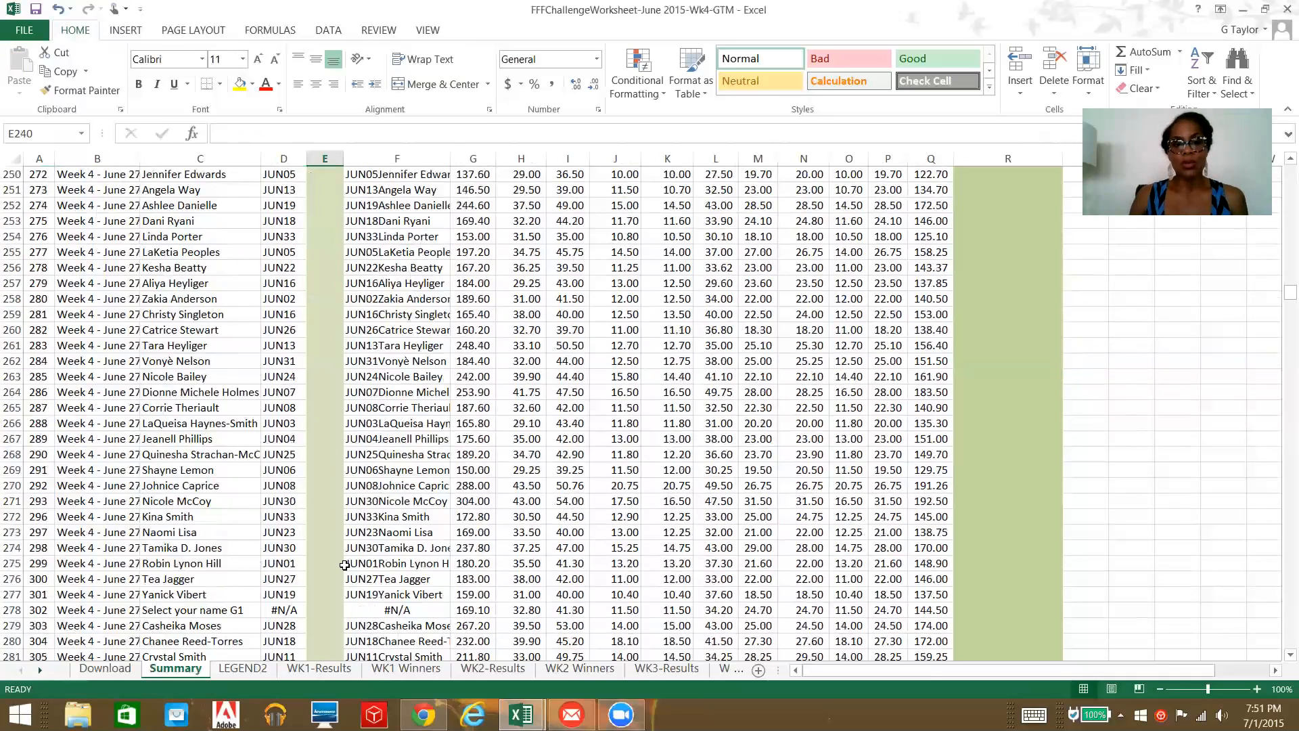
scroll(302, 401, "up", 10)
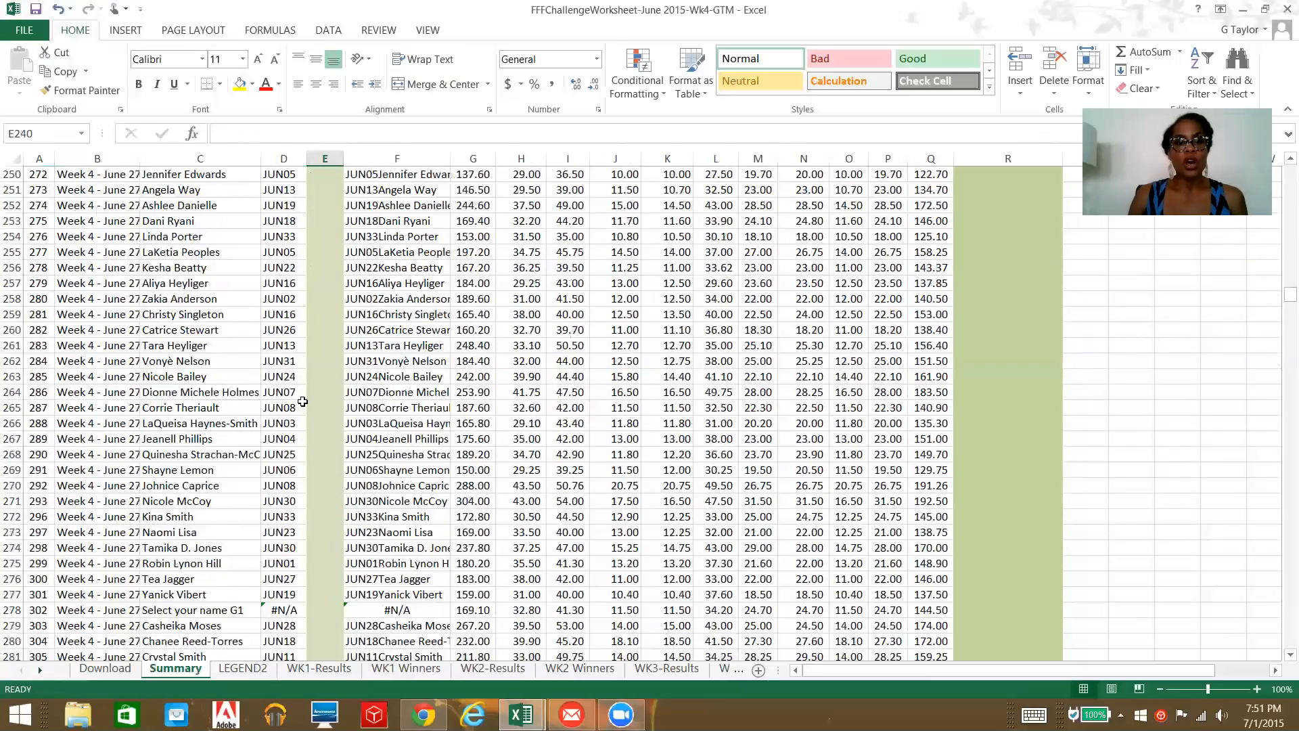
type("WK3")
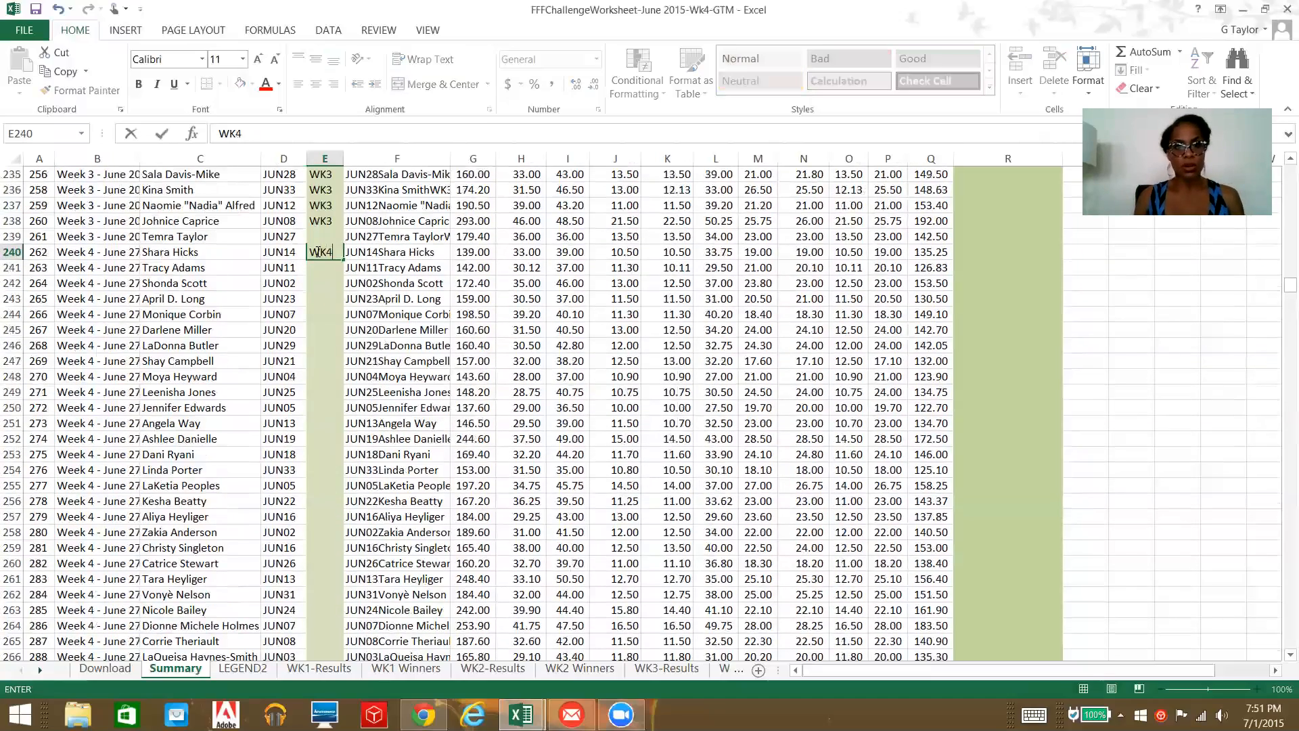
left_click(324, 271)
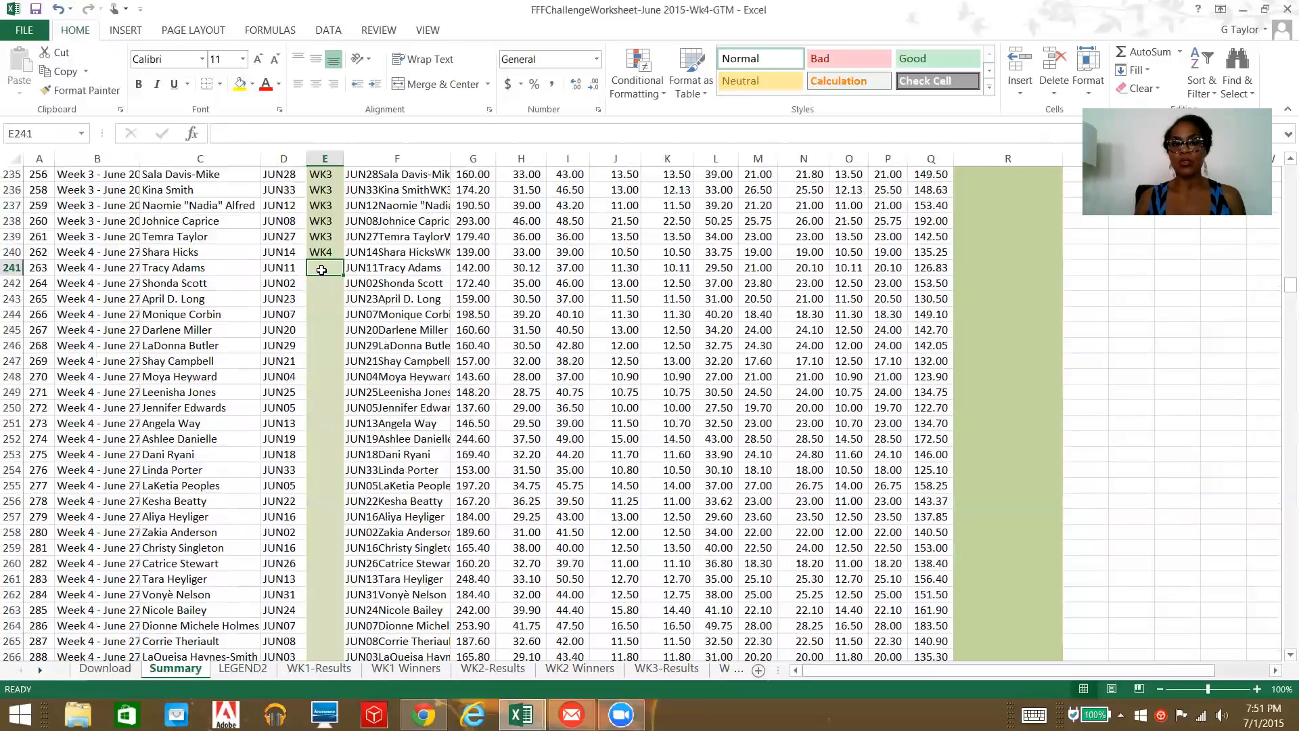
Copy the WK4 code from E240 into column E of the remaining Week 4 entries, starting at E241.
left_click(322, 249)
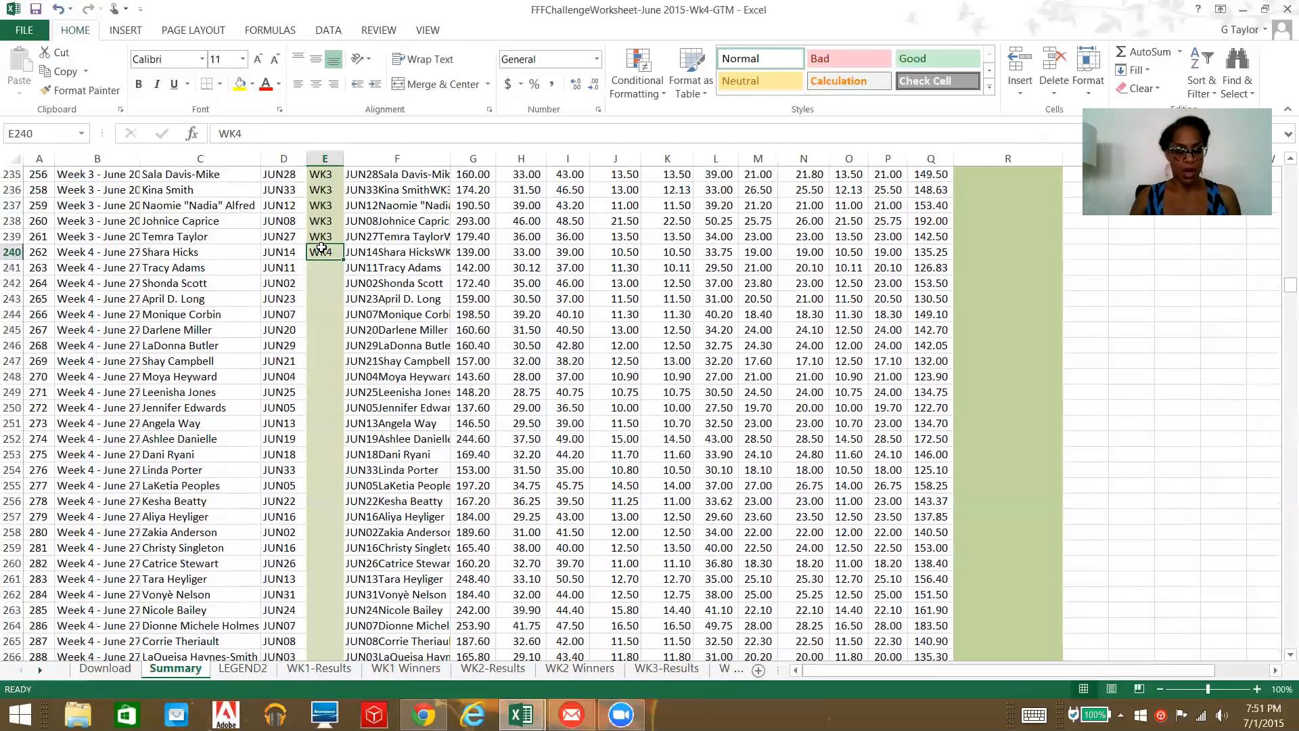
key("ctrl+c")
left_click_drag(322, 268, 318, 613)
key("ctrl+v")
scroll(318, 614, "up", 9)
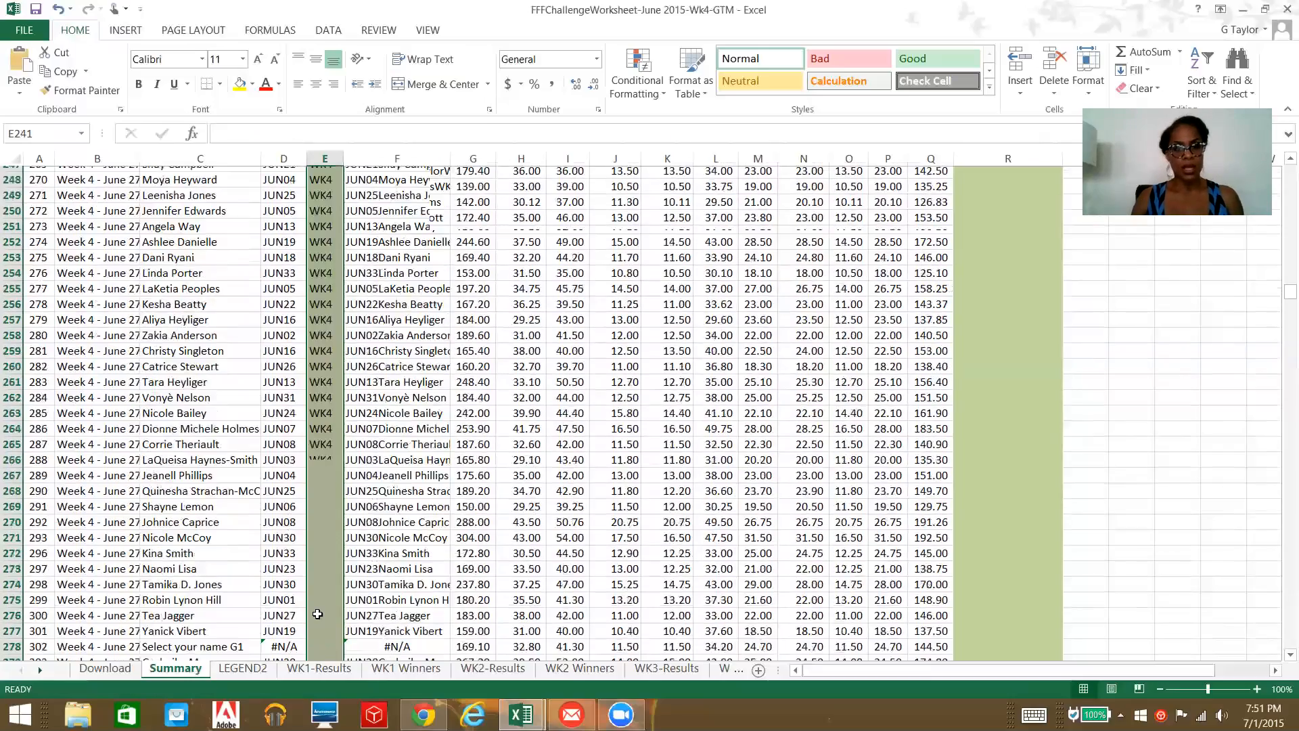
Check the Week 4 rows on the Summary sheet down to row 286 for lookup errors, tracing the one in row 278 to its name cell.
scroll(317, 612, "down", 7)
scroll(318, 611, "down", 4)
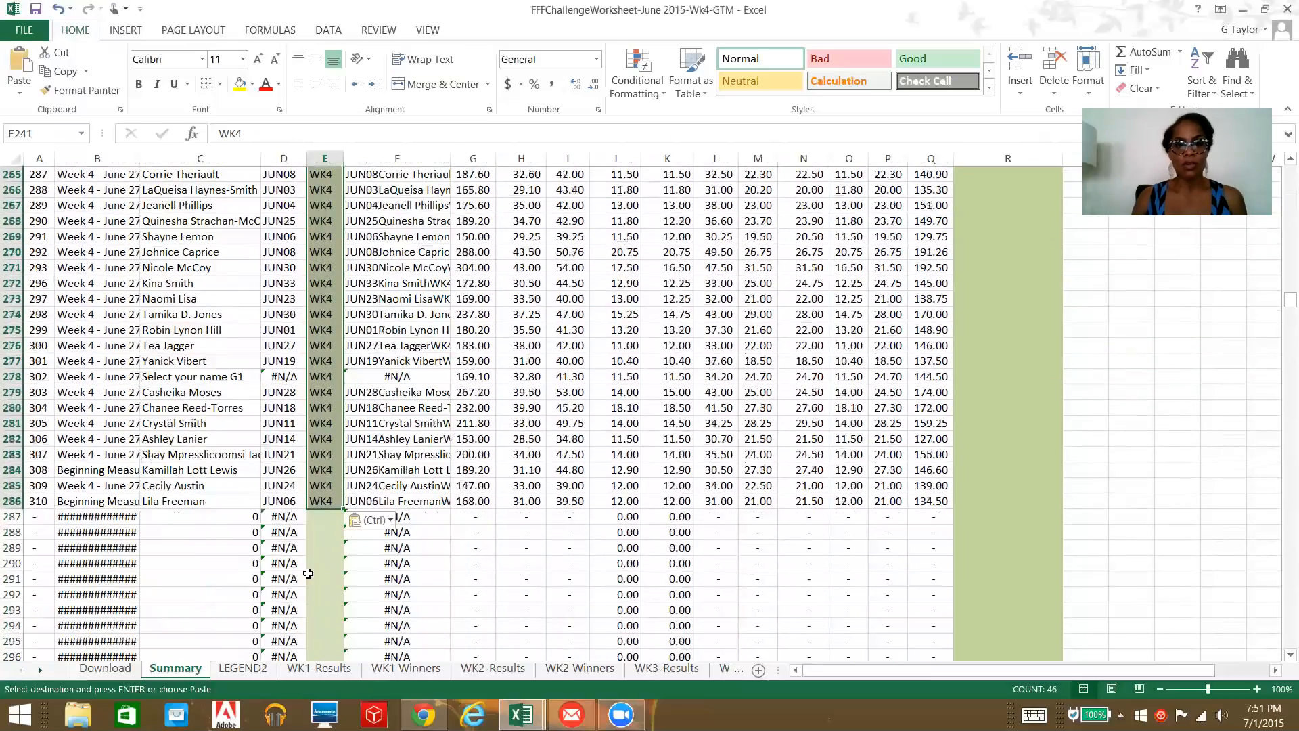
left_click(280, 396)
scroll(368, 425, "up", 2)
scroll(367, 425, "up", 11)
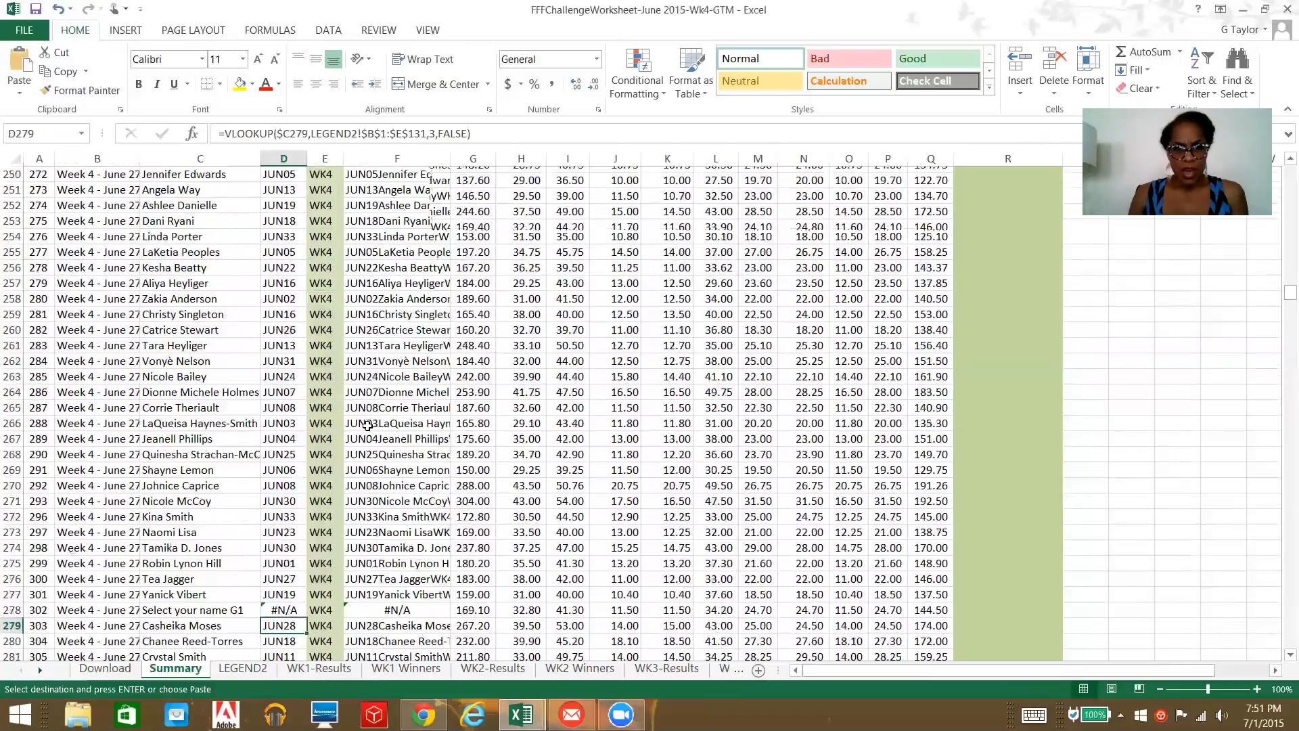
scroll(369, 422, "down", 11)
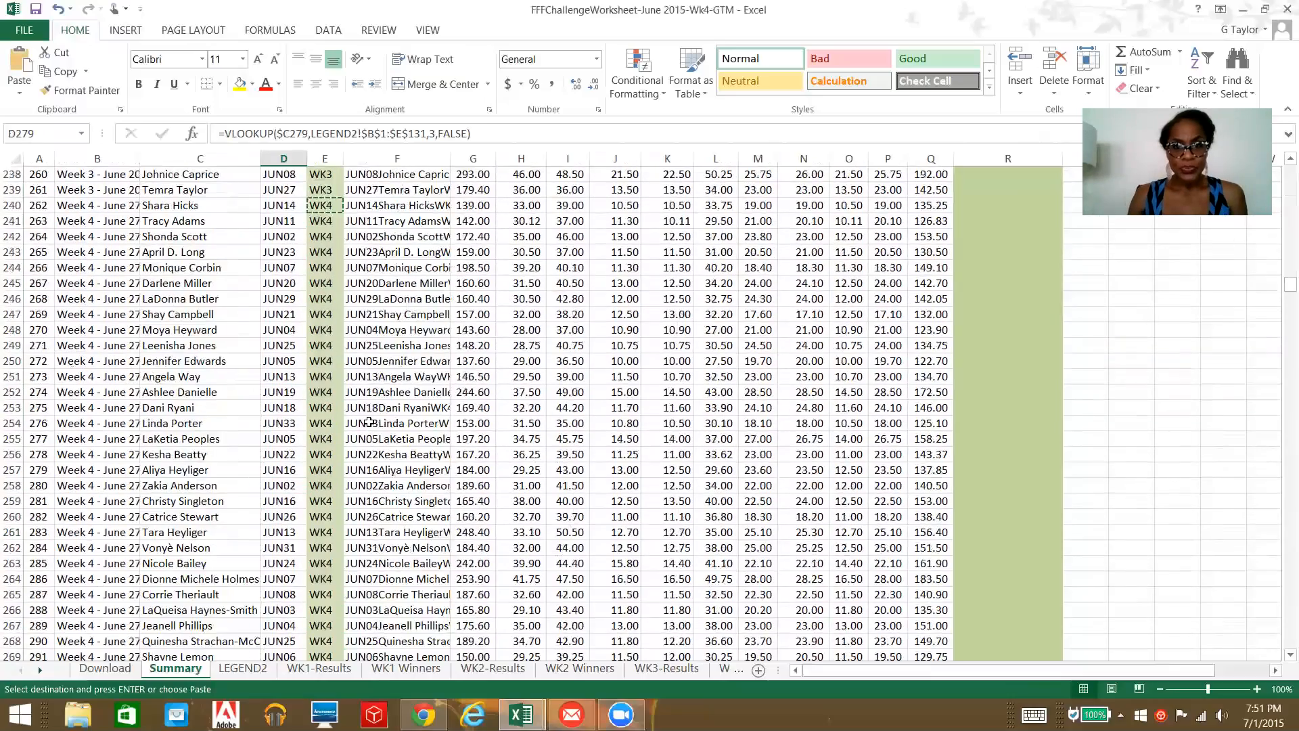
scroll(392, 475, "down", 1)
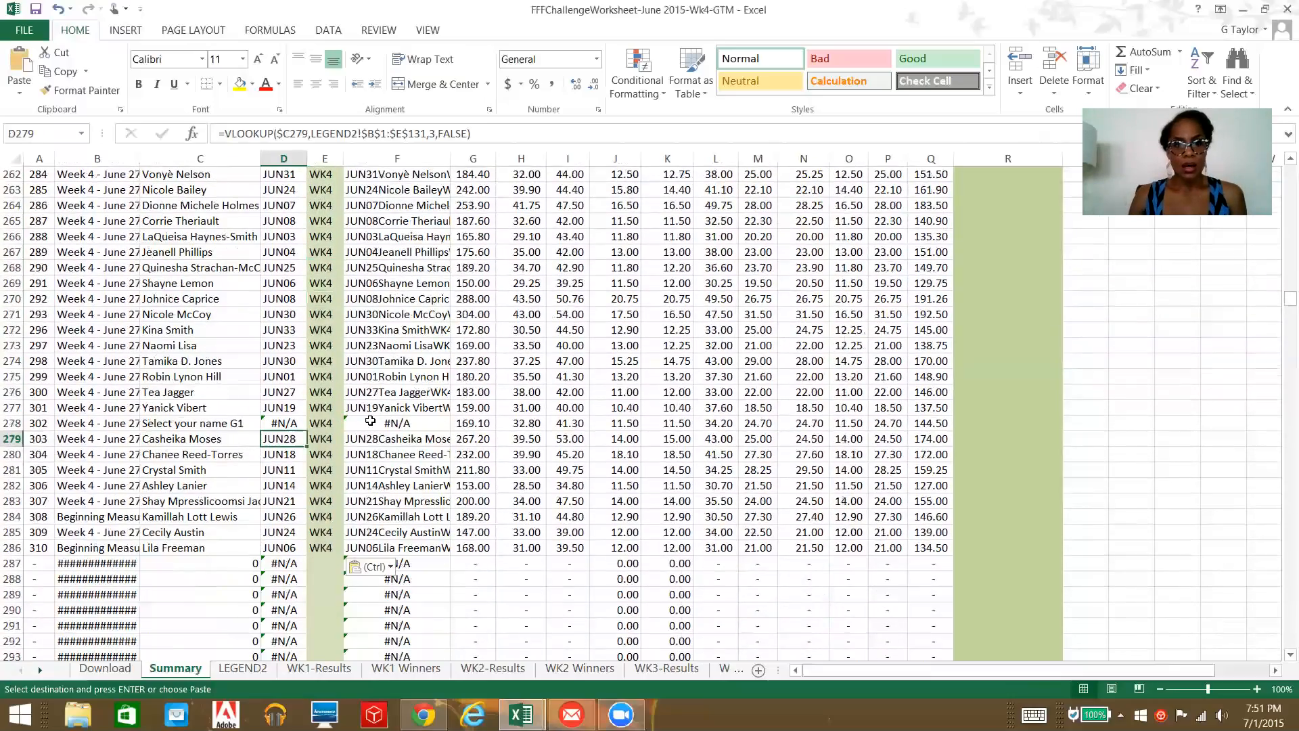
left_click(374, 423)
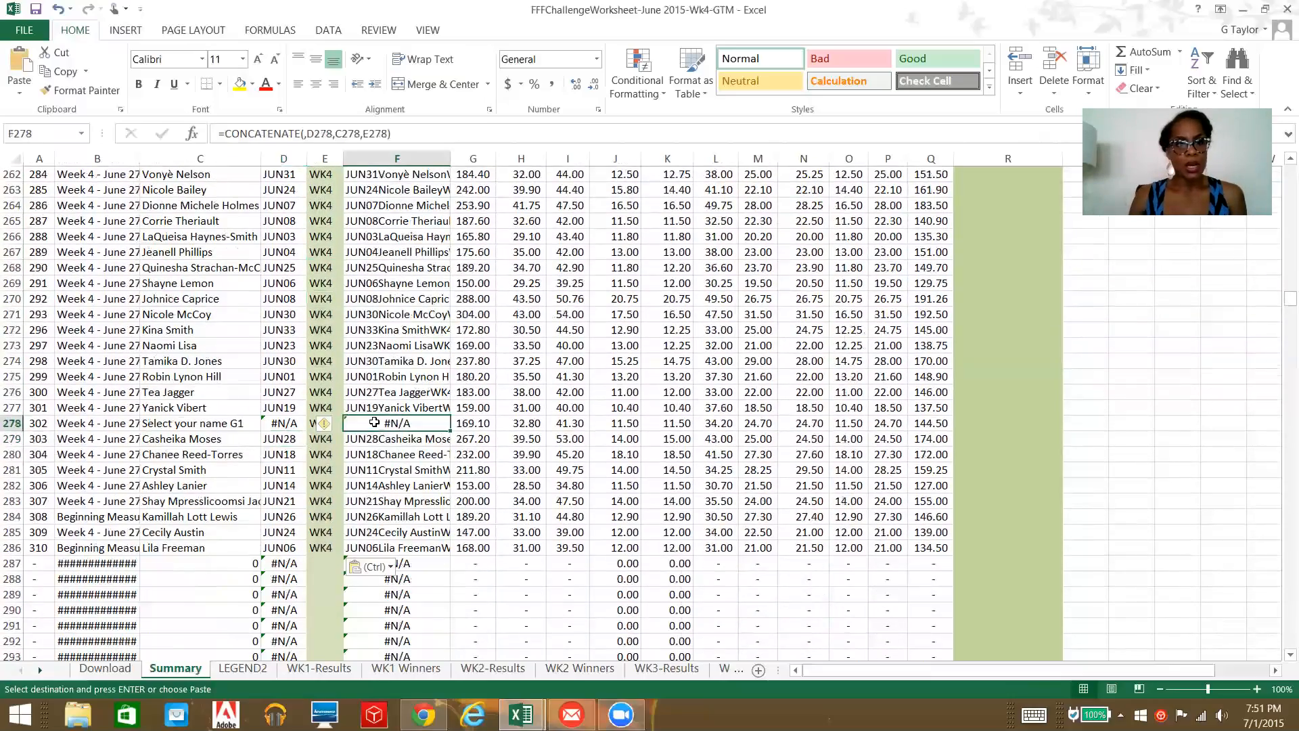
left_click(196, 423)
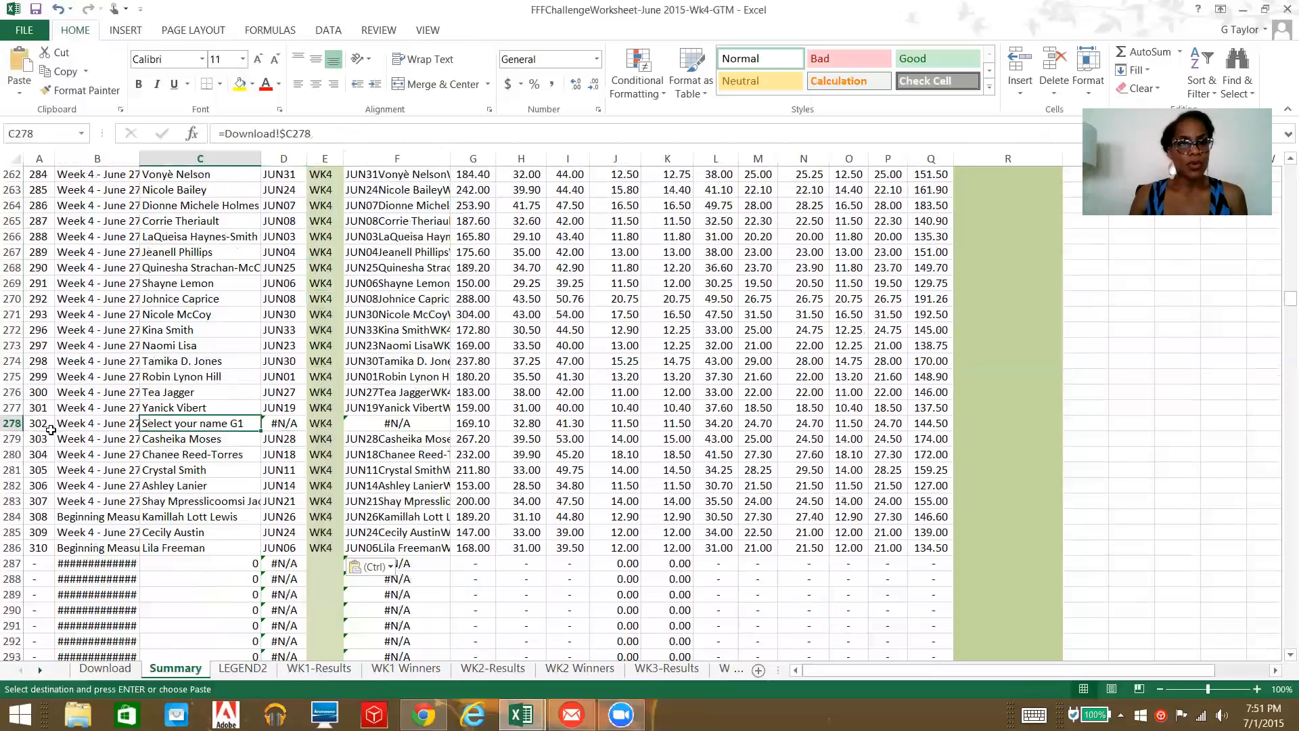
On the Download sheet, replace the name placeholder in C278 with the participant's name from D278 and check the entry on the Summary sheet.
left_click(105, 668)
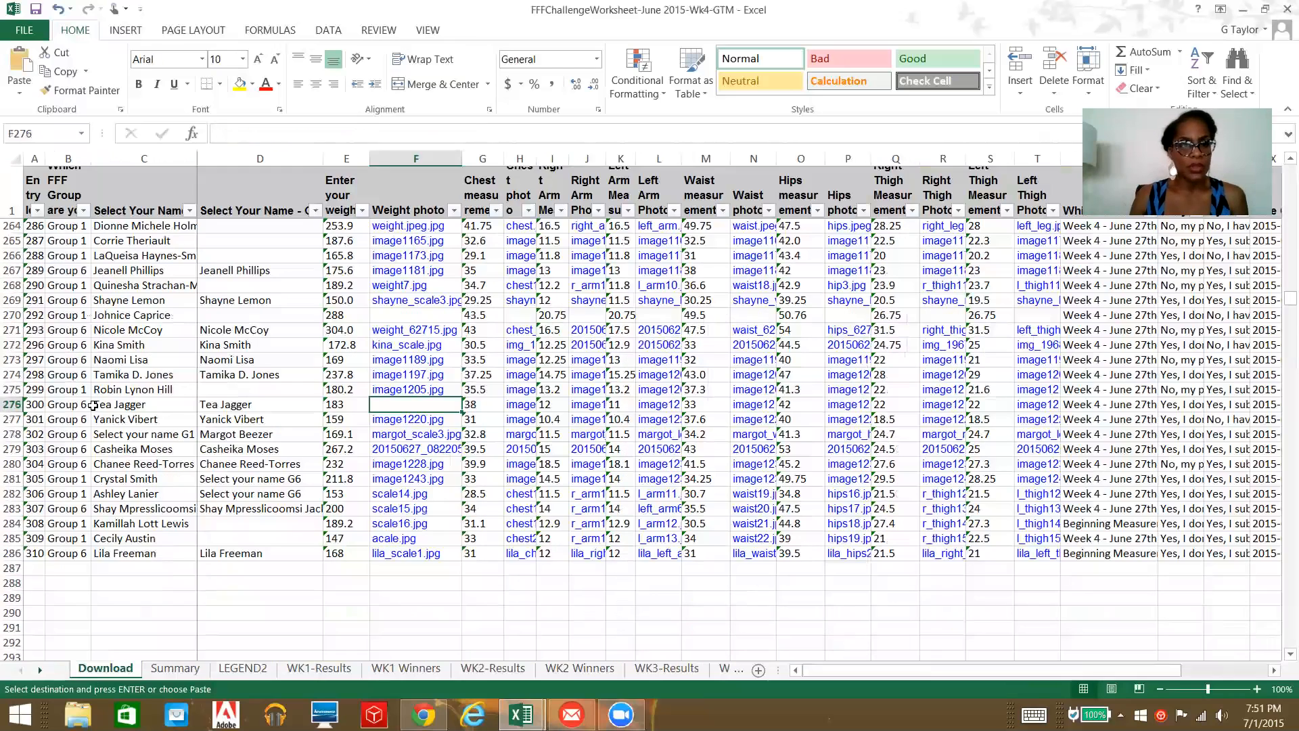
left_click(223, 434)
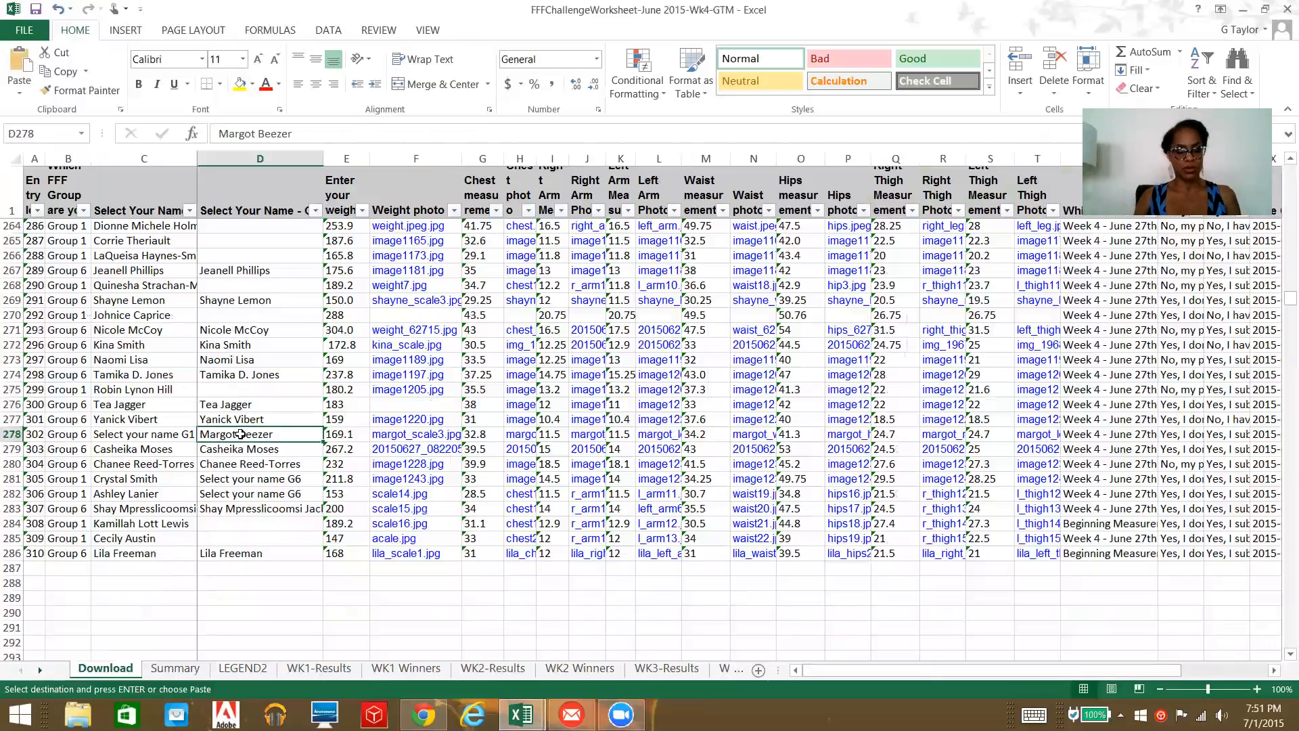
key("Left")
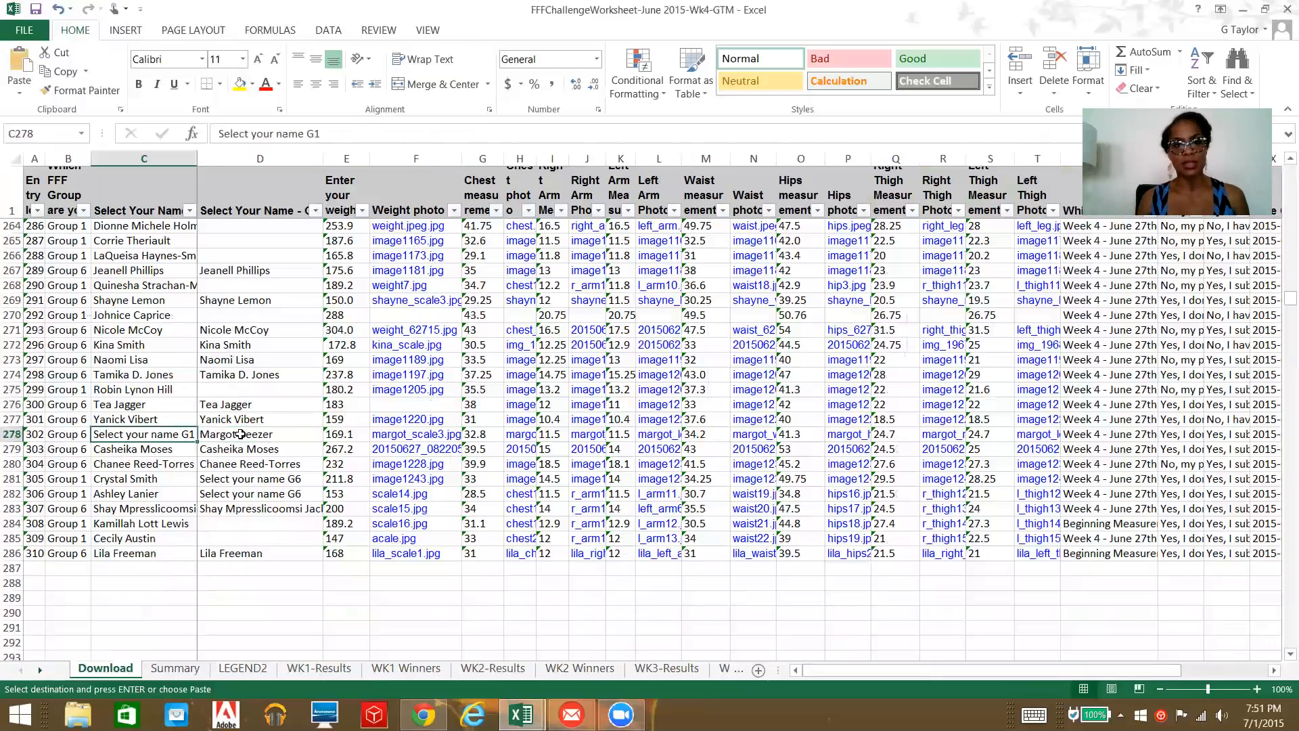
left_click(241, 434)
left_click(135, 434)
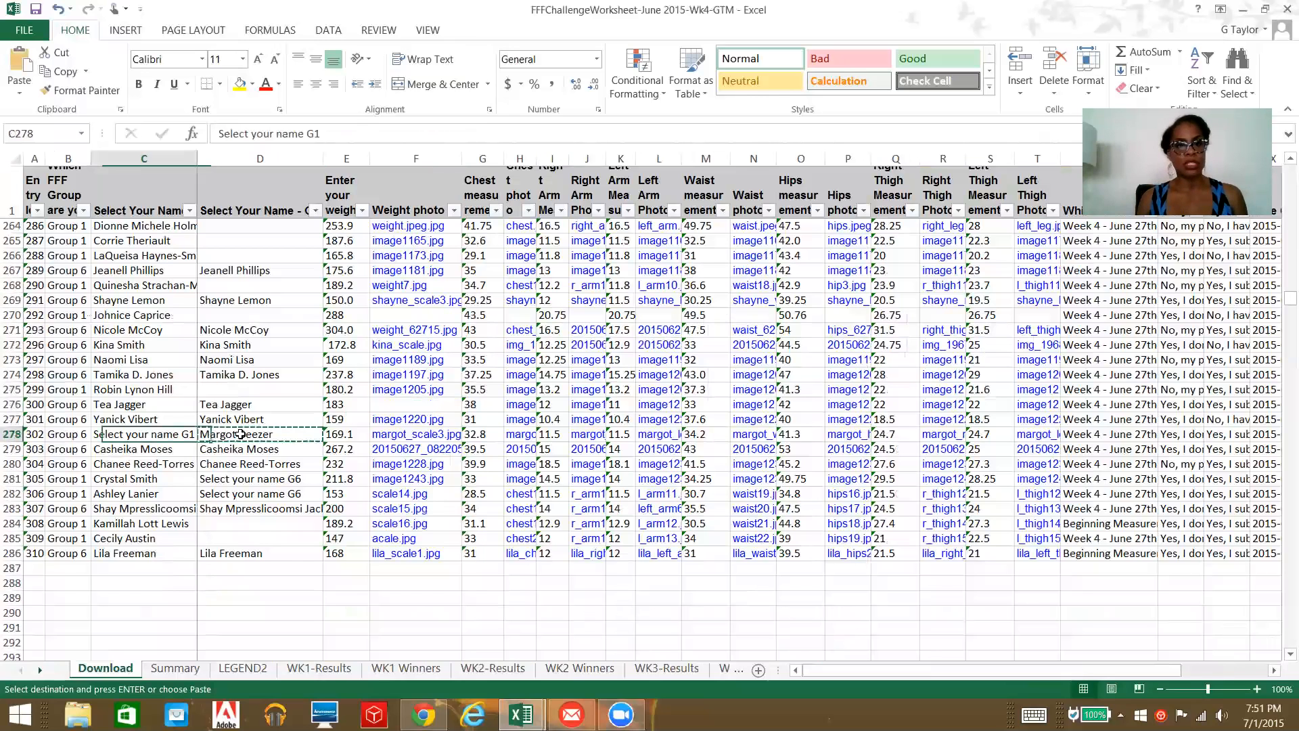
key("Return")
left_click(194, 671)
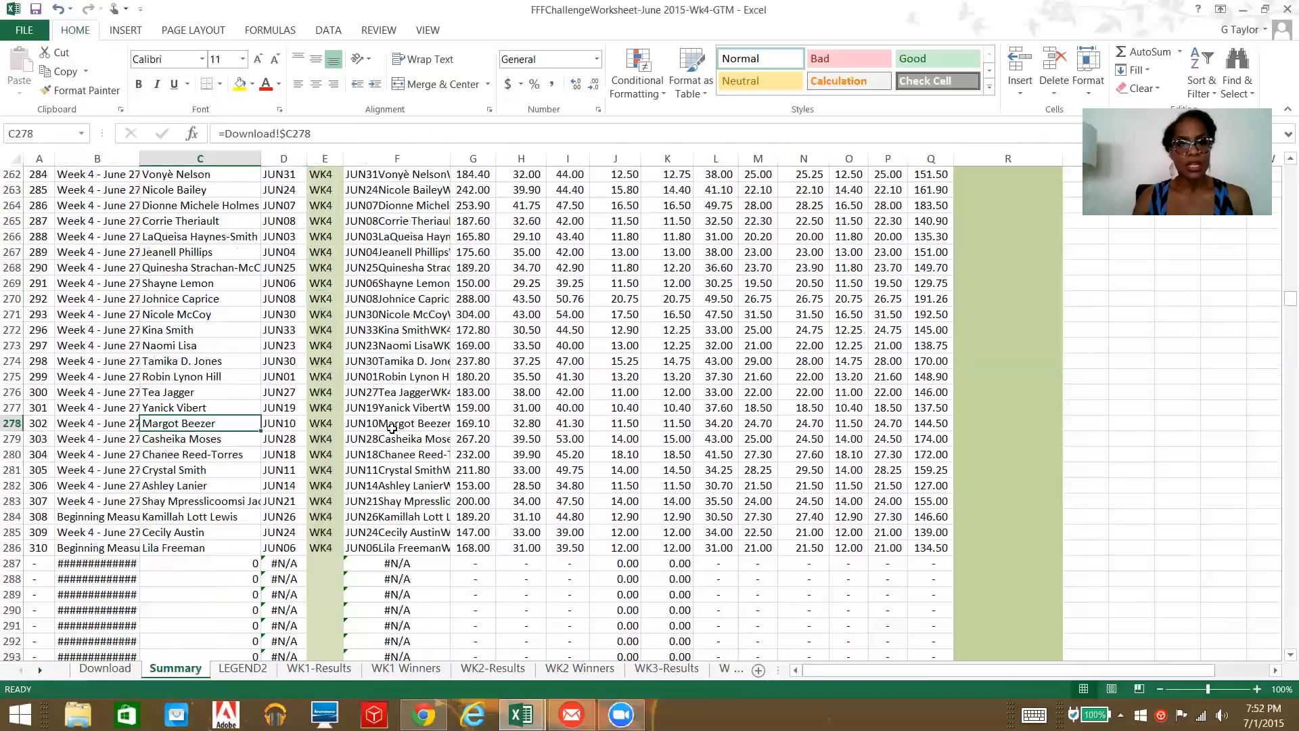
left_click(378, 436)
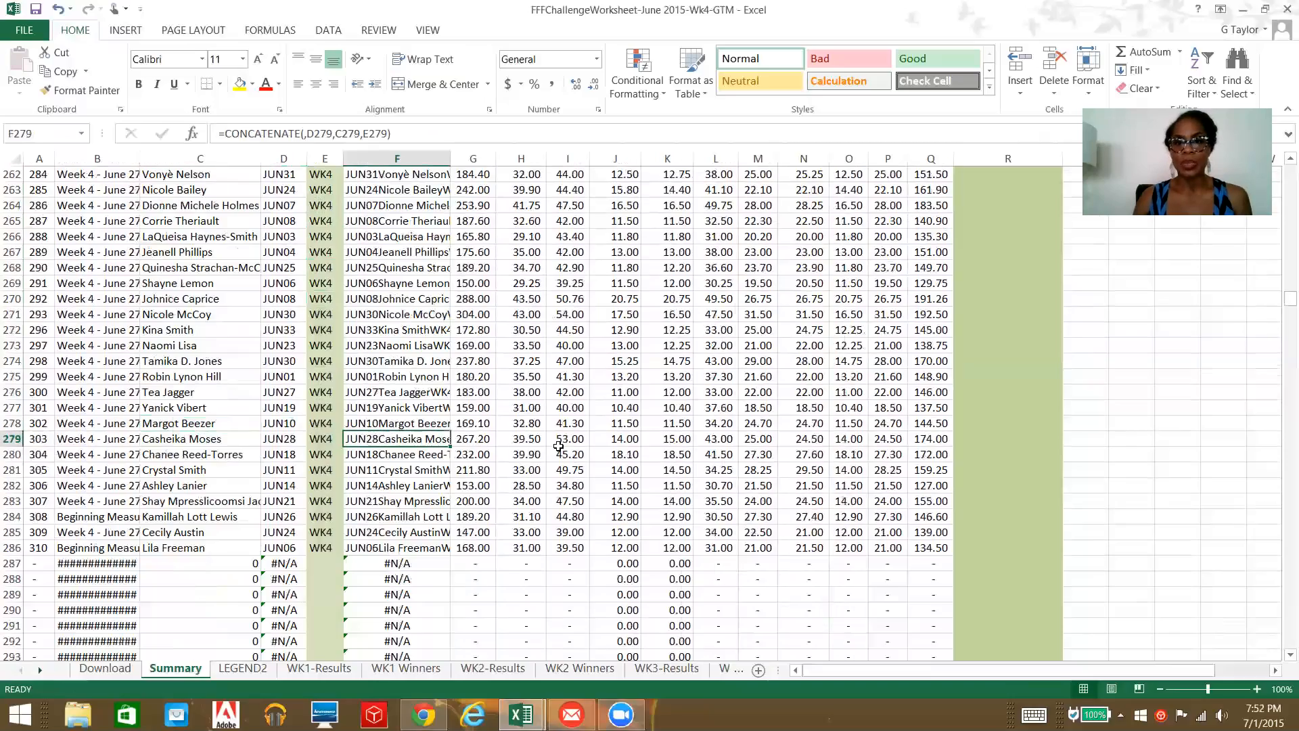
Review the Summary sheet from the header row down to the last entry, examining the arm, thigh and total inches columns.
scroll(559, 447, "up", 2)
scroll(558, 447, "up", 20)
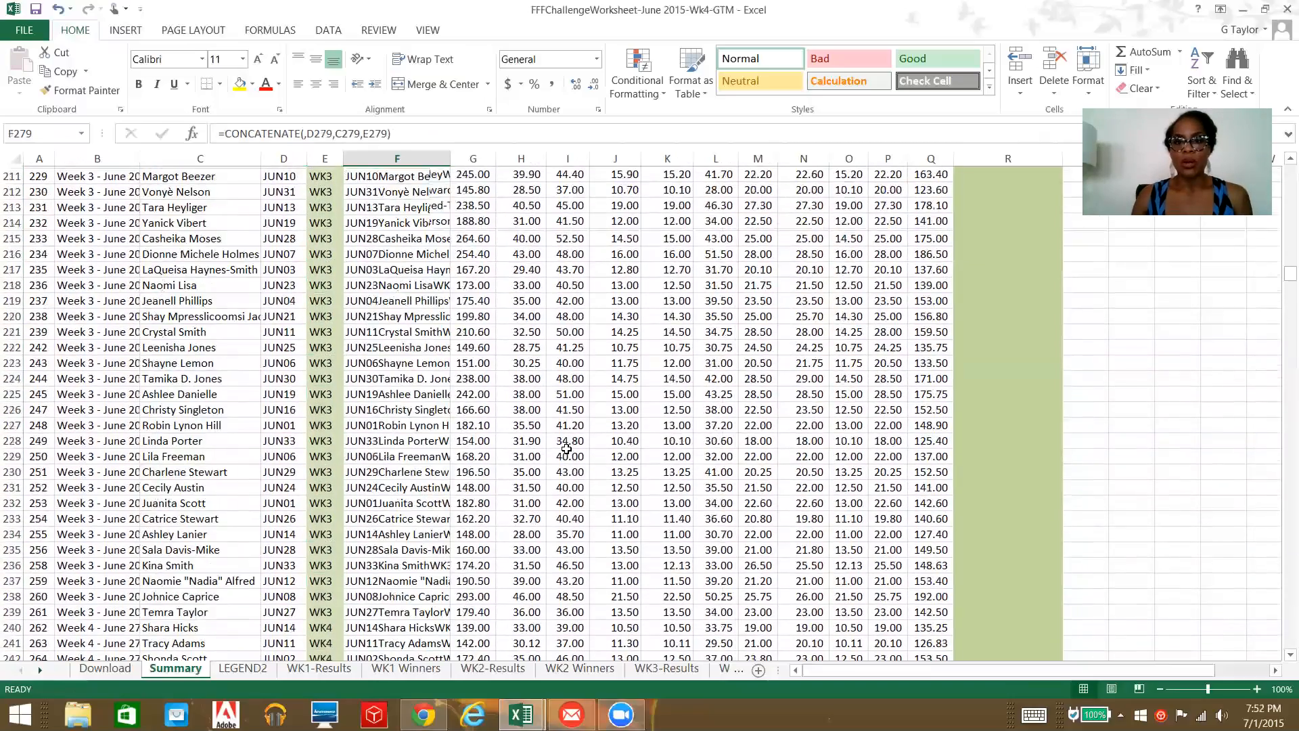
scroll(566, 449, "up", 20)
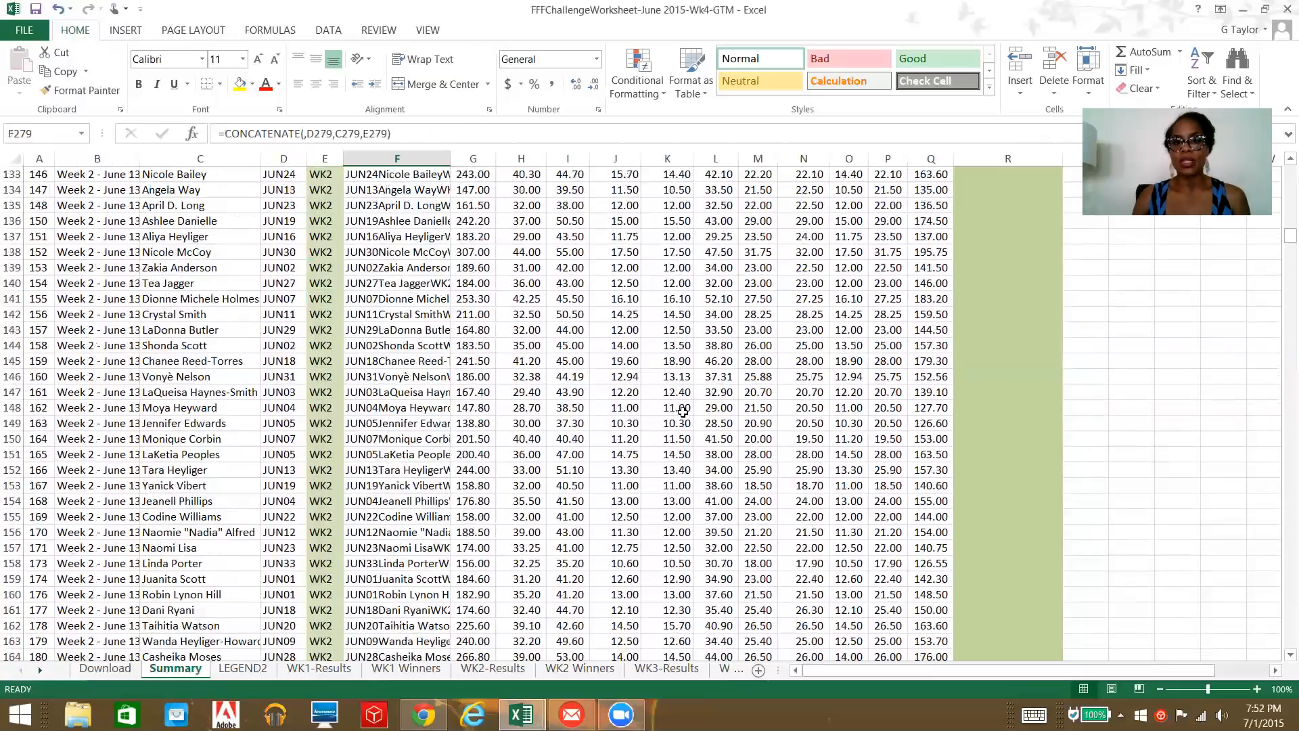
scroll(668, 409, "up", 20)
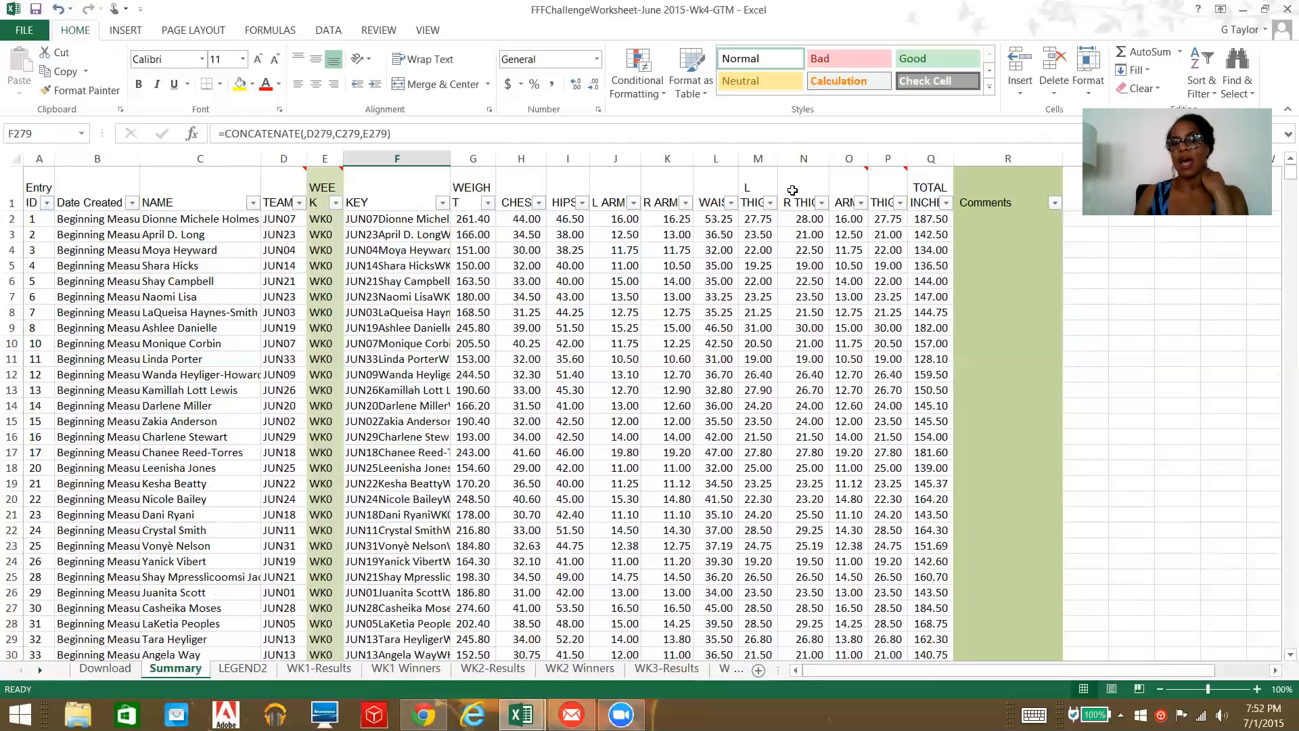
mouse_move(849, 180)
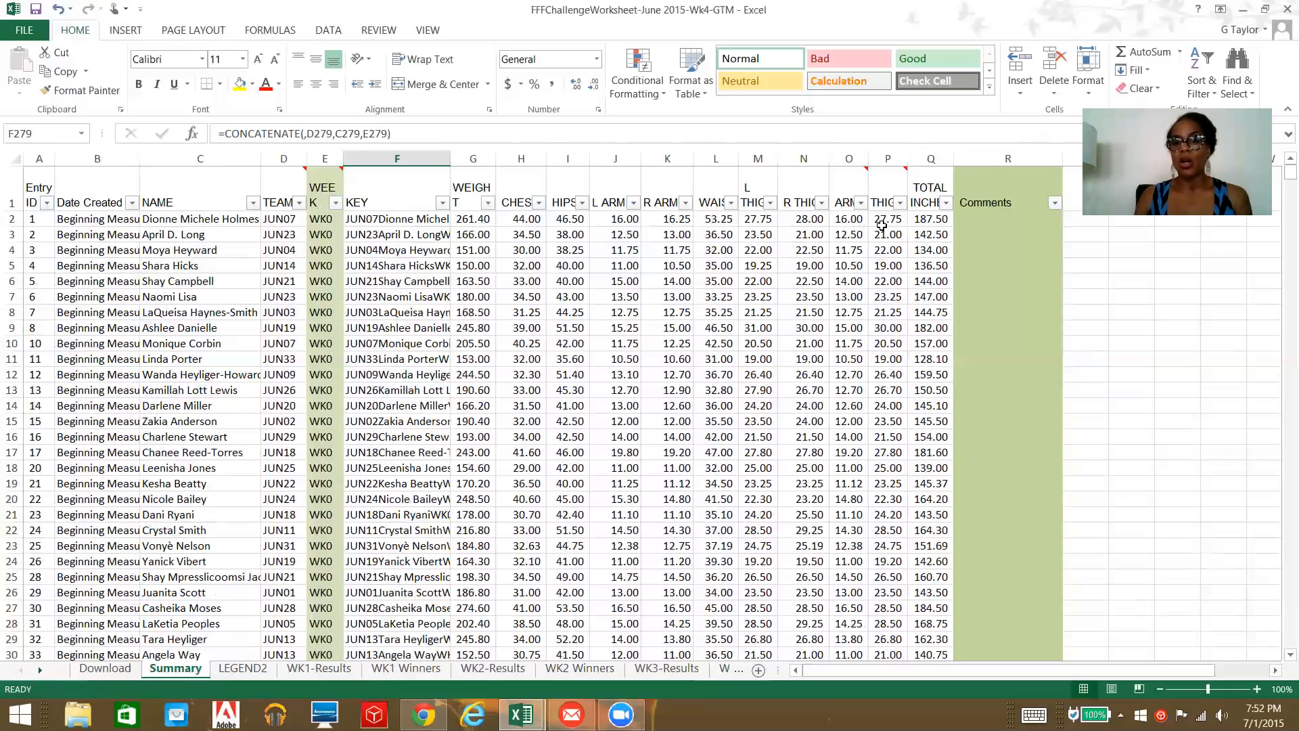
scroll(883, 460, "down", 1)
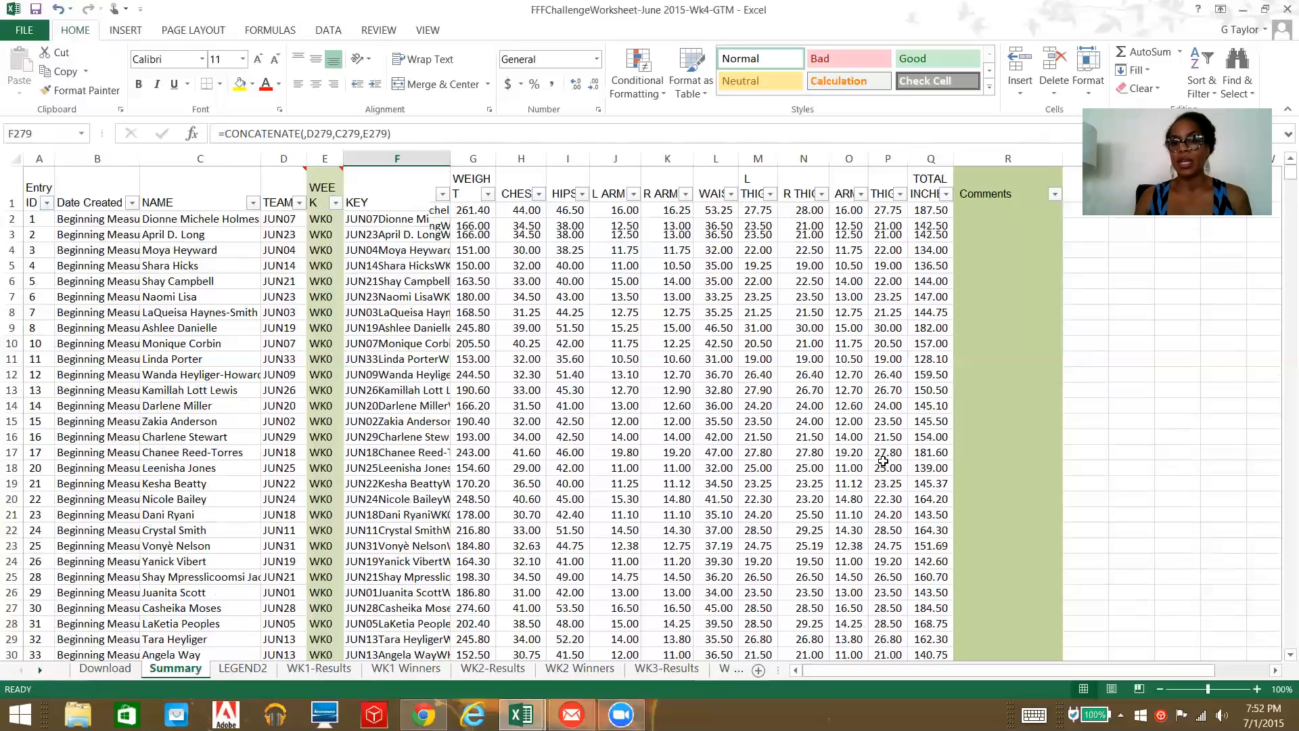
scroll(883, 462, "down", 4)
scroll(887, 457, "up", 5)
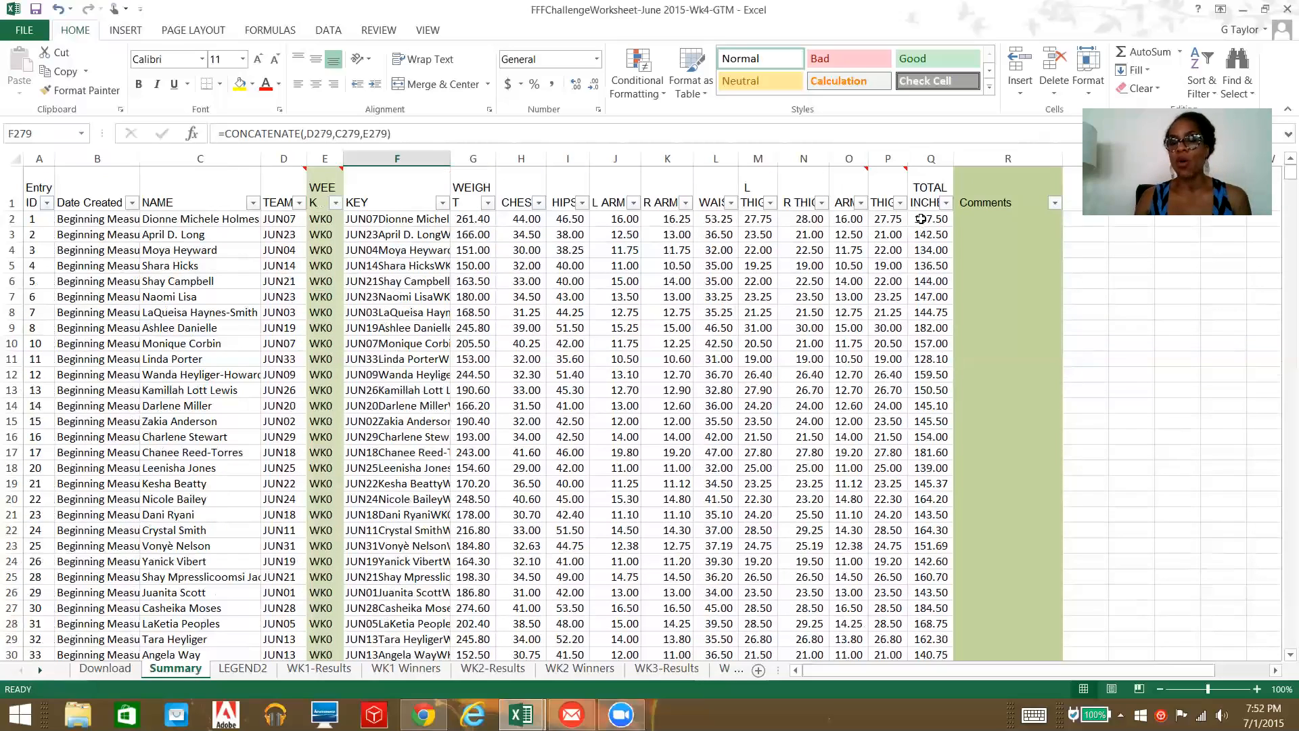
scroll(790, 619, "down", 20)
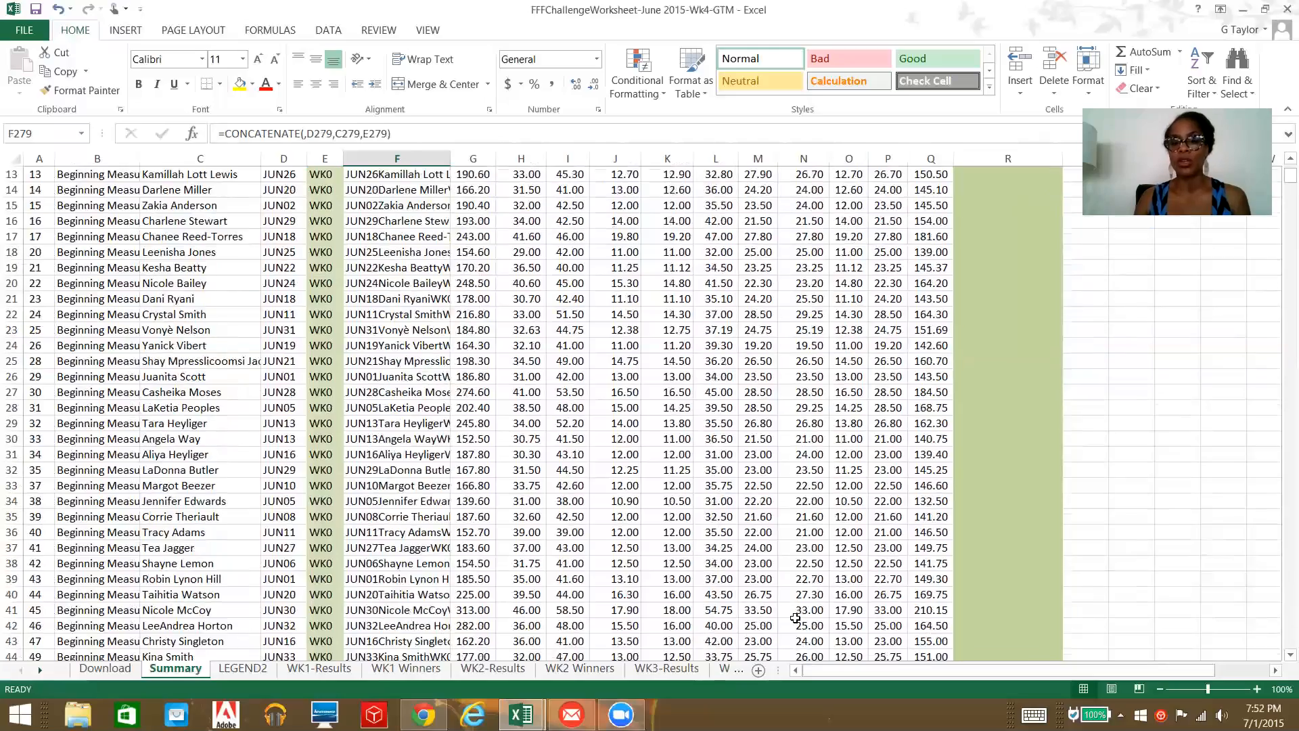
scroll(786, 622, "down", 20)
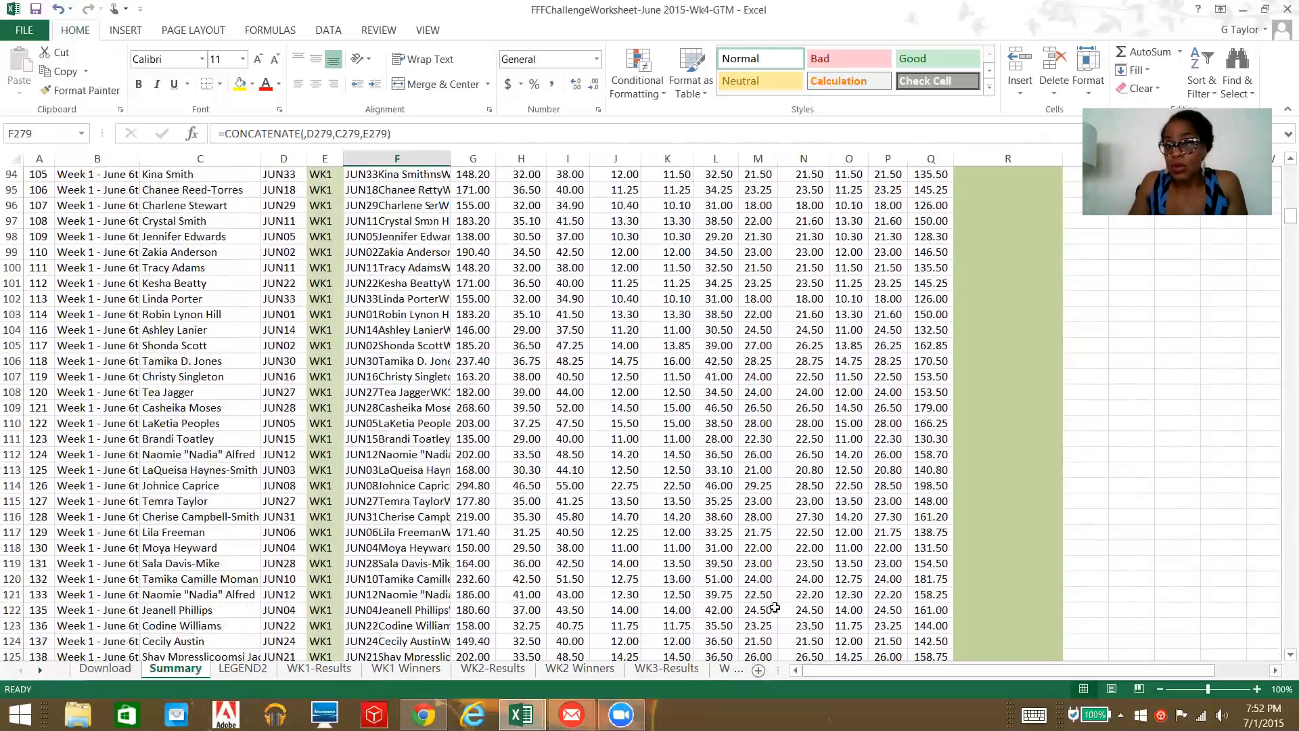
scroll(775, 607, "down", 20)
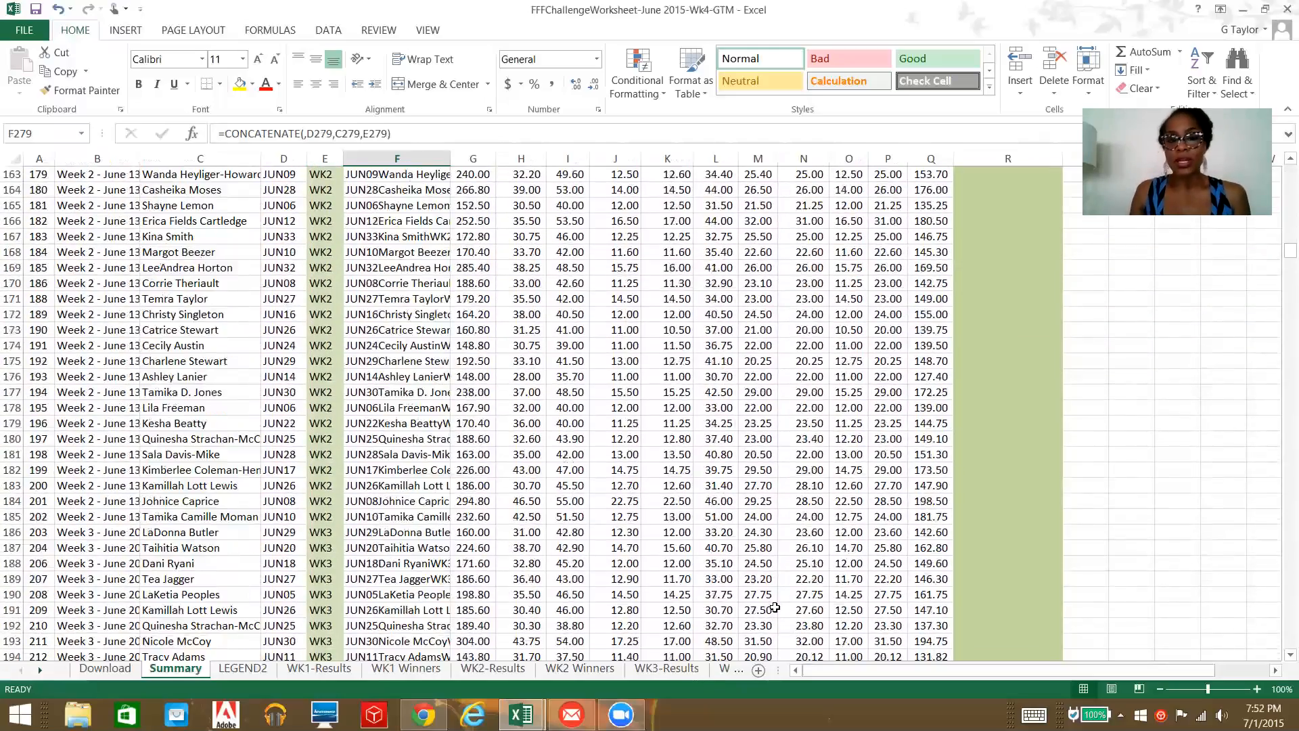
scroll(772, 607, "down", 15)
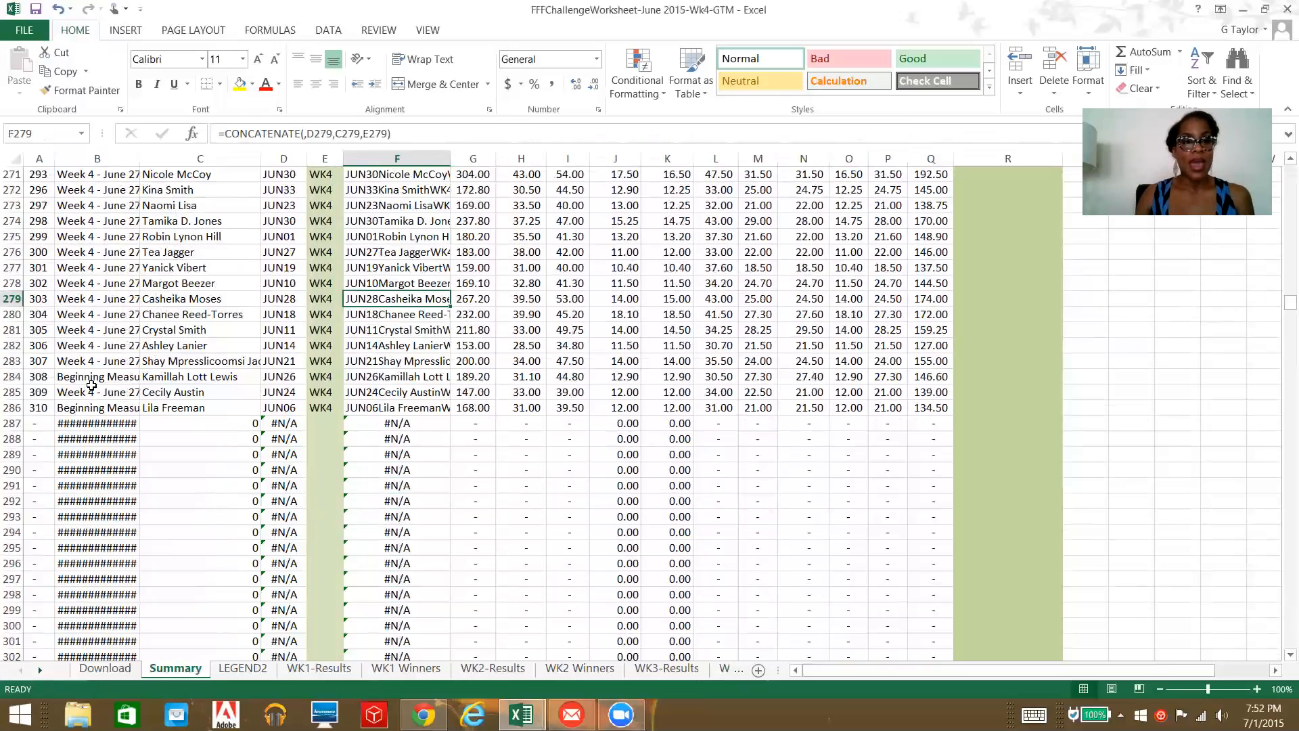
Try to copy the Week 4 - June 27 label from B283 into B284 and B286 on the Summary sheet.
left_click(95, 364)
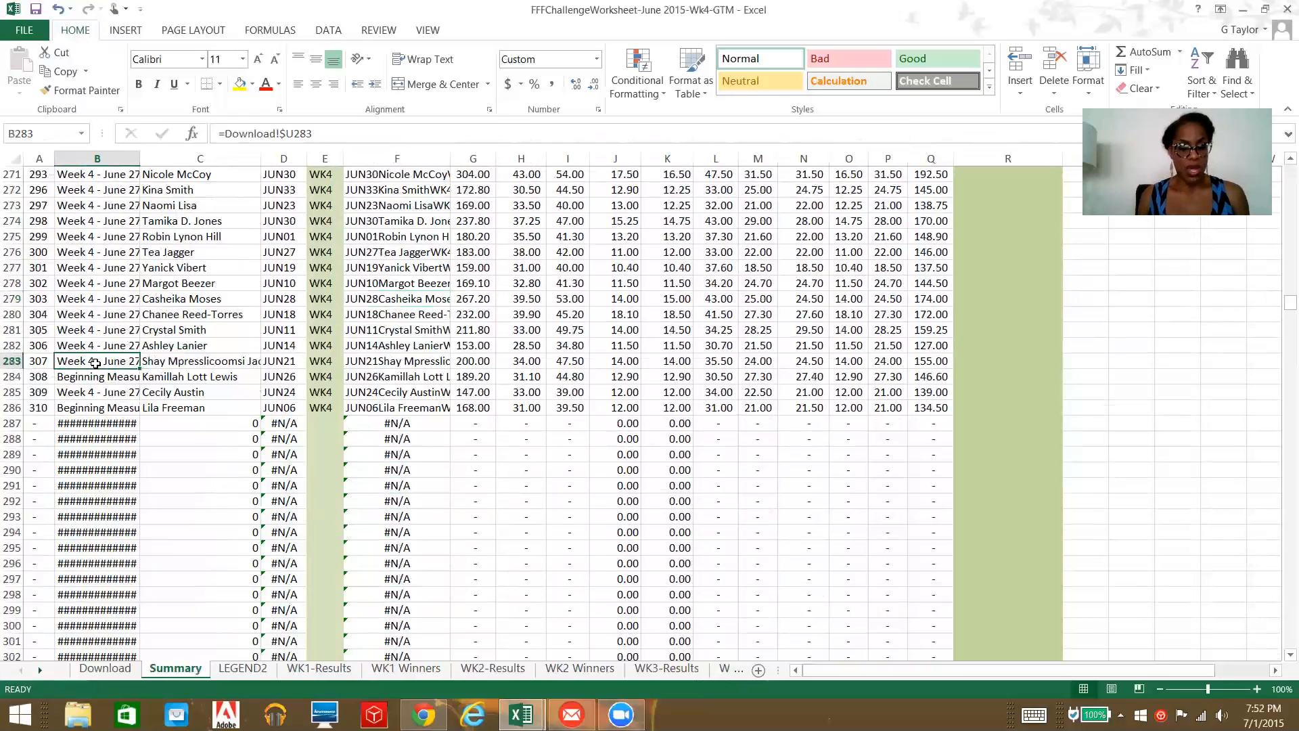
key("ctrl+c")
key("Down")
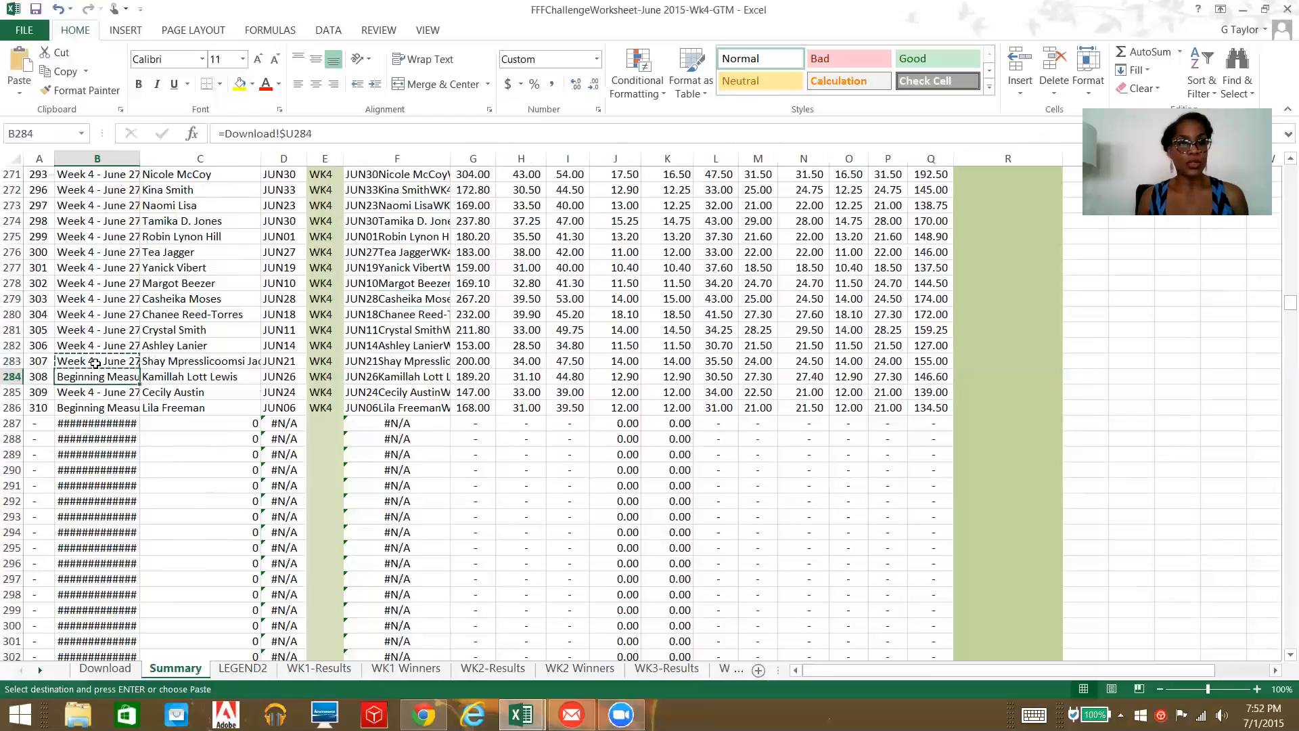
key("ctrl")
key("Escape")
key("Up")
key("Up")
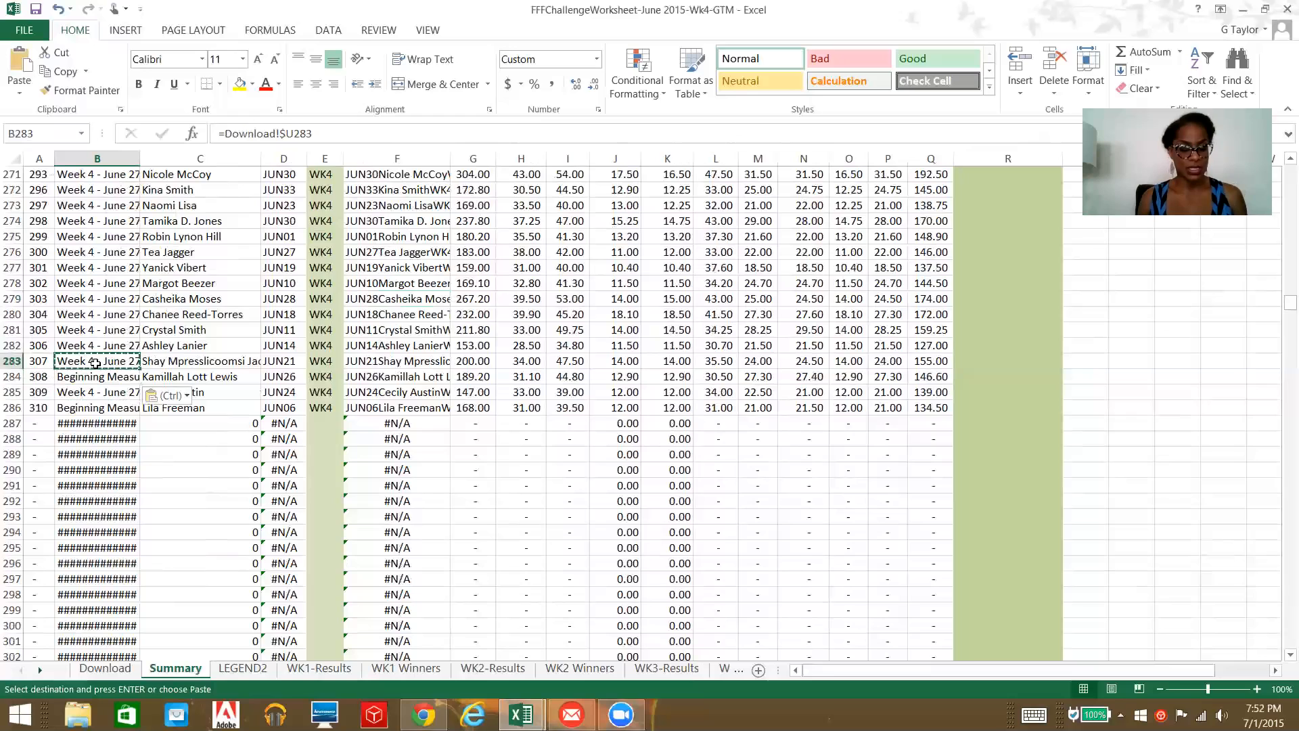
key("Down")
key("ctrl+v")
key("Down")
key("Down")
key("ctrl+v")
key("Escape")
key("Up")
key("Up")
key("Up")
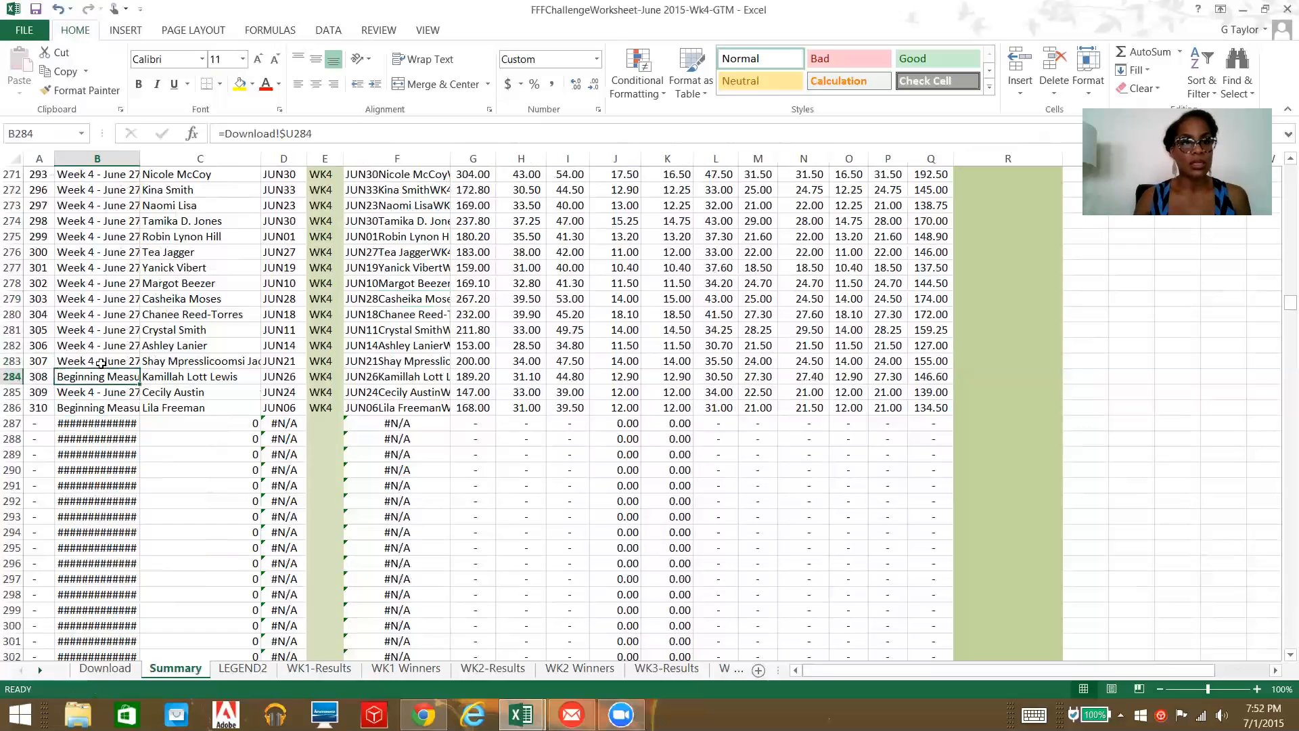
On the Download sheet, copy the Week 4 - June 27th label from U285 into U286 and U284, for entries 310 and 308.
left_click(105, 668)
left_click(159, 552)
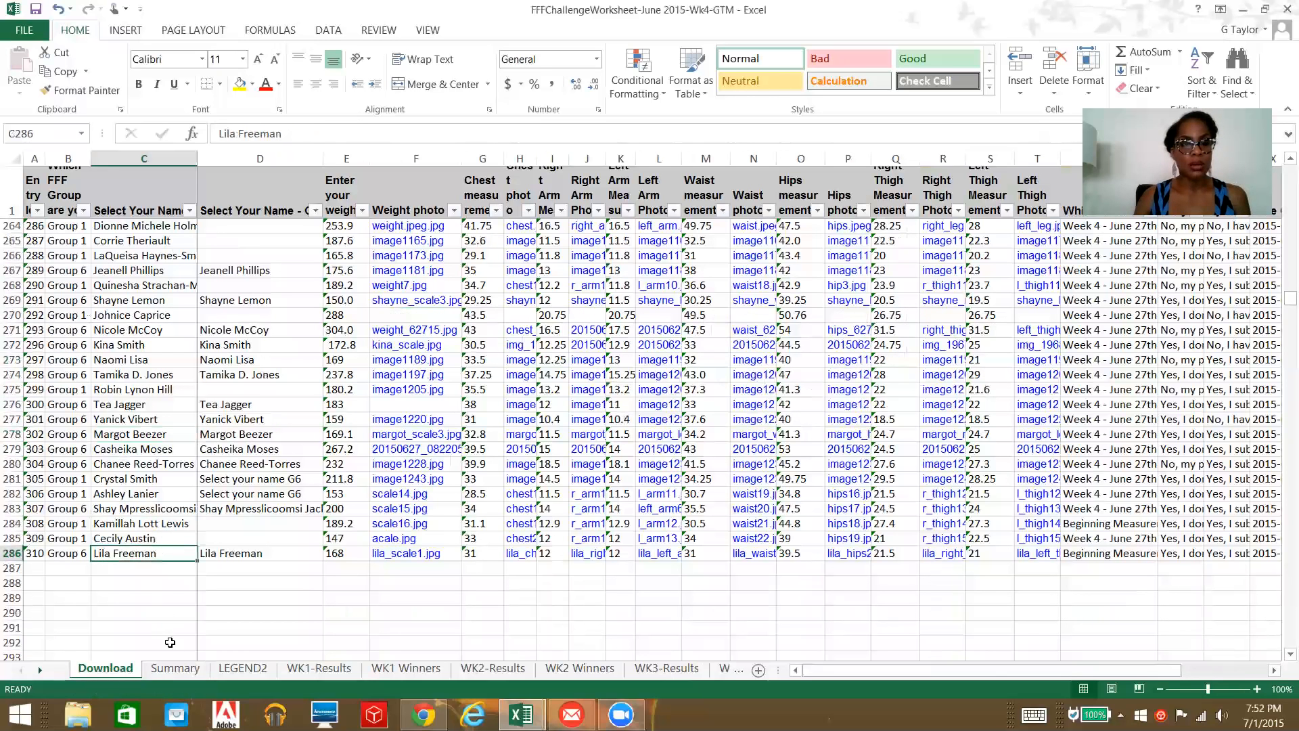
left_click(175, 668)
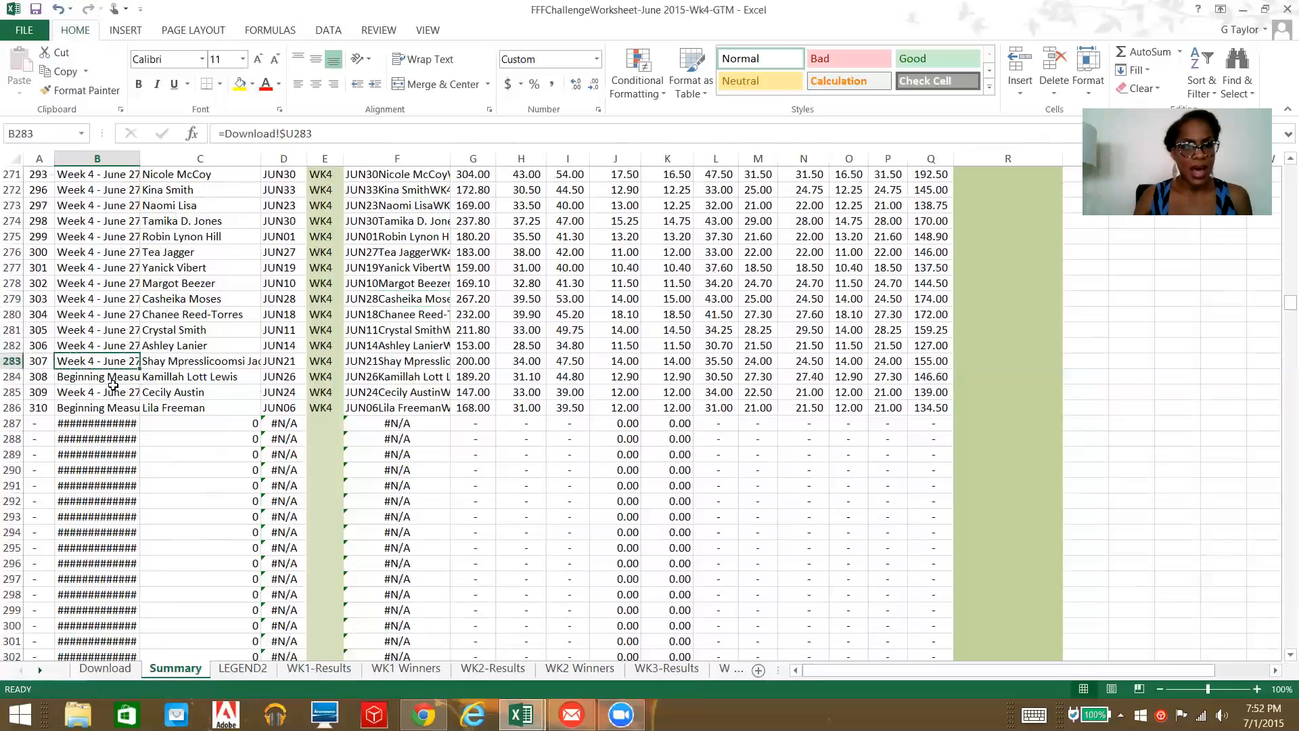
scroll(129, 391, "up", 3)
left_click(104, 667)
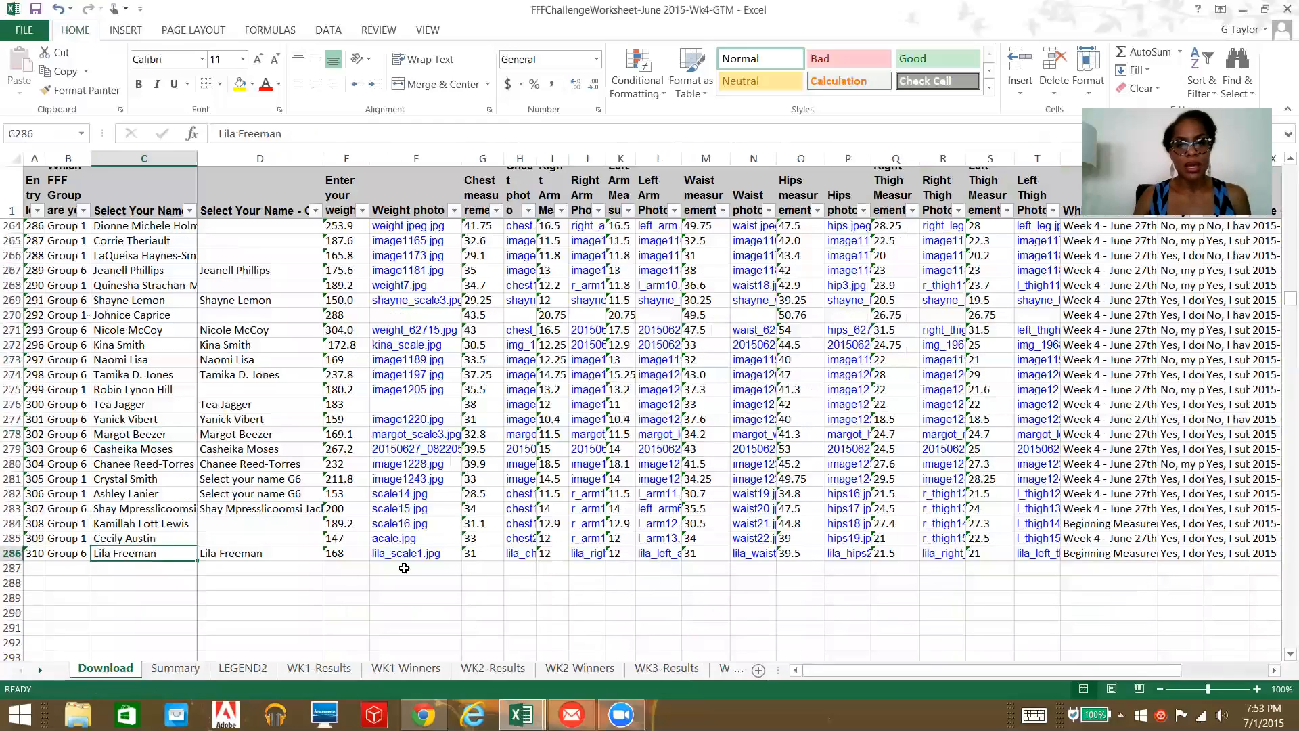
key("Right")
key("Right")
key("Right")
key("Right")
key("Right")
key("Right")
key("Right")
key("Right")
key("Right")
key("Right")
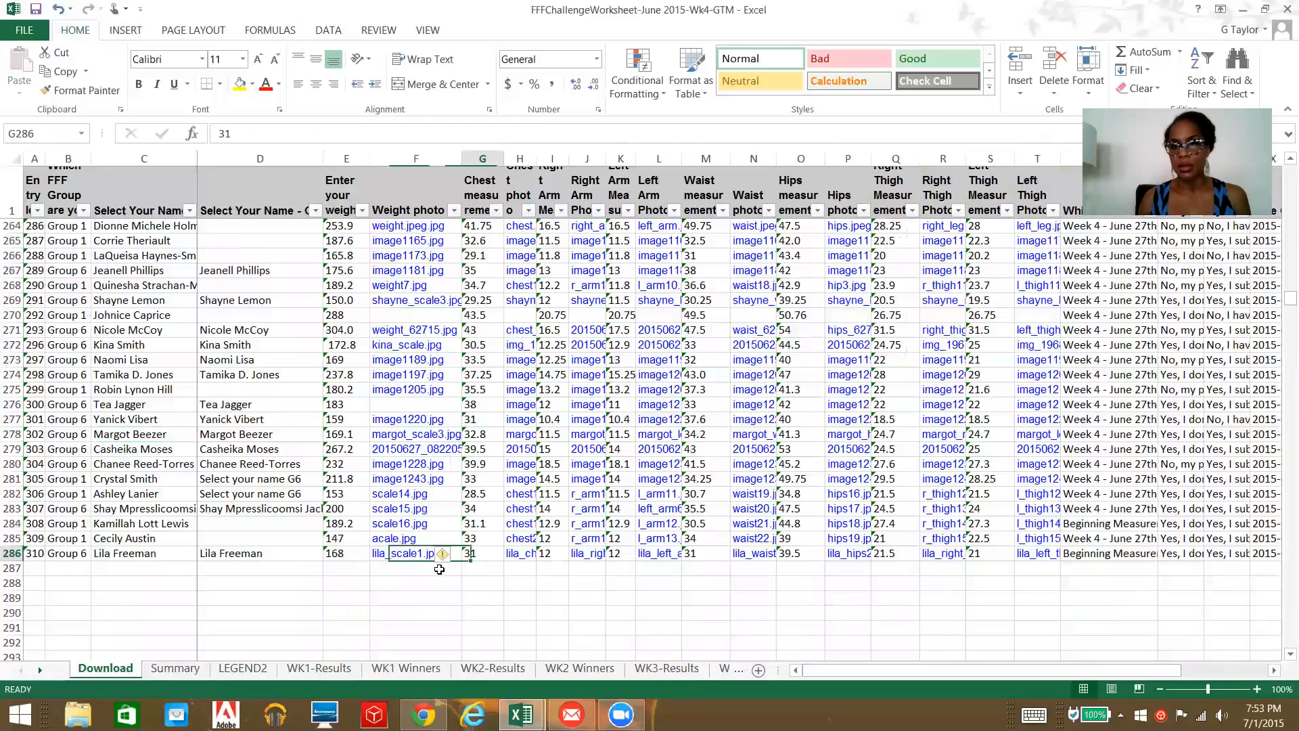
key("Right")
key("Right")
key("Right")
key("Right")
key("Right")
key("Right")
key("Right")
key("Right")
key("Right")
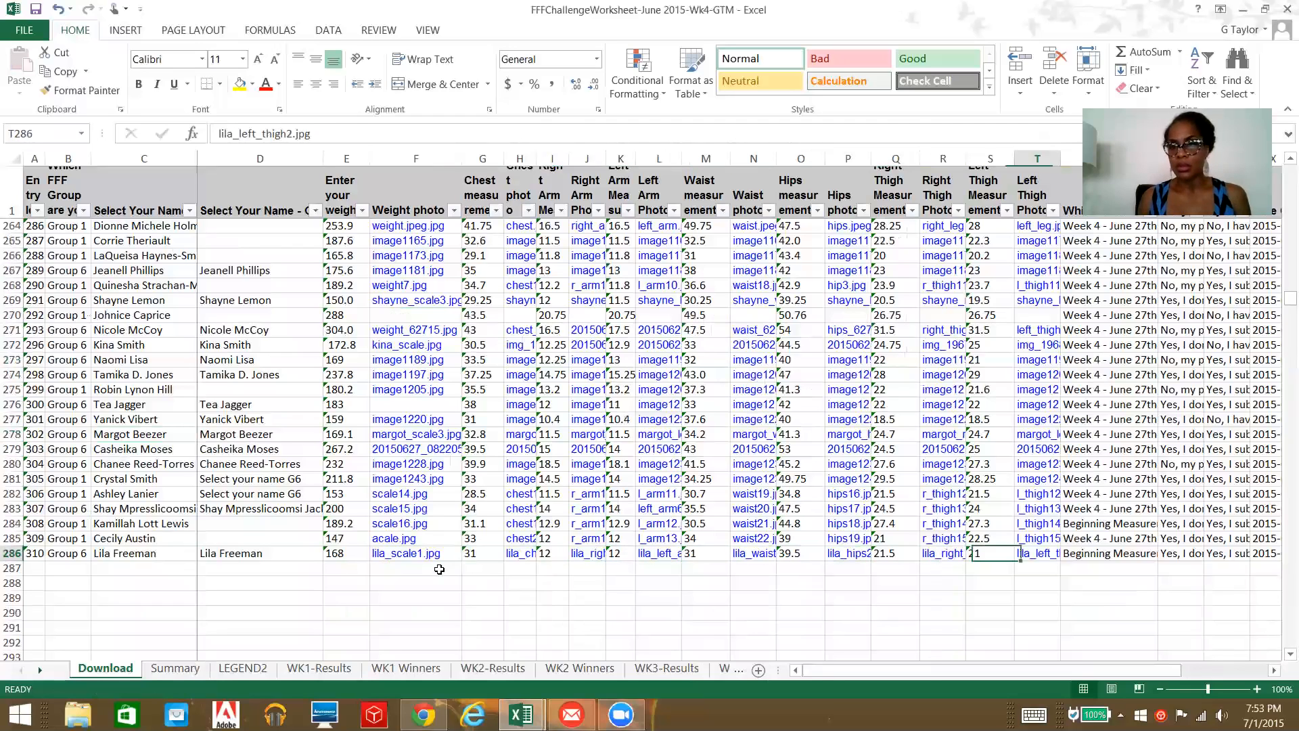
key("Left")
key("Up")
key("ctrl+c")
key("Down")
key("ctrl+v")
key("Up")
key("Up")
key("ctrl+v")
key("Escape")
Check the week labels of the last entries, rows 284 to 286, on the Summary sheet.
left_click(174, 668)
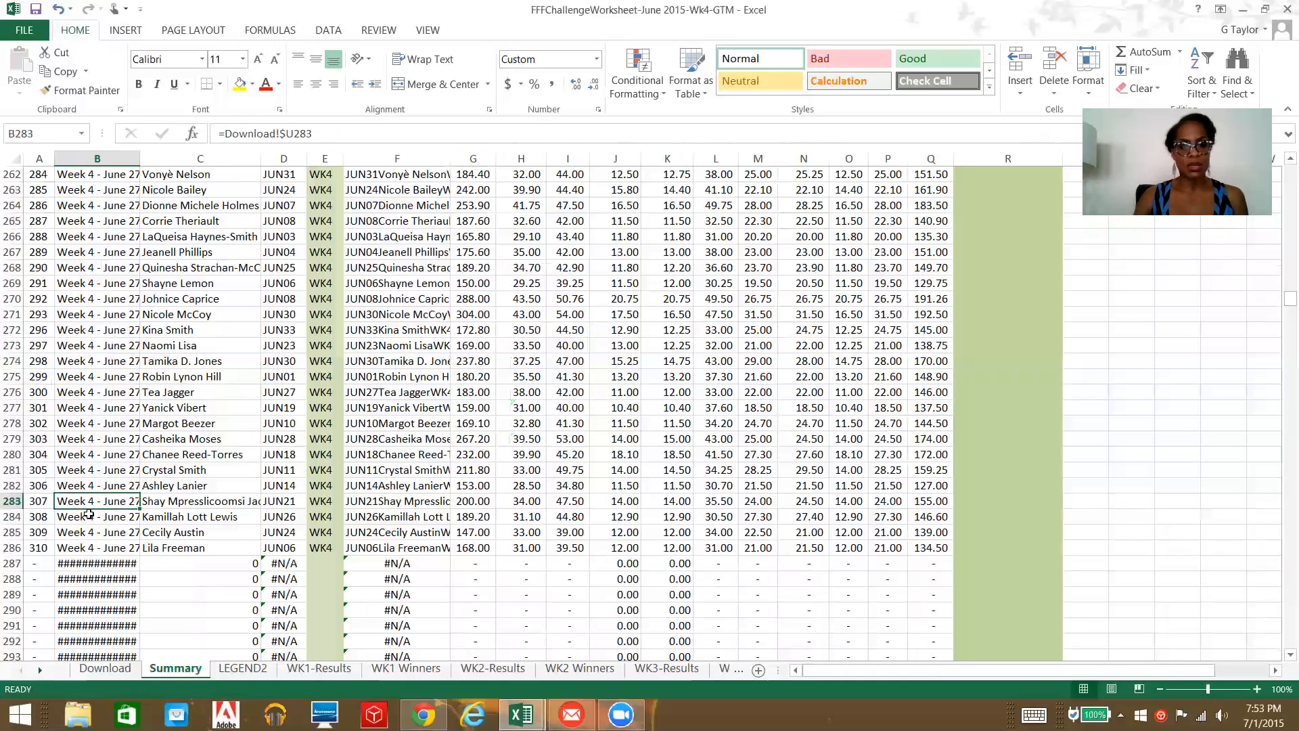
scroll(158, 504, "up", 1)
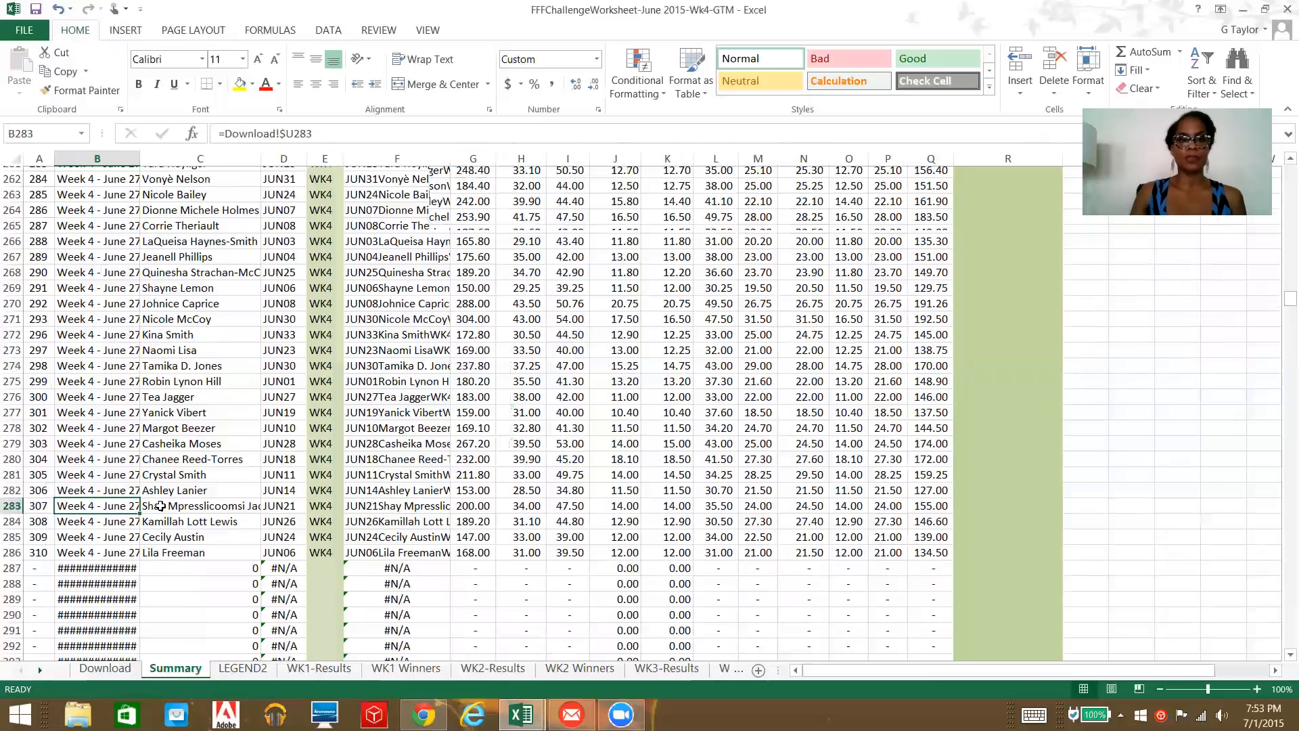
scroll(158, 505, "down", 1)
scroll(179, 640, "down", 1)
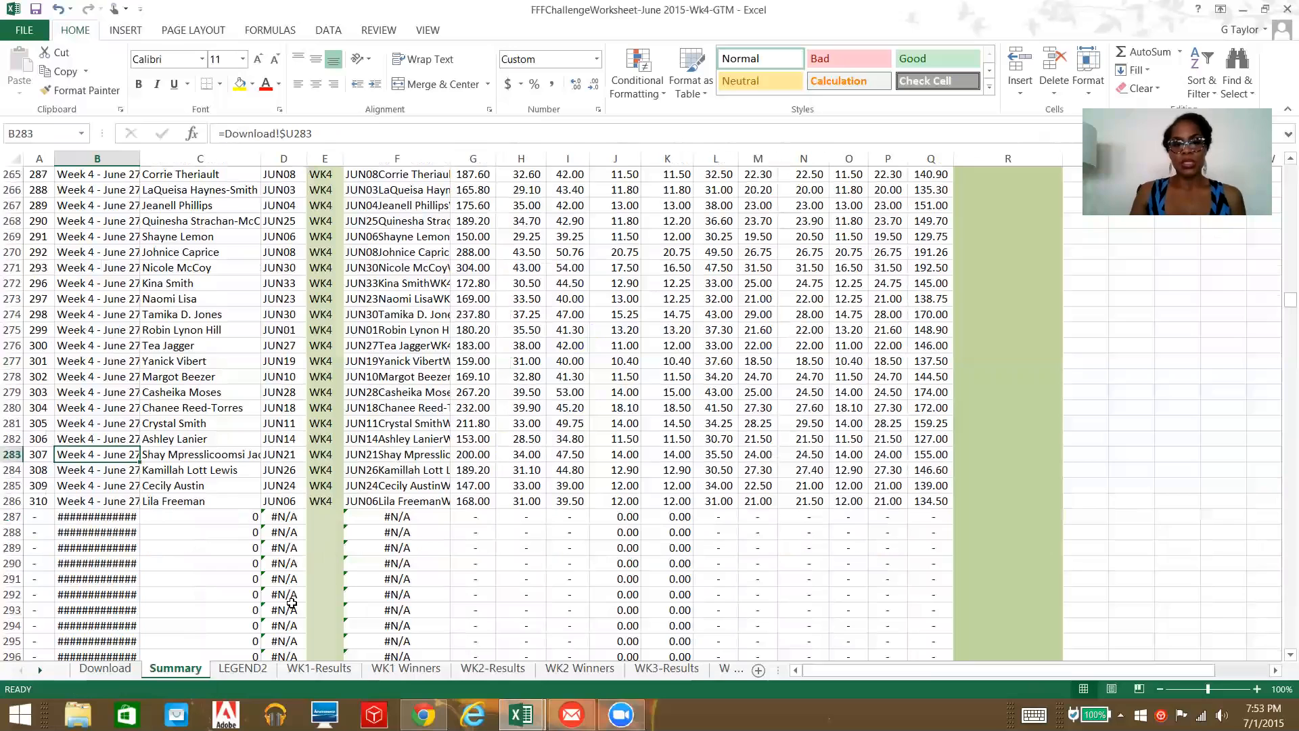
Open the WK4-FINAL-Results sheet and look through its rows for Week 4 entries with missing results.
left_click(38, 669)
left_click(38, 670)
left_click(38, 670)
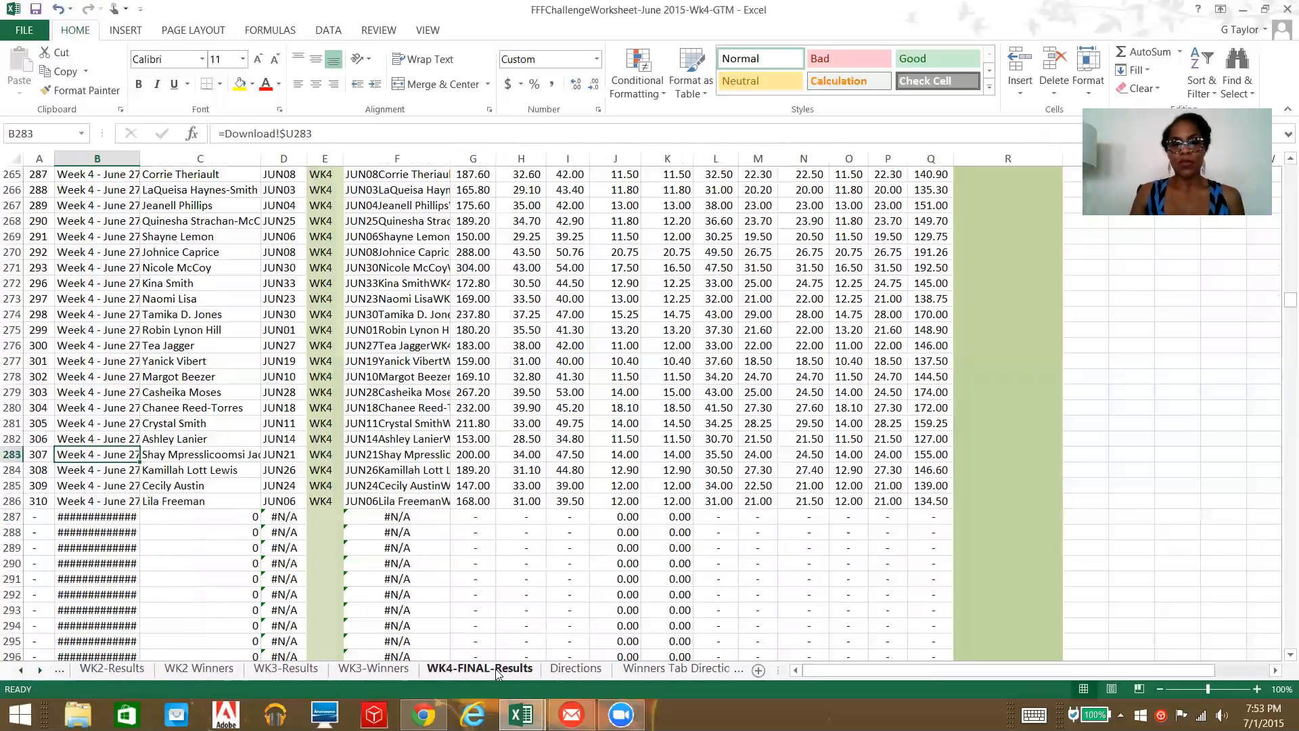
left_click(495, 668)
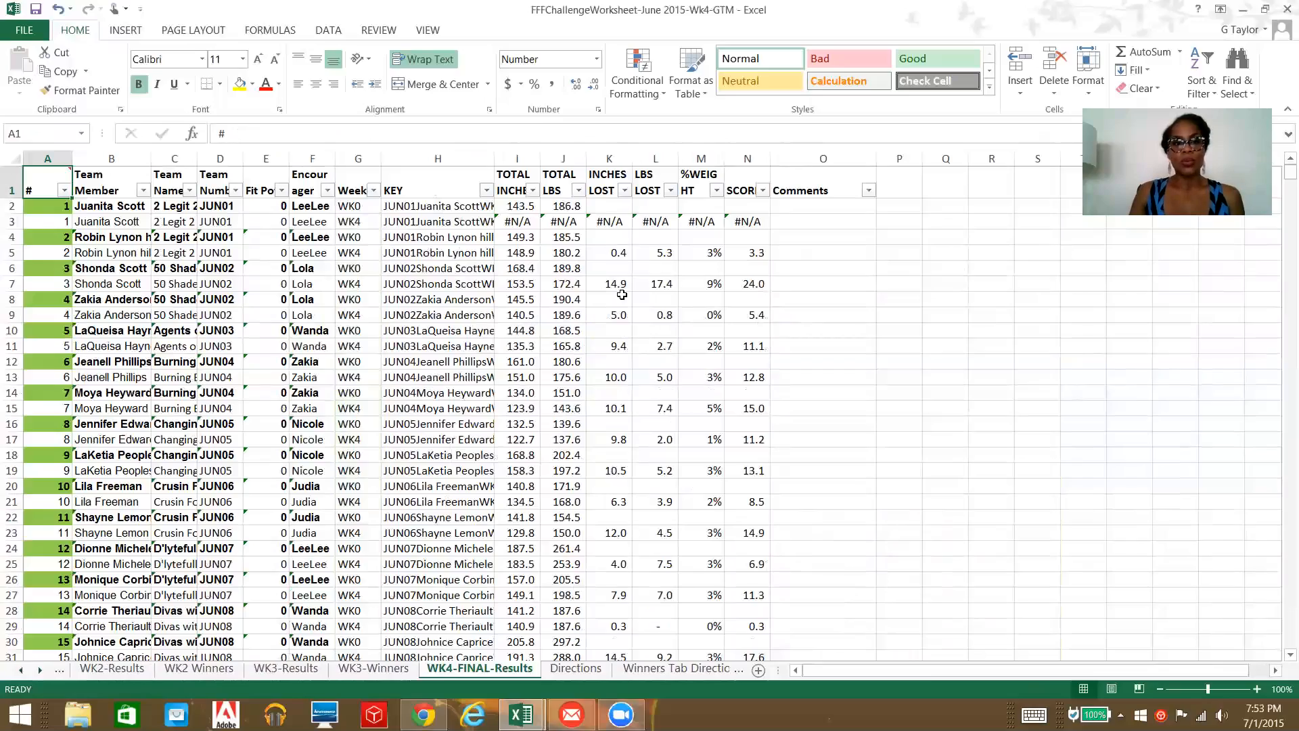
scroll(704, 409, "down", 4)
scroll(703, 409, "down", 11)
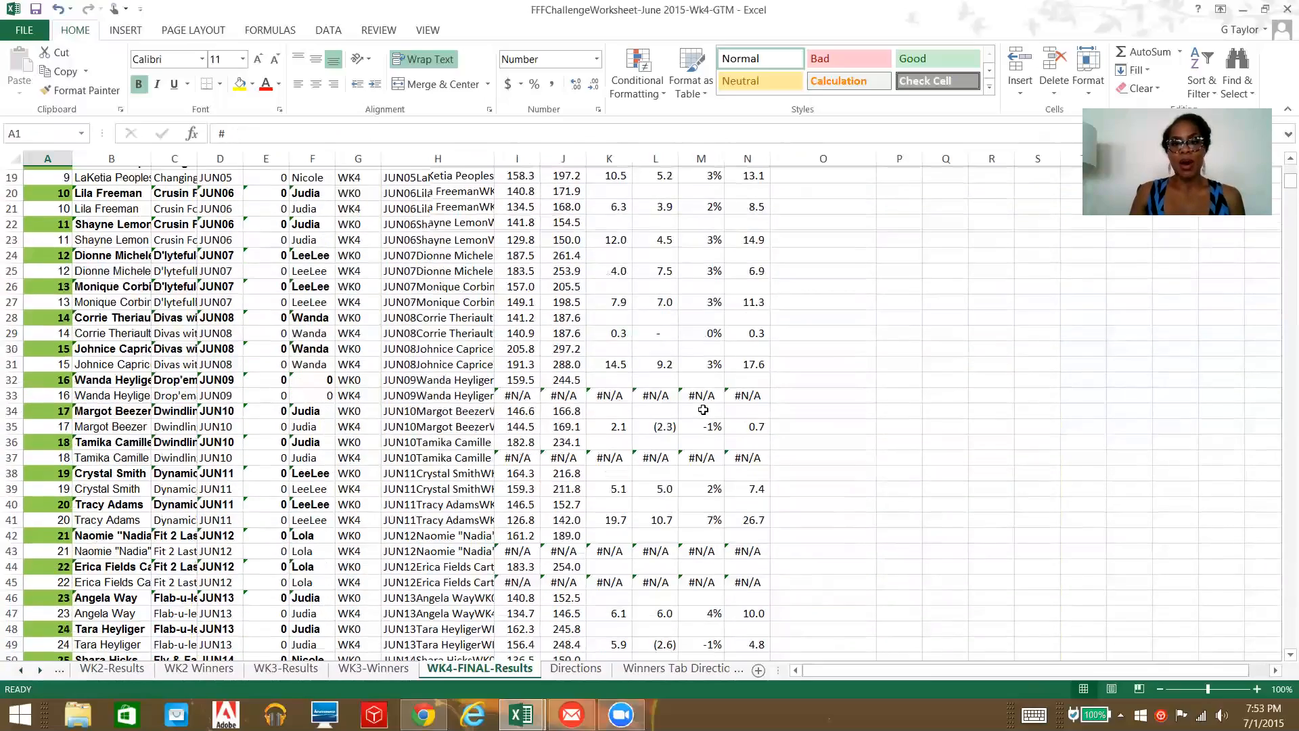
scroll(693, 482, "down", 5)
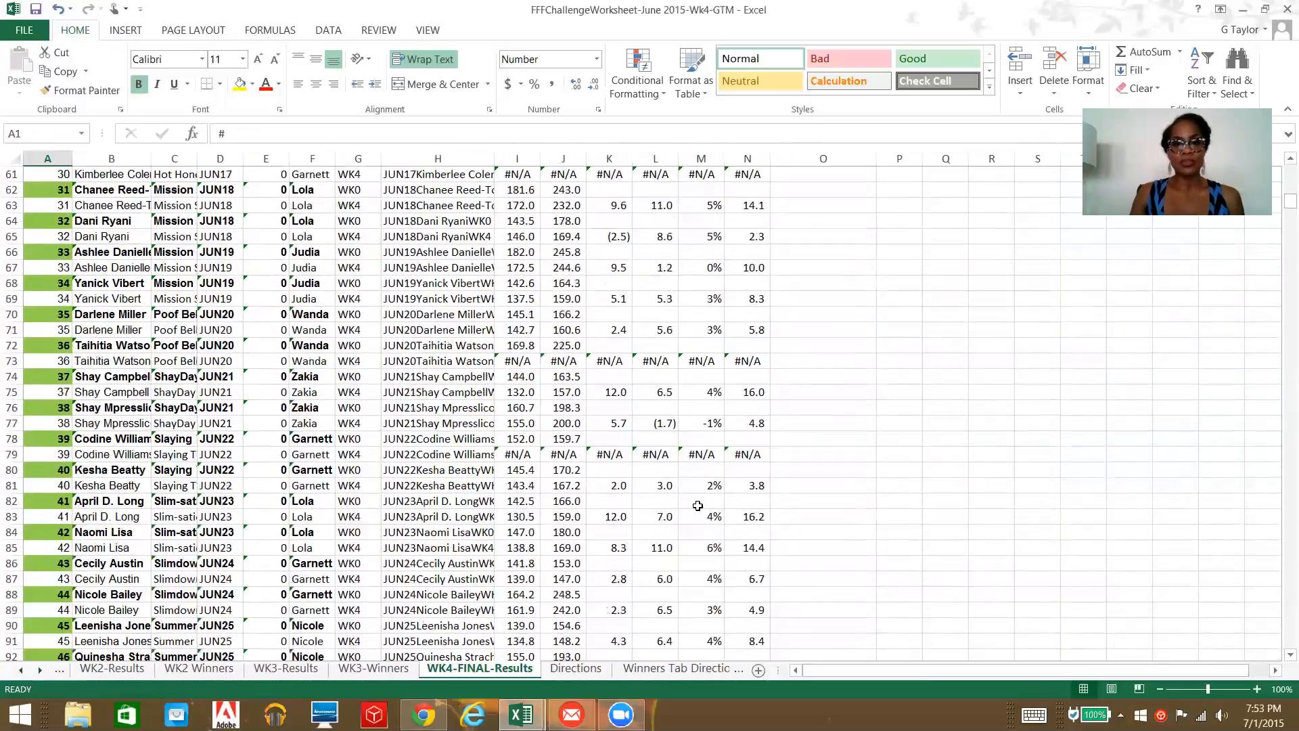
scroll(688, 501, "up", 20)
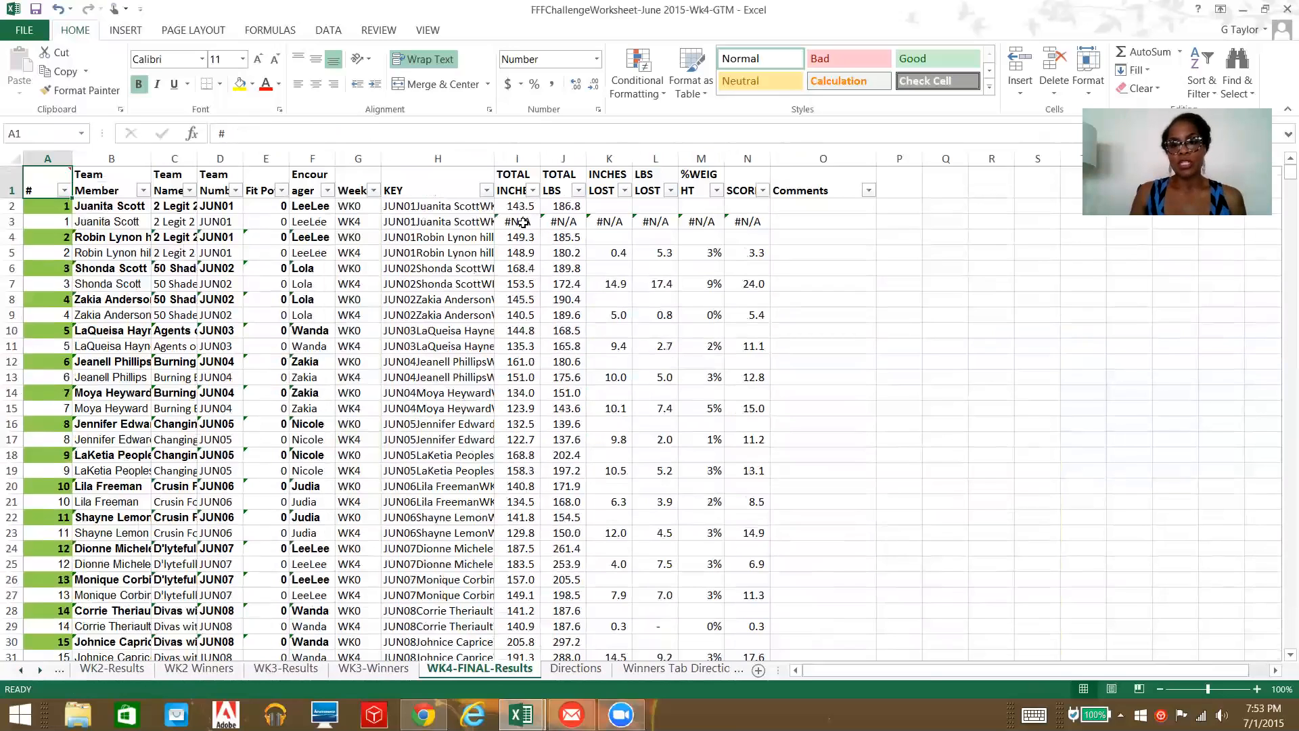
Enter the comment "no measurement can't win" in O3 for team member 1's WK4 row and copy that cell.
left_click(803, 216)
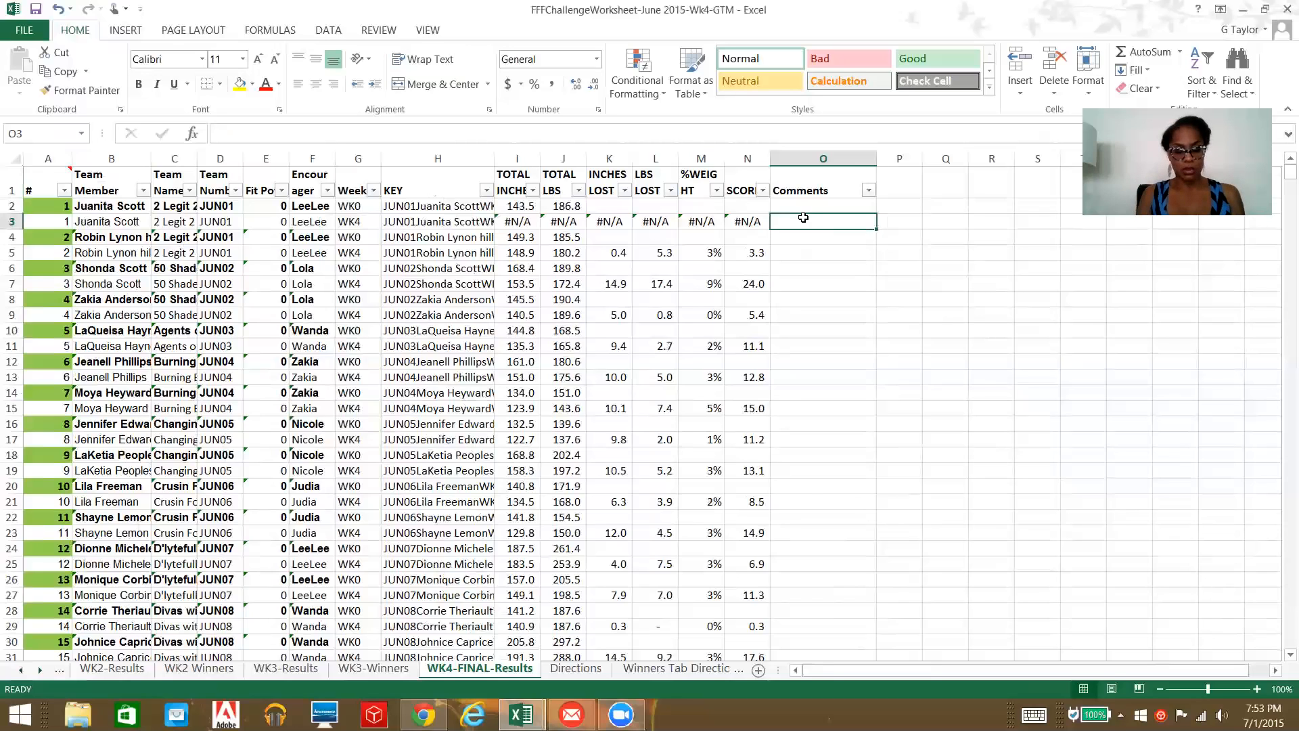
type("n")
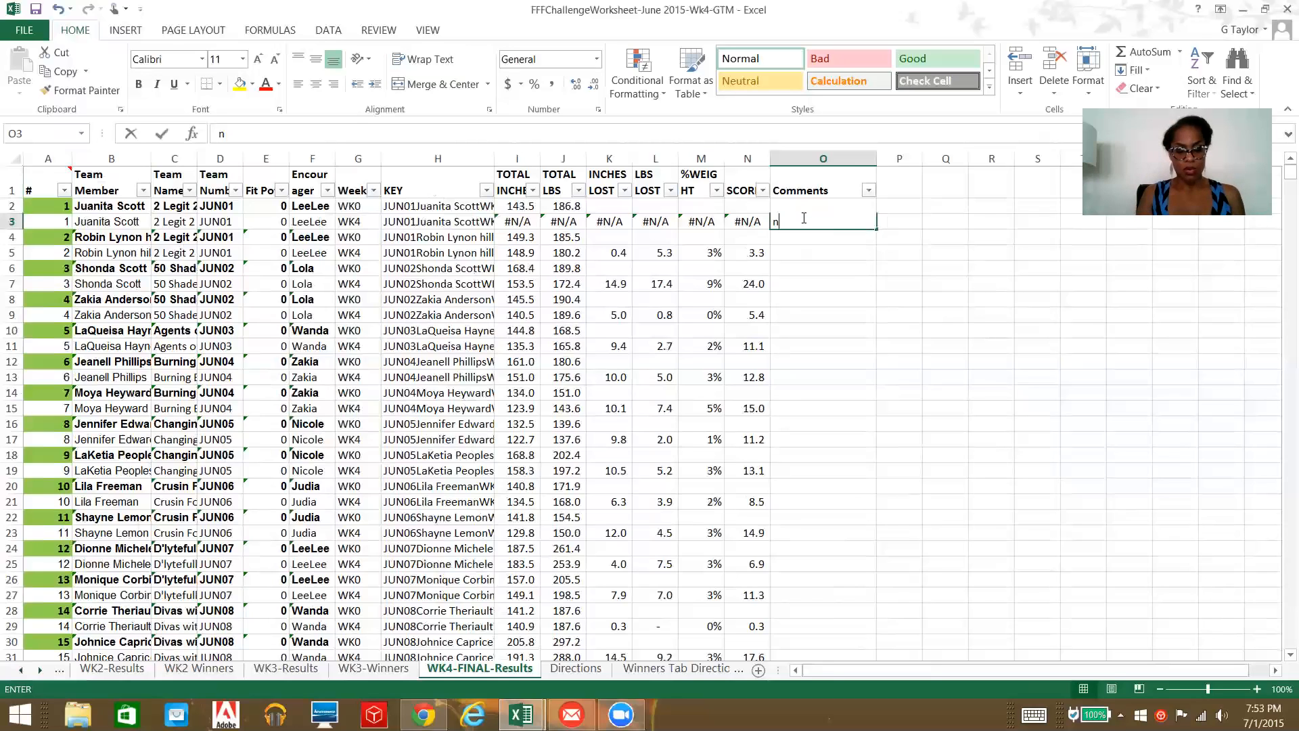
type("o measurement can")
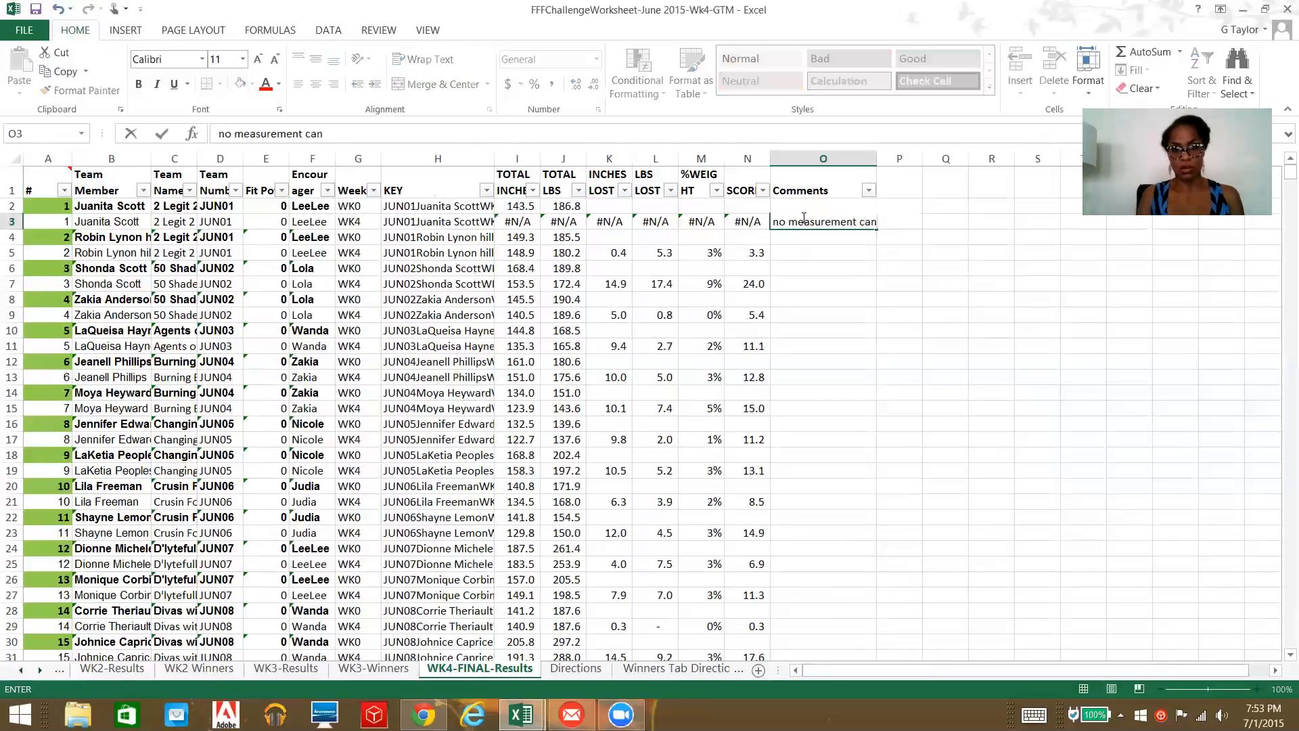
type("'t win")
key("Return")
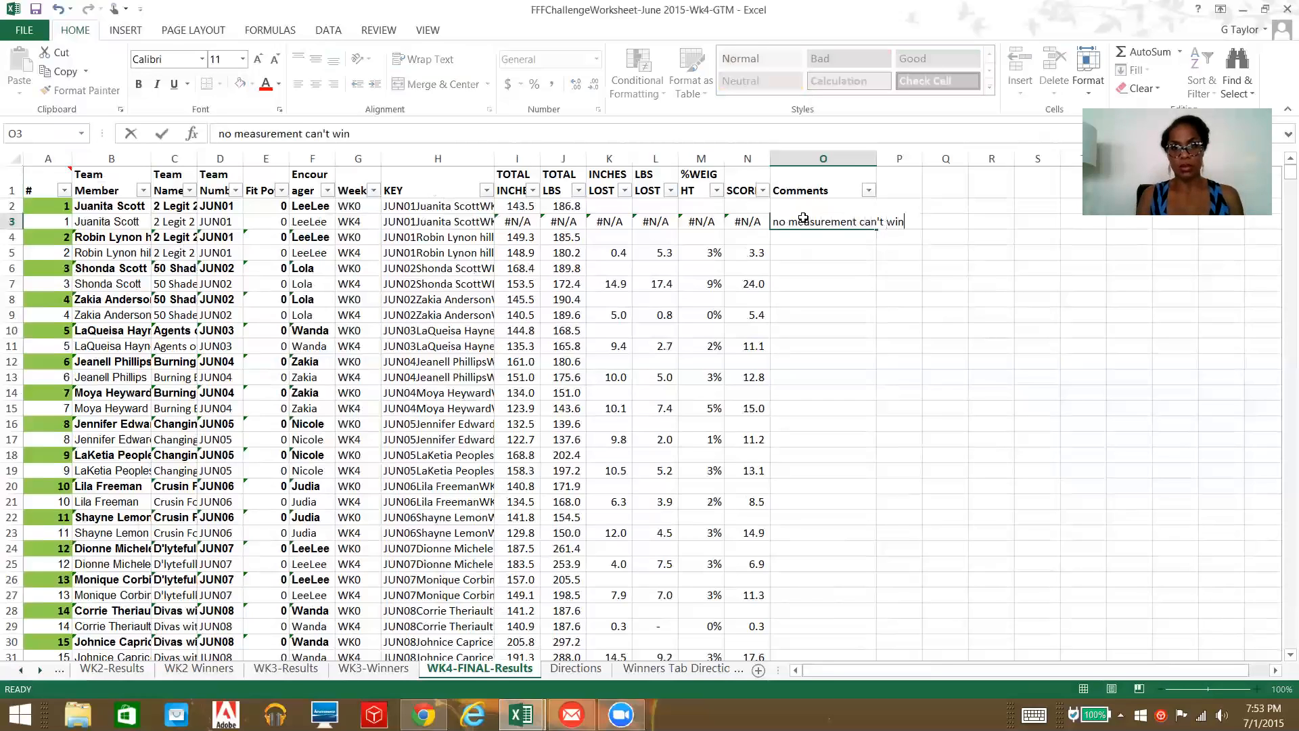
left_click(826, 216)
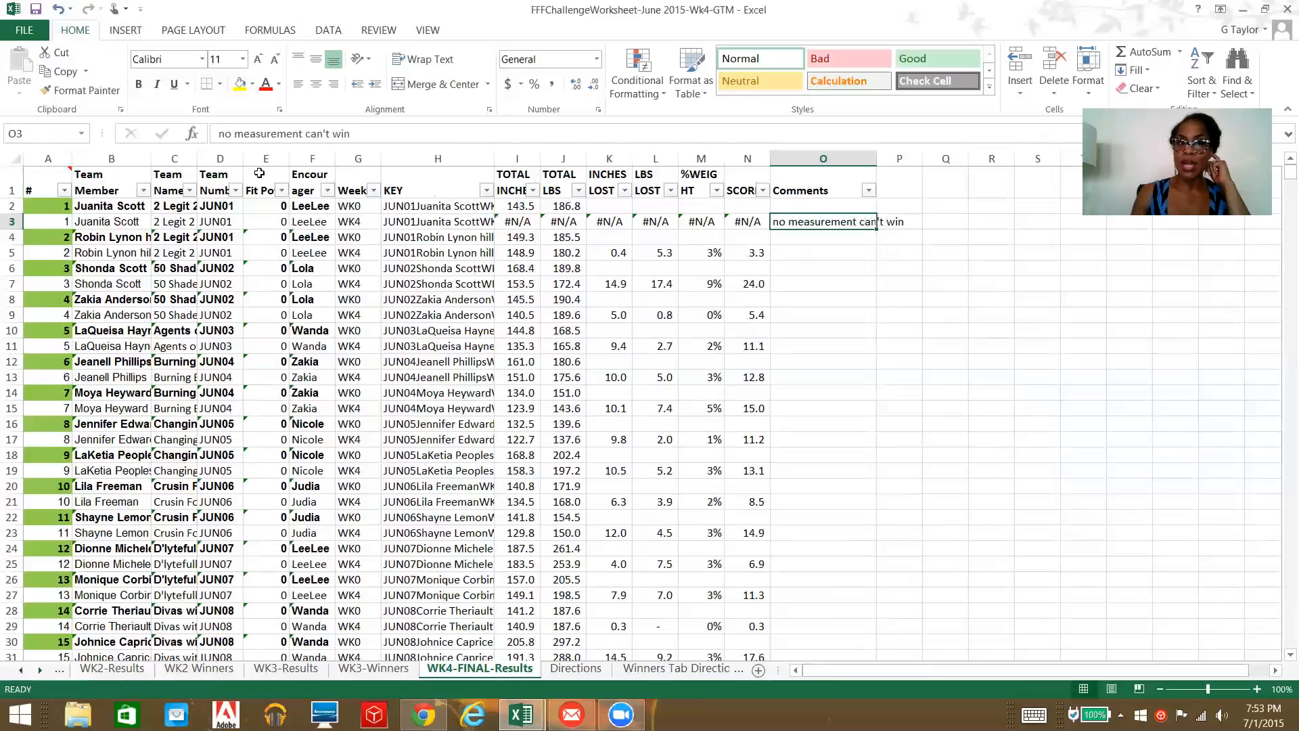
key("ctrl+c")
Fill team member 16's WK4 row with 159.5 total inches in I33 and 244.5 total lbs in J33.
scroll(822, 317, "down", 3)
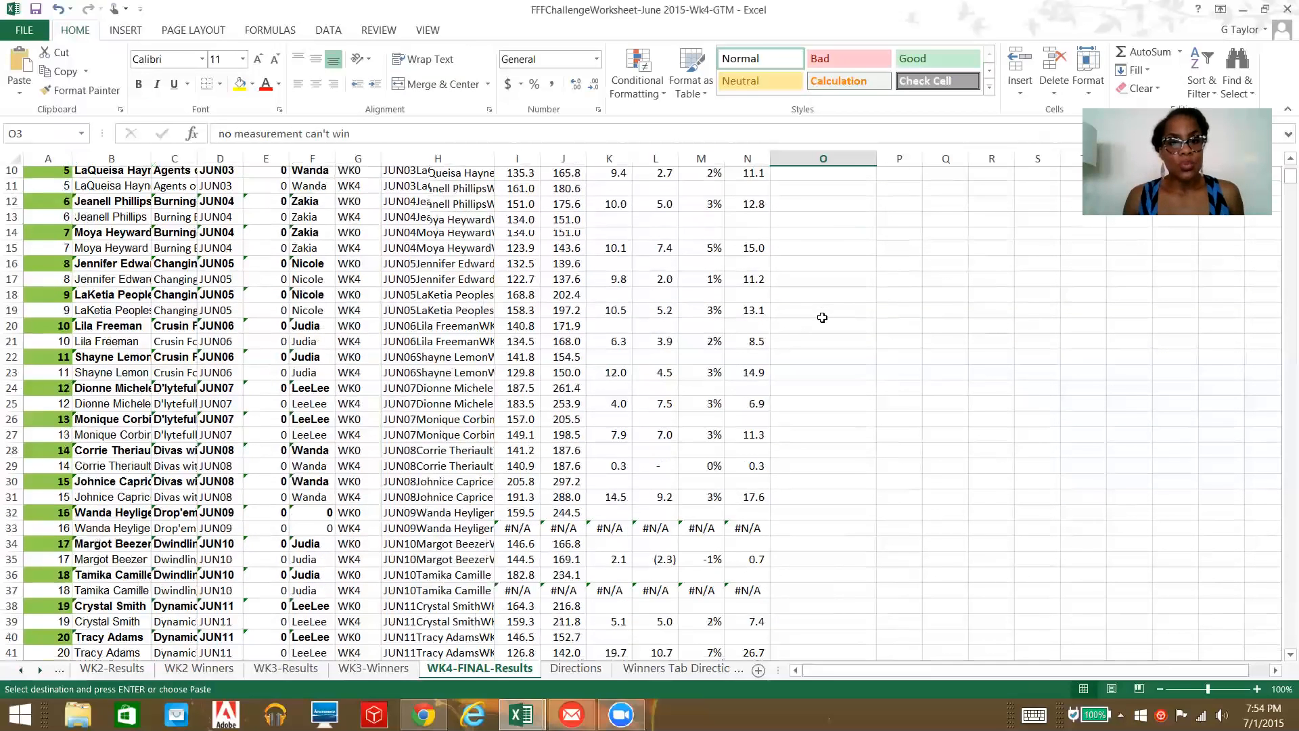
scroll(823, 317, "down", 1)
left_click(832, 488)
left_click(534, 486)
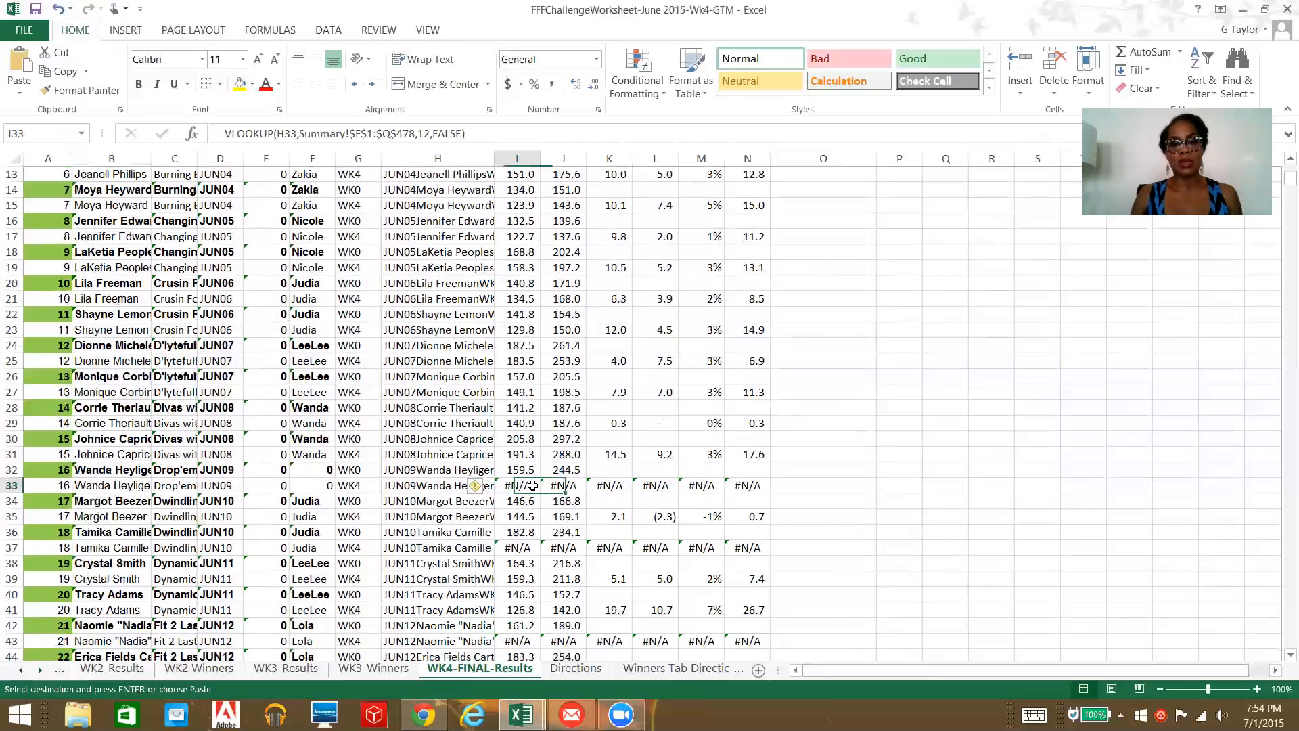
type("159")
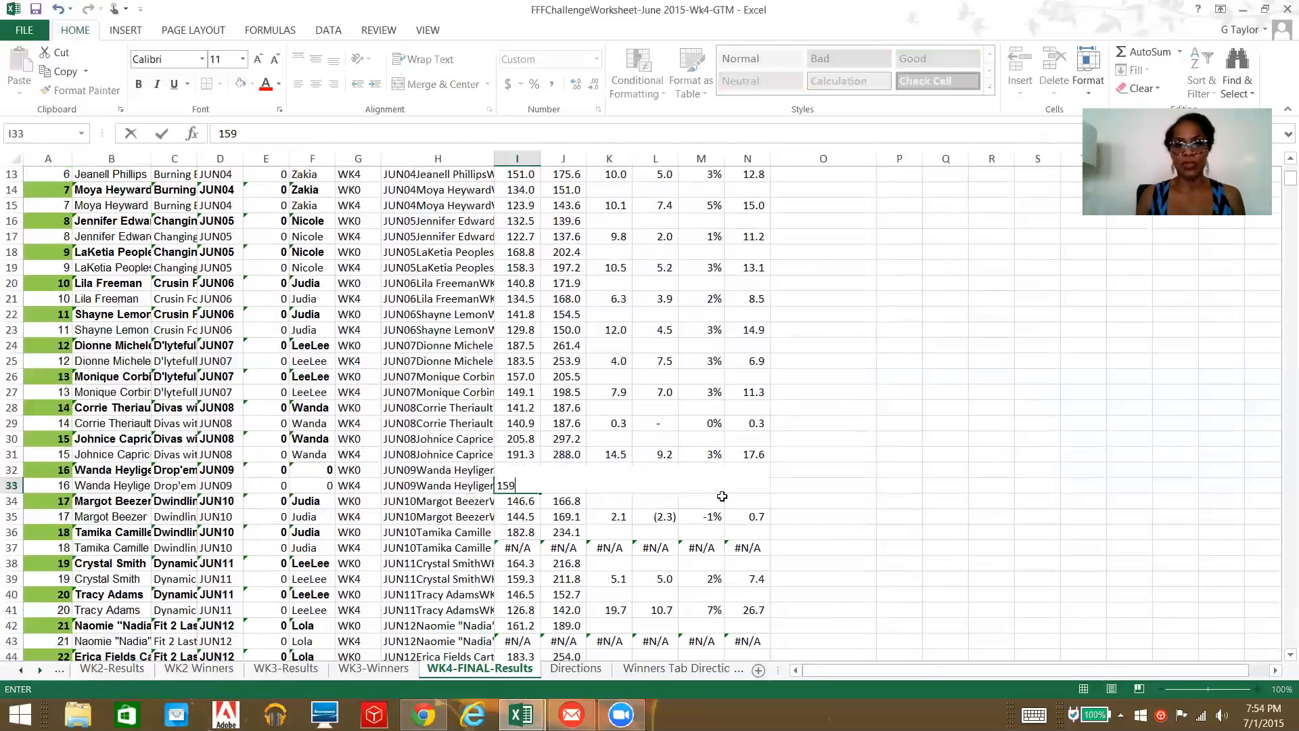
type(".5")
key("Tab")
type("244.5")
key("ctrl+Return")
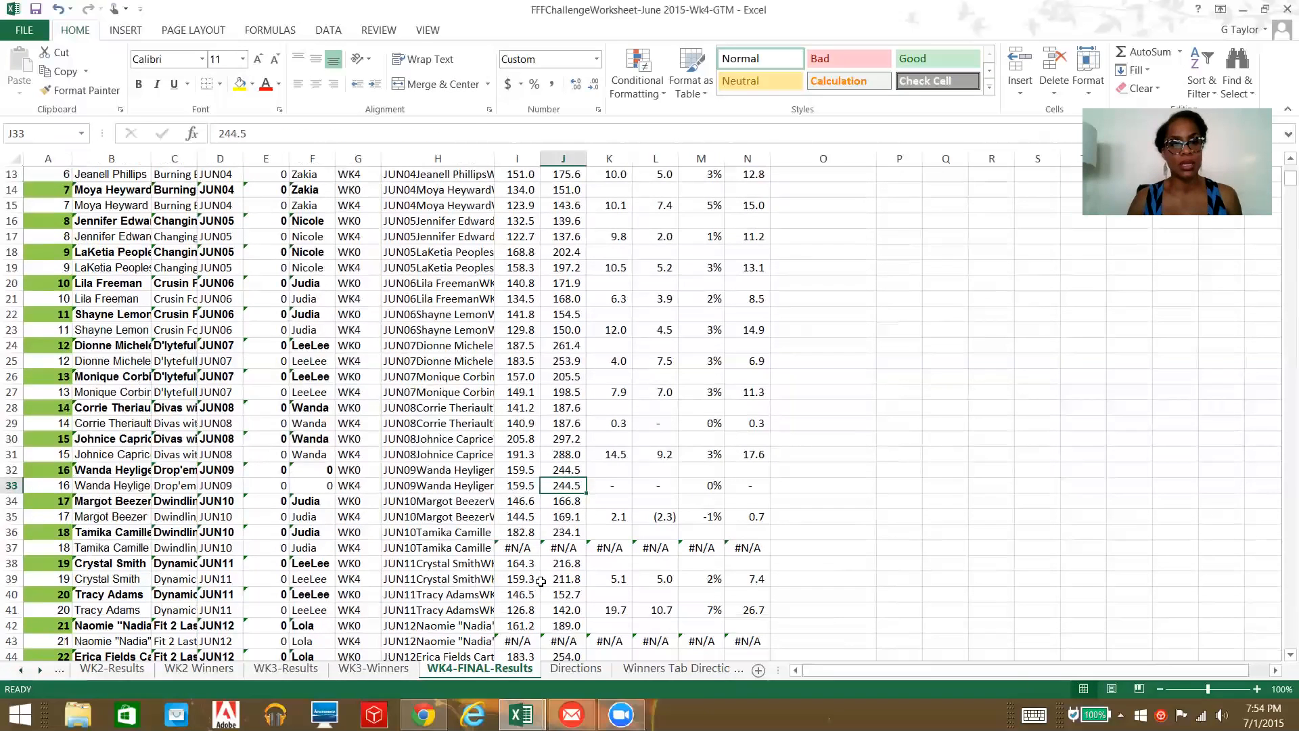
Copy the "no measurement can't win" comment from O3 into O37, O43 and O45.
left_click(518, 549)
left_click(802, 549)
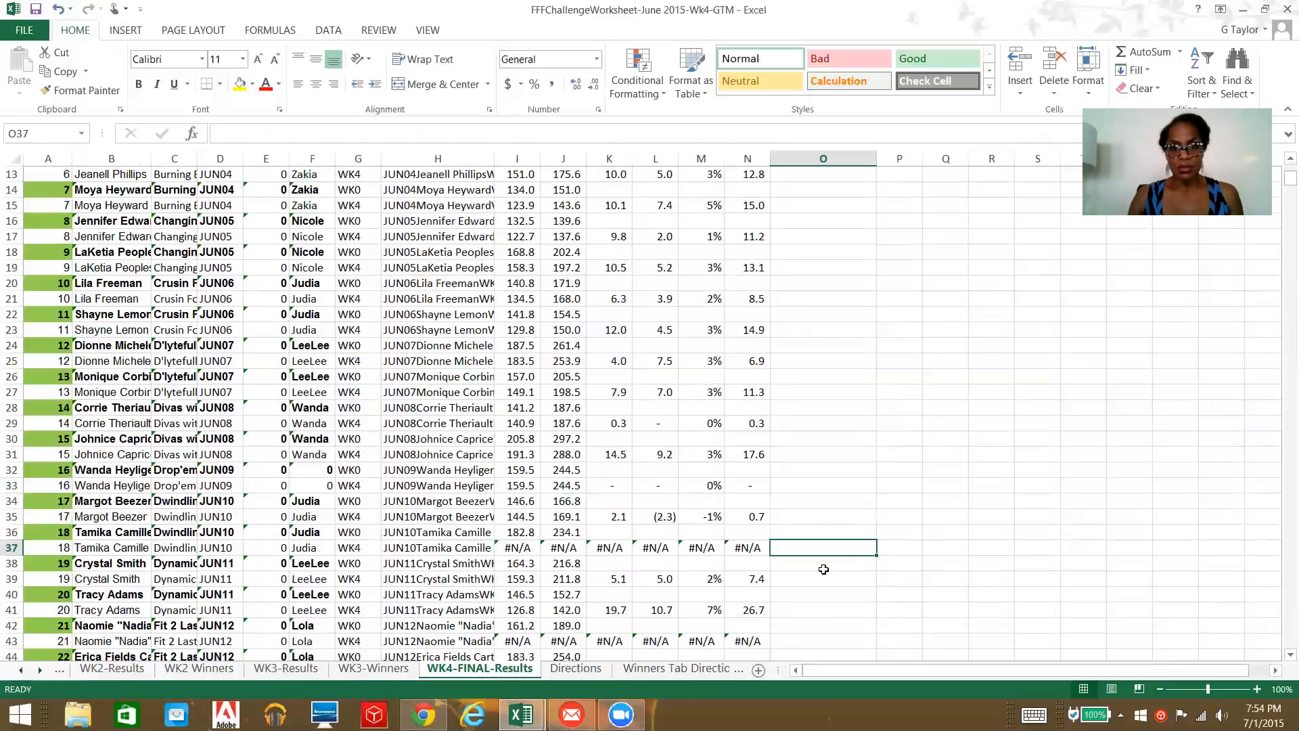
scroll(829, 505, "up", 4)
left_click(792, 221)
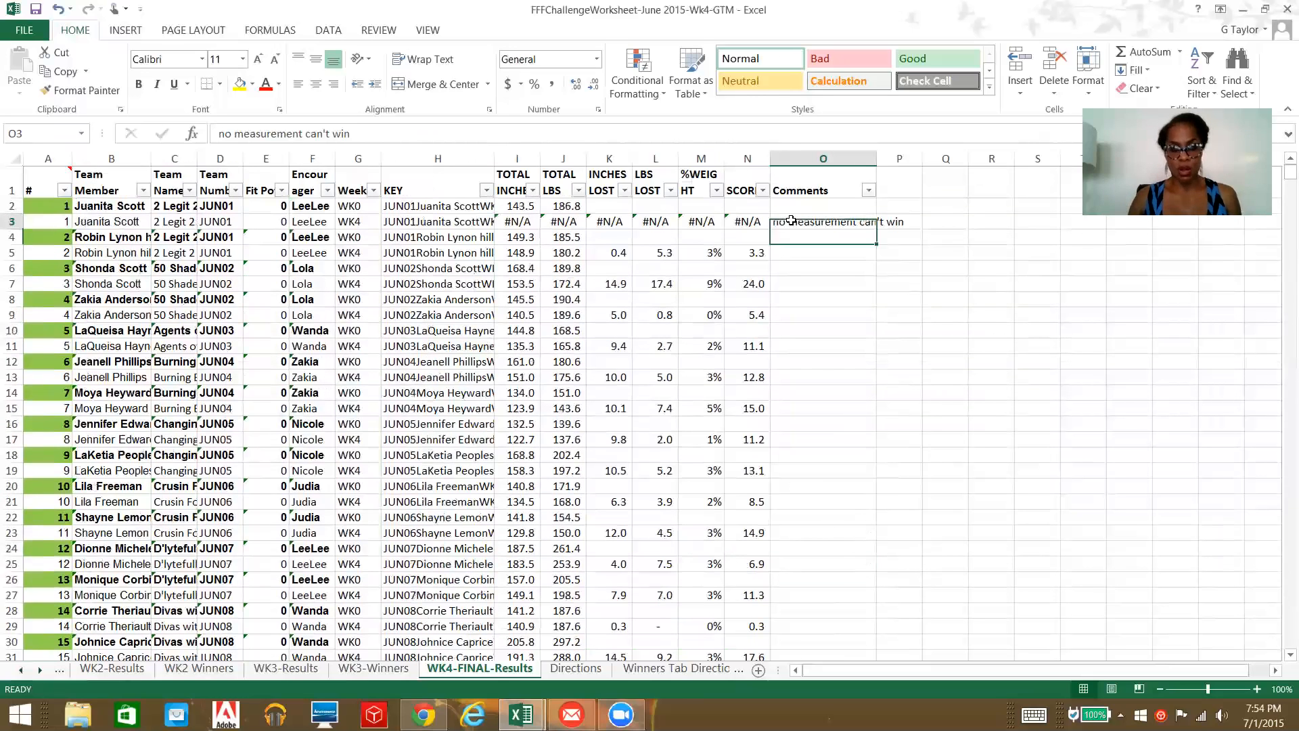
key("ctrl+c")
scroll(832, 392, "down", 8)
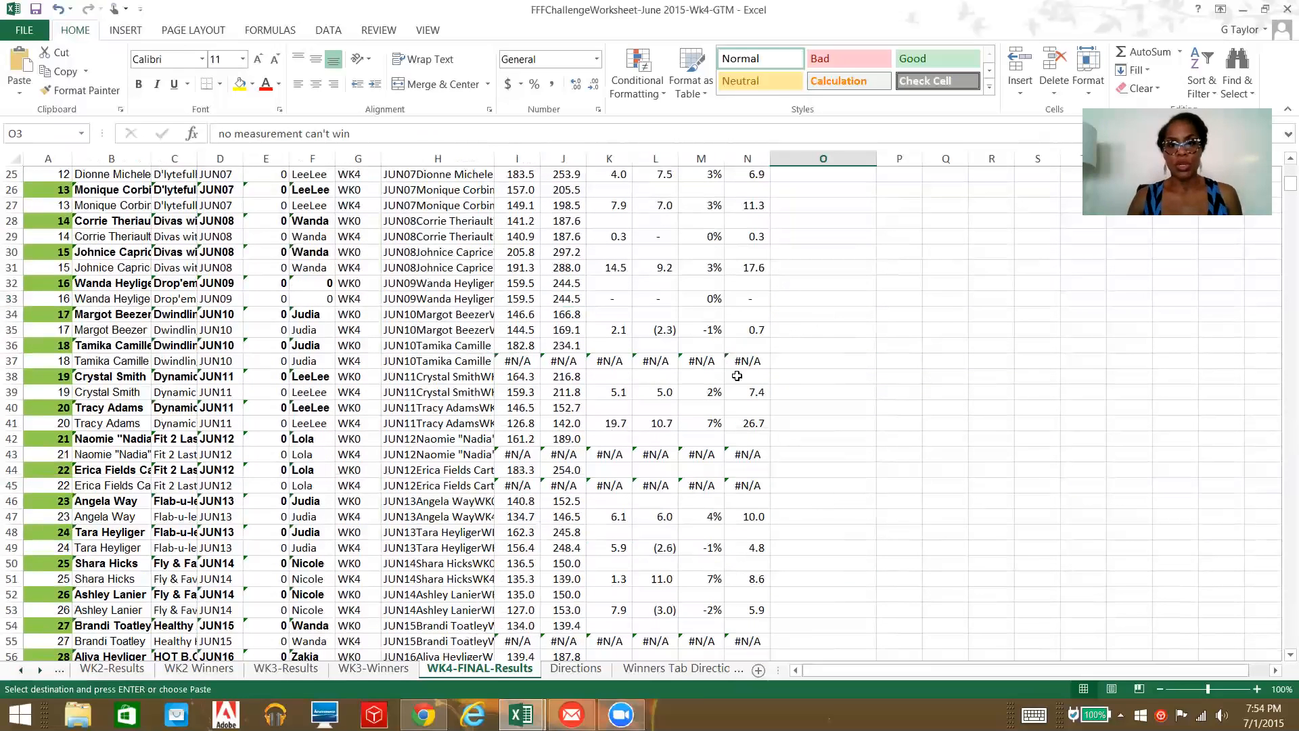
left_click(829, 362)
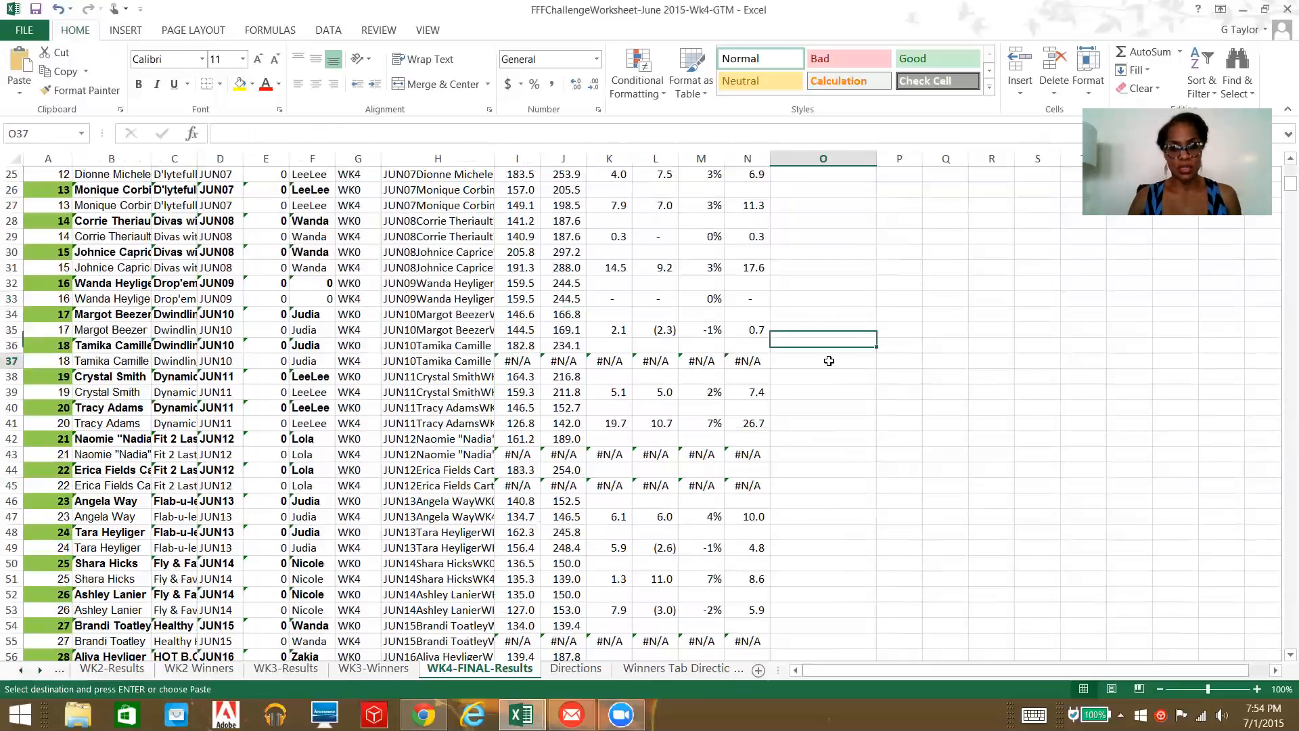
key("ctrl+v")
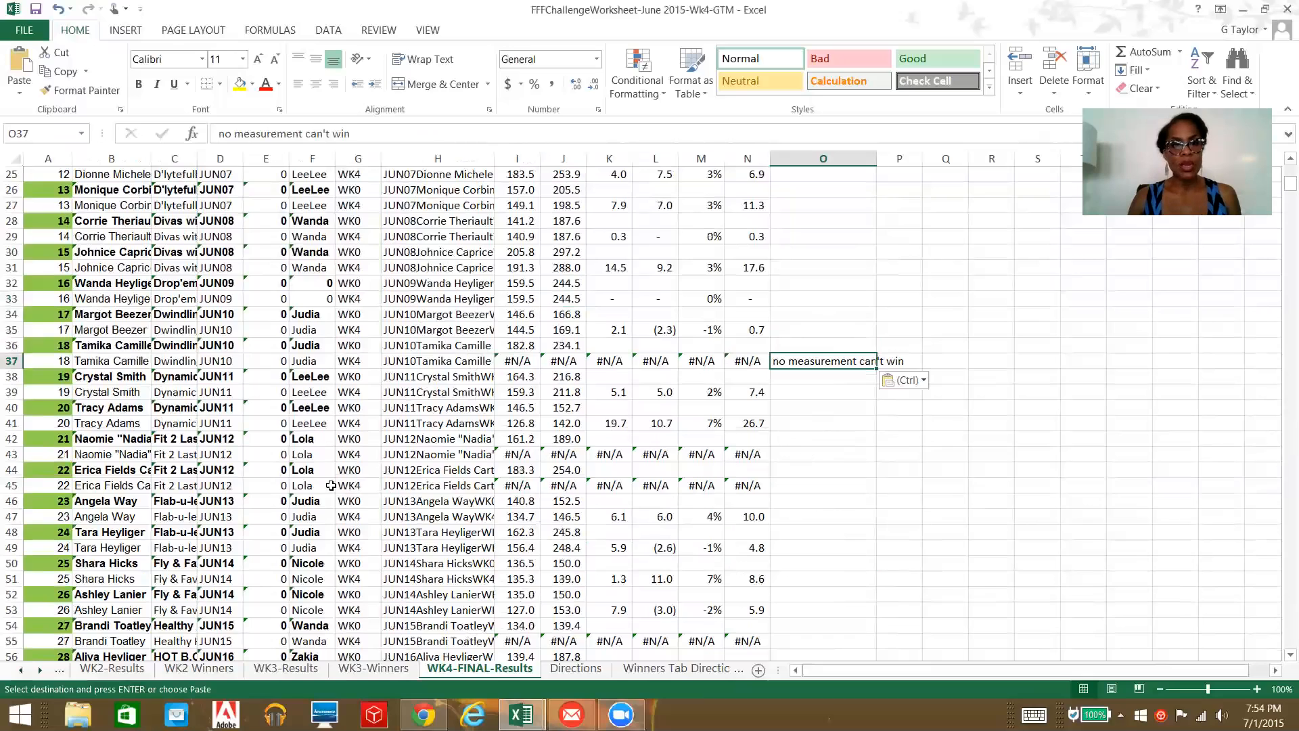
left_click(805, 456)
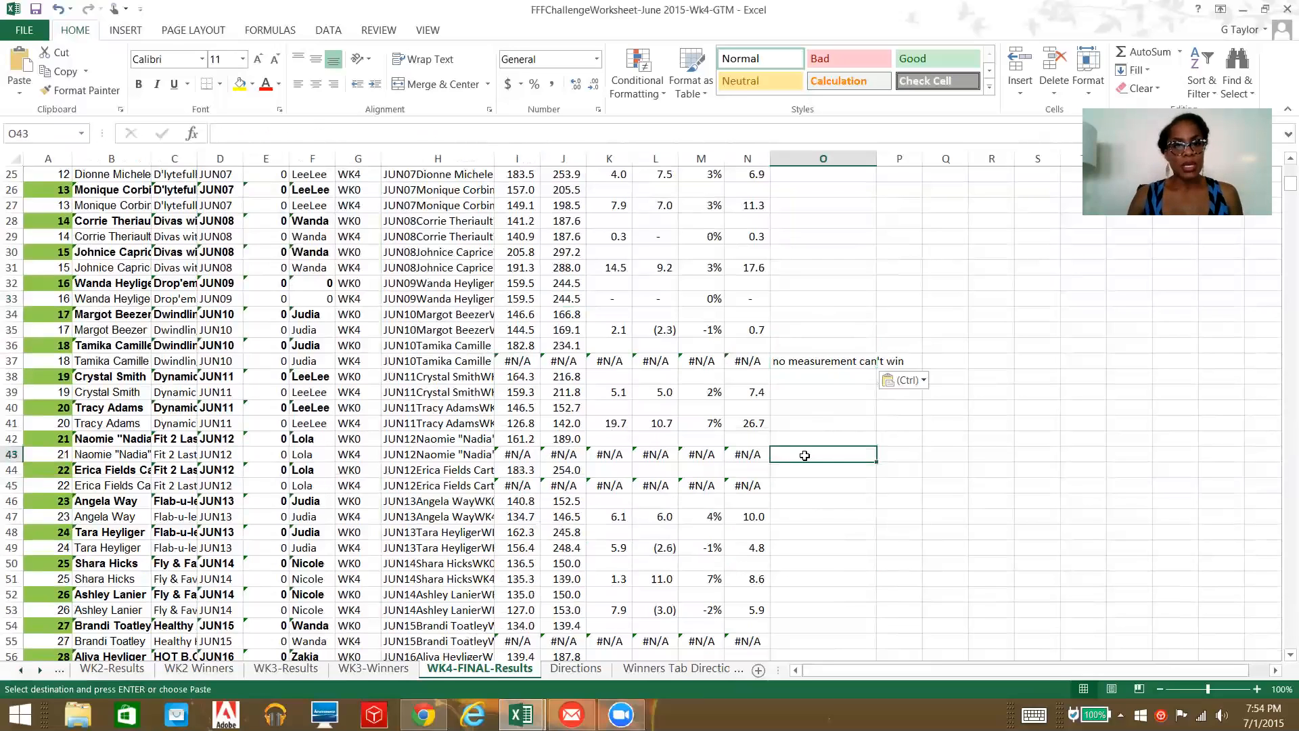
key("ctrl+v")
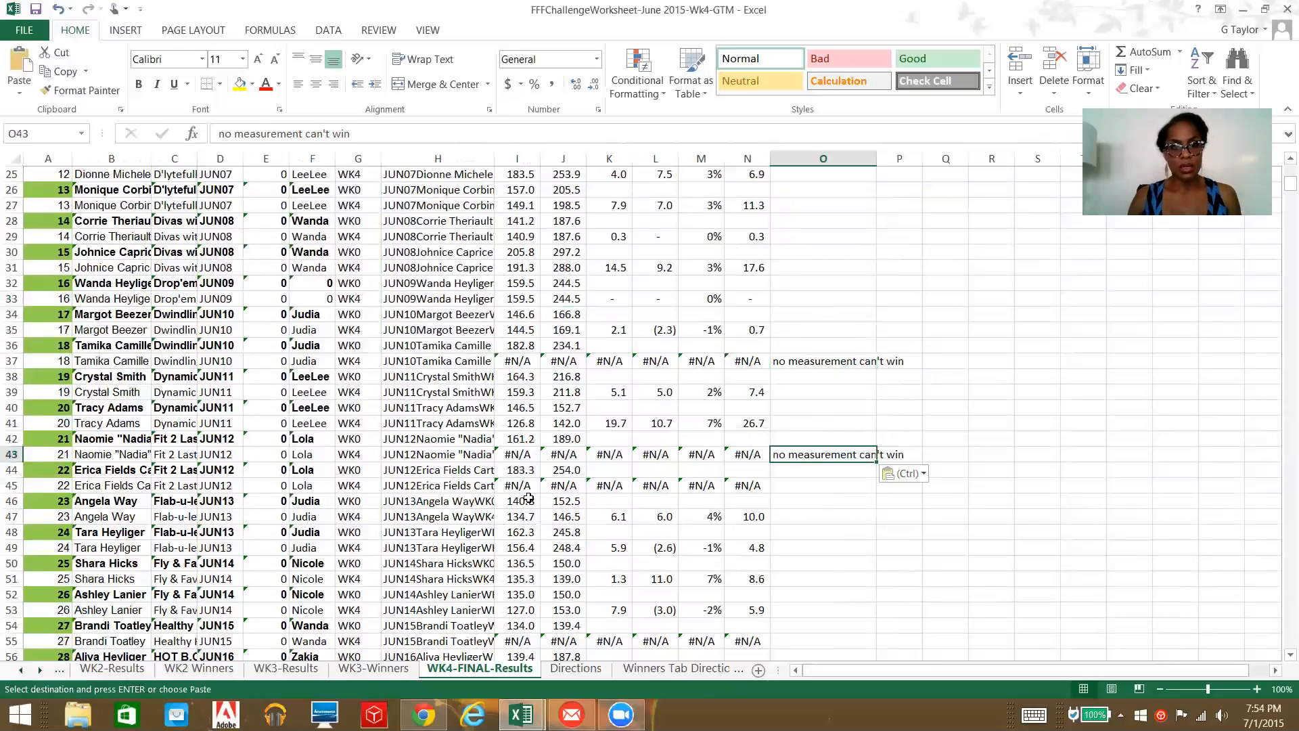
left_click(807, 485)
key("ctrl+v")
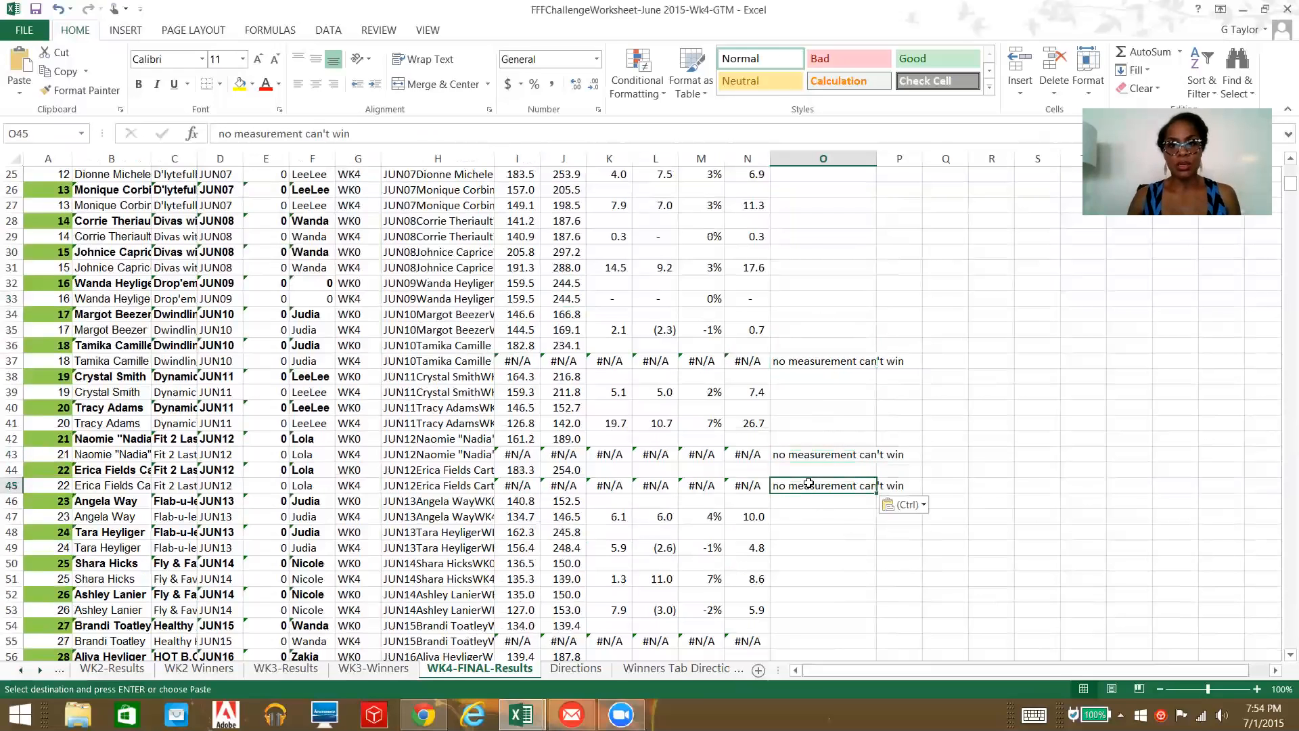
Enter the comment "dropped week 3" in O55 for team member 27's WK4 row.
scroll(807, 484, "down", 5)
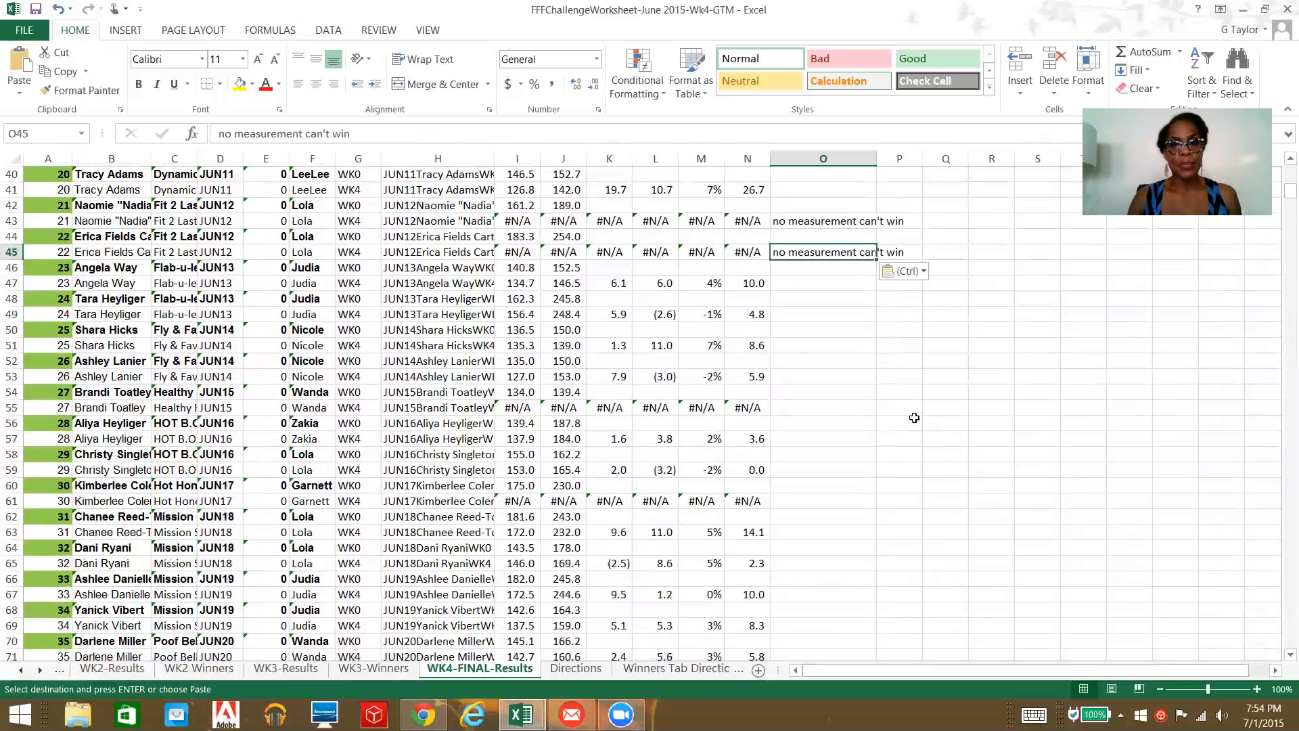
left_click(833, 406)
key("ctrl+v")
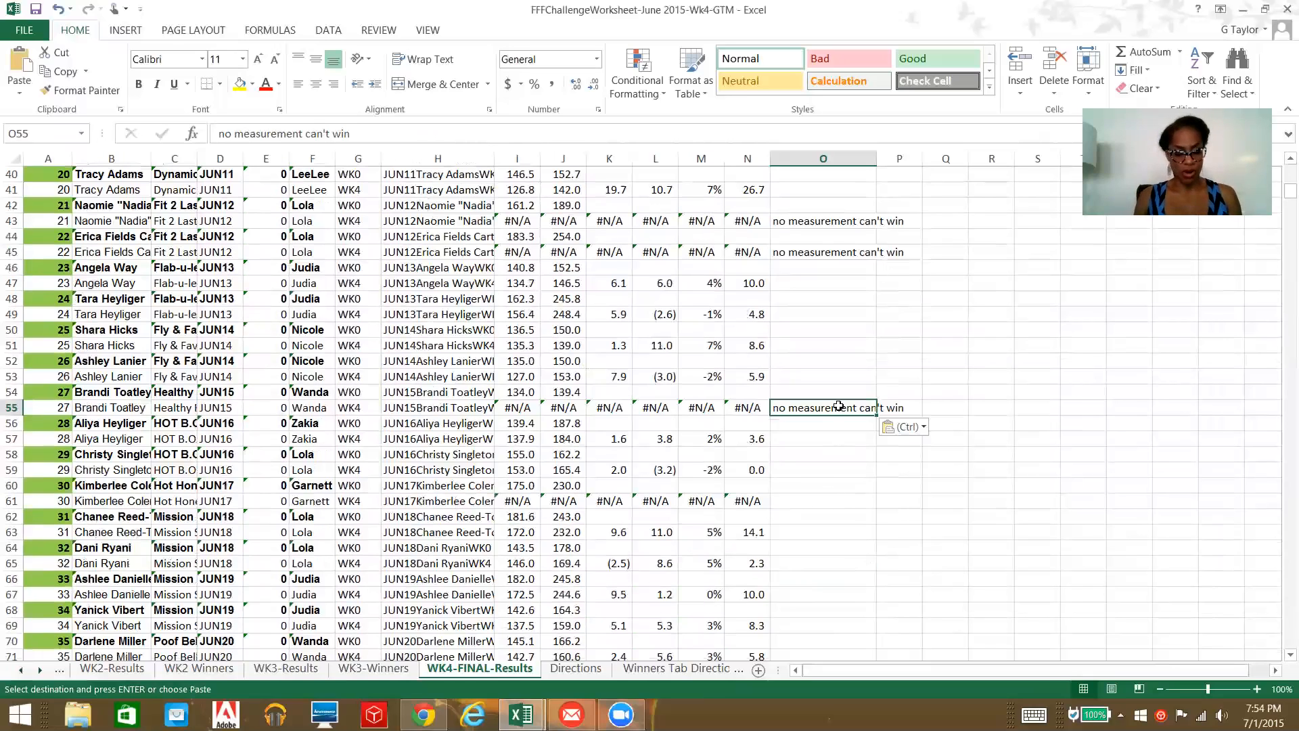
type("dropped")
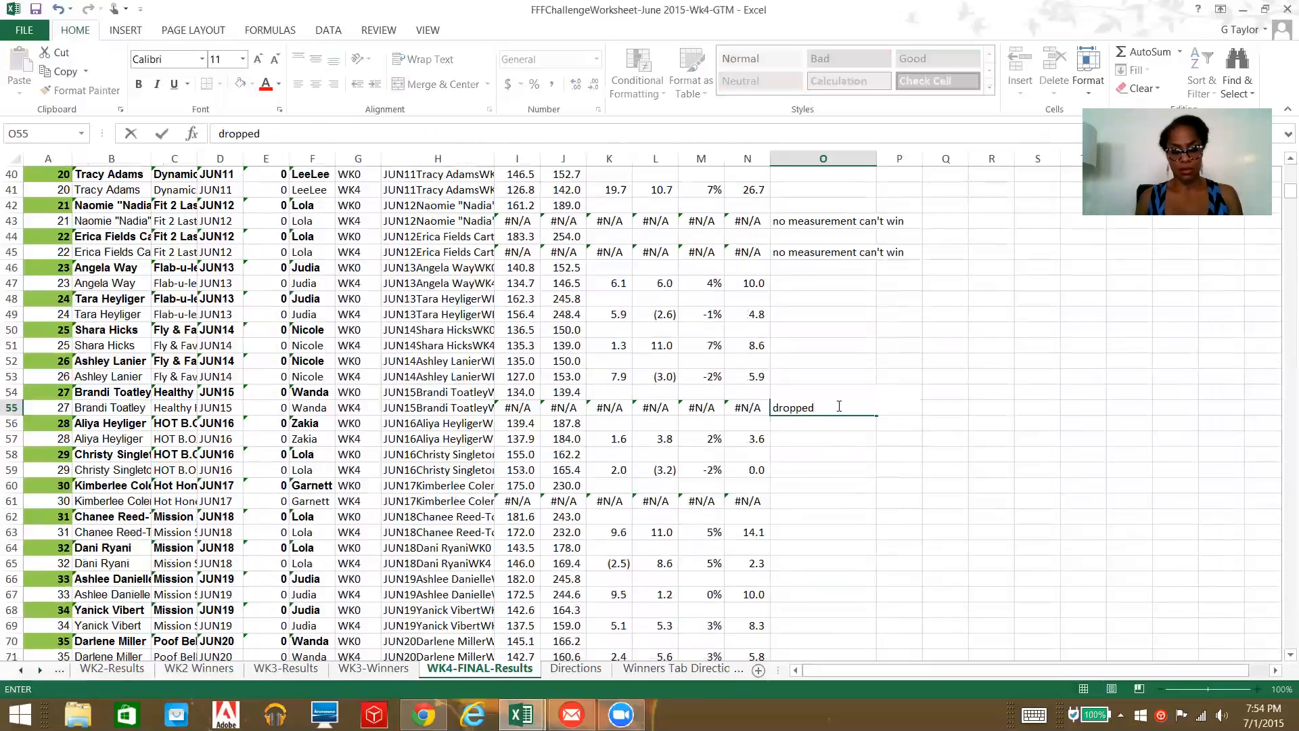
type(" week")
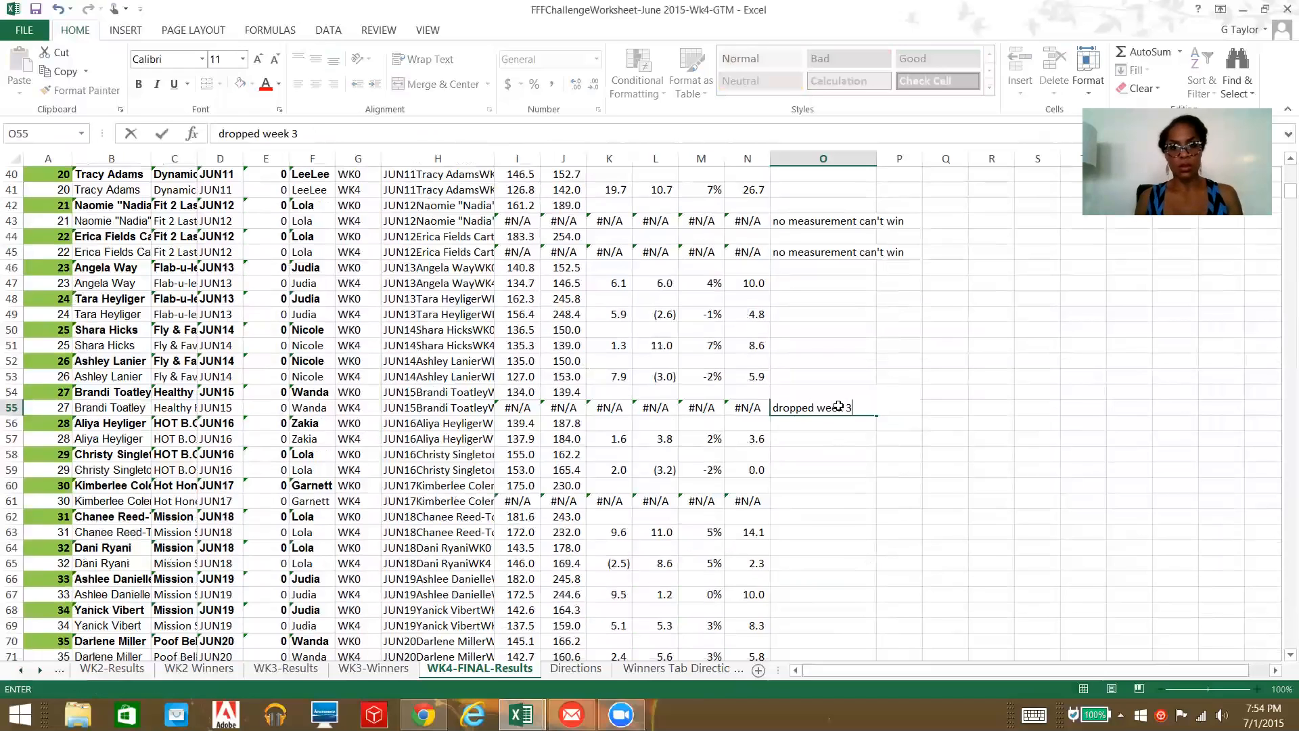
type(" 3")
key("Return")
Add the same "dropped week 3" comment in O61 for team member 30's WK4 row.
key("Return")
key("Return")
key("Return")
key("Return")
key("Return")
type("dropped week 3")
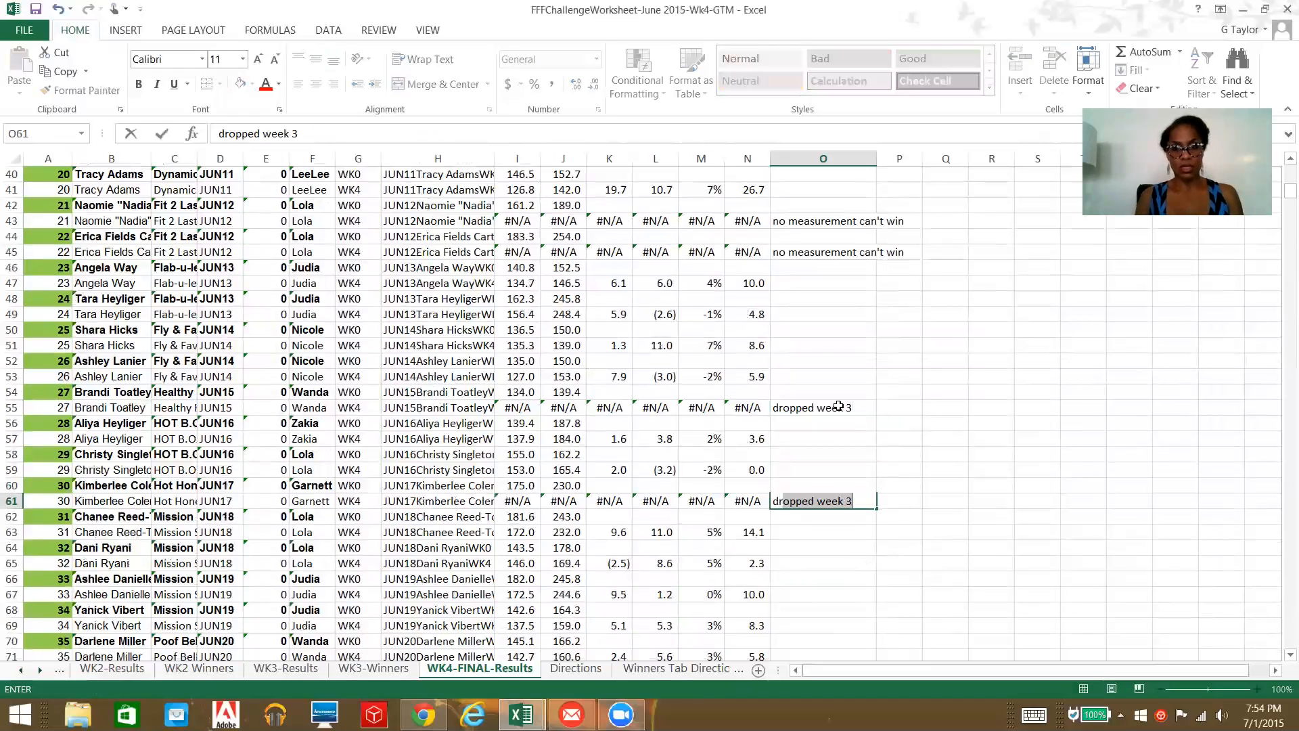
key("Up")
Replace the comment in O45, team member 22's WK4 row, with "dropped week 3".
key("Up")
key("Up")
key("Up")
key("Up")
key("Up")
key("Up")
key("Up")
key("Up")
key("Up")
key("Up")
key("Up")
key("Up")
key("Up")
key("Up")
key("Up")
key("Up")
key("Up")
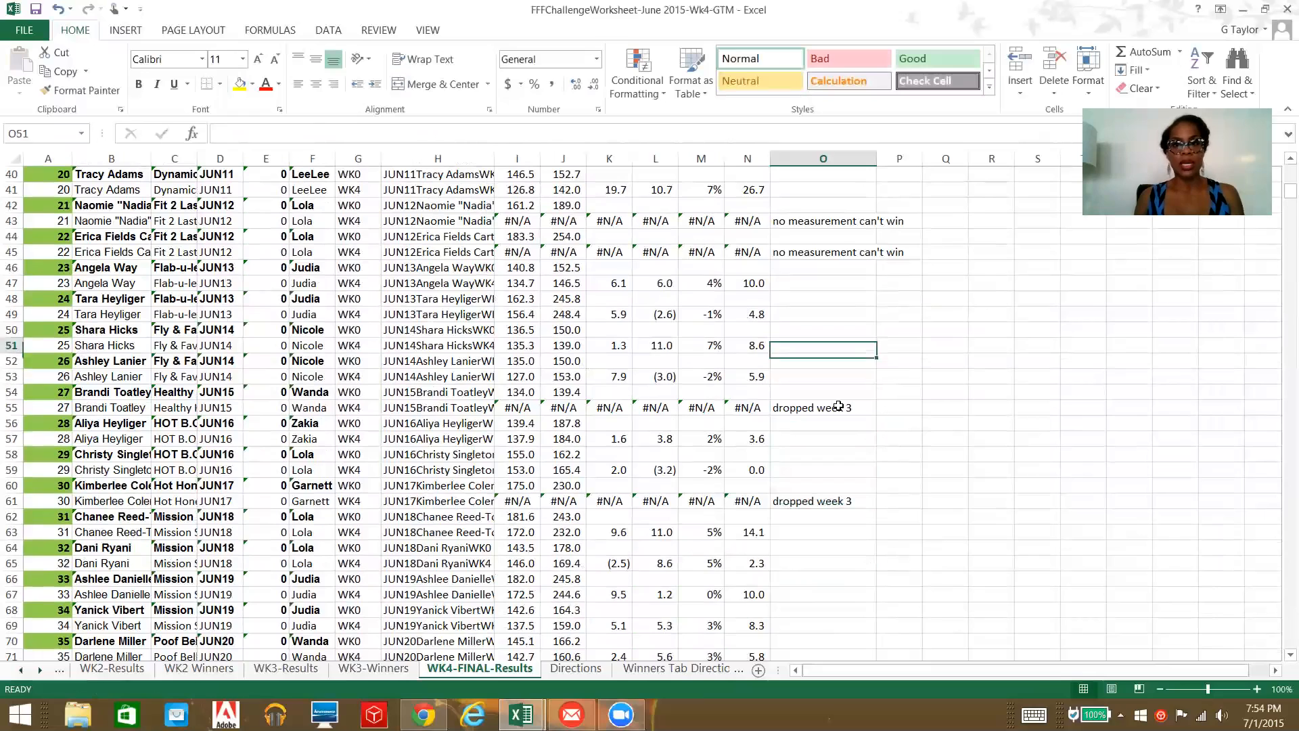
key("Down")
key("Down")
type("dr")
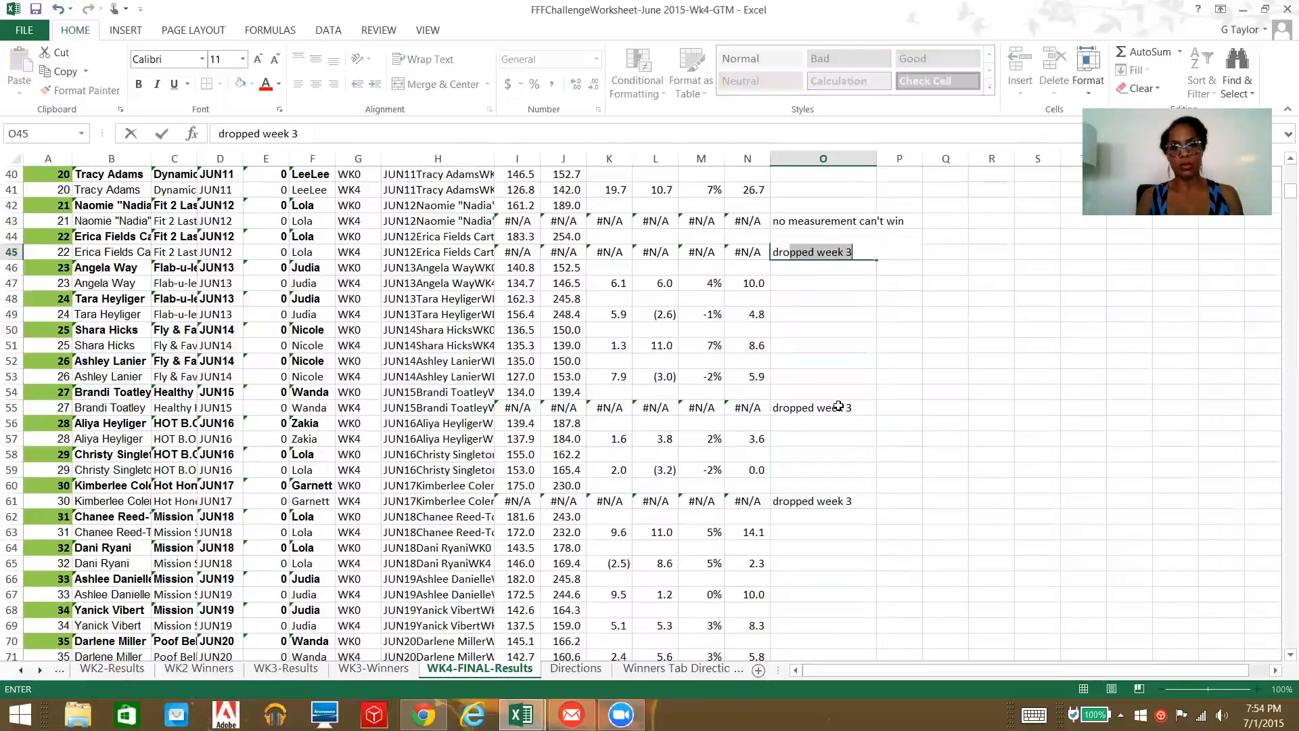
type("o")
key("Return")
Copy the "no measurement can't win" comment from O37 into O73 for team member 36's WK4 row.
key("Down")
key("Down")
key("Down")
key("Down")
key("Down")
key("Down")
key("Down")
key("Down")
key("Down")
key("Down")
key("Down")
key("Down")
key("Down")
key("Down")
key("Down")
key("Down")
key("Down")
key("Down")
key("Down")
key("Down")
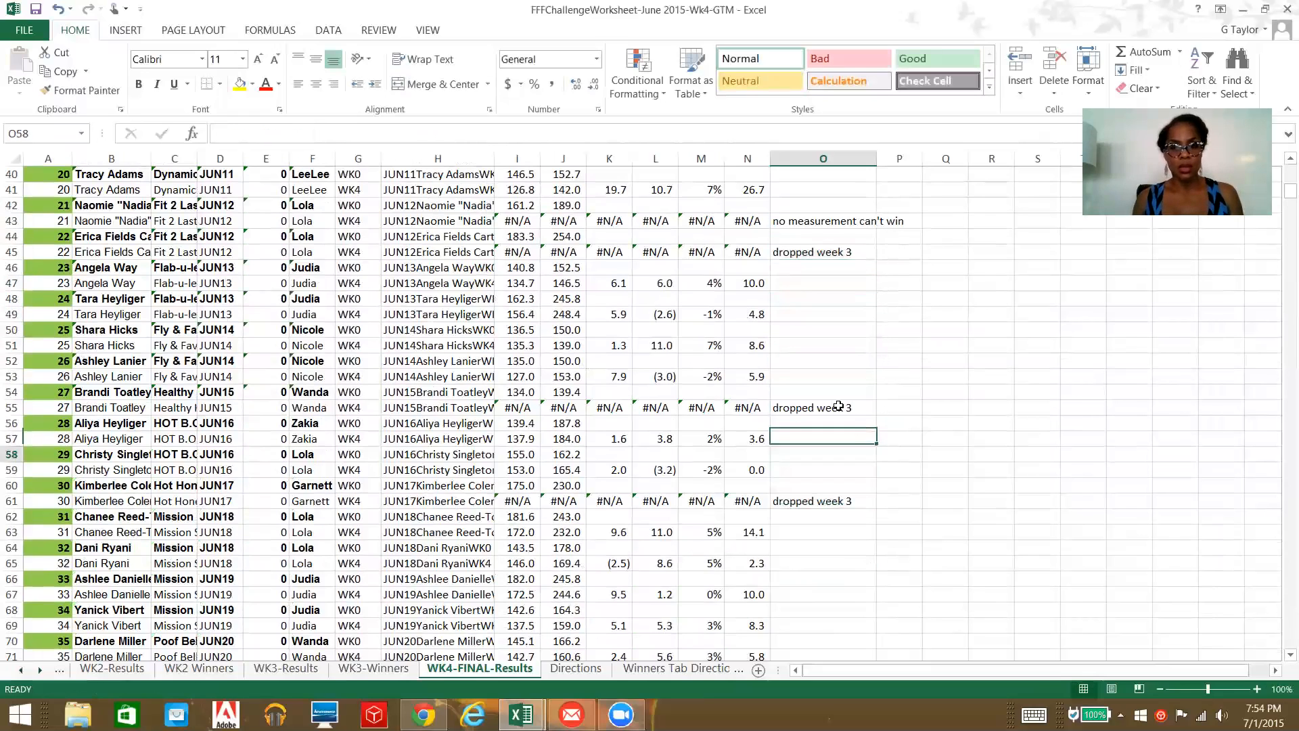
scroll(818, 537, "down", 7)
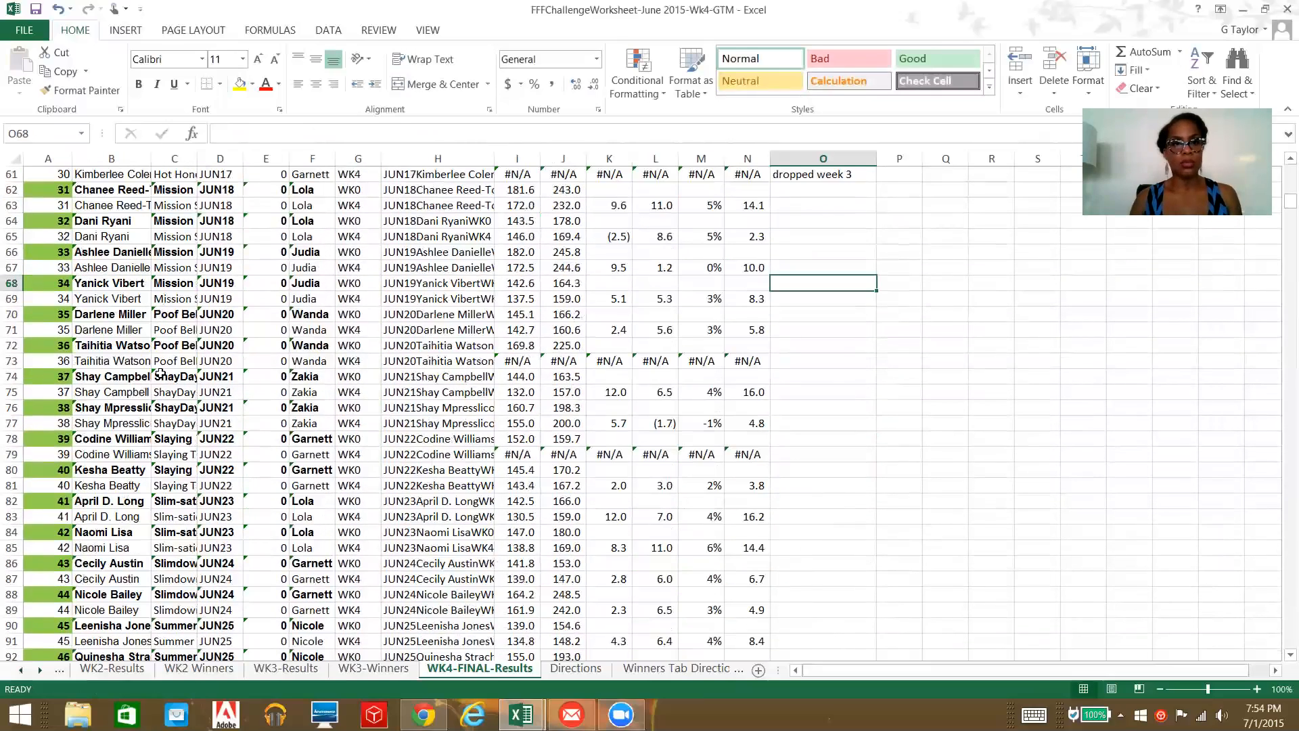
left_click(844, 365)
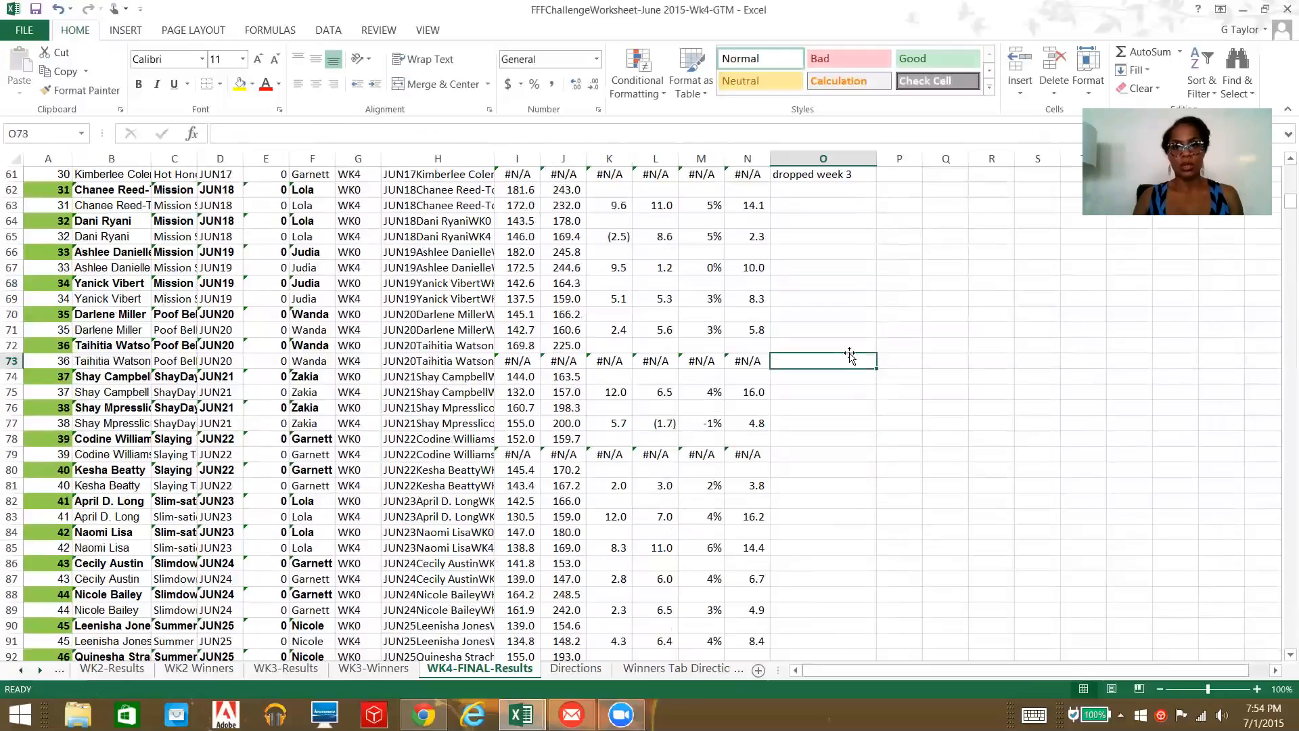
scroll(882, 325, "up", 5)
scroll(882, 326, "up", 5)
left_click(814, 271)
key("ctrl+c")
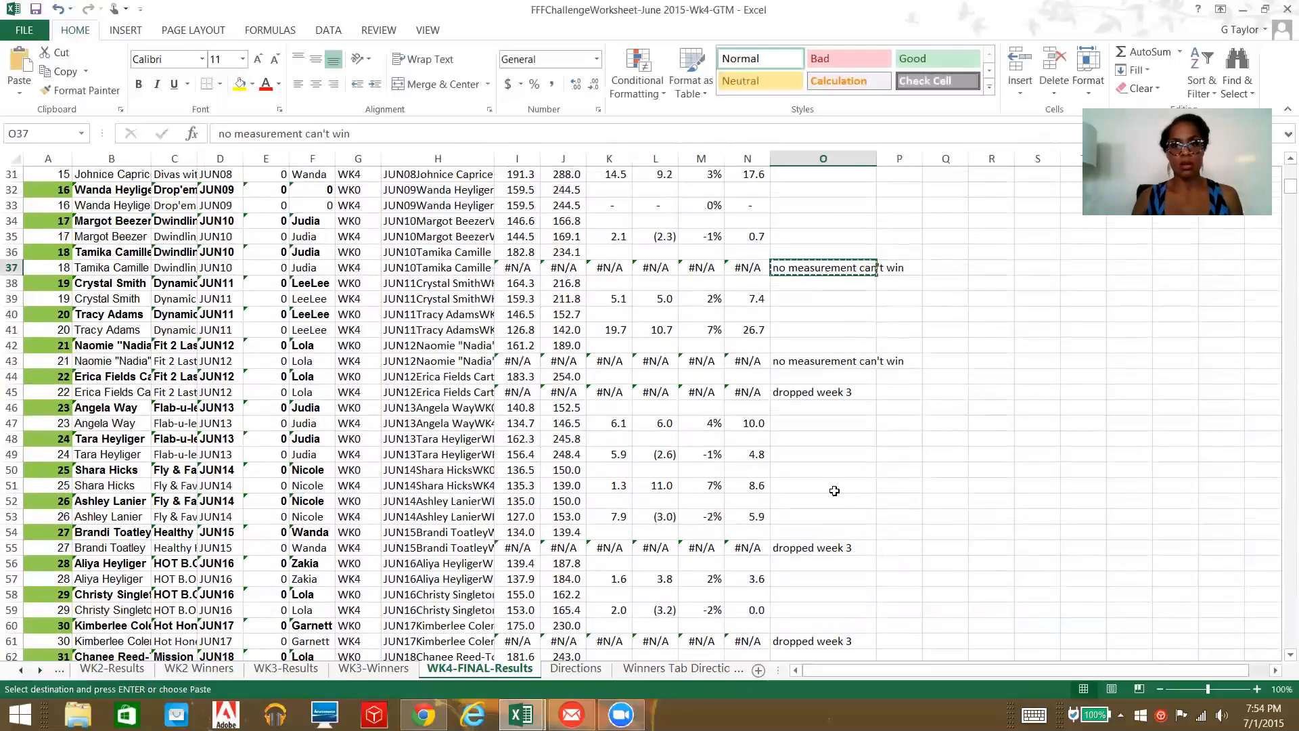
scroll(846, 507, "down", 13)
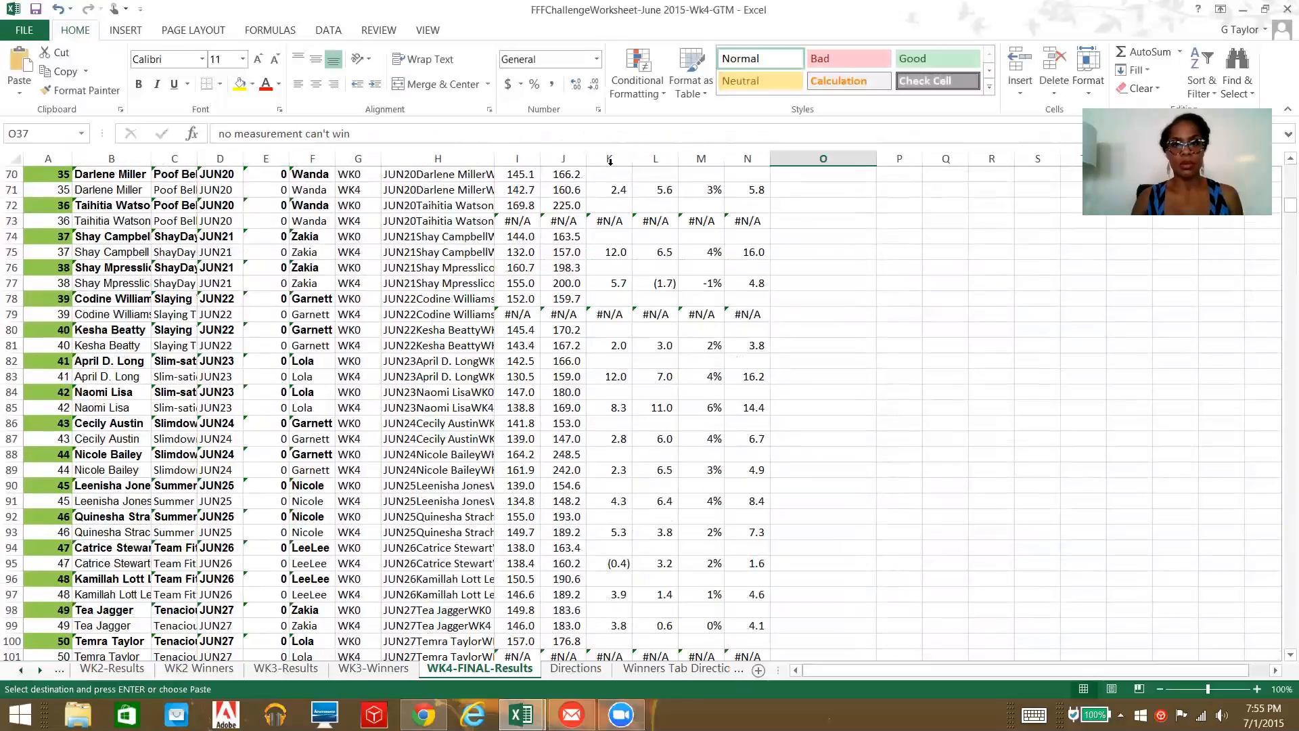
left_click(814, 219)
key("ctrl+v")
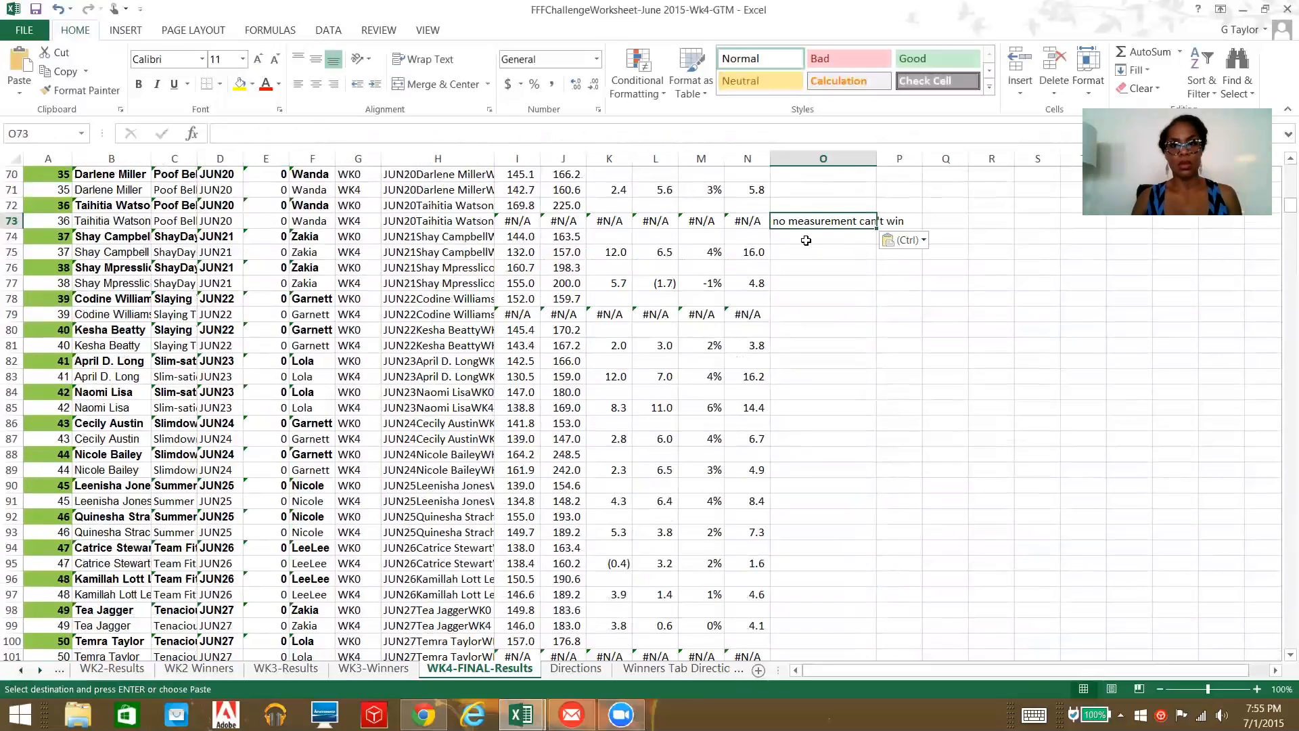
Copy the "no measurement can't win" comment into O79 and O101, the WK4 rows of team members 39 and 50.
left_click(817, 326)
left_click(815, 302)
left_click(809, 316)
scroll(818, 356, "down", 7)
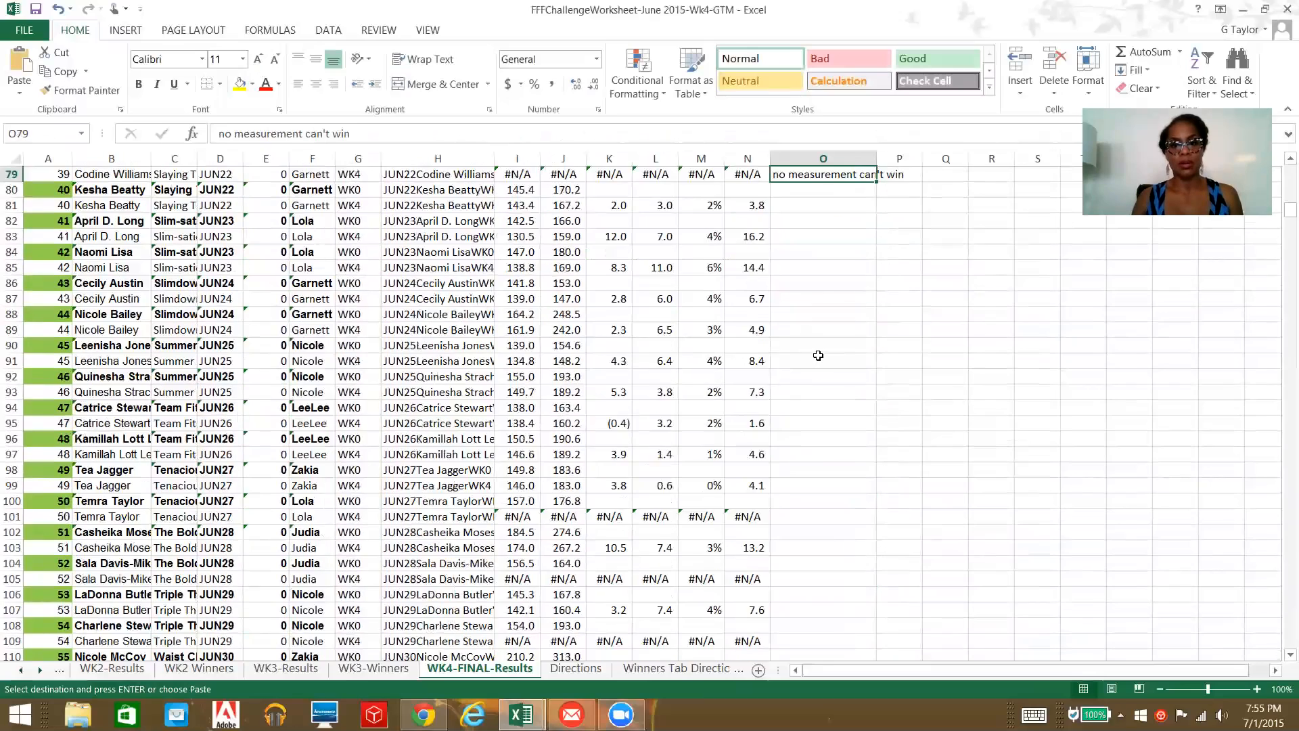
left_click(823, 330)
key("ctrl+v")
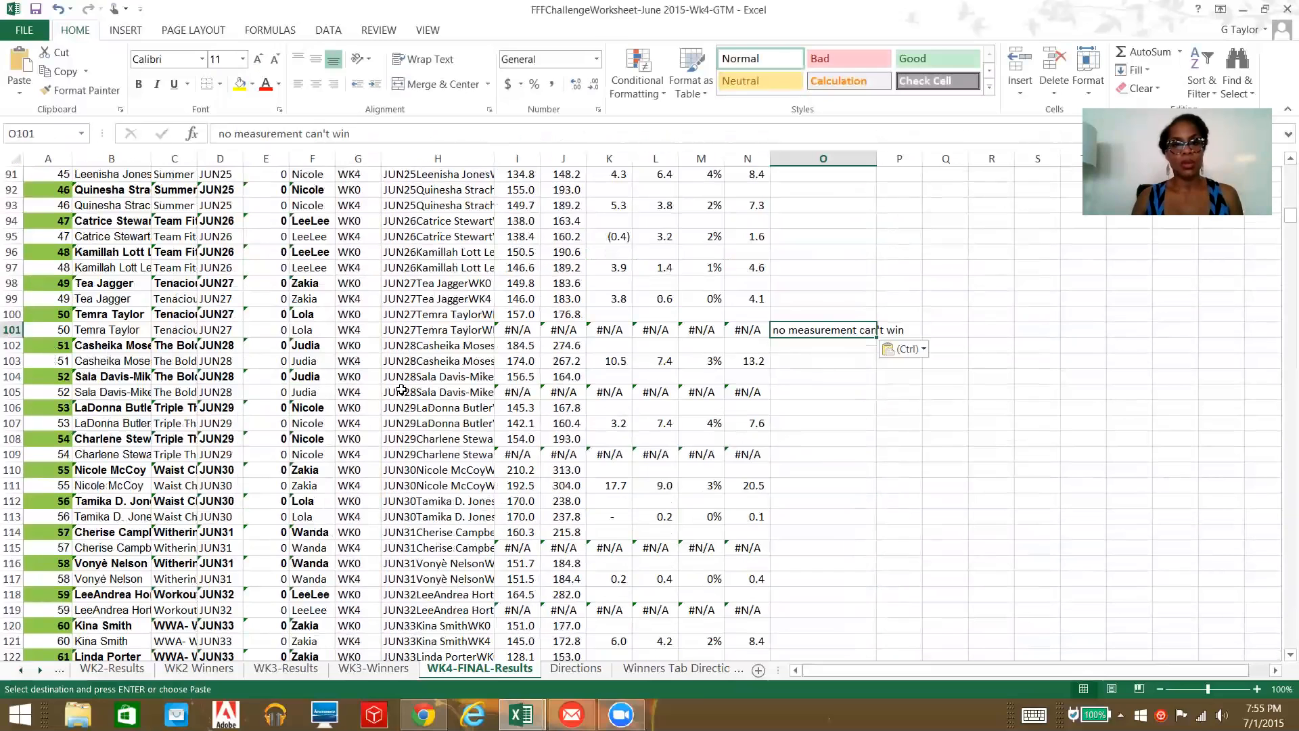
Add the "no measurement can't win" comment to O105, O109 and O115 for team members 52, 54 and 57.
left_click(821, 392)
key("ctrl+v")
scroll(615, 415, "down", 1)
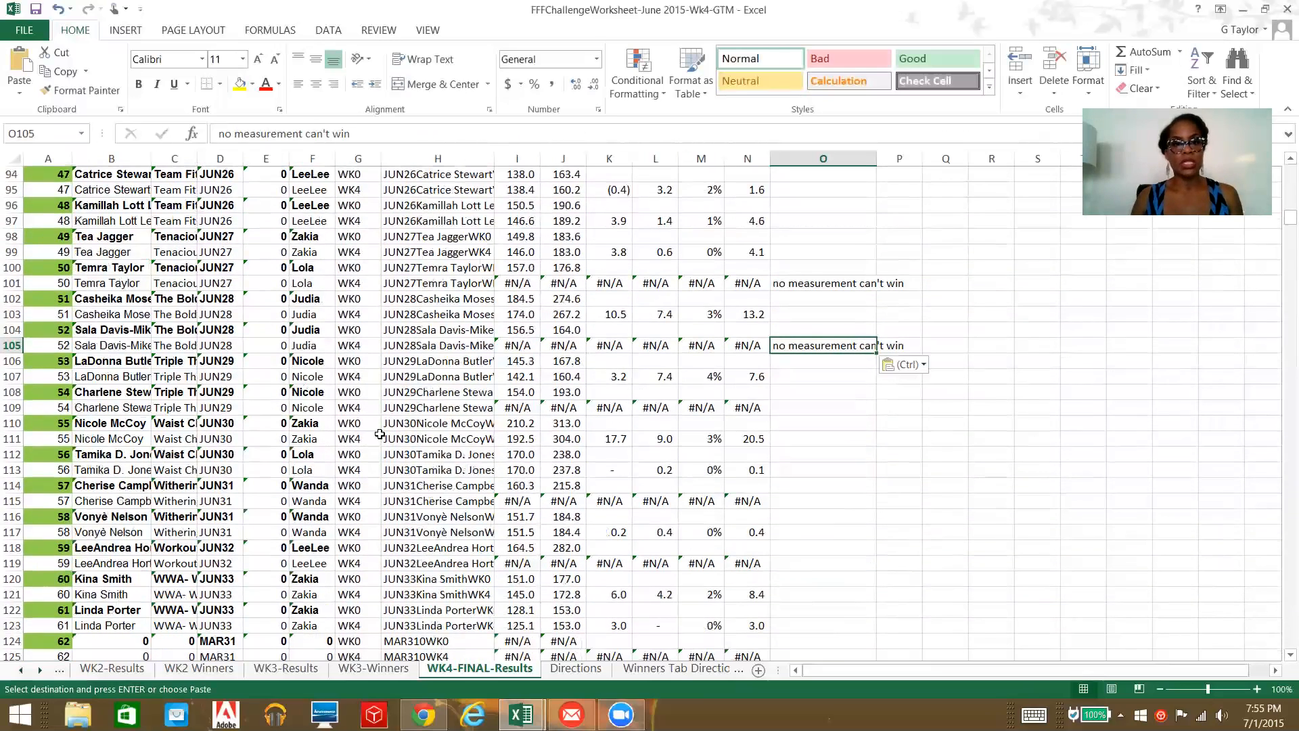
left_click(812, 408)
key("ctrl+v")
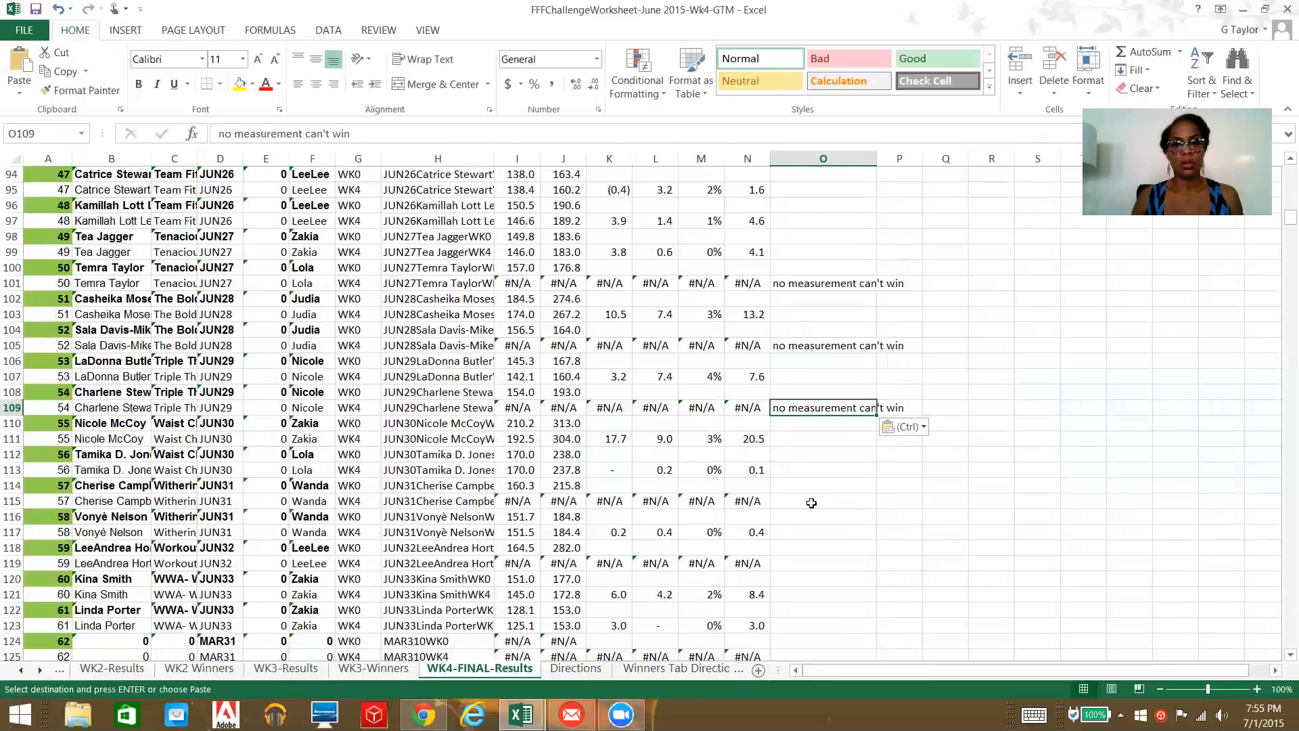
left_click(811, 502)
key("ctrl+v")
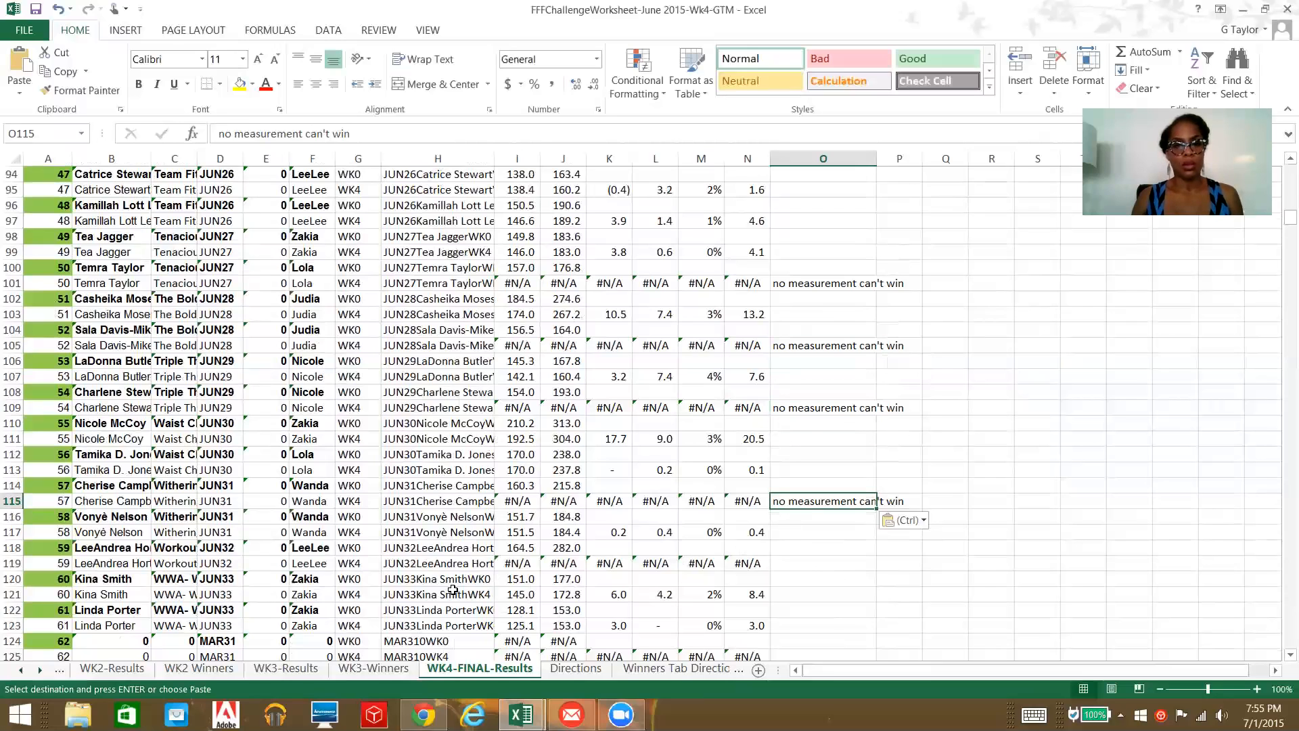
Enter the comment "dropped week 3" in O119 for team member 59's WK4 row and widen column O.
left_click(832, 562)
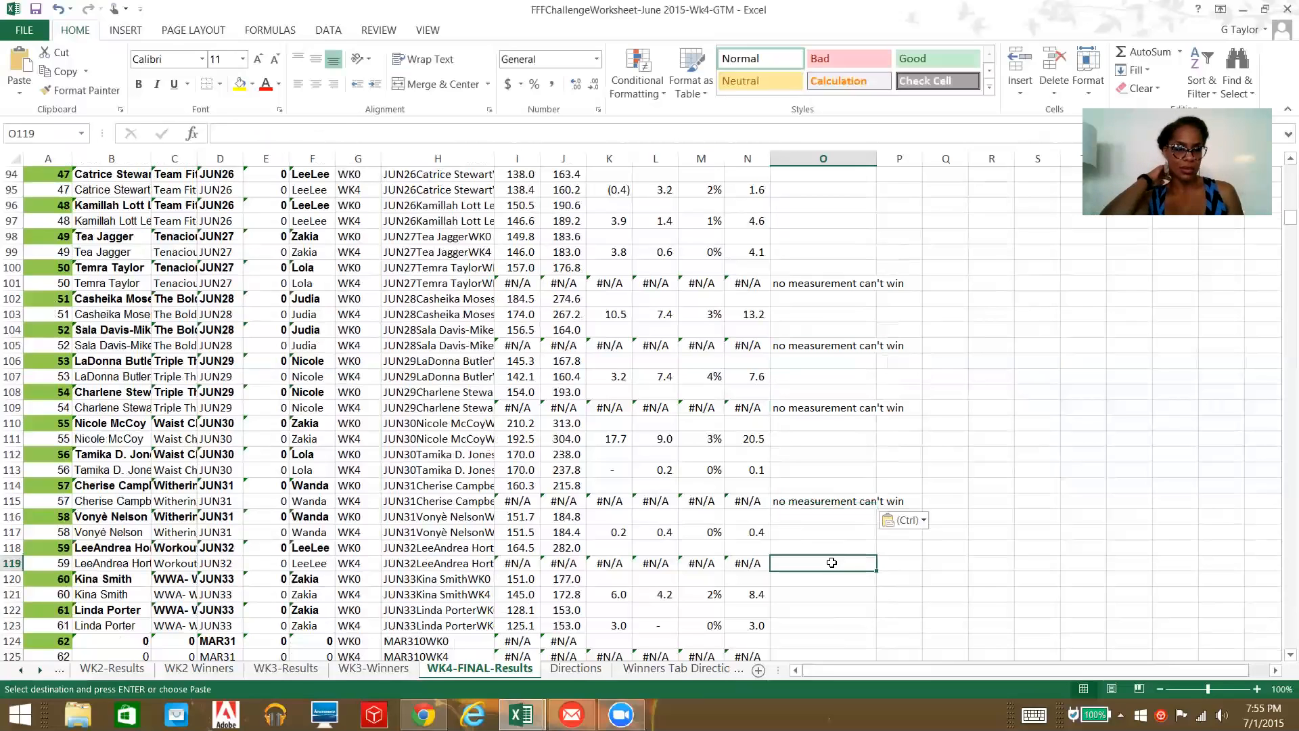
type("dropped week 3")
key("Return")
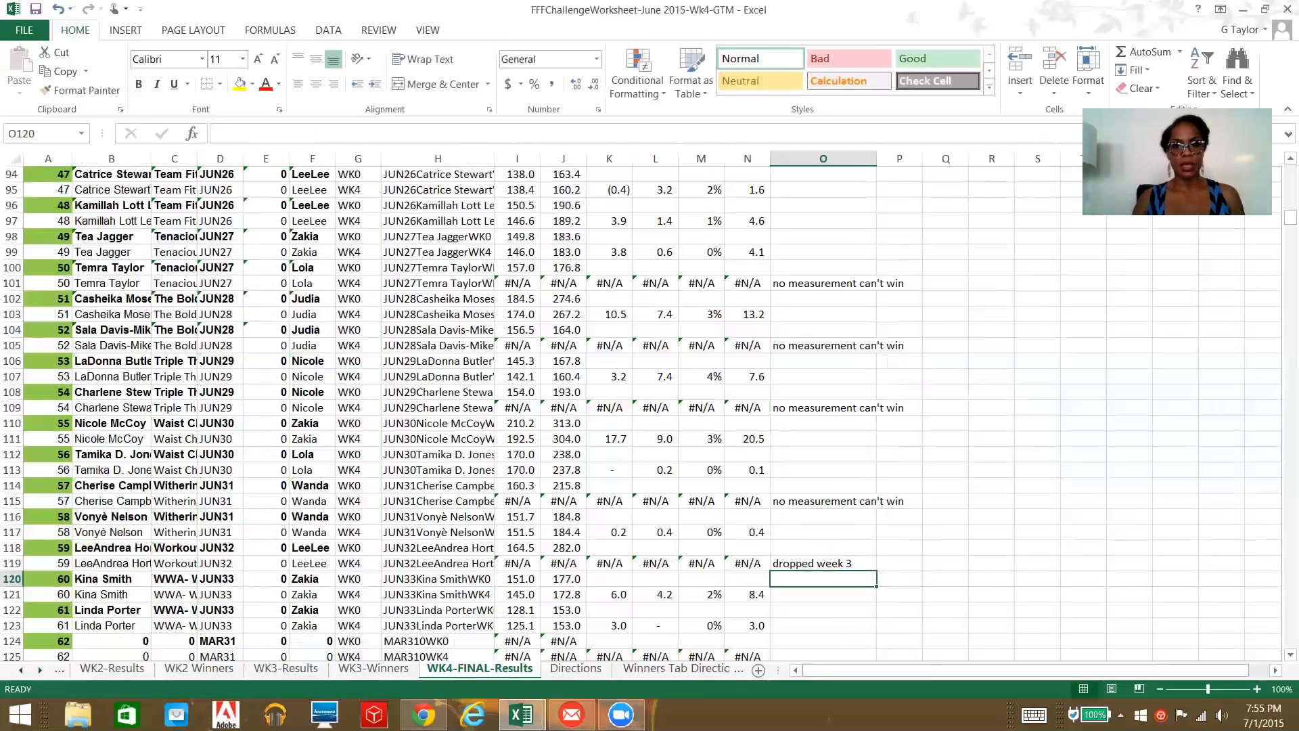
scroll(867, 531, "down", 4)
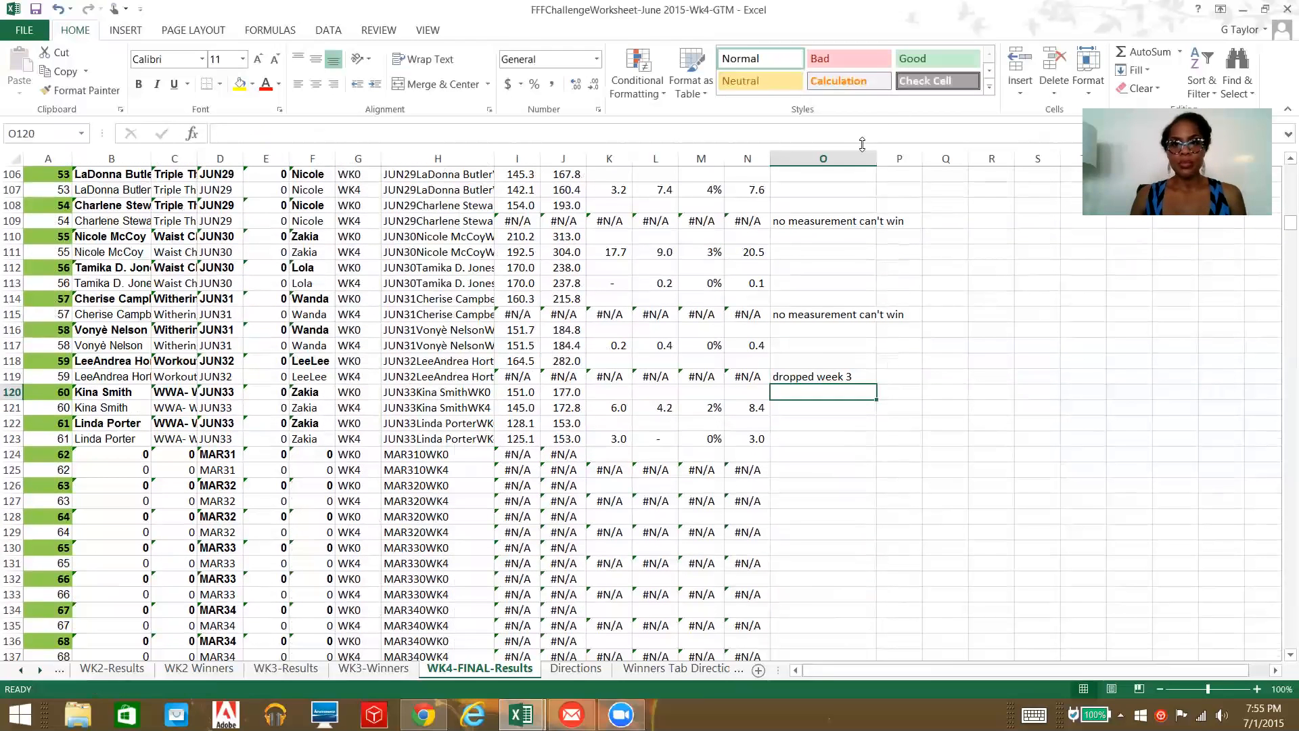
left_click_drag(889, 157, 919, 158)
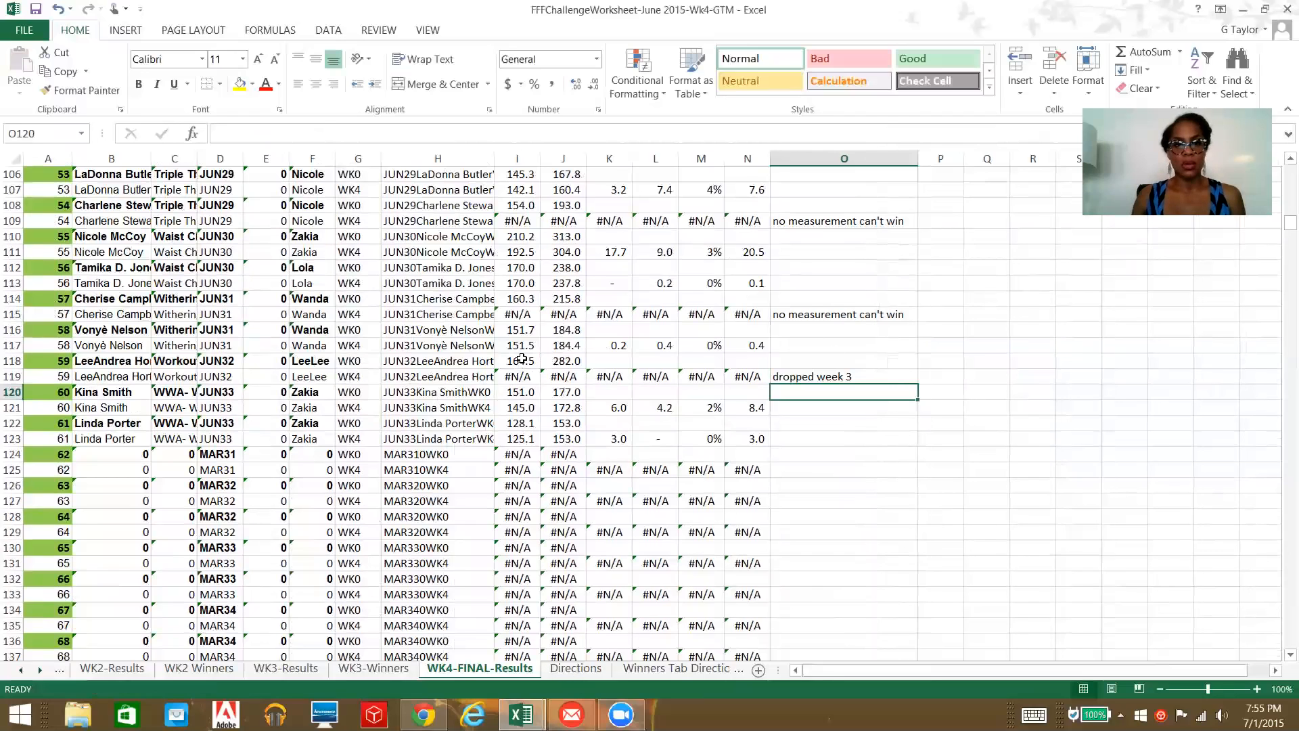
Examine the Week 4 - June 27th entries on the Download sheet for missing photos.
scroll(522, 358, "up", 4)
scroll(522, 359, "up", 4)
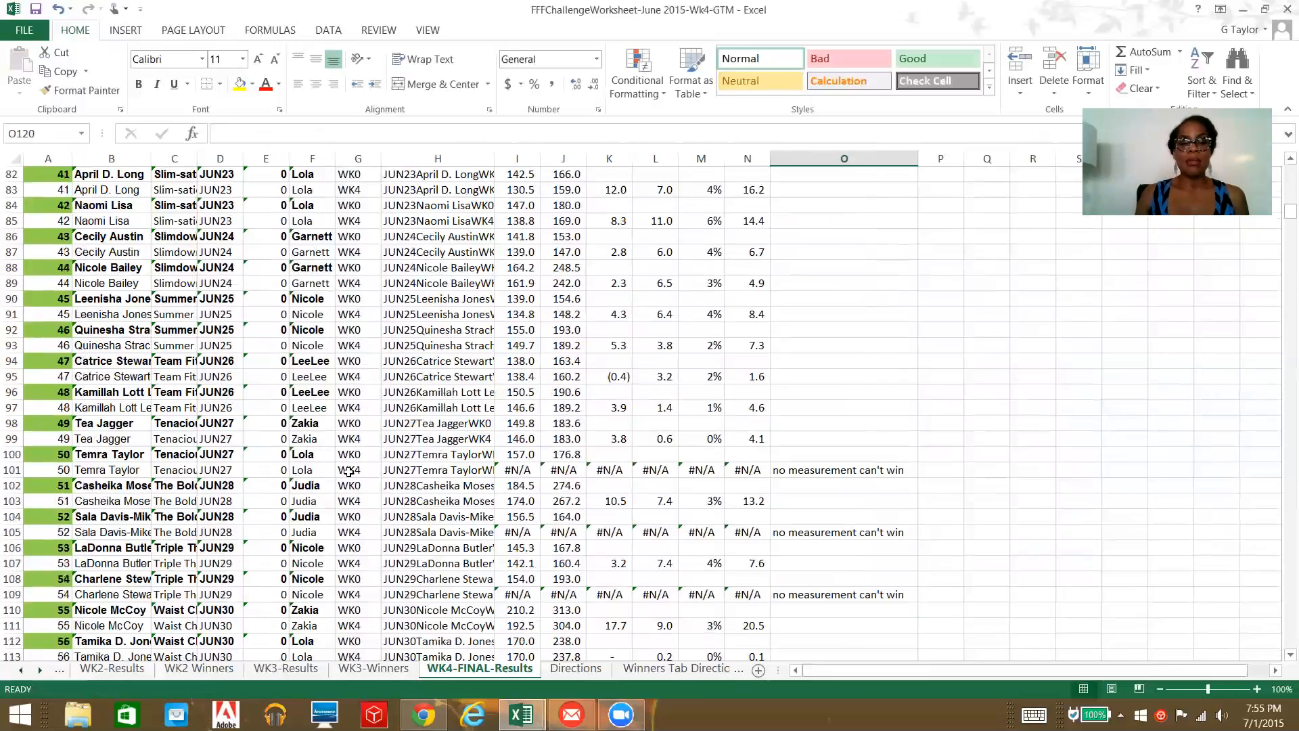
left_click(18, 671)
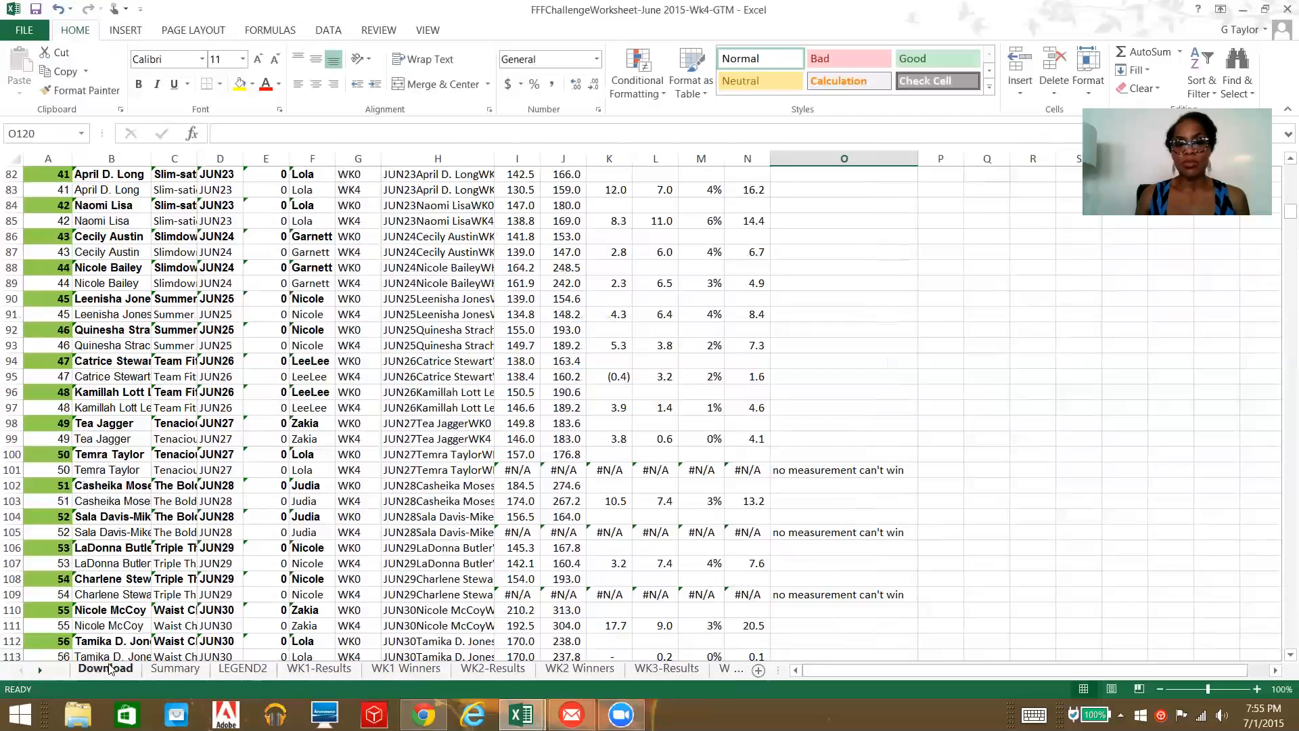
left_click(120, 670)
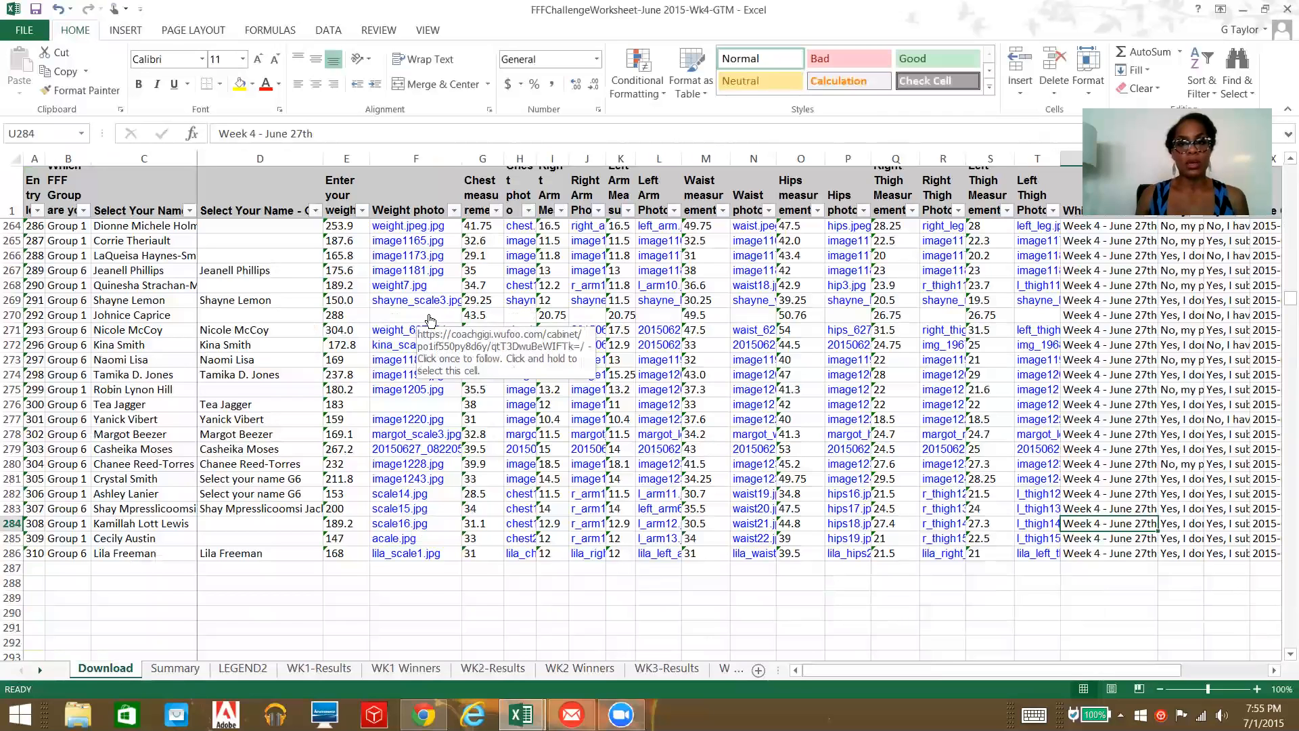
left_click(243, 669)
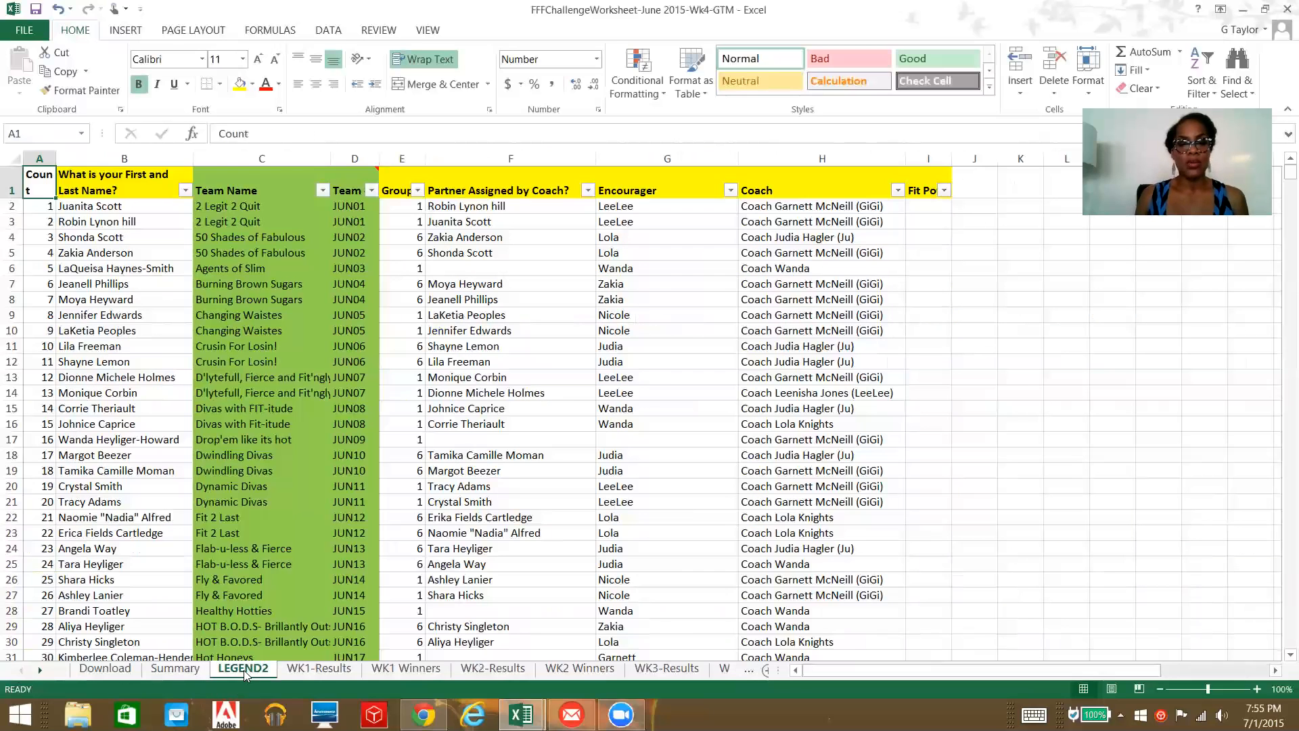
left_click(302, 668)
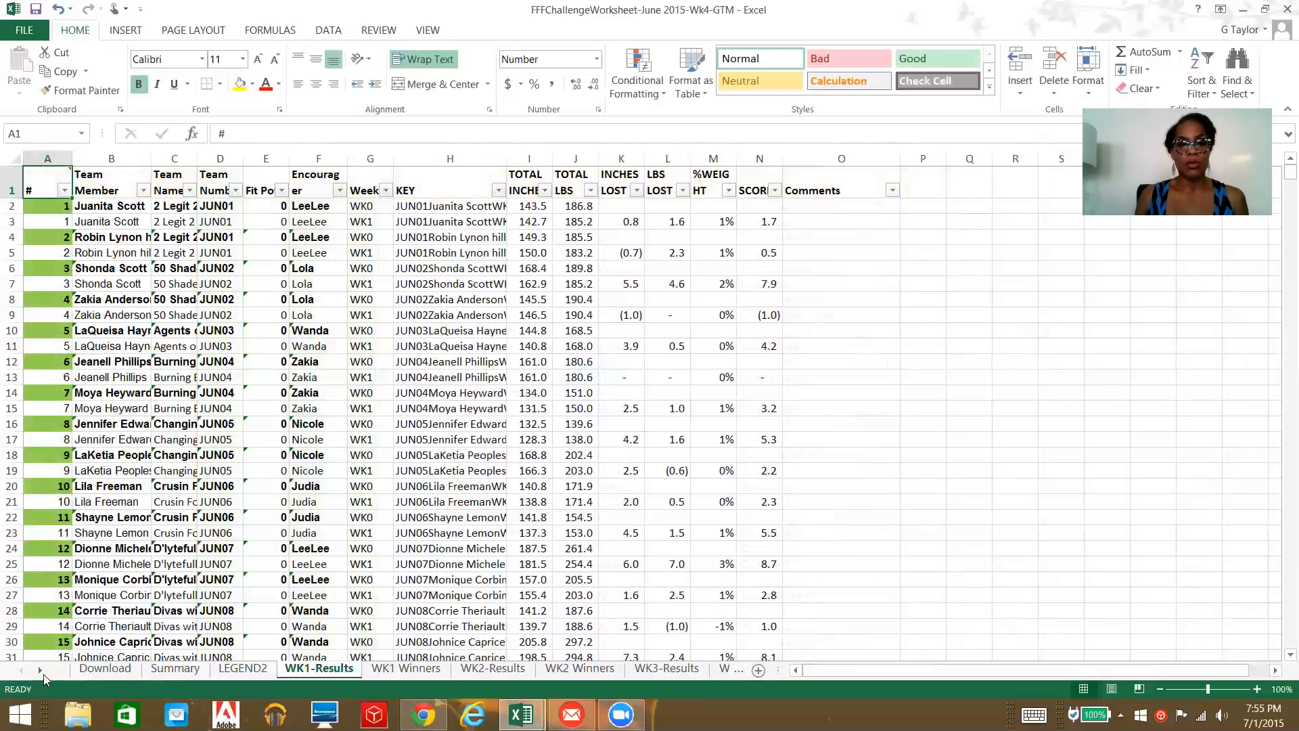
Enter the comment "can't win no final pictures" in O31 of WK4-FINAL-Results, team member 15's WK4 row.
left_click(40, 670)
left_click(40, 670)
left_click(719, 670)
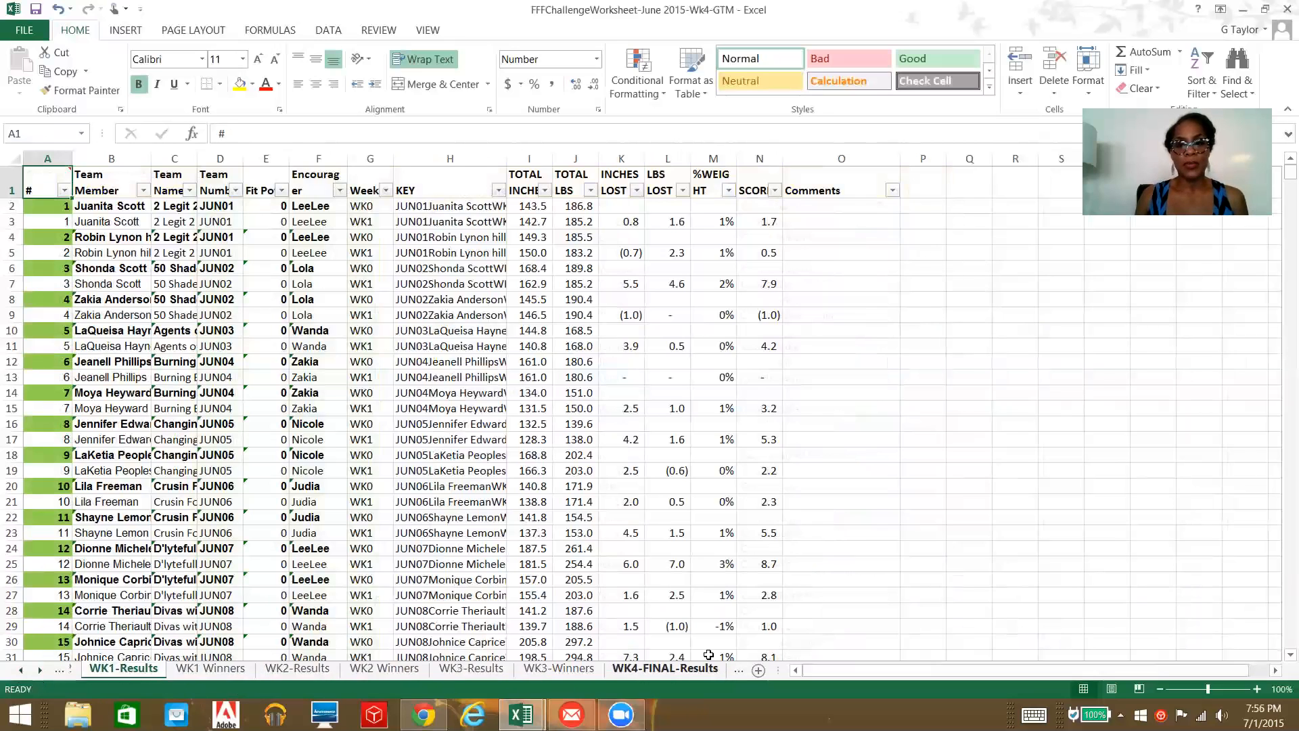
scroll(952, 388, "down", 6)
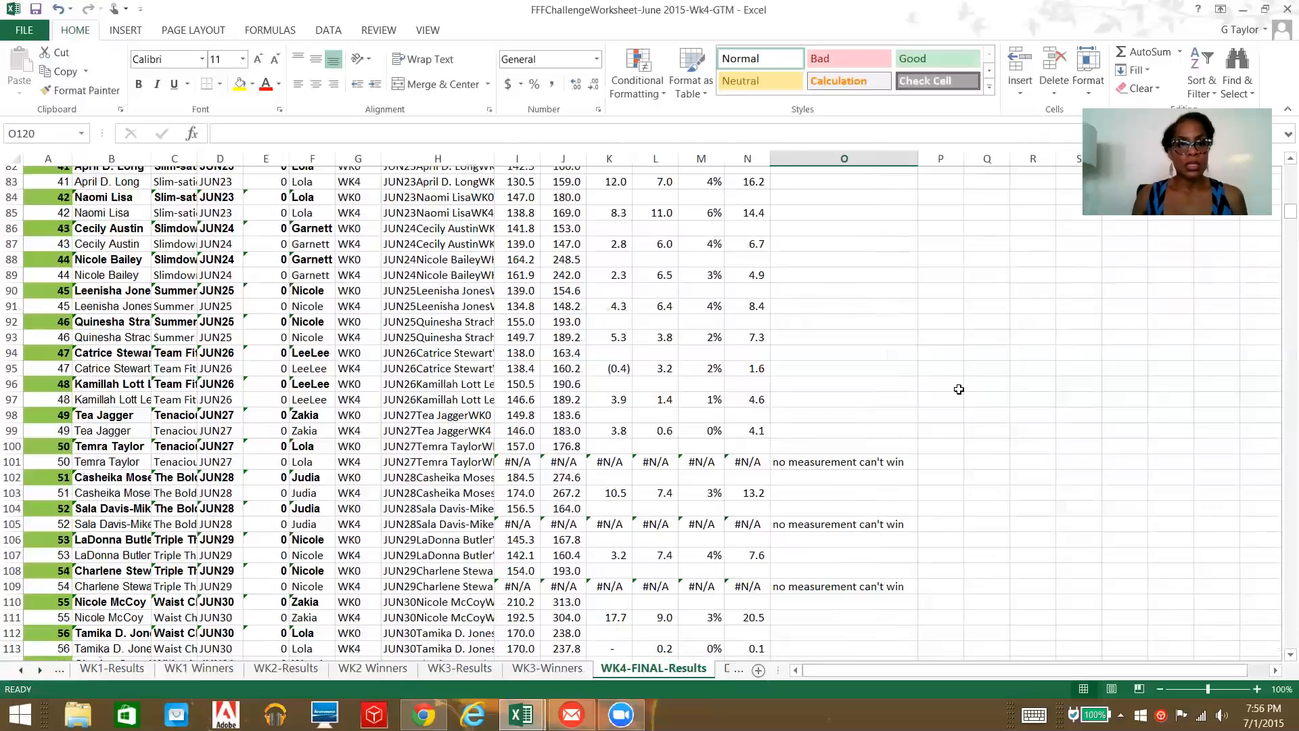
scroll(964, 384, "up", 8)
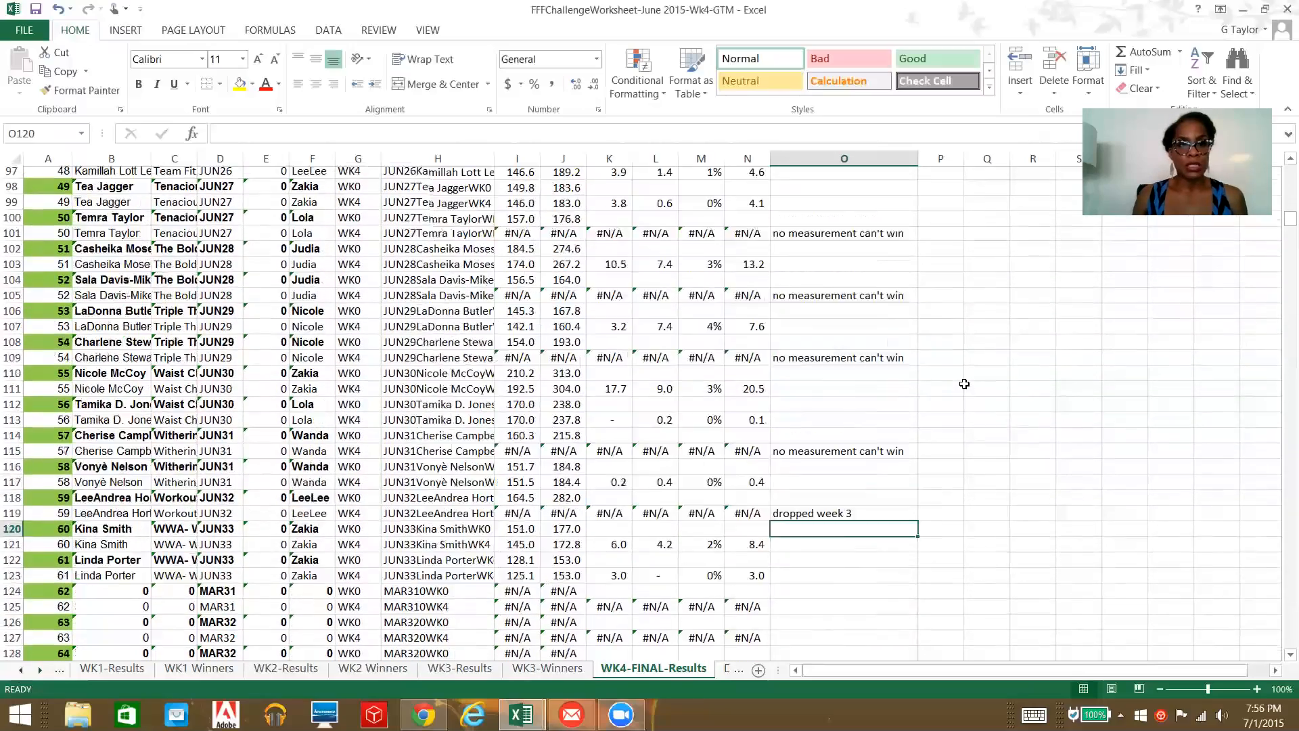
scroll(964, 384, "up", 6)
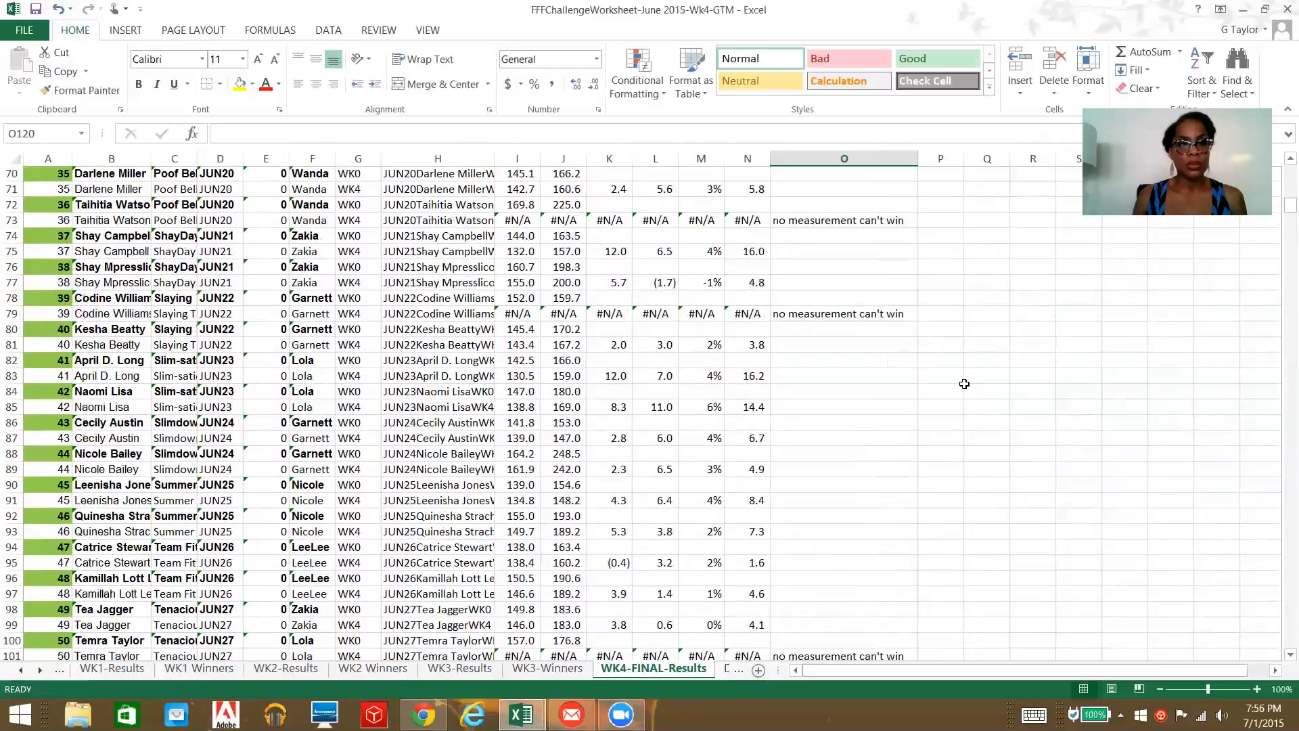
scroll(966, 383, "up", 6)
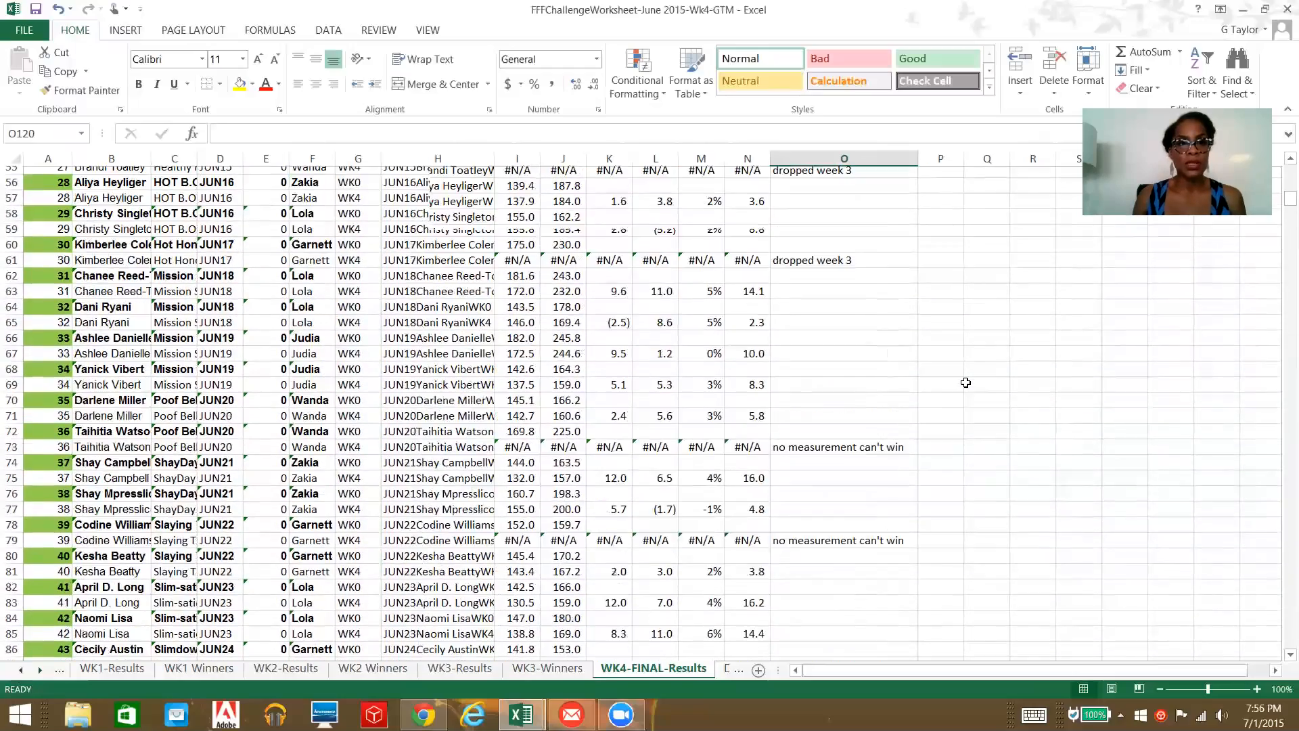
scroll(965, 383, "up", 5)
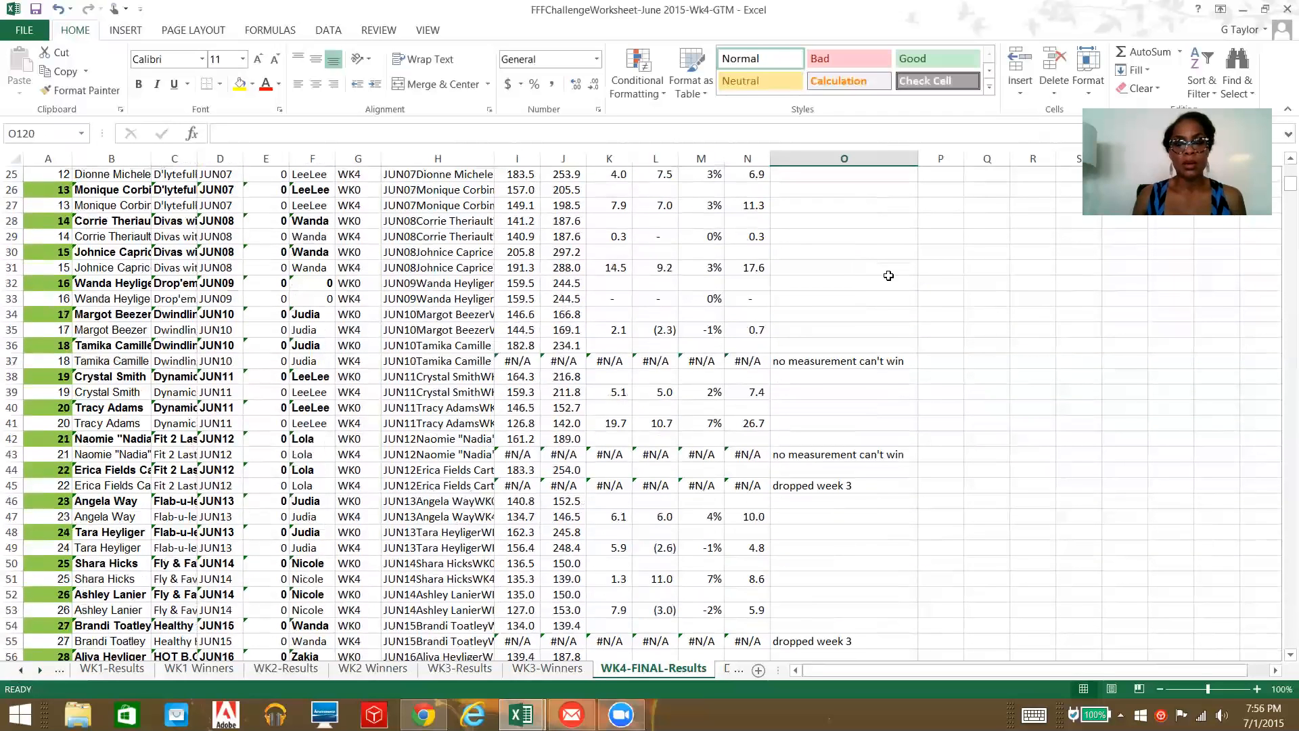
left_click(839, 269)
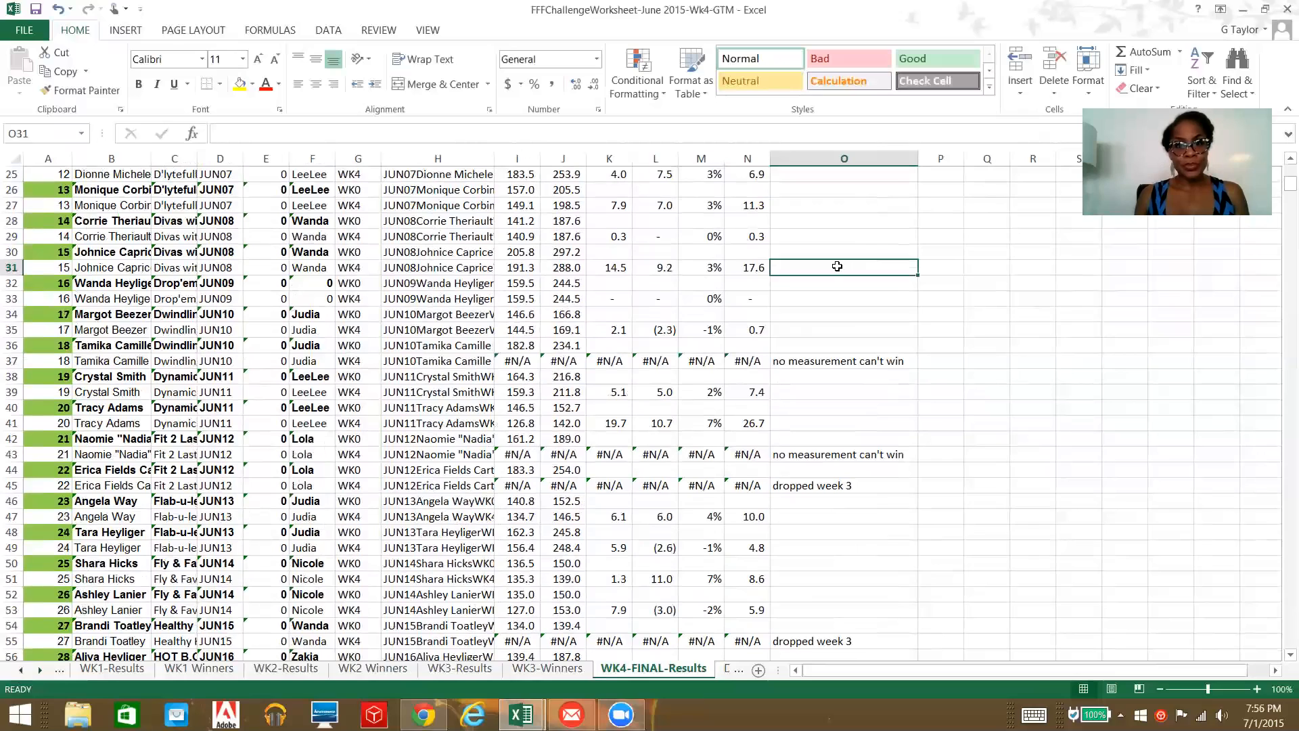
type("can't win no final pictures")
key("Return")
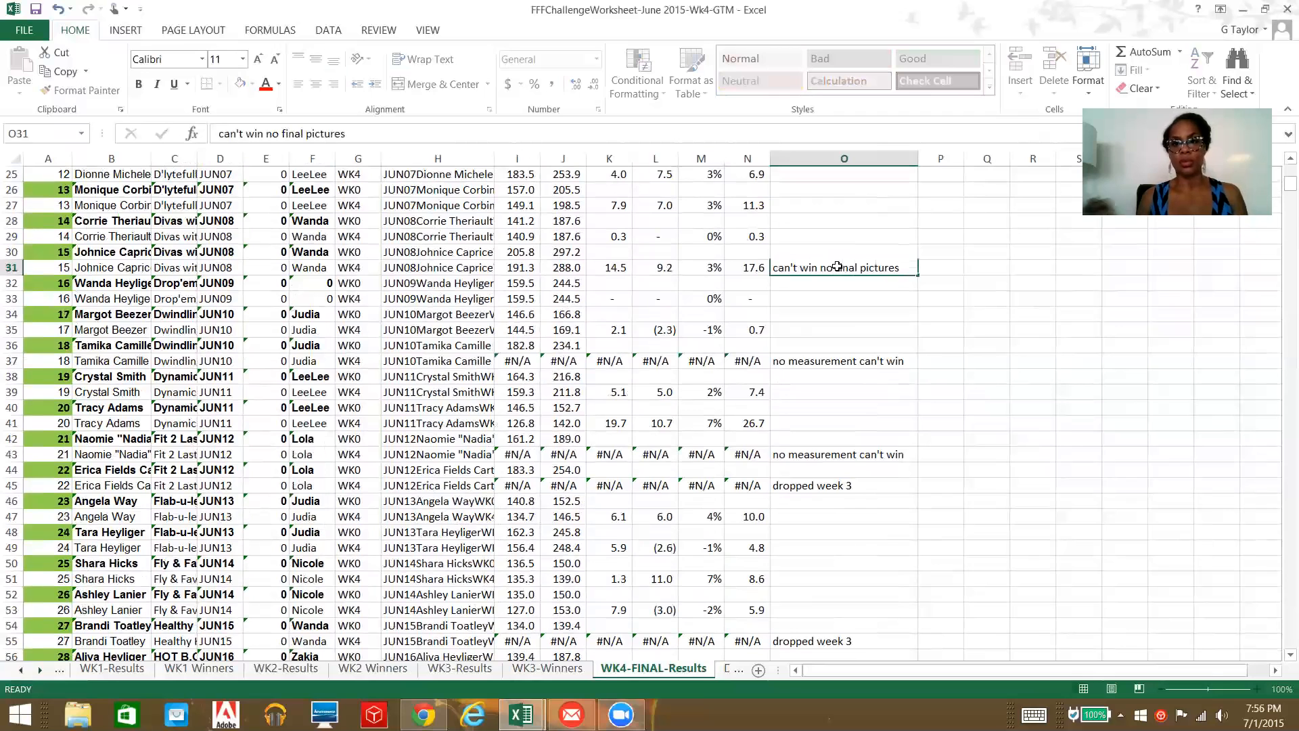
left_click(890, 325)
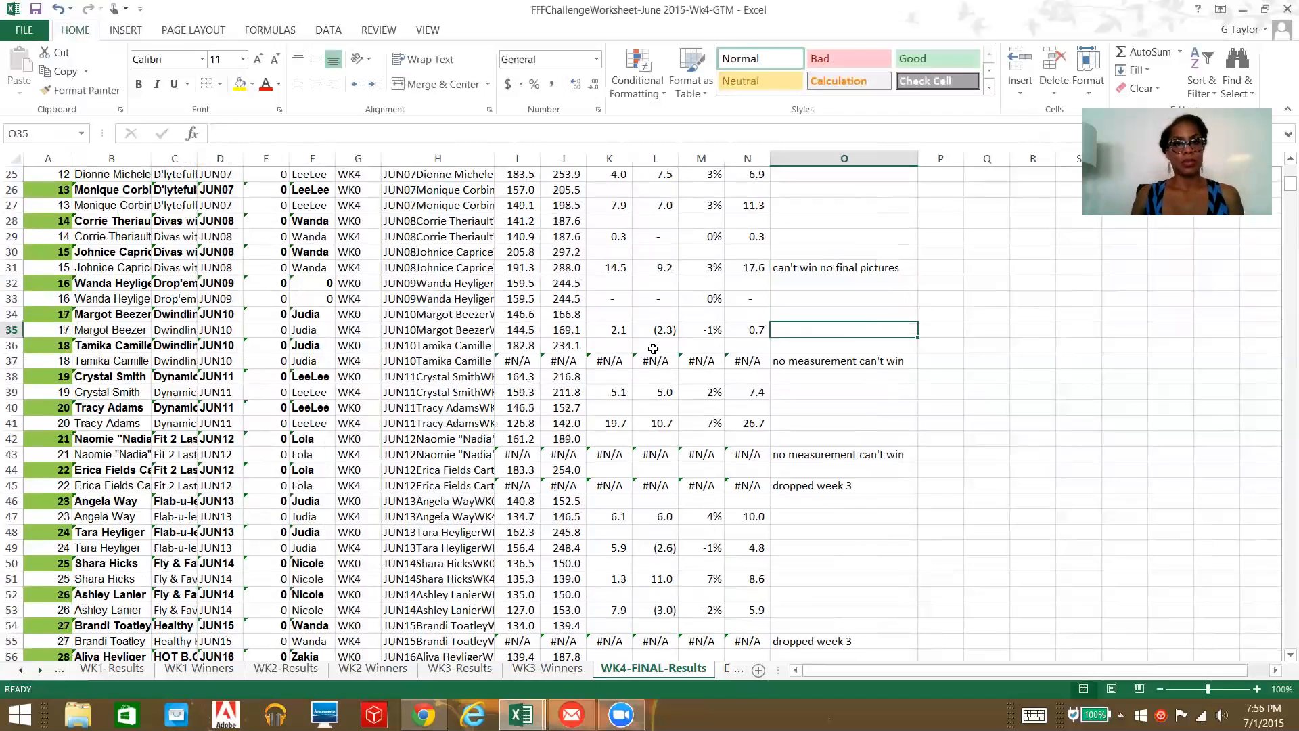
scroll(653, 348, "down", 2)
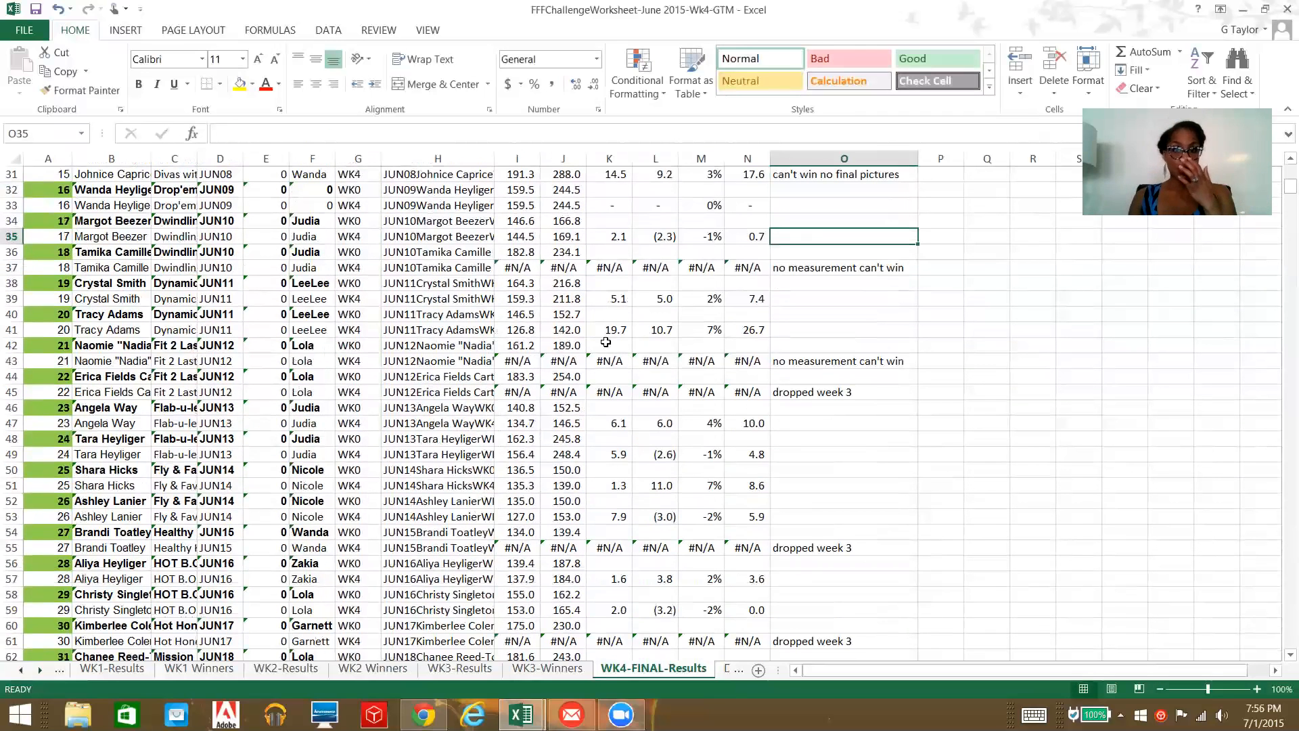